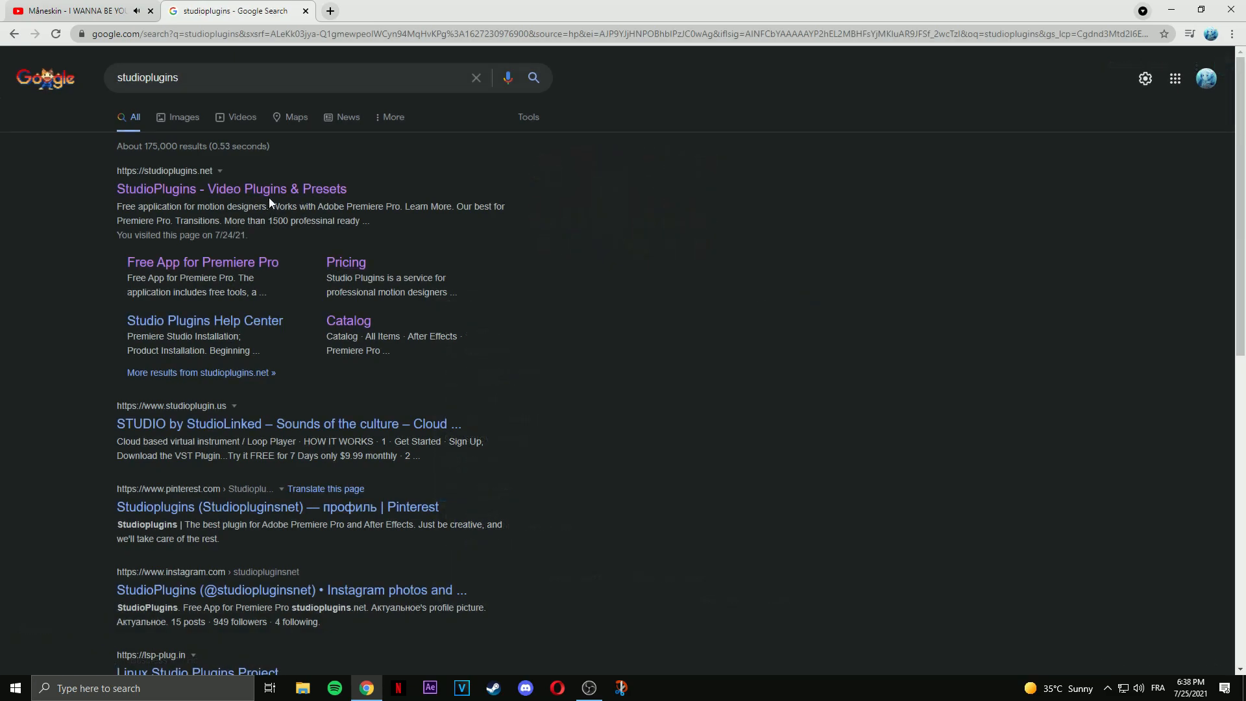
# Open the StudioPlugins website and sign into the account.
pyautogui.click(274, 191)
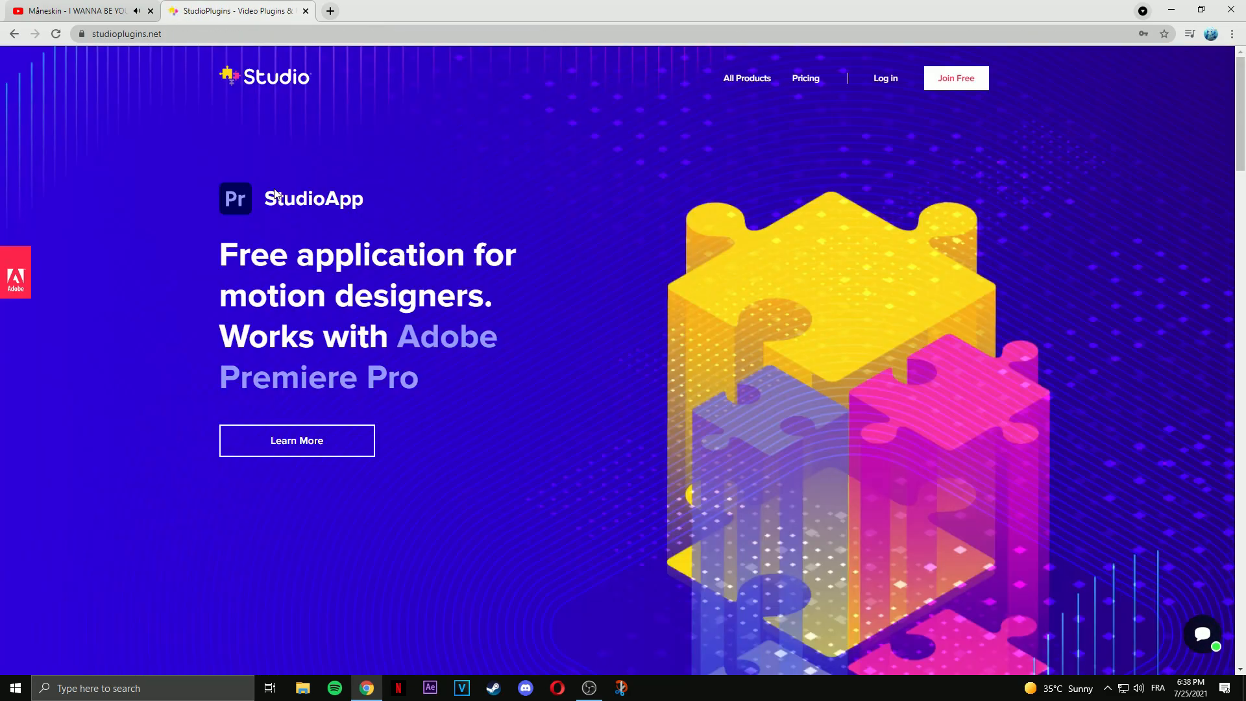
pyautogui.click(890, 81)
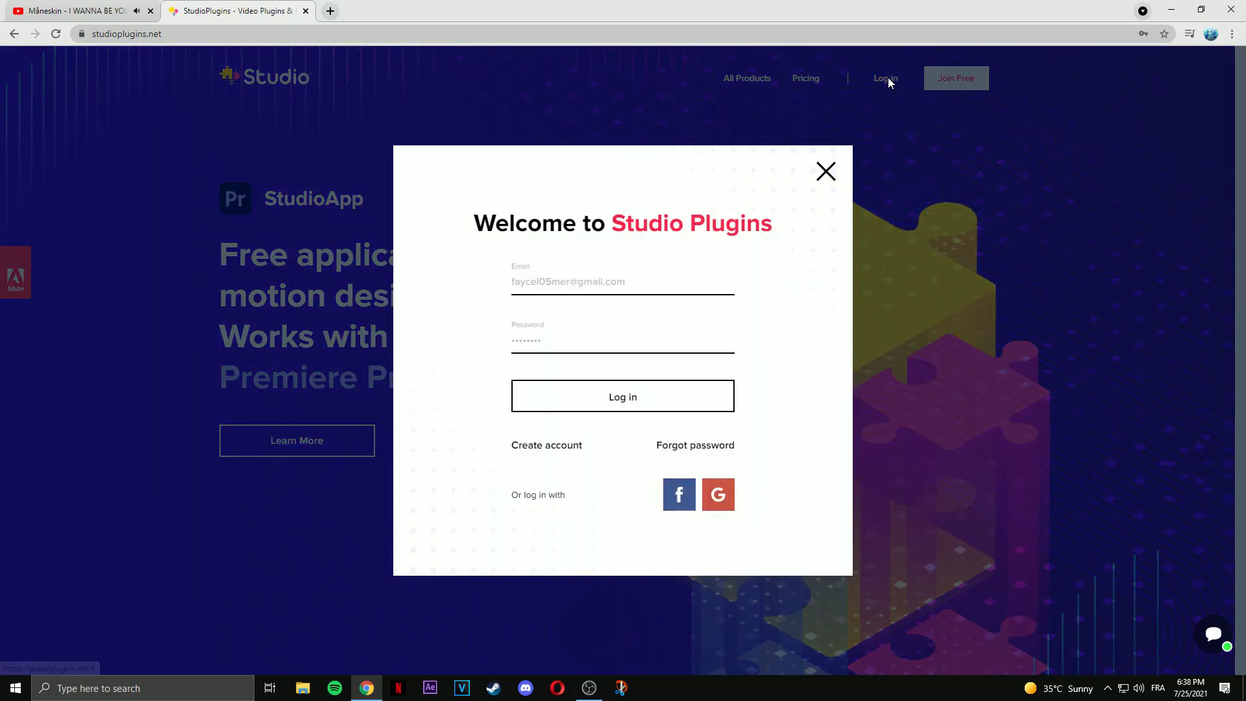
pyautogui.click(619, 400)
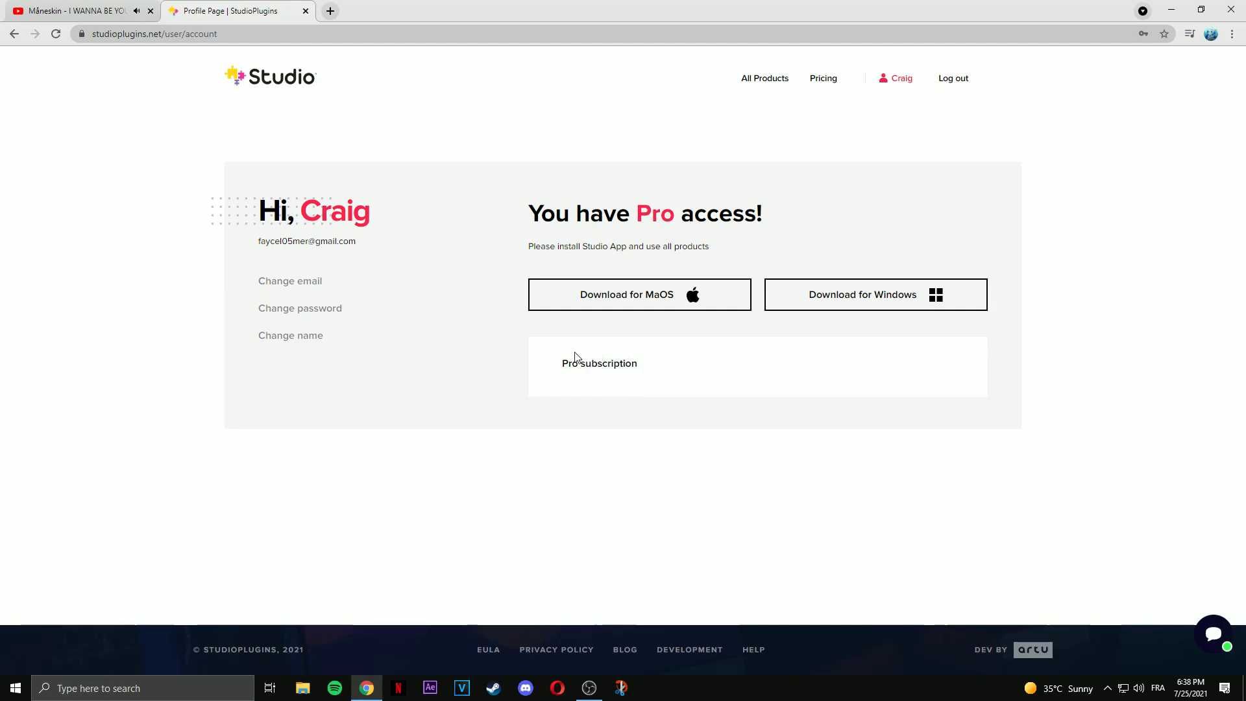
# Browse the All Products catalog of Premiere Pro packs.
pyautogui.click(758, 81)
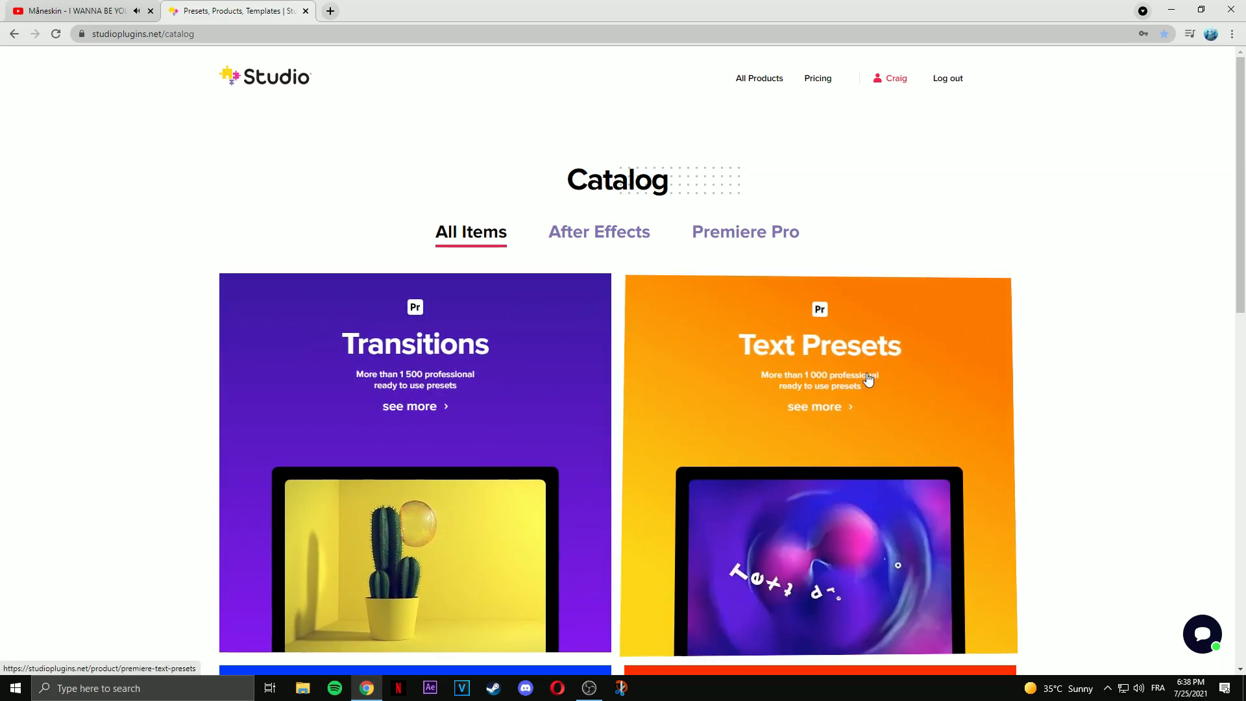
pyautogui.scroll(-2, 870, 379)
pyautogui.scroll(-2, 787, 246)
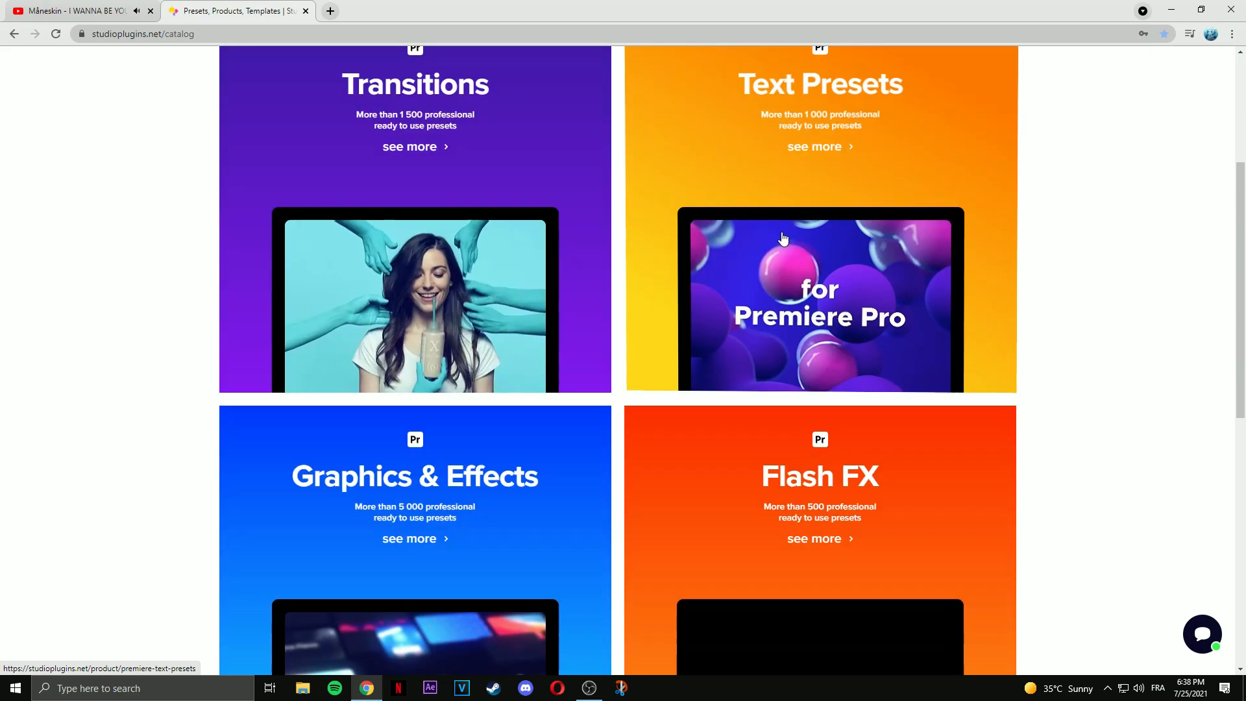
pyautogui.scroll(-4, 480, 448)
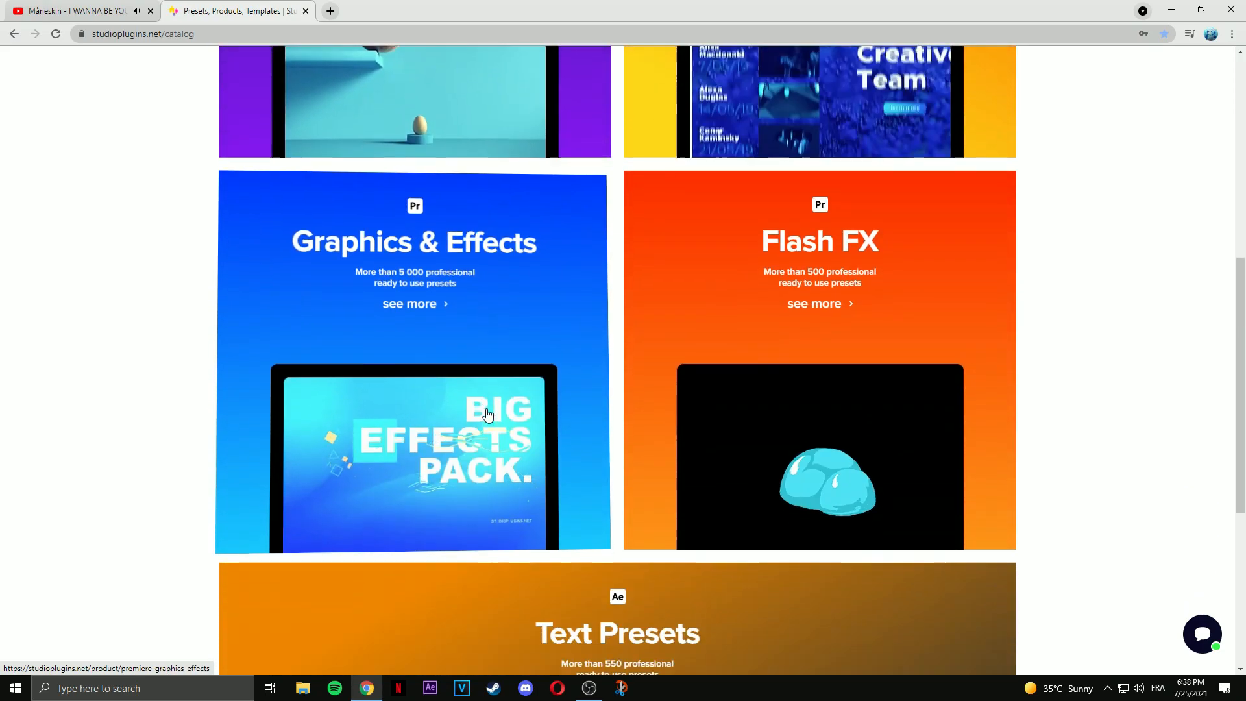
pyautogui.scroll(-5, 488, 414)
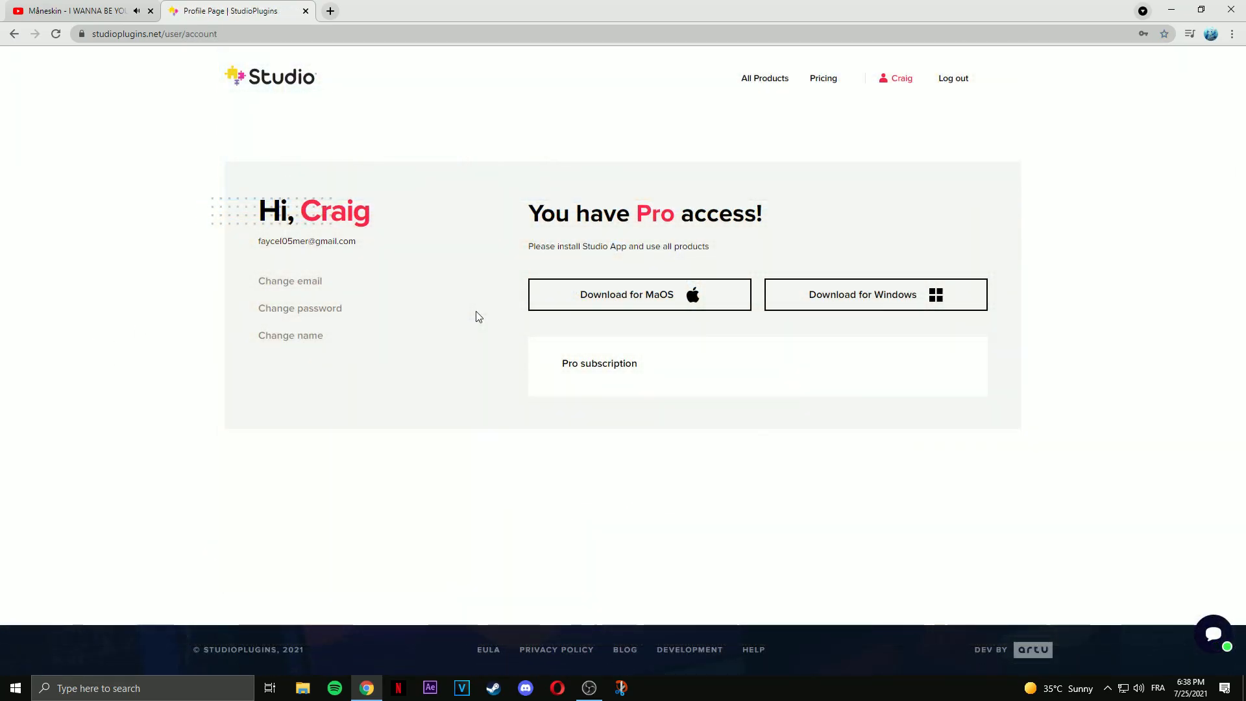
# Download the Windows StudioApp installer and install version 2.002 through the setup wizard.
pyautogui.click(871, 306)
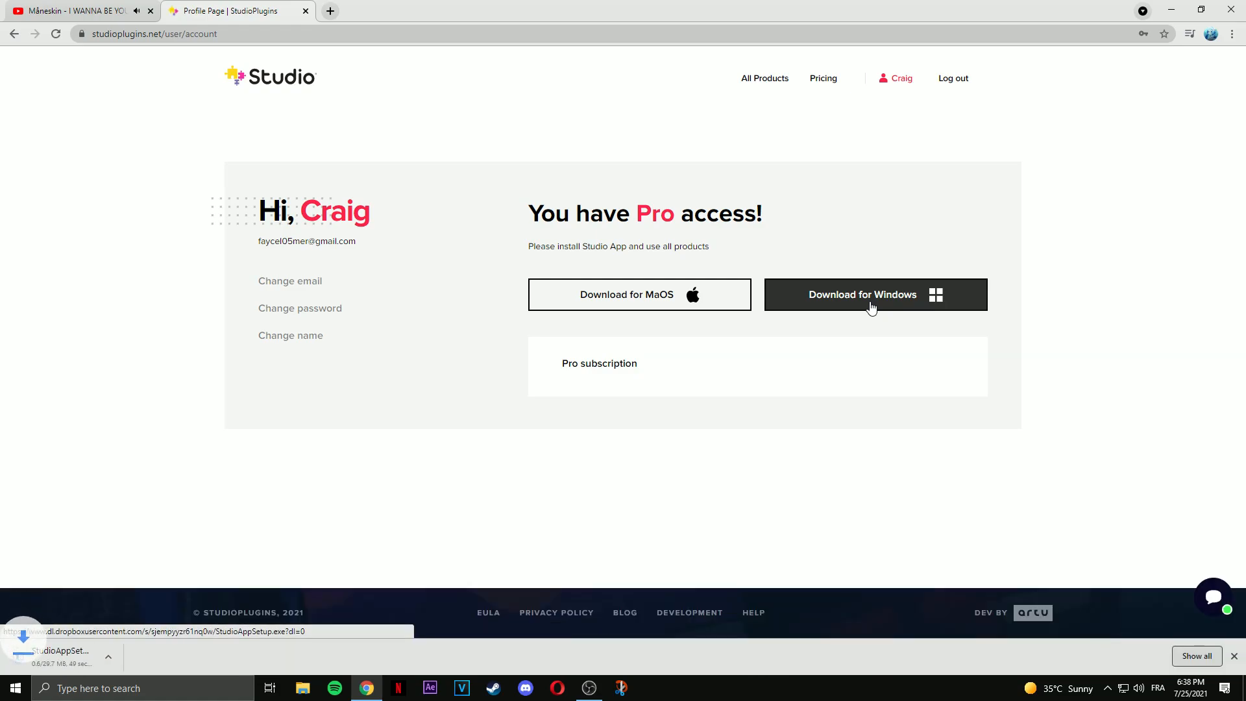
pyautogui.click(63, 657)
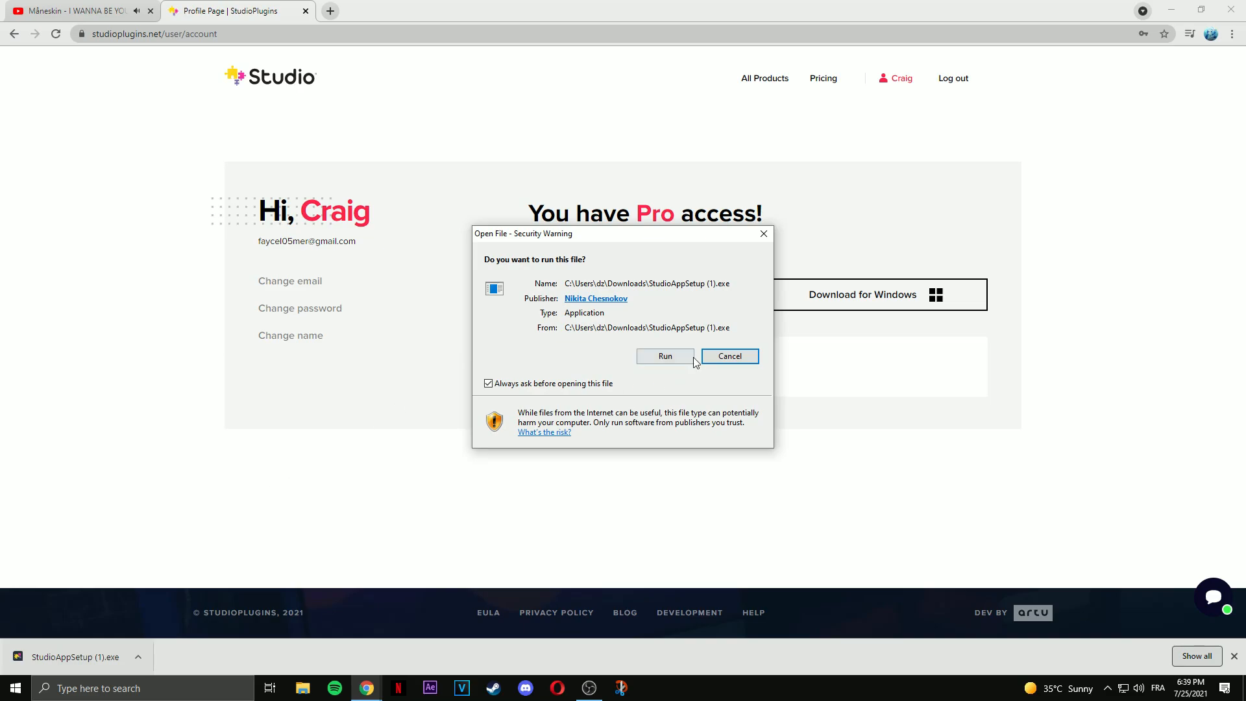
pyautogui.click(681, 355)
pyautogui.click(729, 473)
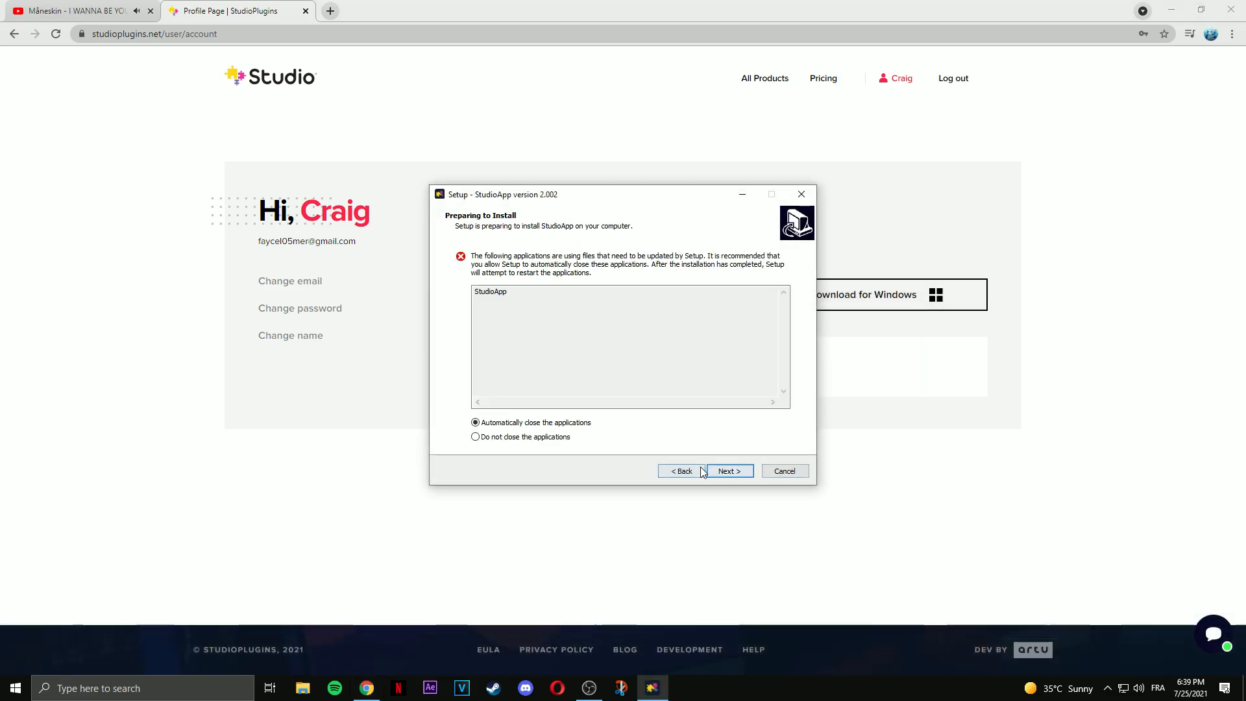
pyautogui.click(730, 470)
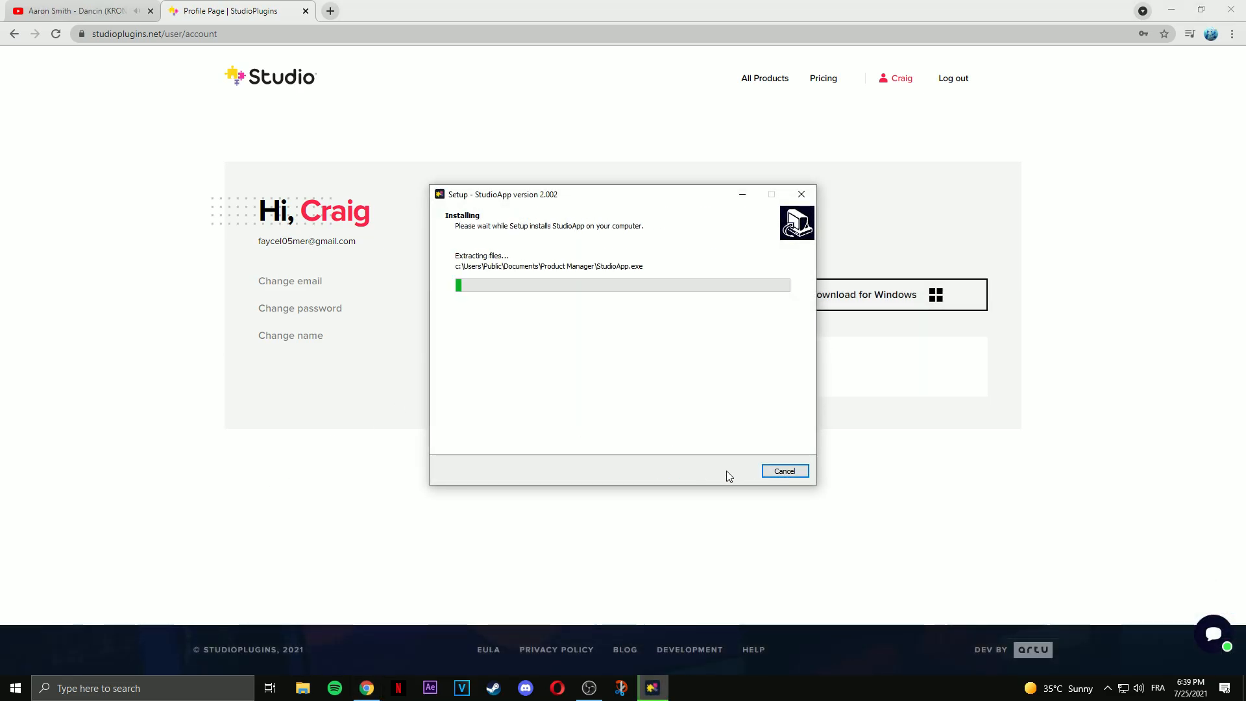
pyautogui.click(717, 469)
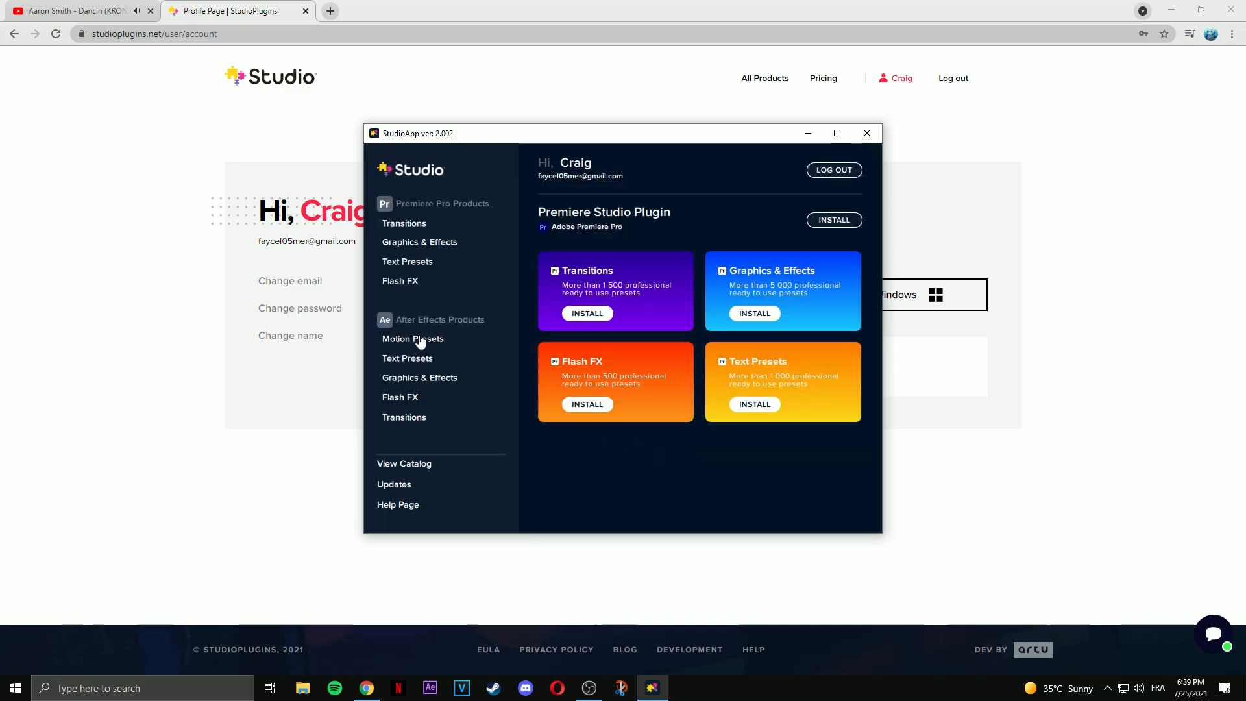
# Install the AE Studio Plugin and the After Effects Text Presets pack from StudioApp.
pyautogui.click(402, 323)
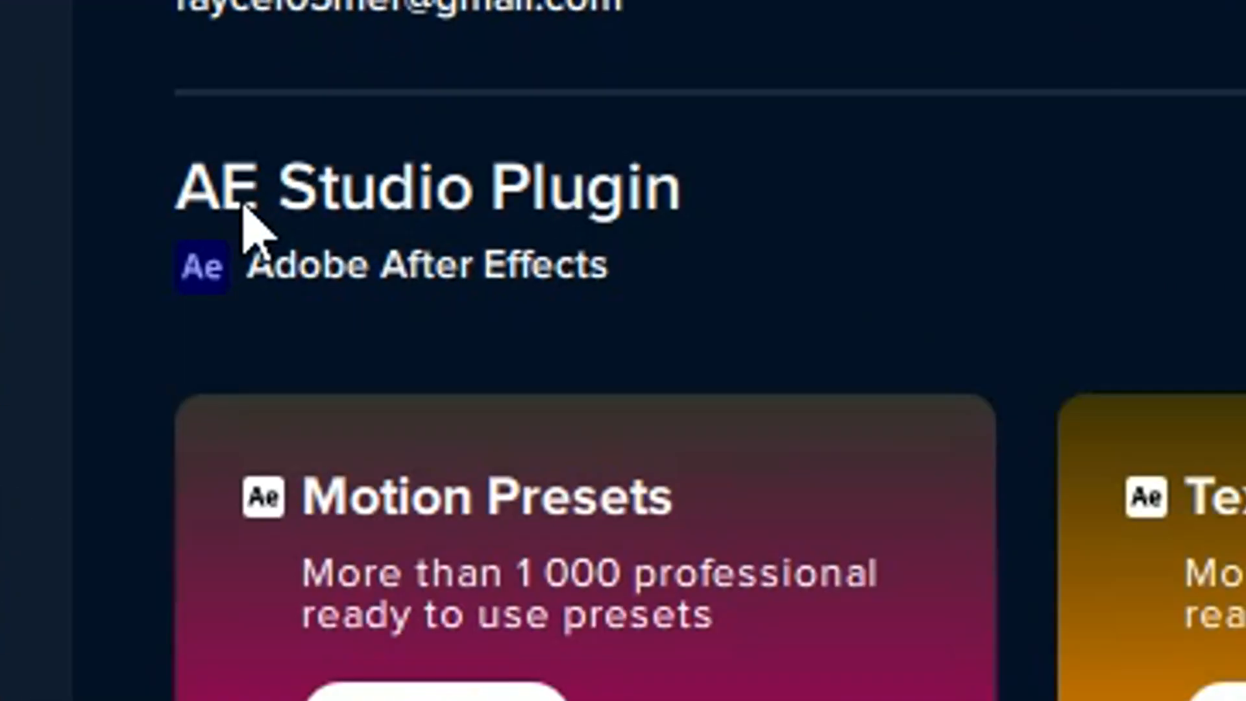
pyautogui.click(813, 240)
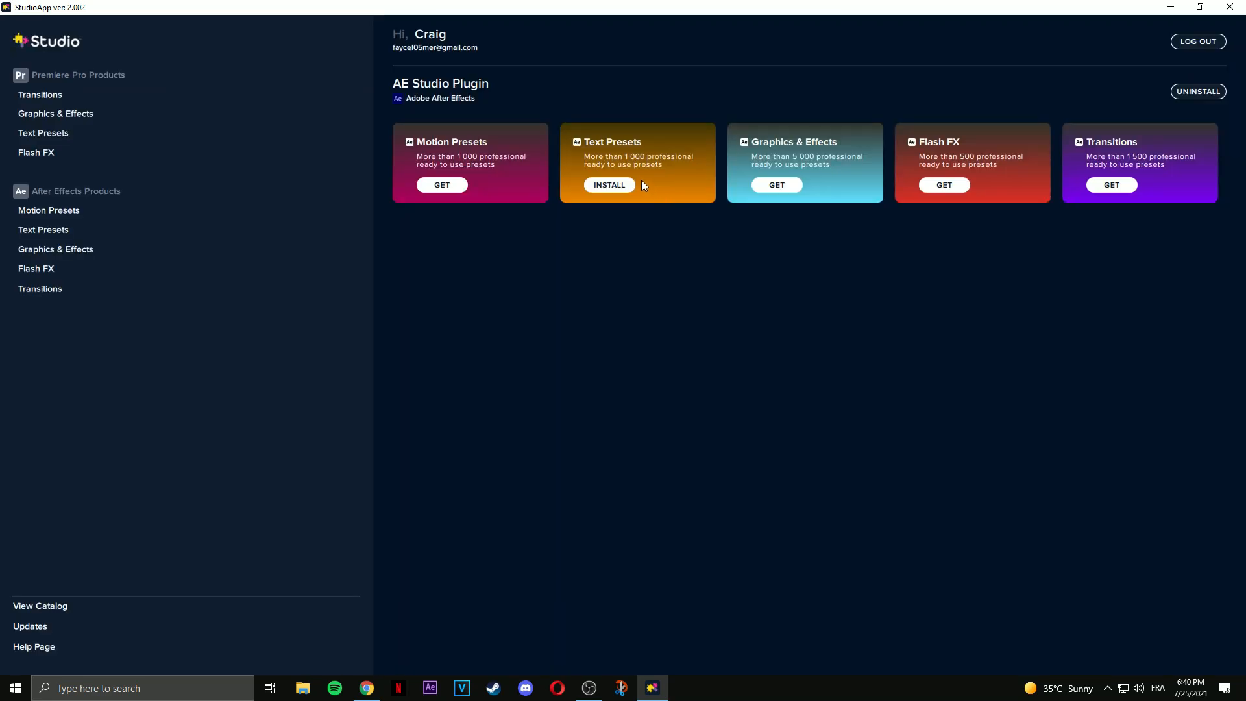
pyautogui.click(42, 232)
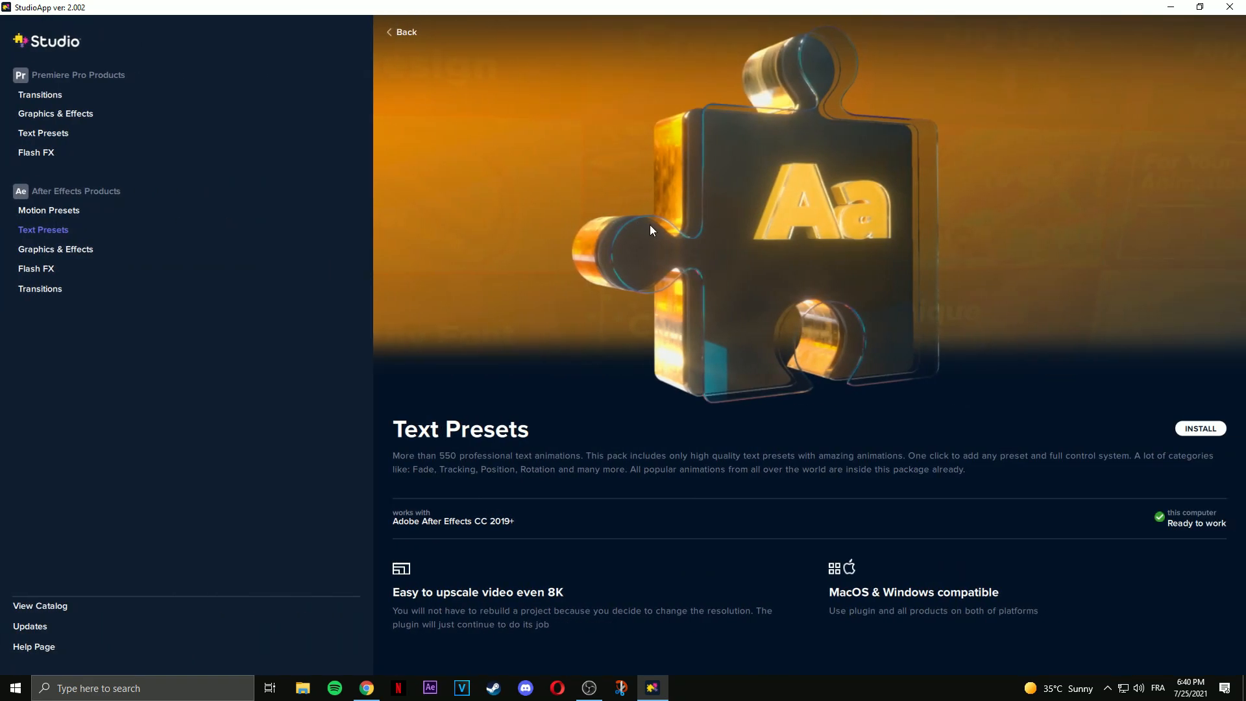
pyautogui.click(1201, 430)
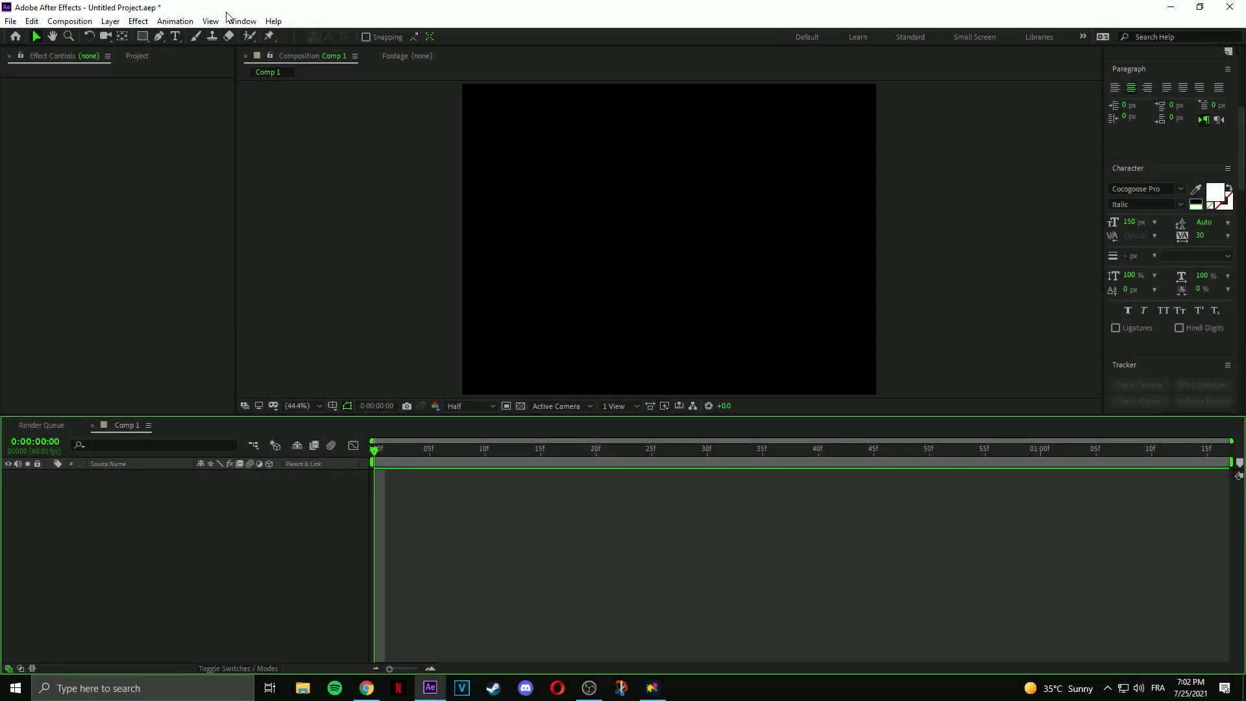
# Open the AE Studio extension panel from Window > Extensions and dismiss the script alerts.
pyautogui.click(233, 22)
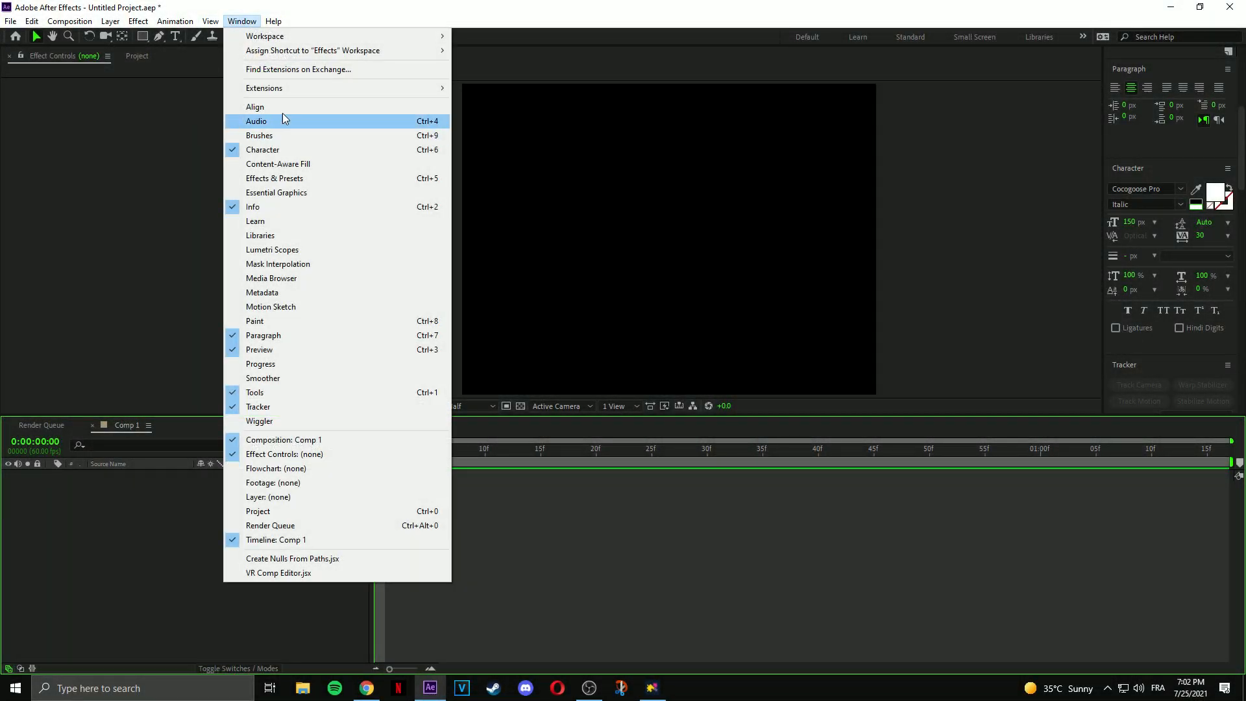
pyautogui.moveTo(311, 89)
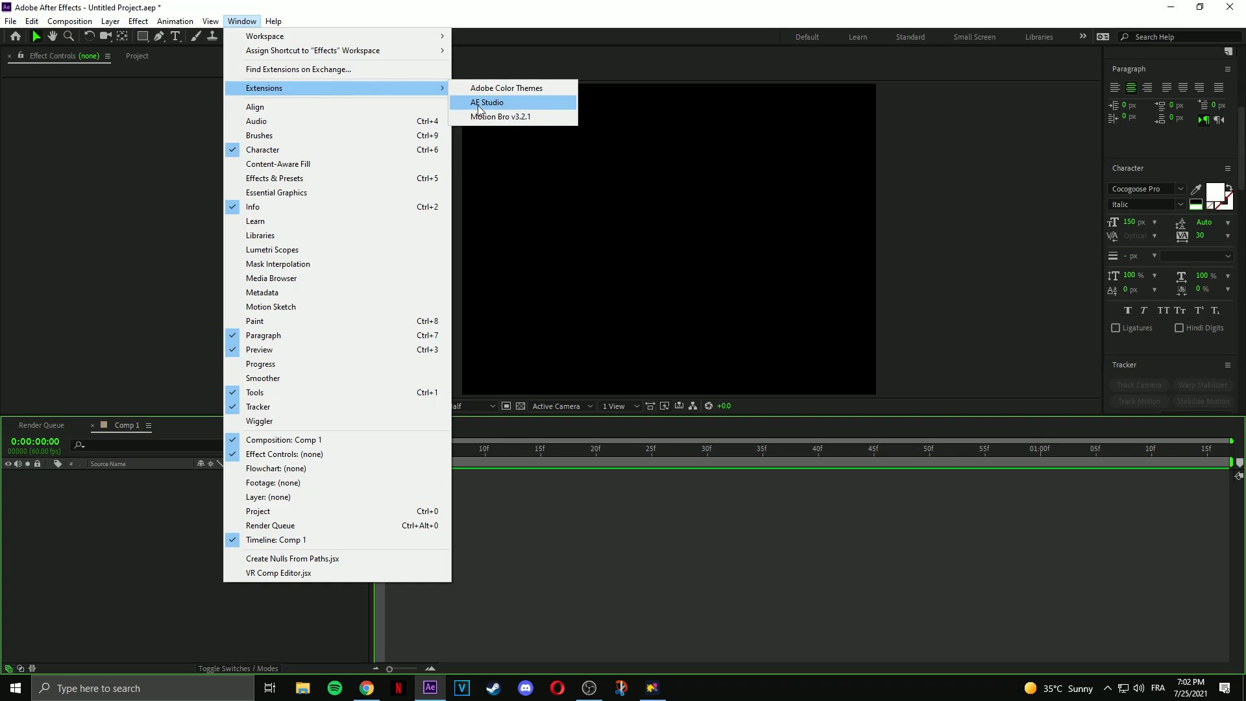
pyautogui.click(480, 106)
pyautogui.click(720, 400)
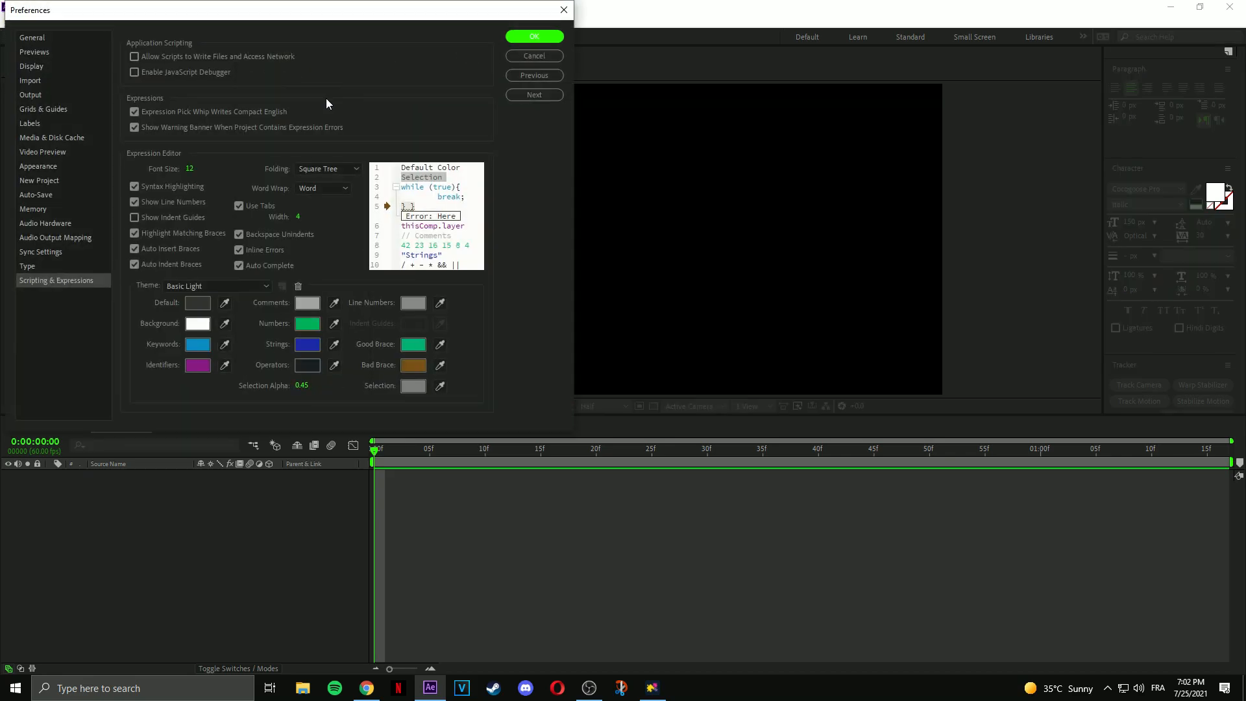
pyautogui.click(519, 36)
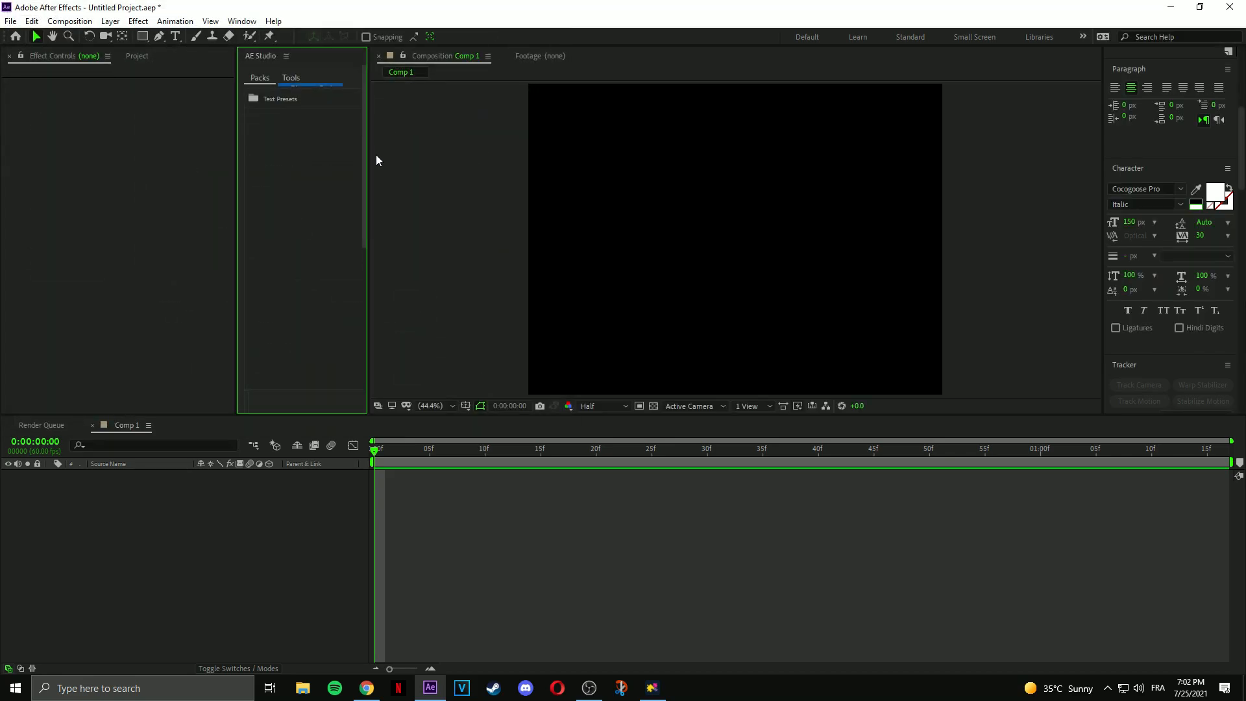
# Widen the AE Studio panel until the Text Presets pack is visible.
pyautogui.moveTo(235, 158); pyautogui.dragTo(157, 170)
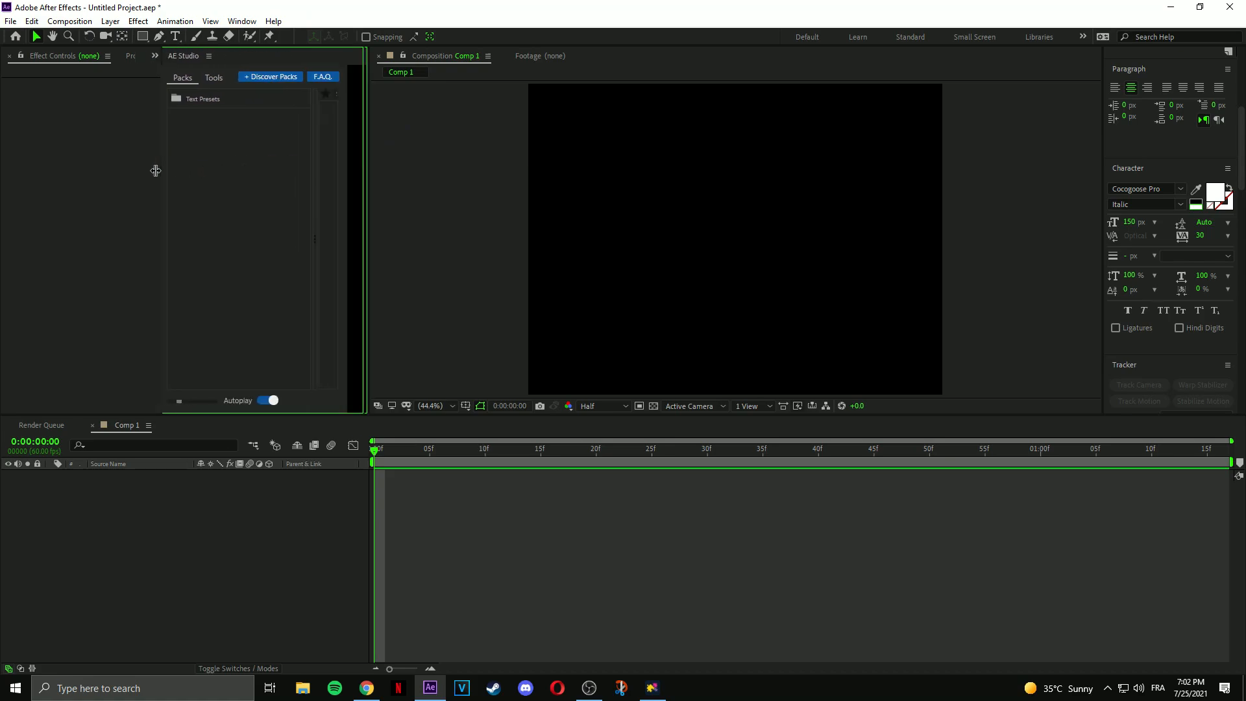
pyautogui.moveTo(366, 183); pyautogui.dragTo(552, 174)
pyautogui.moveTo(154, 185); pyautogui.dragTo(110, 185)
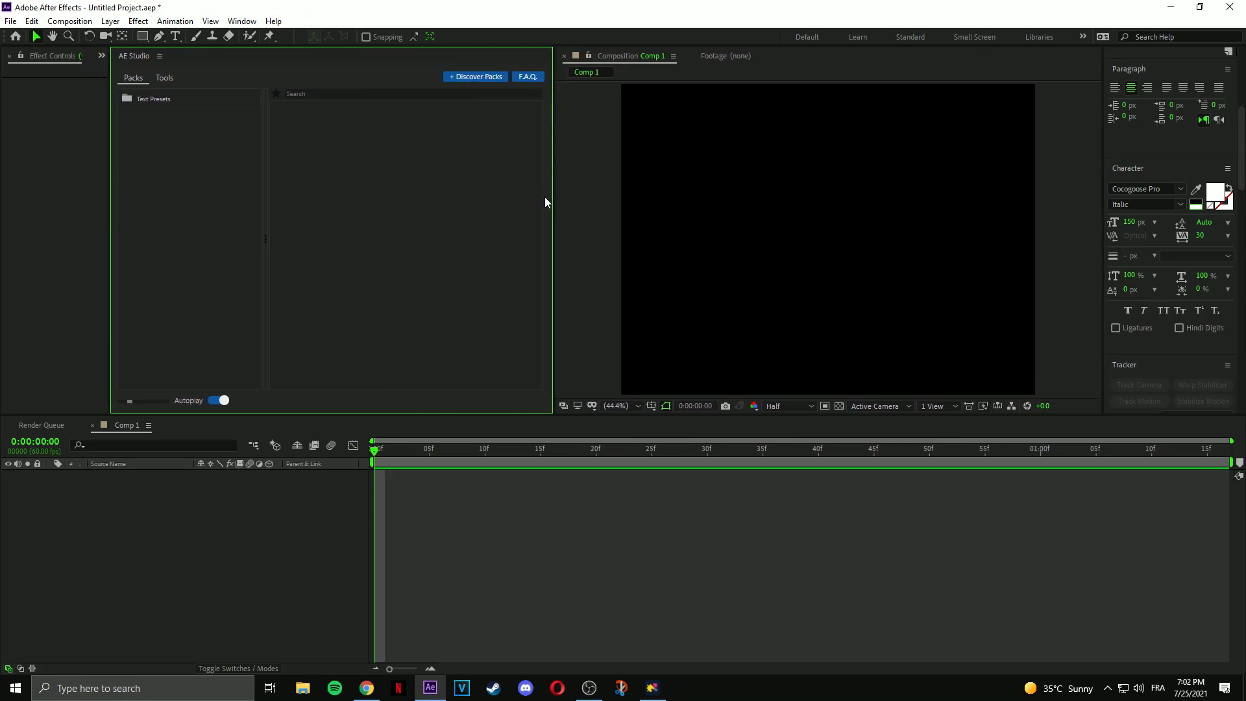
# Create a 'YOUR TEXT' text layer in Comp 1 and select it.
pyautogui.click(102, 57)
pyautogui.click(122, 84)
pyautogui.write('YOUR TE')
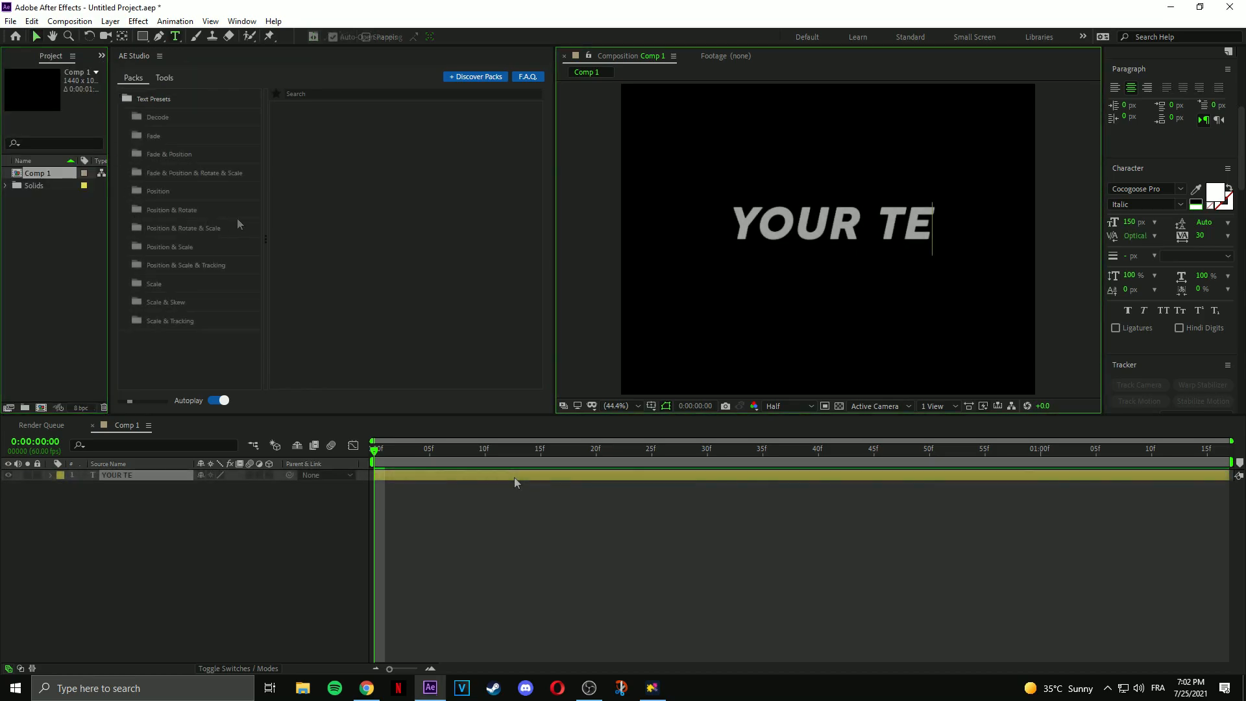
pyautogui.write('XT')
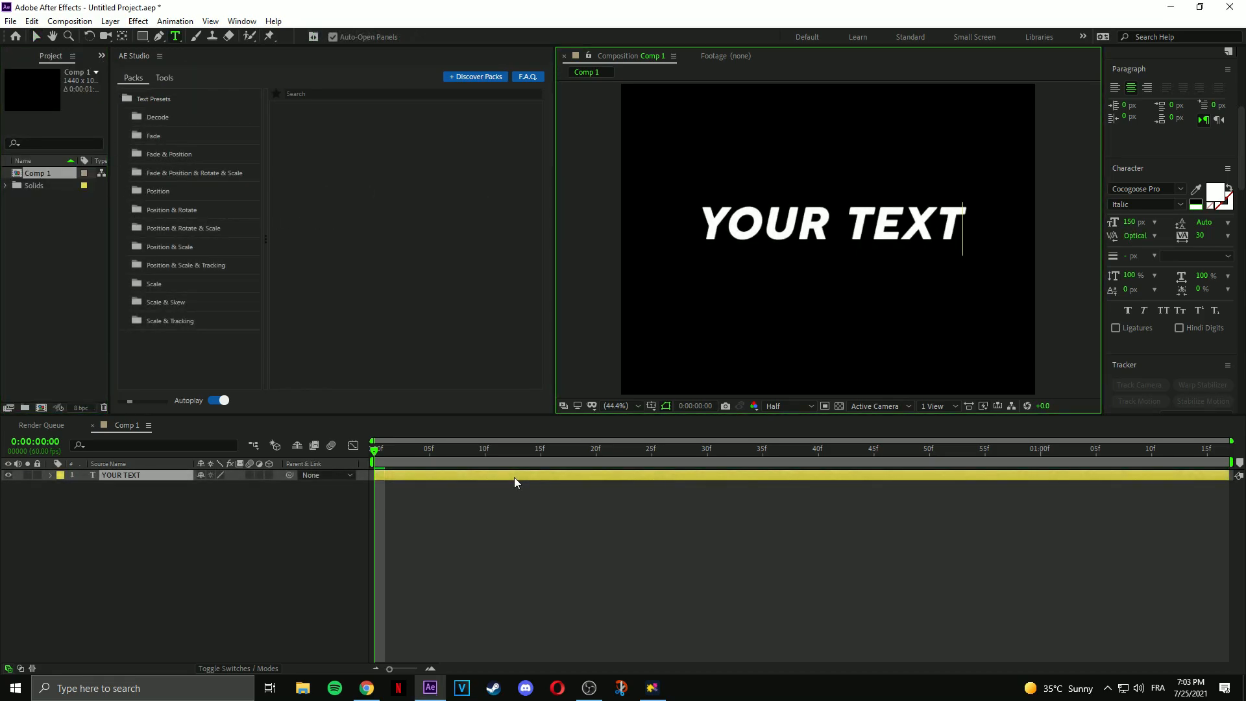
pyautogui.click(561, 496)
pyautogui.click(536, 475)
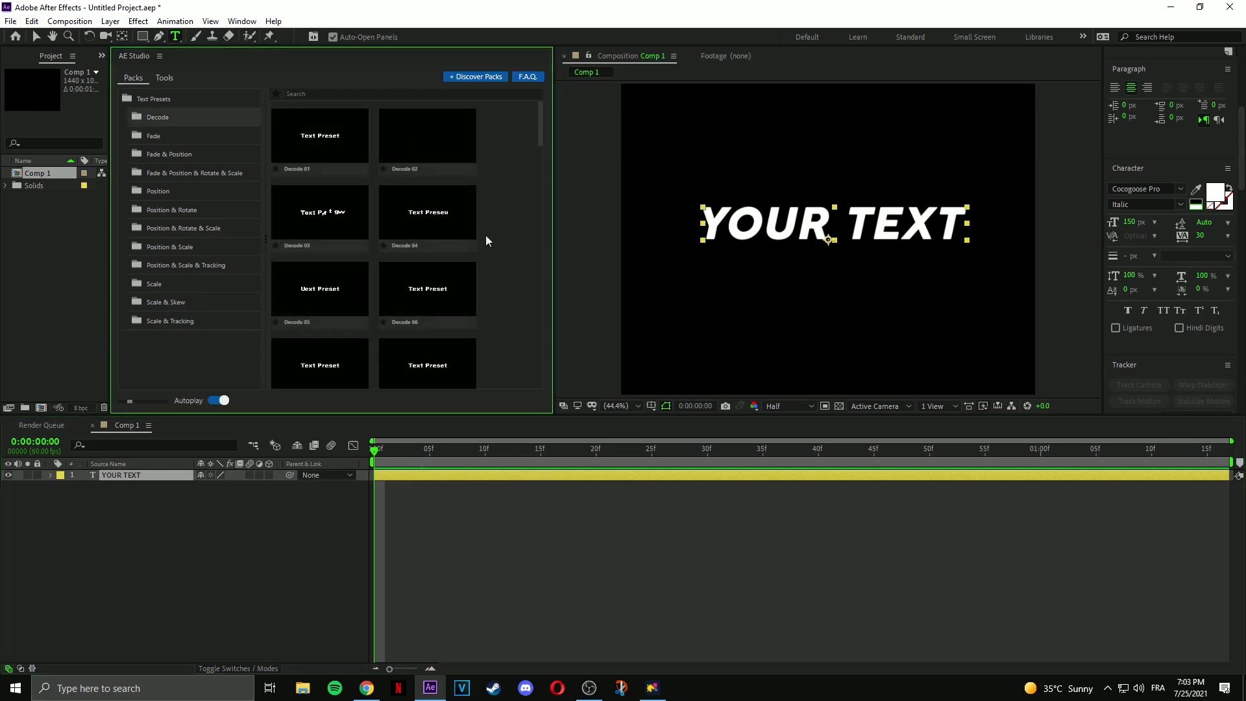
# Choose the Fade & Position 06 preset in the AE Studio panel.
pyautogui.scroll(-12, 485, 237)
pyautogui.scroll(-5, 486, 239)
pyautogui.scroll(-10, 493, 247)
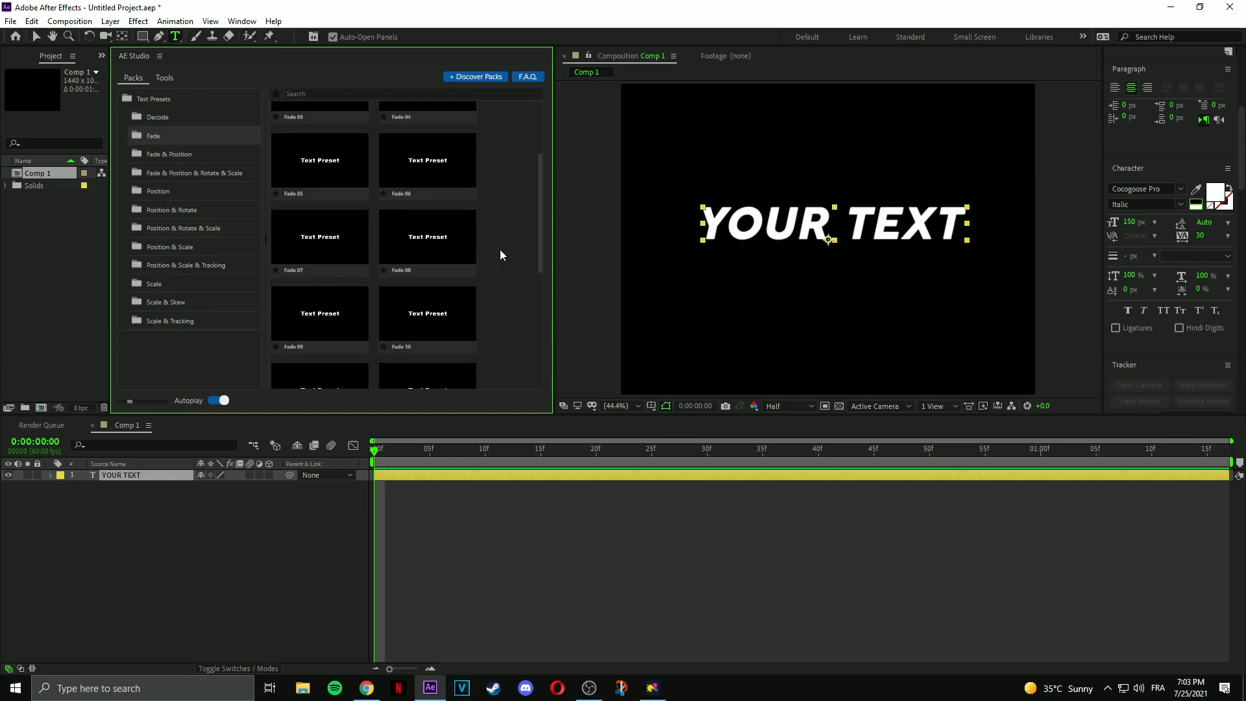
pyautogui.click(172, 160)
pyautogui.scroll(-8, 512, 201)
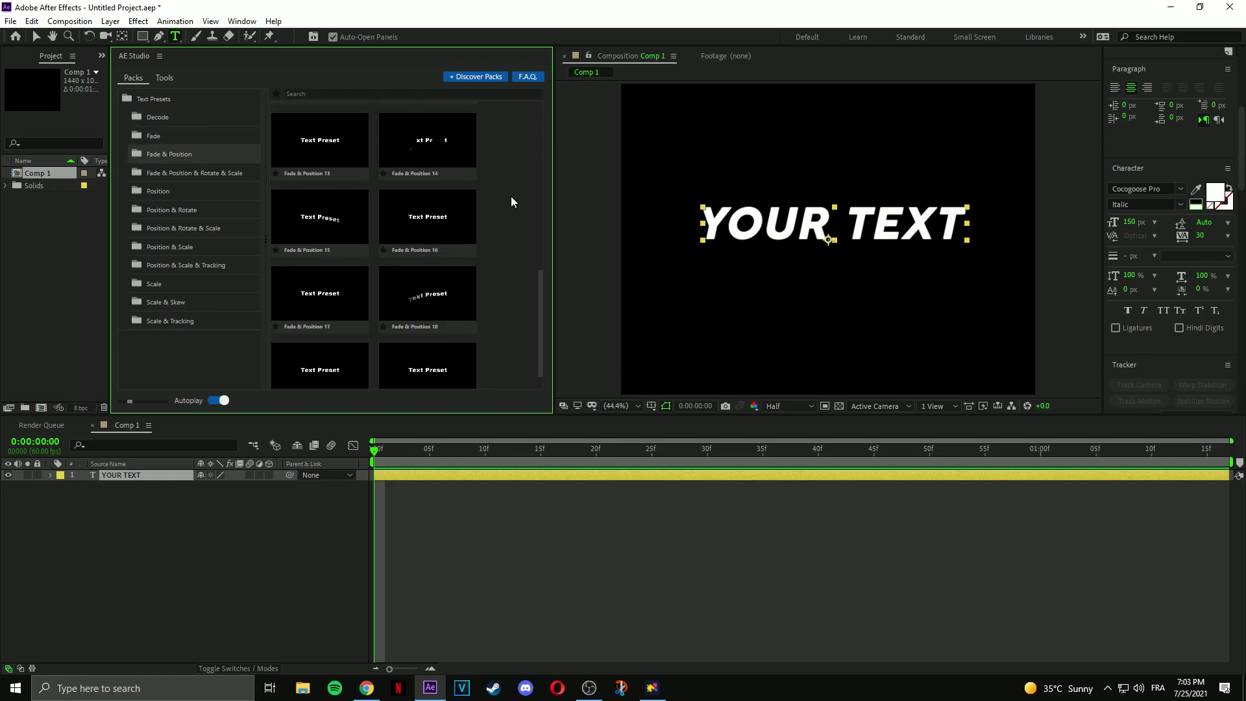
pyautogui.scroll(8, 510, 197)
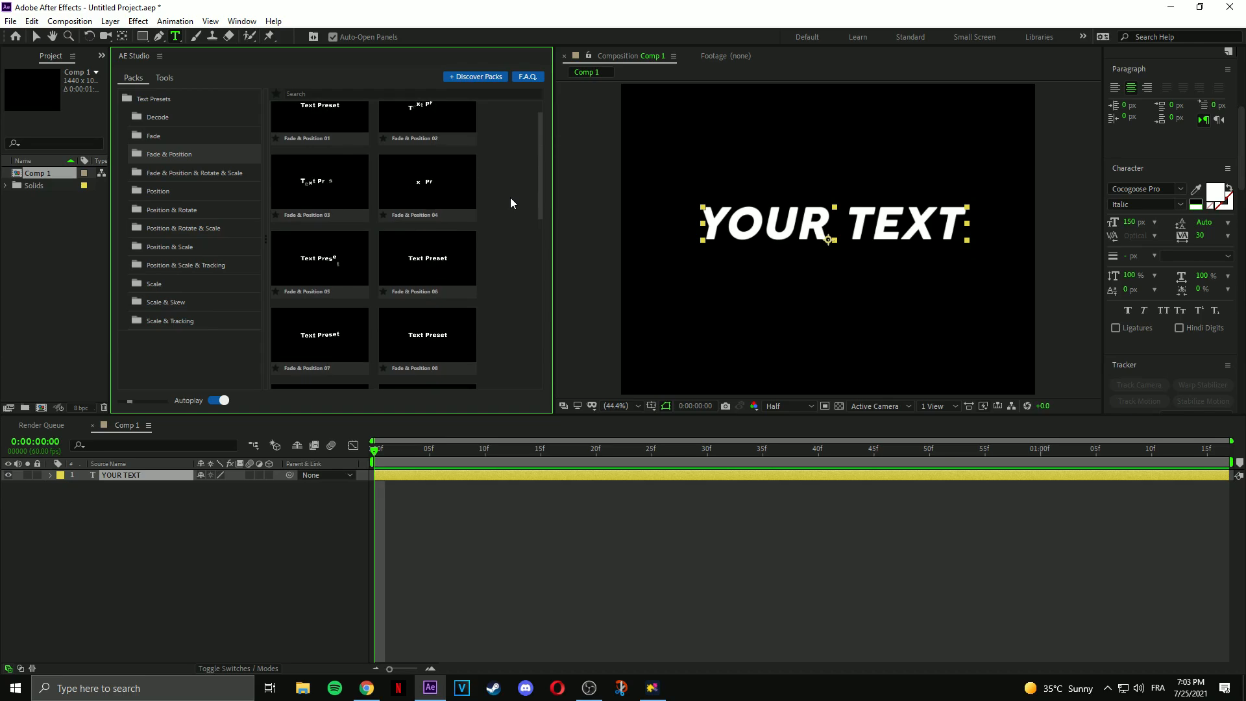
pyautogui.click(424, 274)
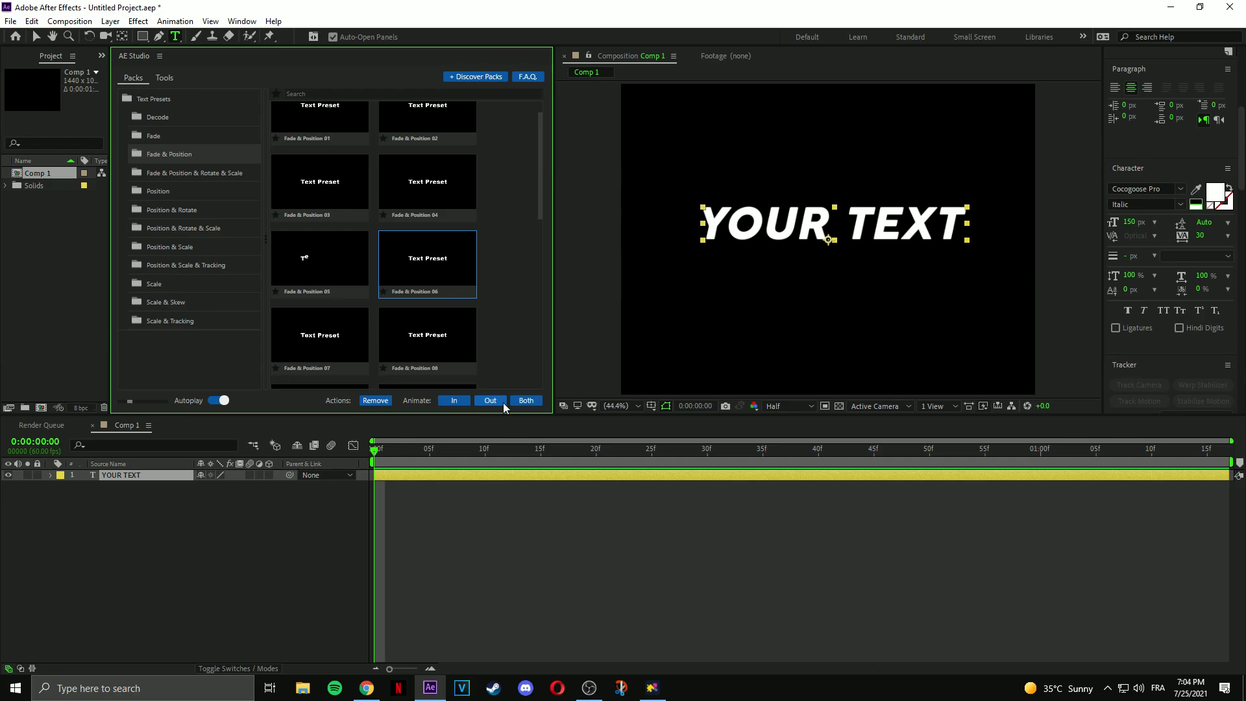
# Apply the preset as the in-animation, place its marker at 43f, and preview.
pyautogui.click(455, 403)
pyautogui.moveTo(660, 478); pyautogui.dragTo(819, 477)
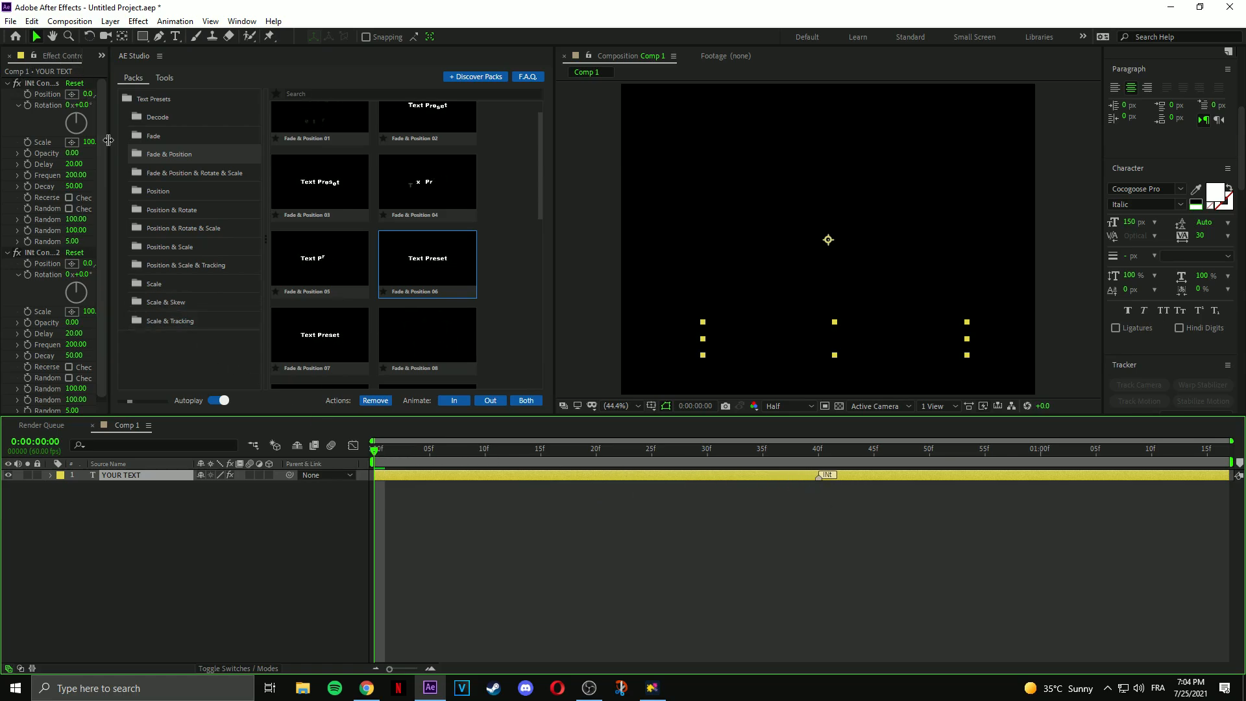
pyautogui.click(10, 56)
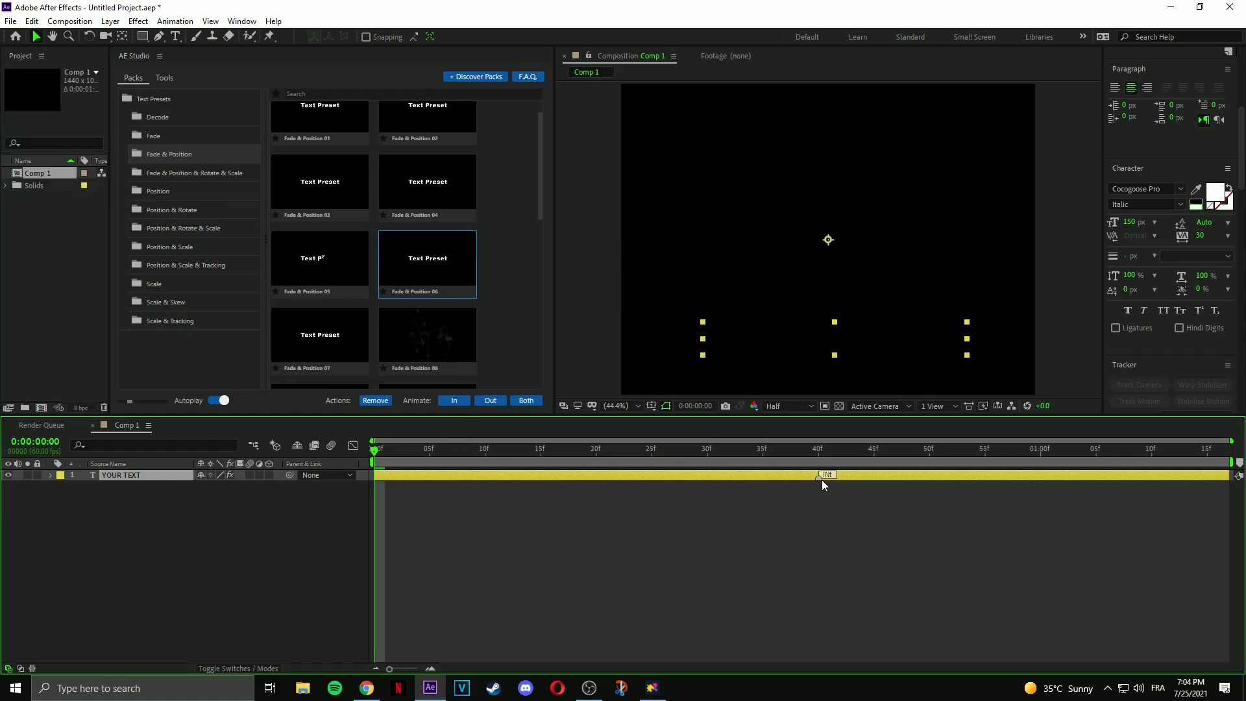
pyautogui.moveTo(822, 478); pyautogui.dragTo(856, 477)
pyautogui.moveTo(375, 453)
pyautogui.mouseDown()
pyautogui.moveTo(787, 477)
pyautogui.moveTo(374, 483)
pyautogui.moveTo(702, 493)
pyautogui.moveTo(374, 517)
pyautogui.mouseUp()
pyautogui.press('space')
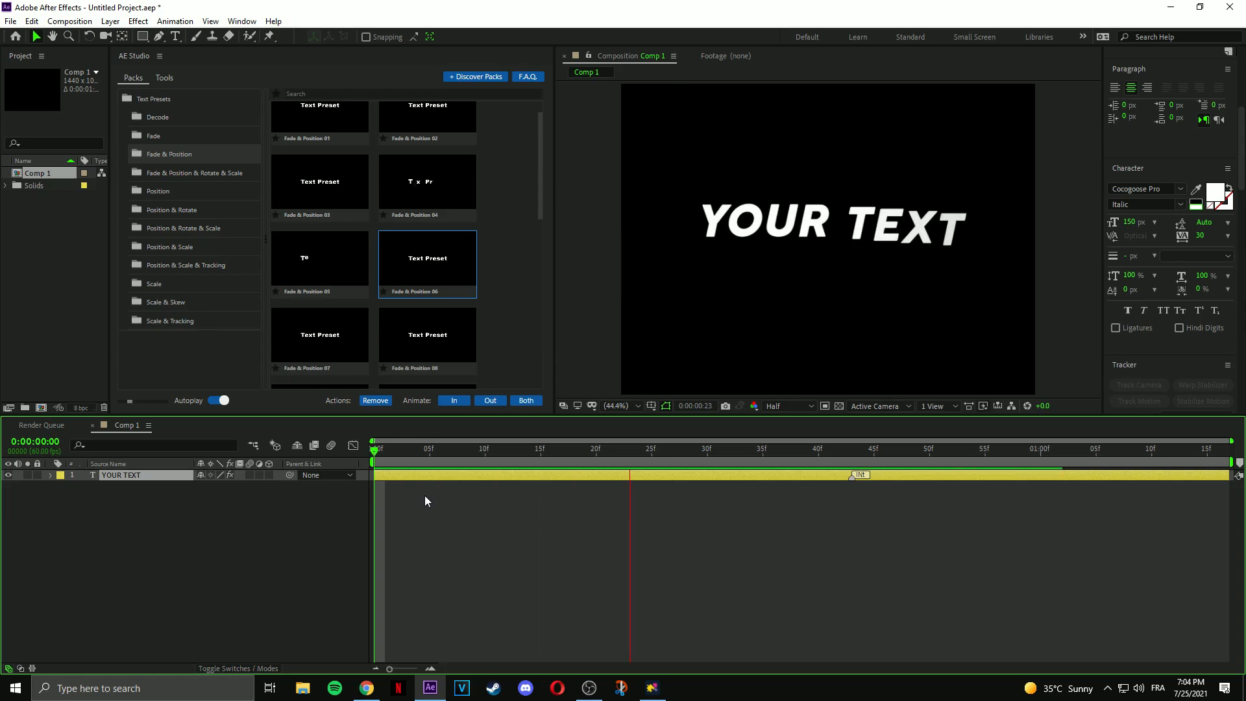
# Move the INt marker to the end of the YOUR TEXT layer and preview from the start.
pyautogui.moveTo(376, 450); pyautogui.dragTo(508, 460)
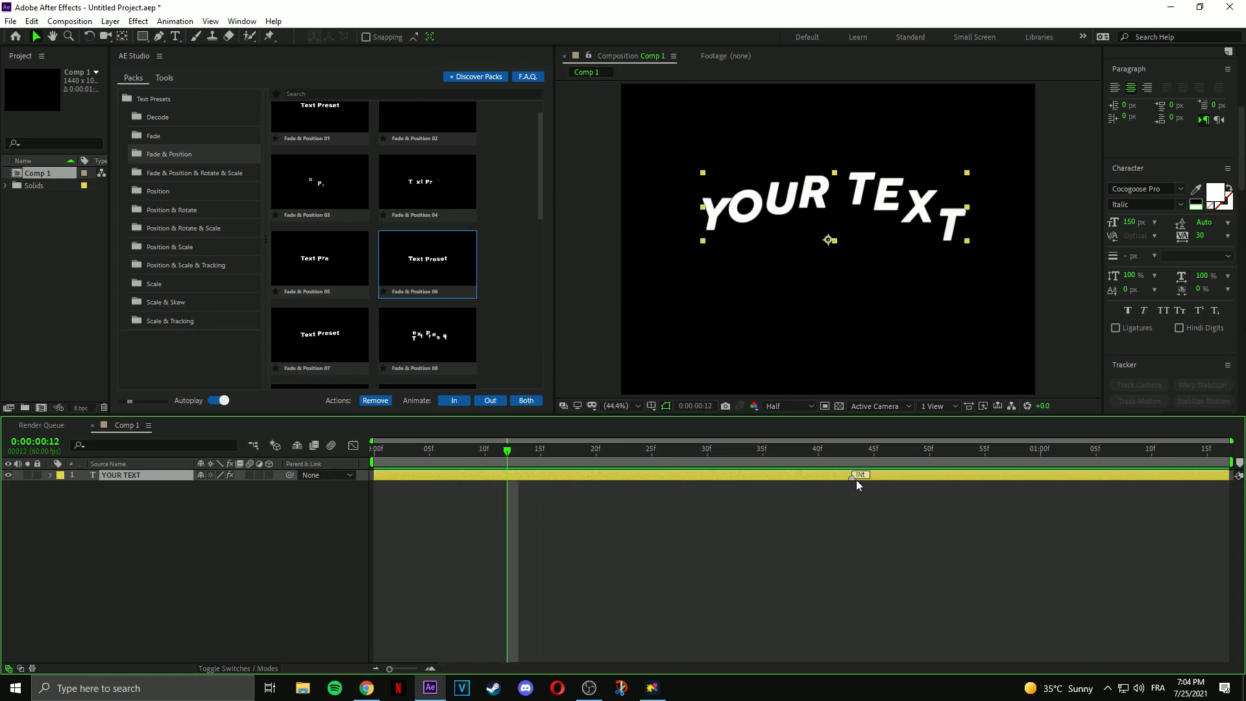
pyautogui.doubleClick(855, 480)
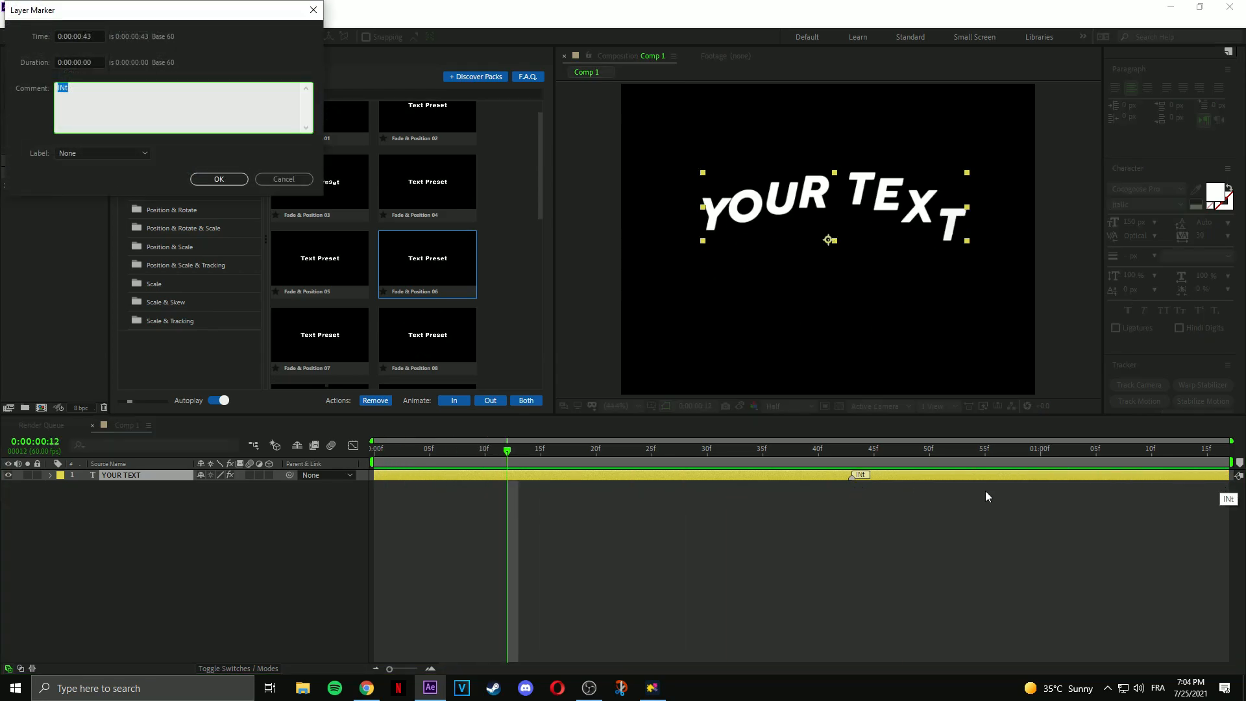
pyautogui.press('Return')
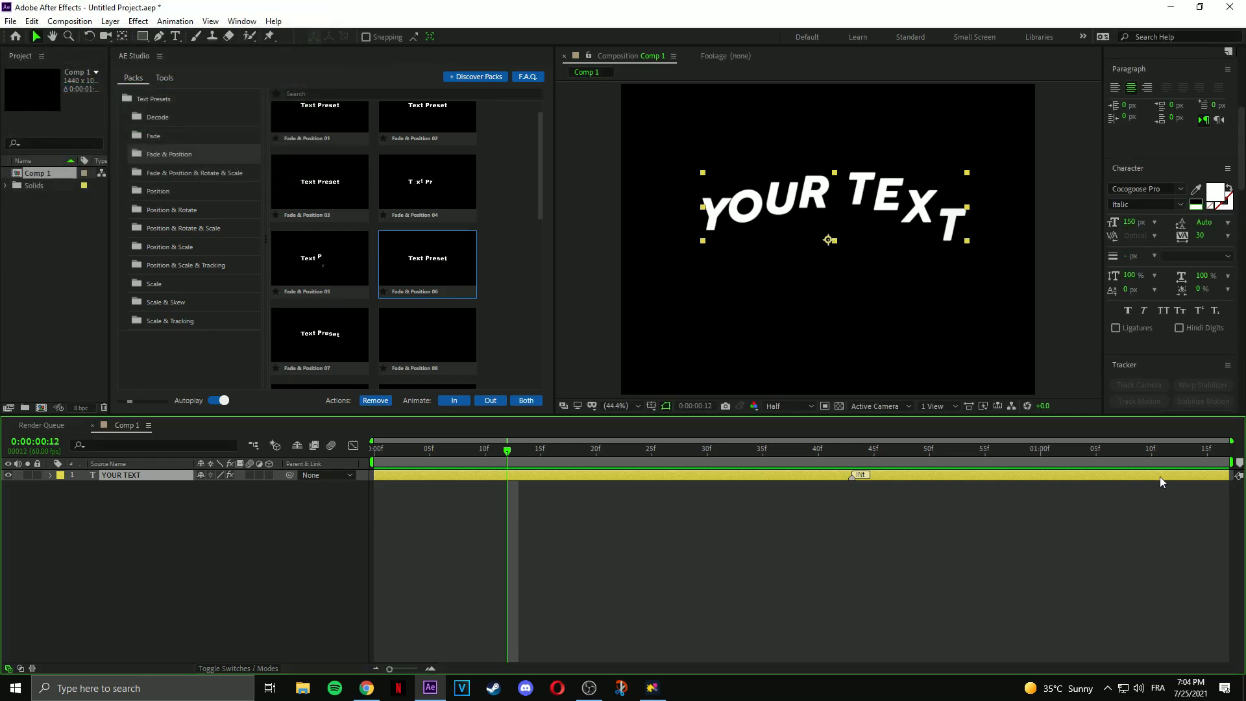
pyautogui.moveTo(862, 477); pyautogui.dragTo(1223, 500)
pyautogui.click(790, 520)
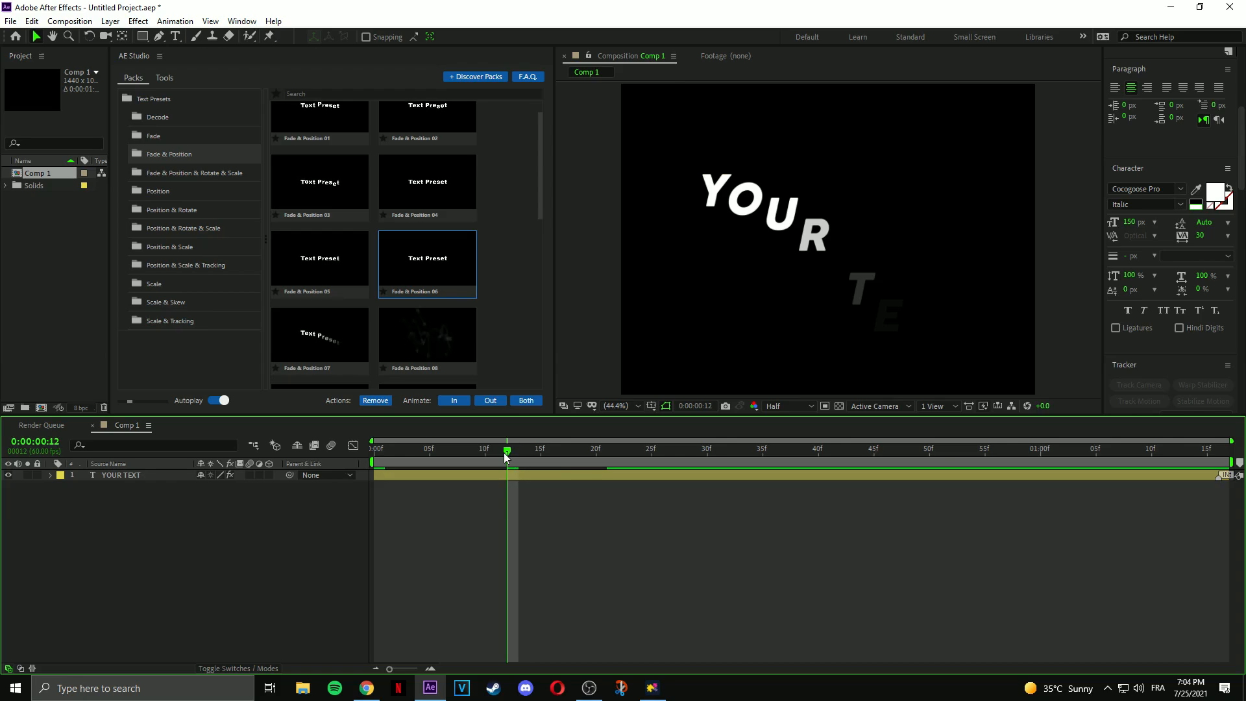
pyautogui.press('Home')
pyautogui.press('space')
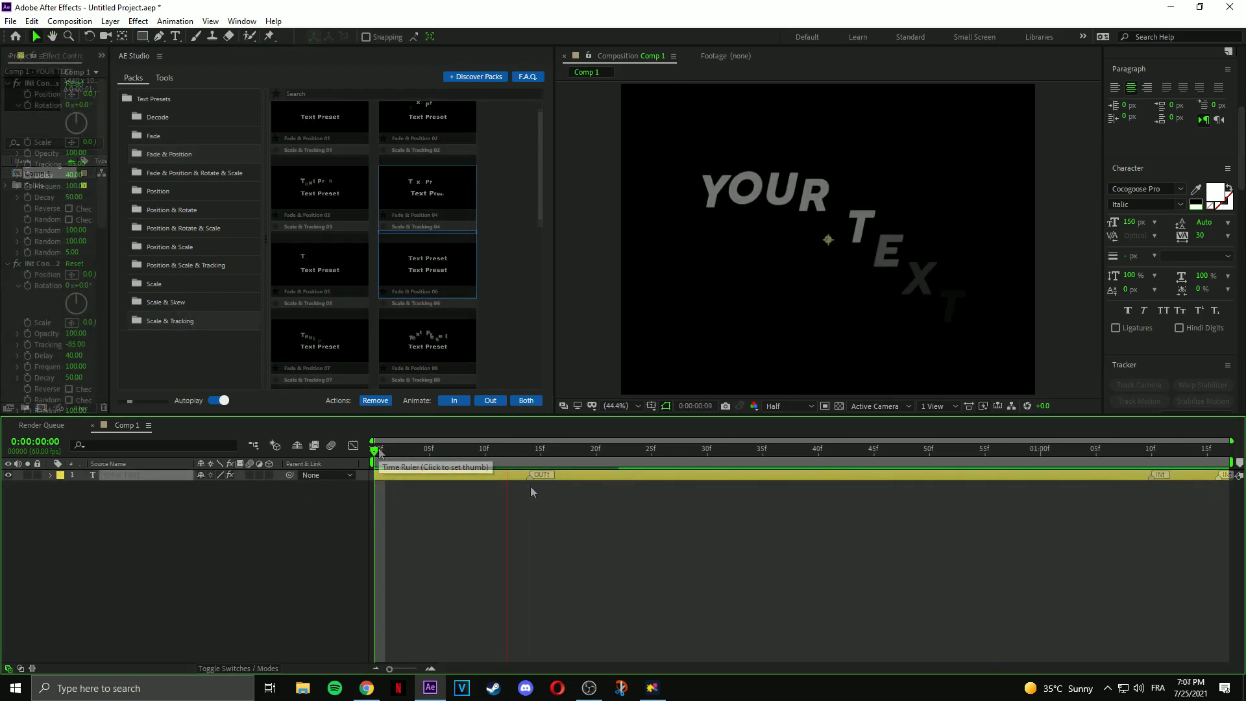
# Shift the OUTt marker later to 18f and preview the text animation.
pyautogui.moveTo(533, 482); pyautogui.dragTo(576, 482)
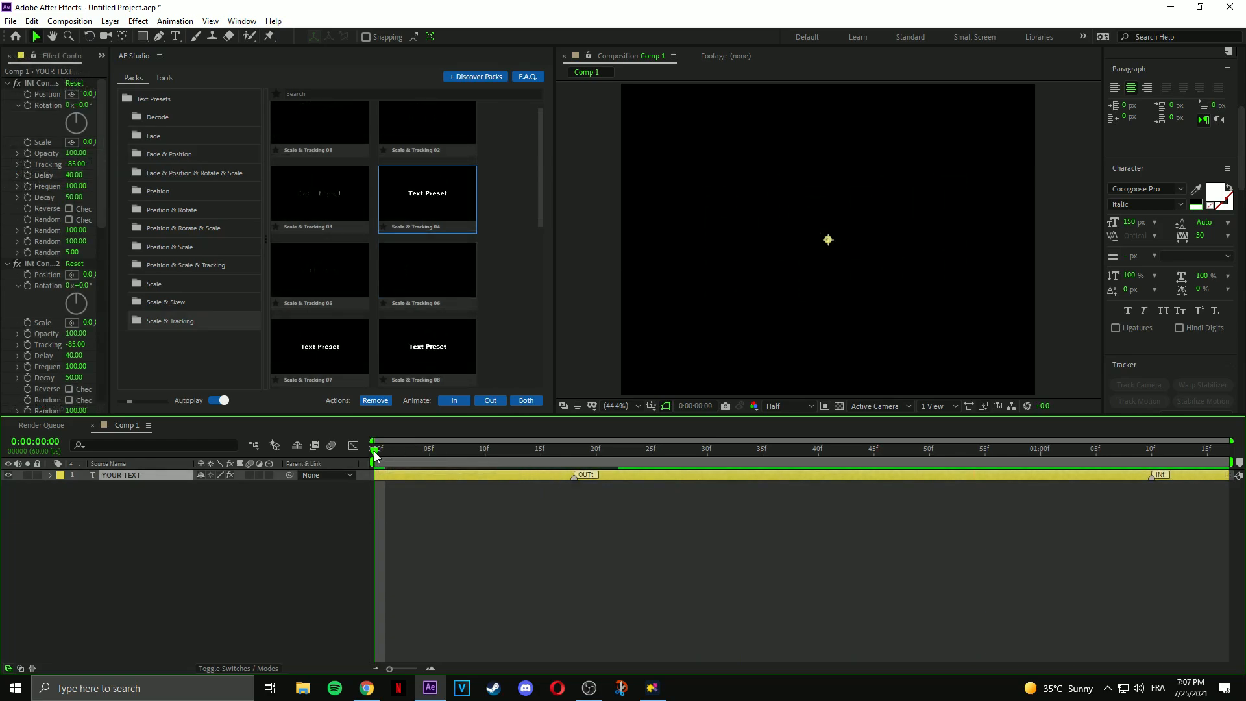
pyautogui.press('space')
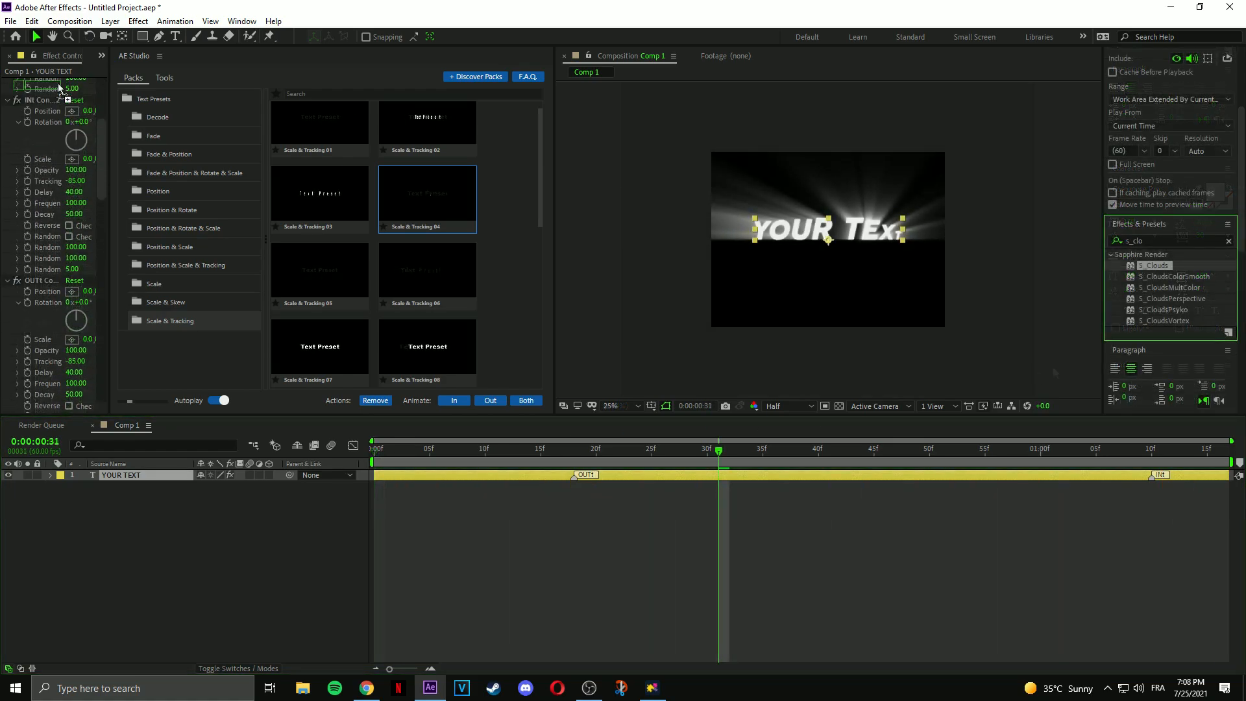
# Set the S_Clouds Color0 to purple and Color1 to a reddish pink.
pyautogui.click(72, 292)
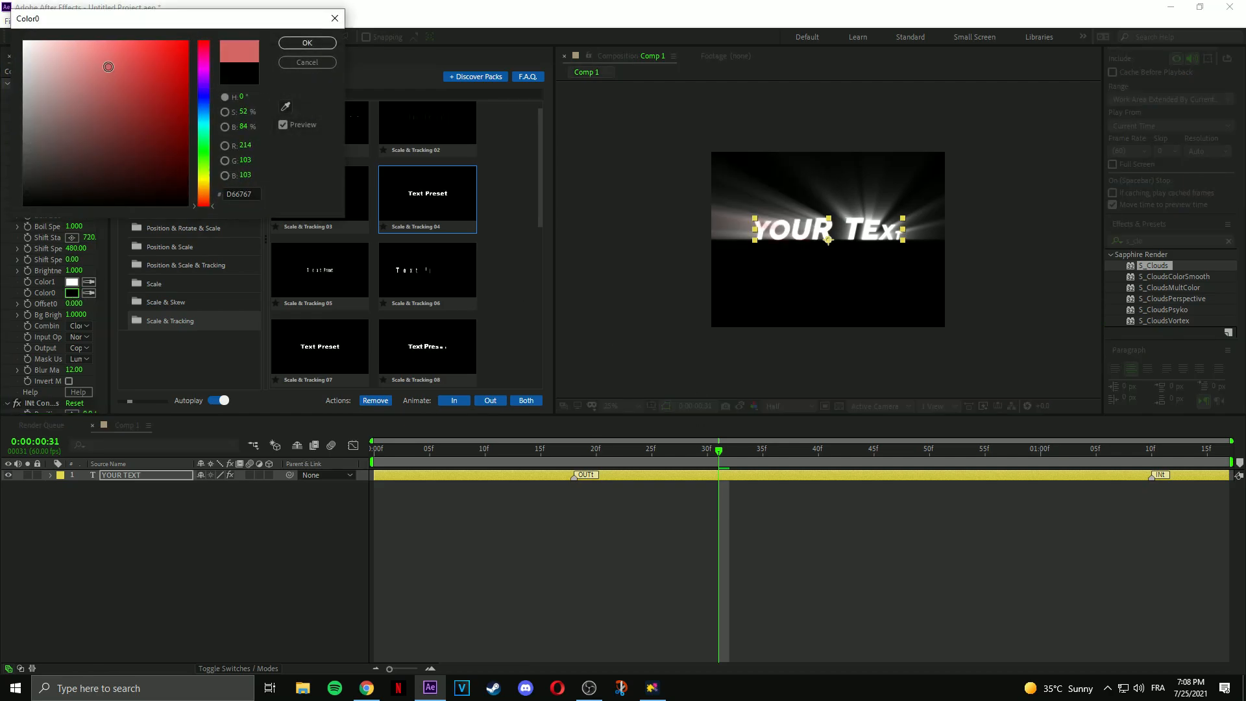
pyautogui.click(203, 71)
pyautogui.click(308, 43)
pyautogui.click(72, 282)
pyautogui.moveTo(169, 149); pyautogui.dragTo(142, 100)
pyautogui.click(308, 43)
# Change Color0 to blue 677CD6 and preview the glowing text from the start.
pyautogui.click(72, 293)
pyautogui.click(203, 100)
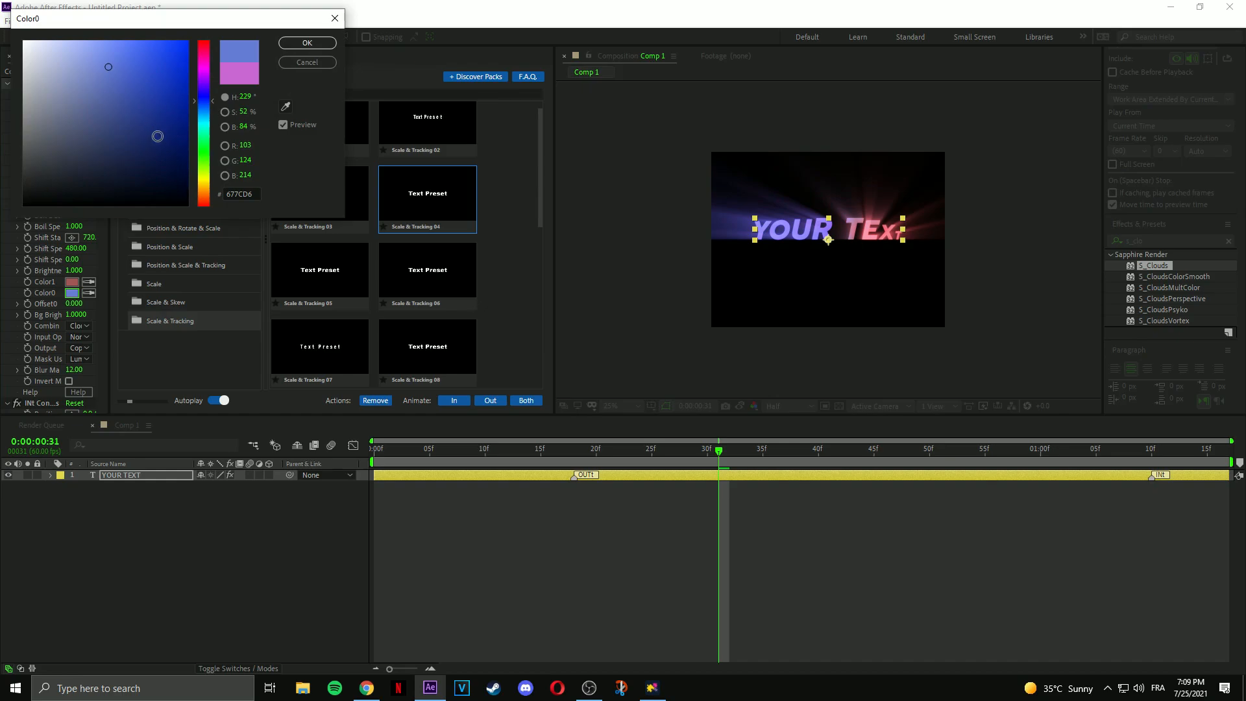
pyautogui.click(142, 124)
pyautogui.click(307, 42)
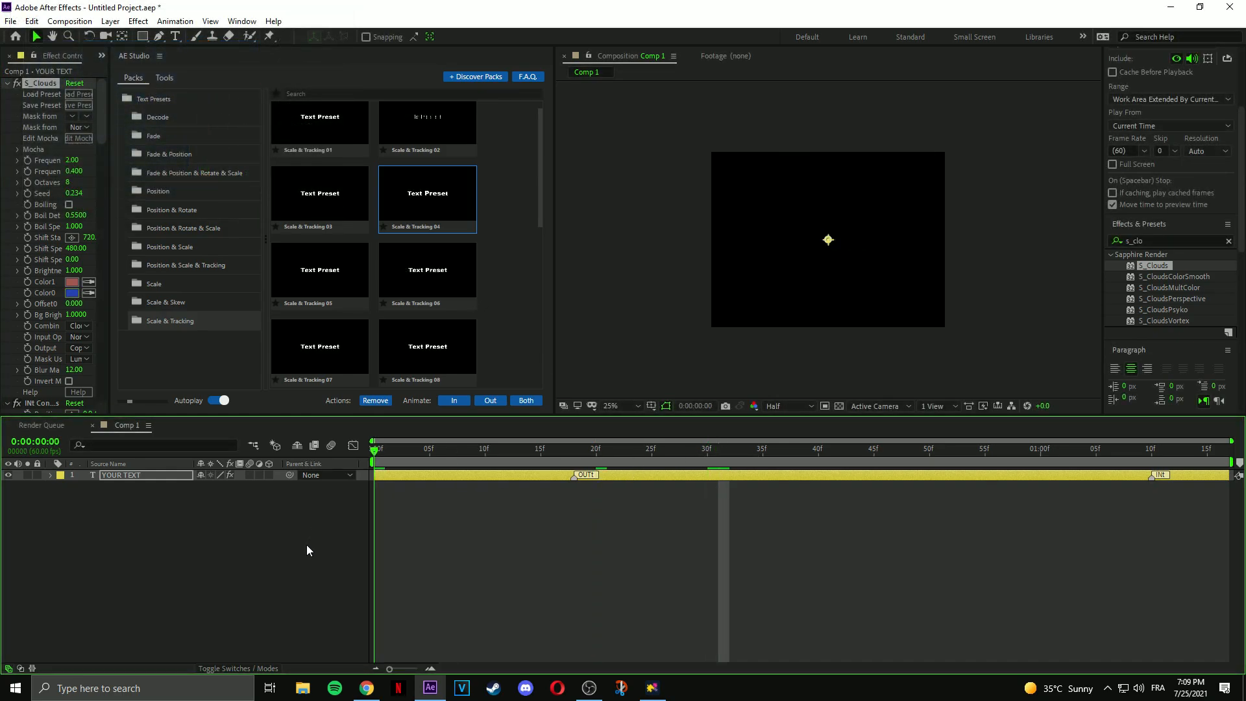
pyautogui.press('Home')
pyautogui.press('space')
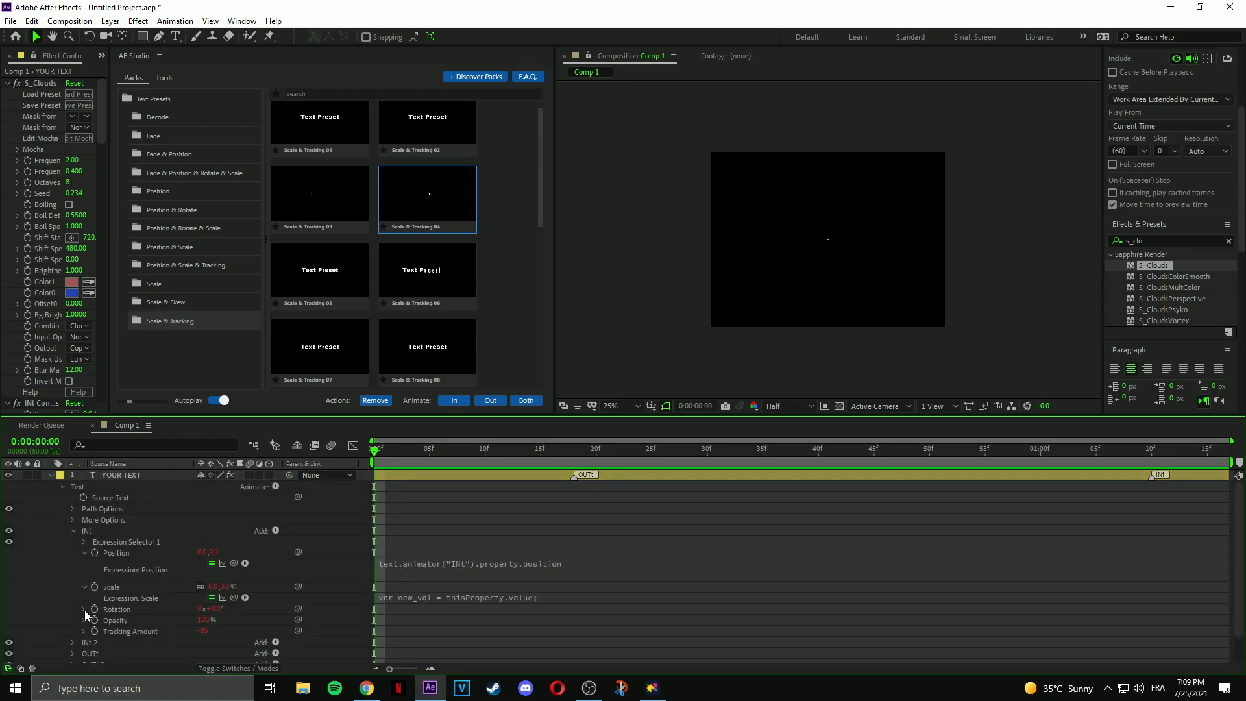
# Twirl open the INt animator's Rotation, Opacity and Tracking Amount expressions in the timeline.
pyautogui.click(83, 610)
pyautogui.scroll(-2, 435, 574)
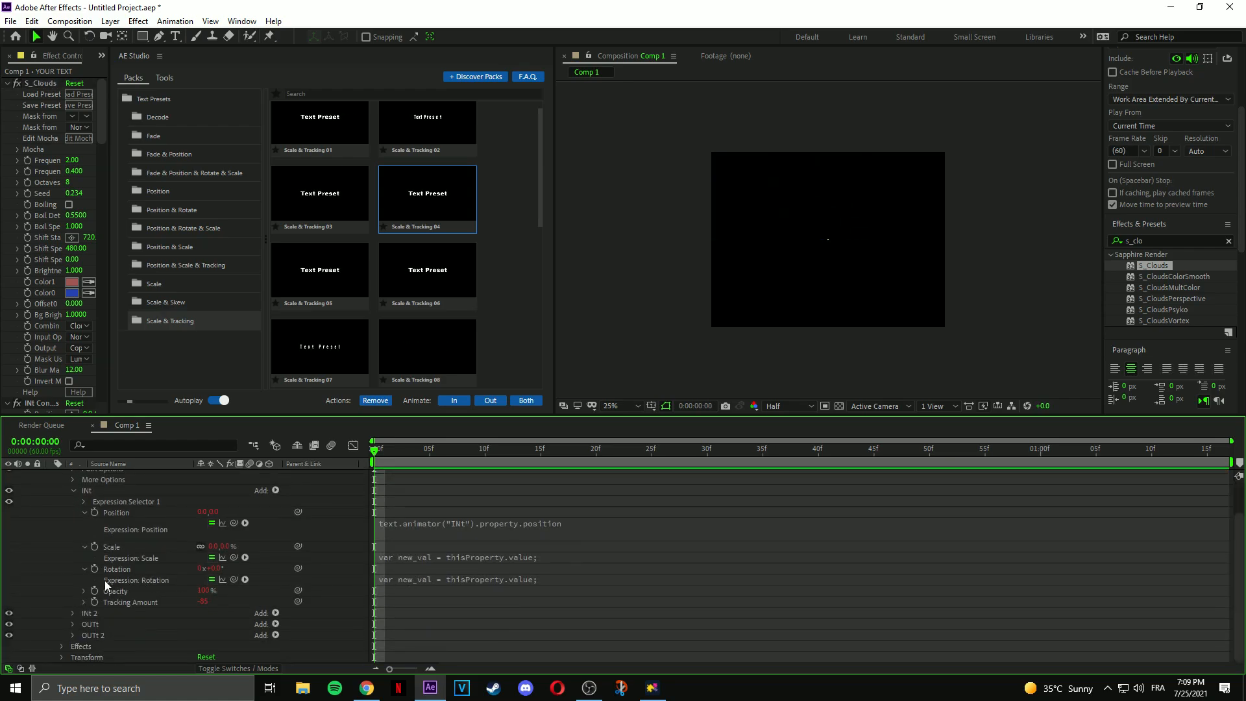
pyautogui.click(84, 590)
pyautogui.click(83, 613)
pyautogui.scroll(-1, 84, 598)
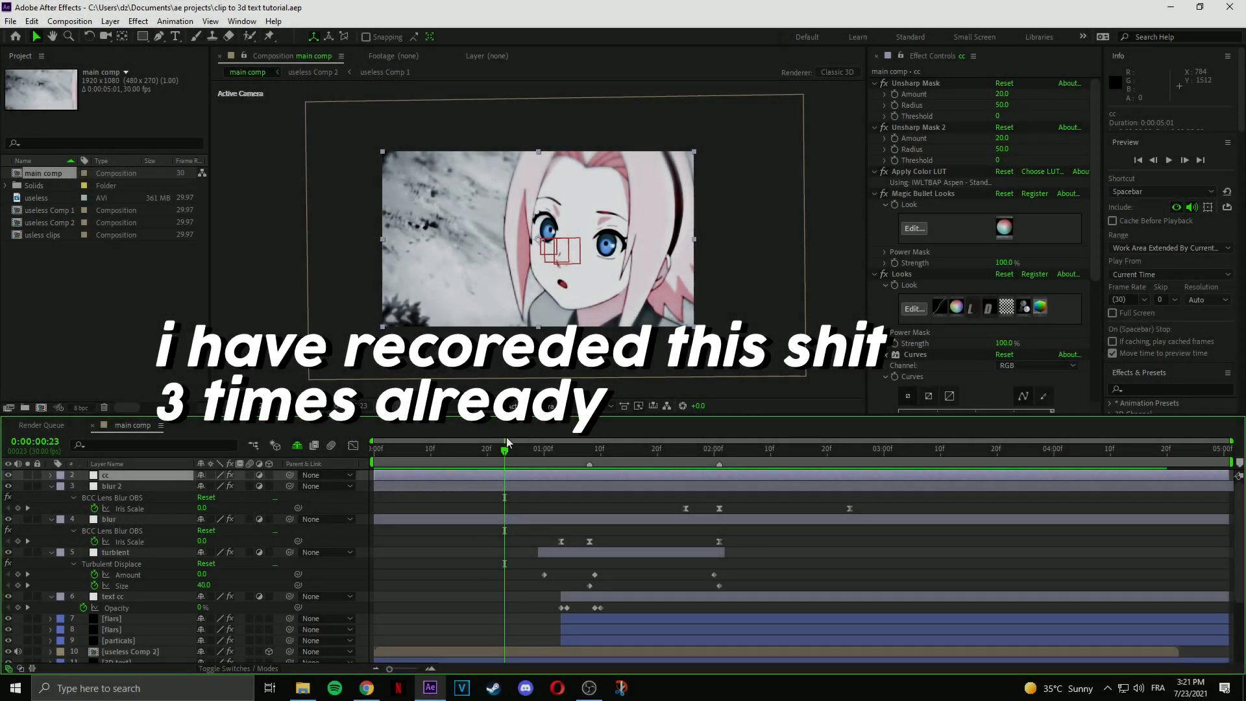
# Delete every layer in the main comp except useless Comp 2.
pyautogui.keyDown('shift'); pyautogui.click(605, 641); pyautogui.keyUp('shift')
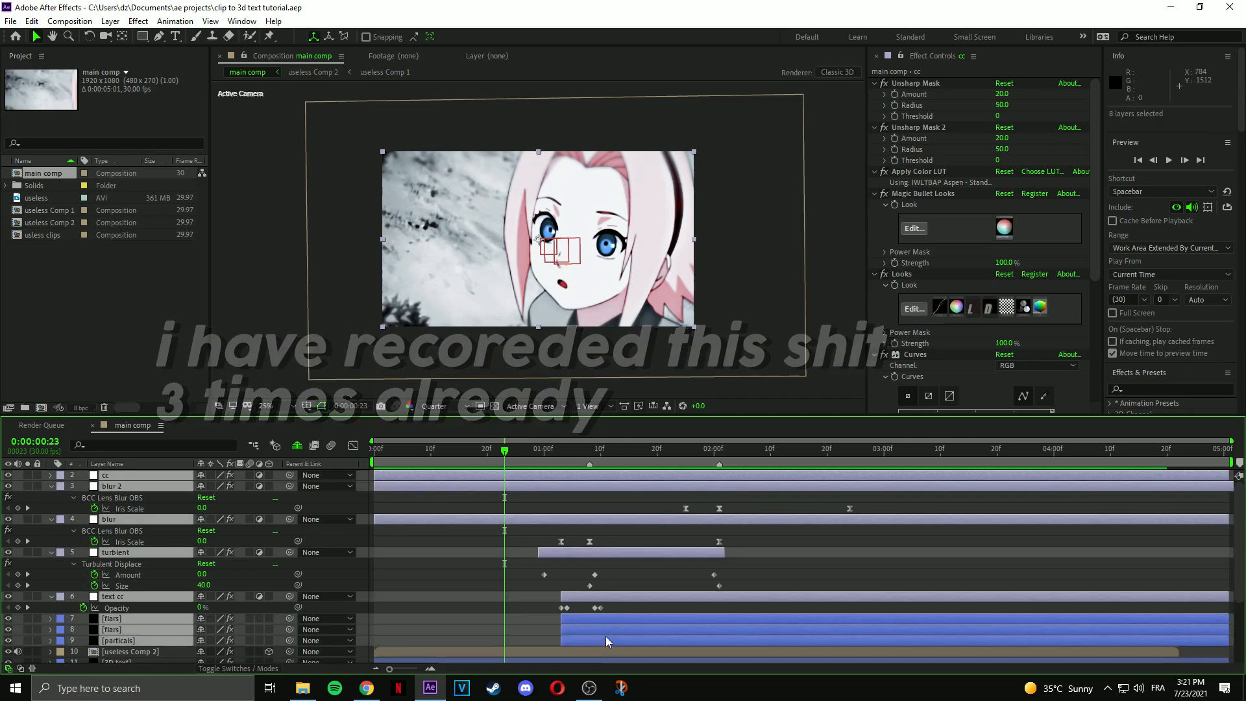
pyautogui.scroll(-1, 607, 559)
pyautogui.press('Delete')
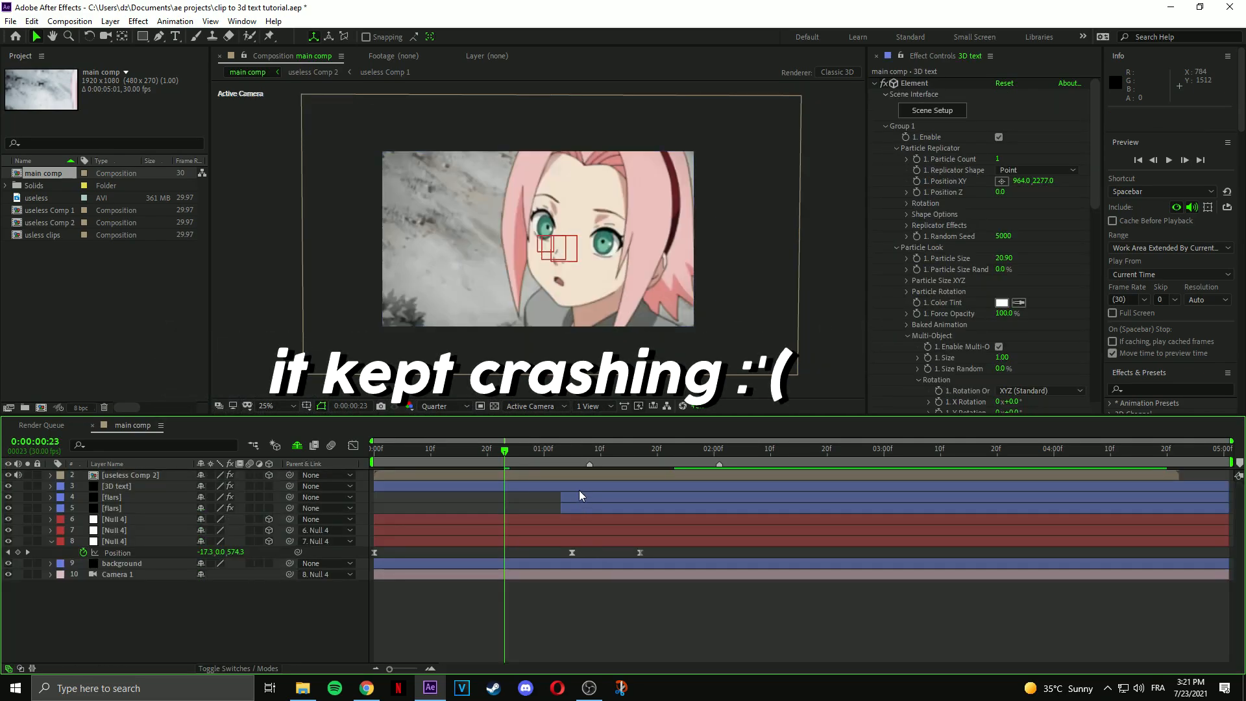
pyautogui.click(572, 487)
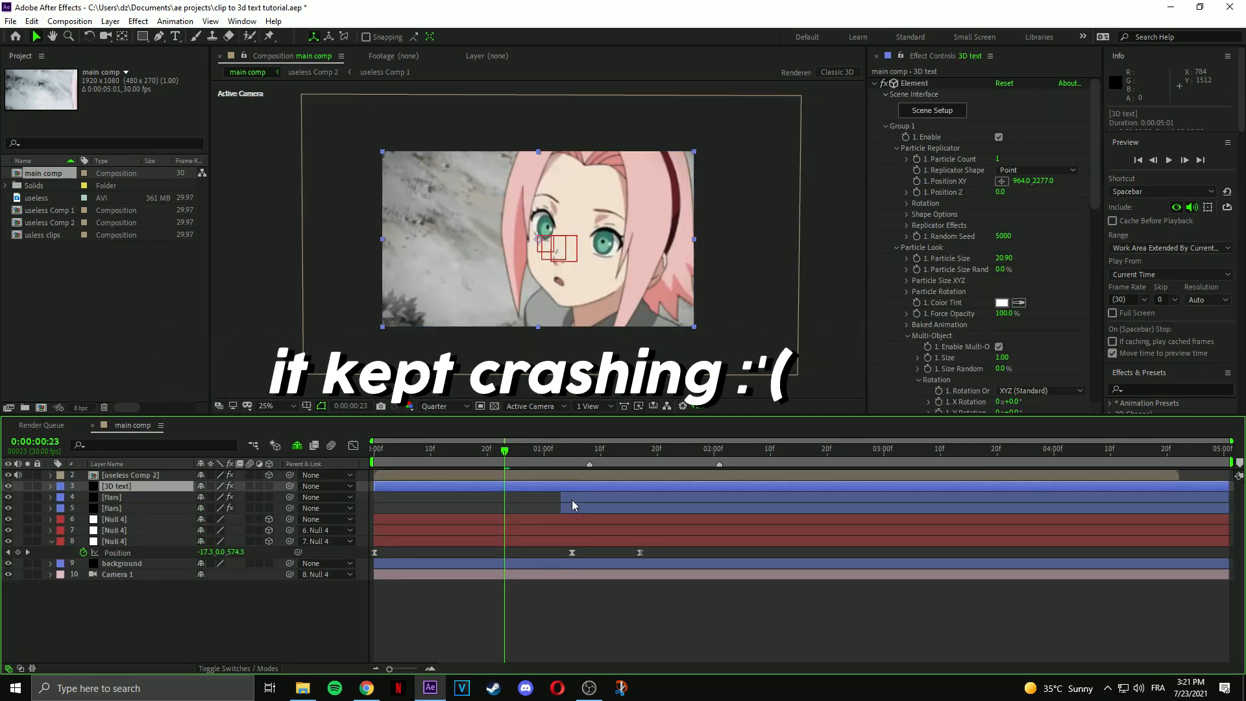
pyautogui.keyDown('shift'); pyautogui.click(558, 576); pyautogui.keyUp('shift')
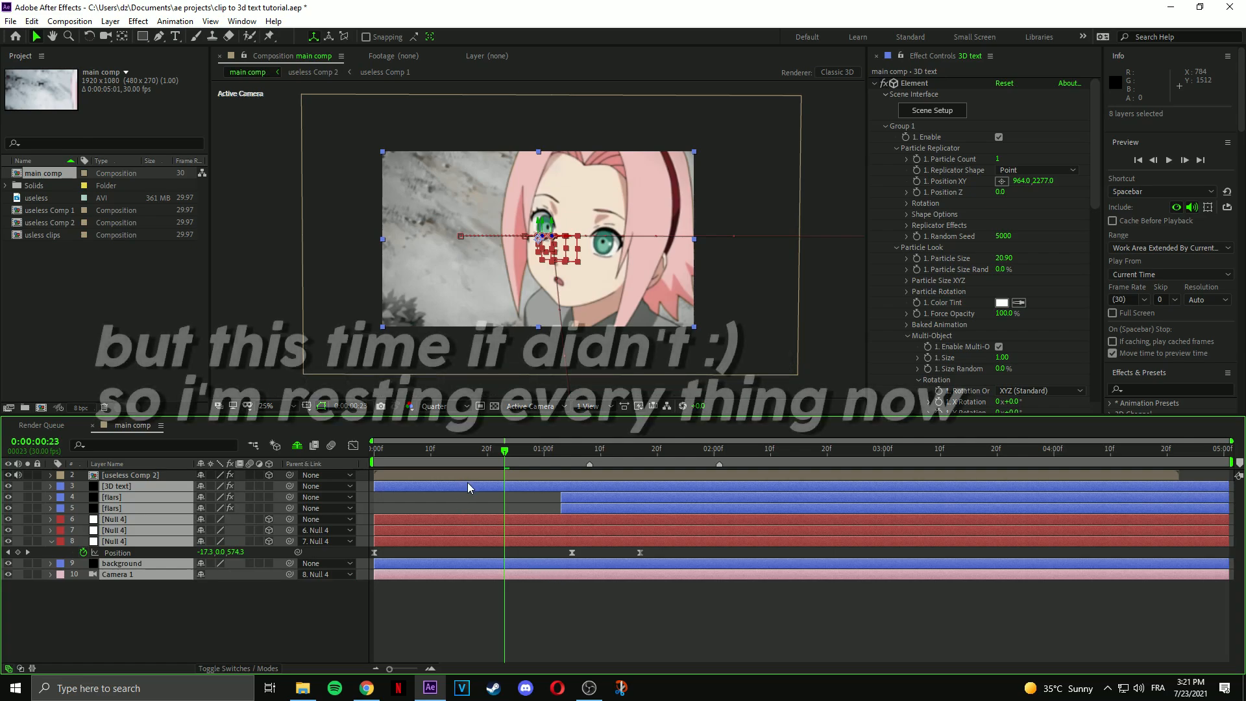
pyautogui.press('Delete')
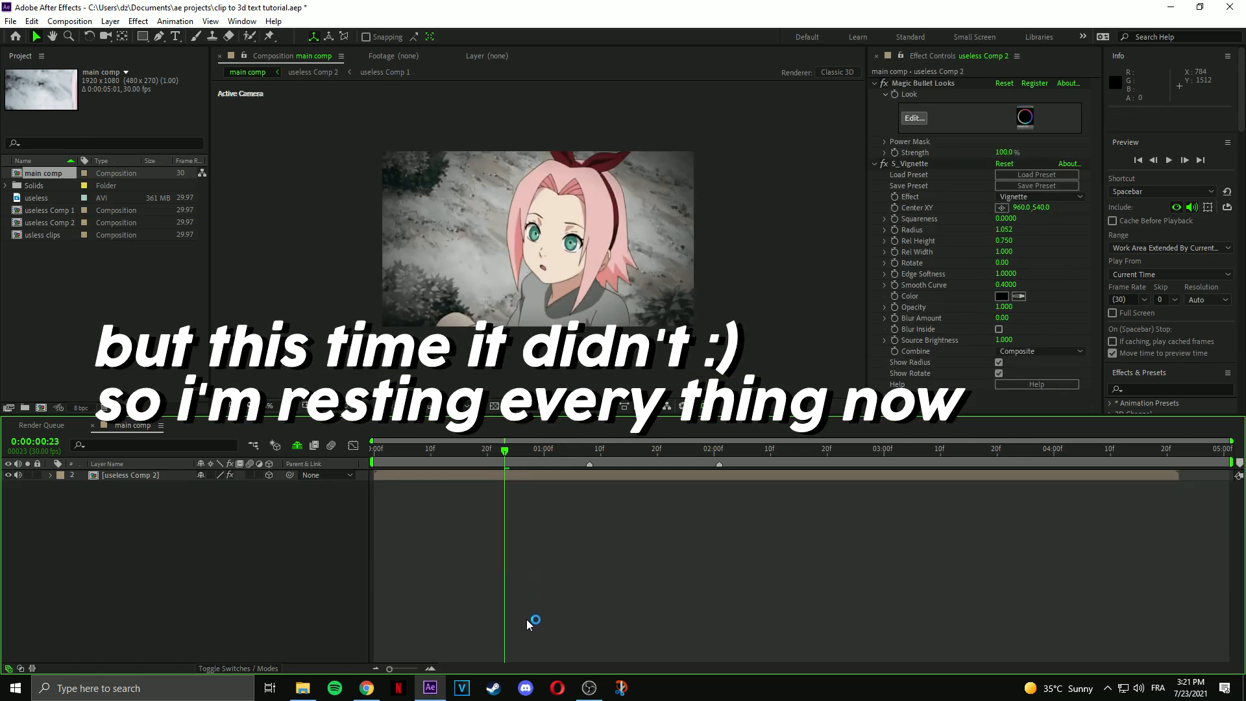
# Remove the Magic Bullet Looks and S_Vignette effects from useless Comp 2.
pyautogui.click(510, 476)
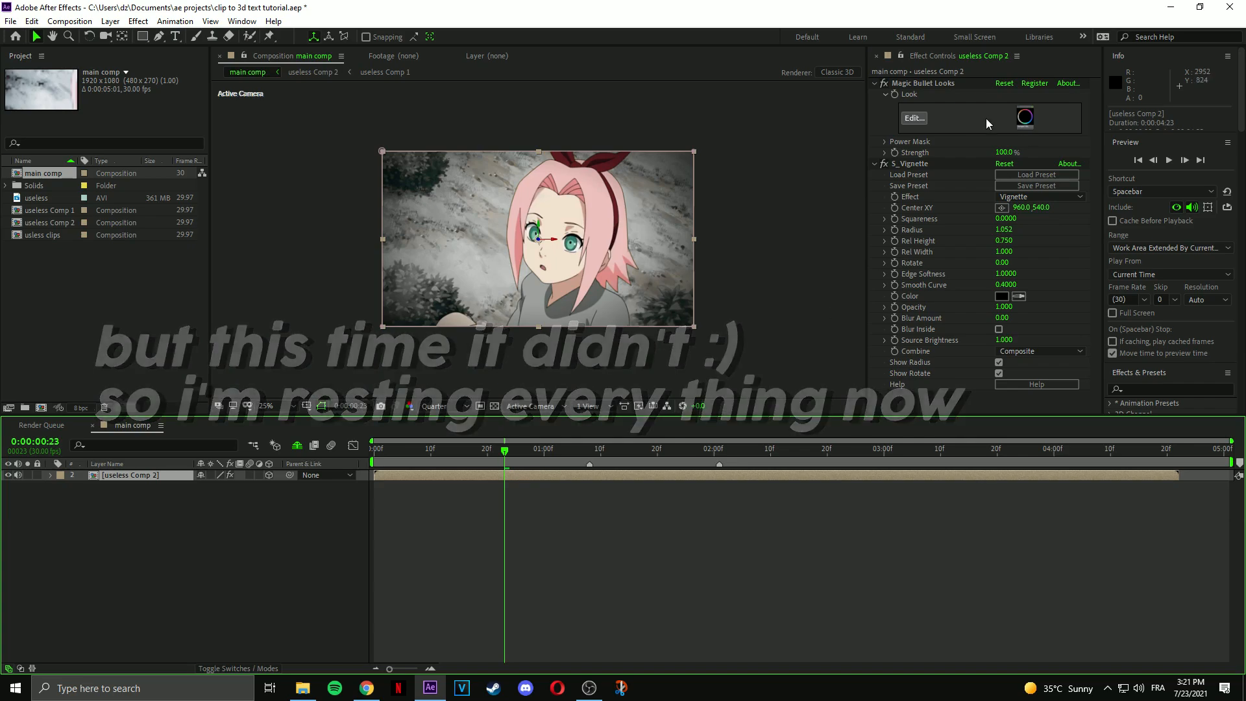
pyautogui.click(916, 83)
pyautogui.press('Delete')
pyautogui.click(912, 83)
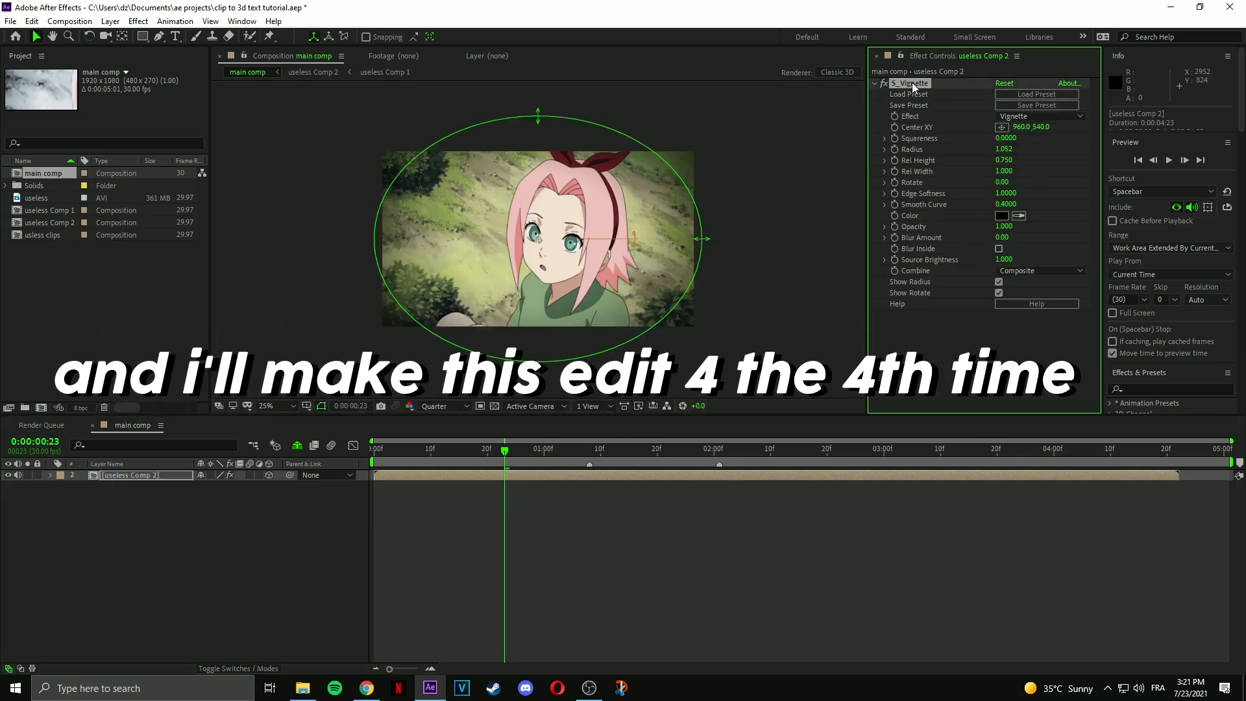
pyautogui.press('Delete')
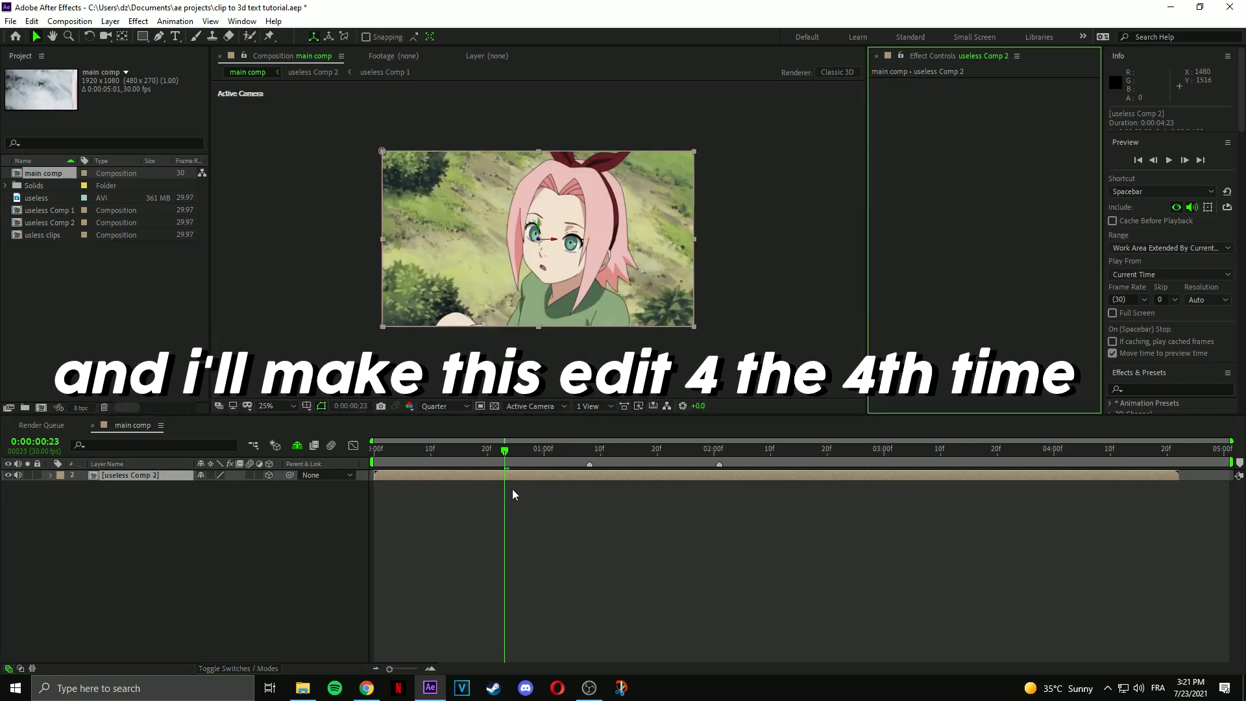
# Delete the Mask Path keyframes and Mask 1 from the clip layer.
pyautogui.press('u')
pyautogui.click(132, 500)
pyautogui.press('Delete')
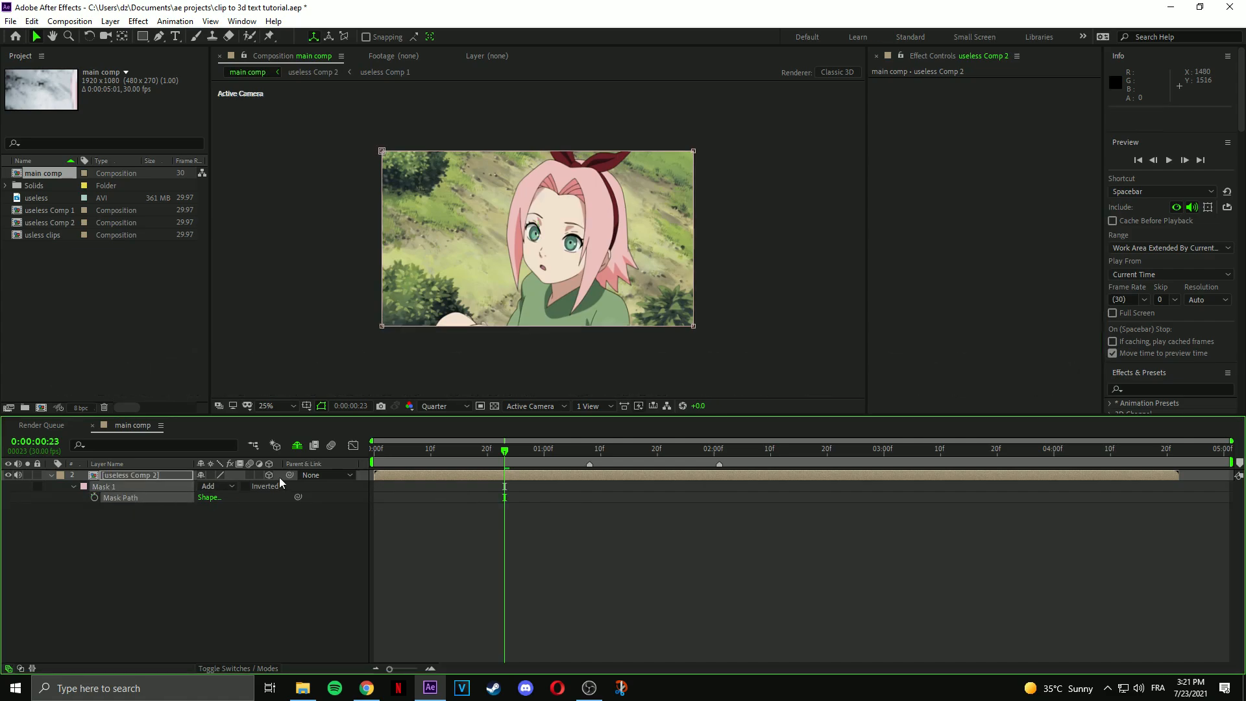
pyautogui.click(138, 484)
pyautogui.press('Delete')
pyautogui.click(486, 485)
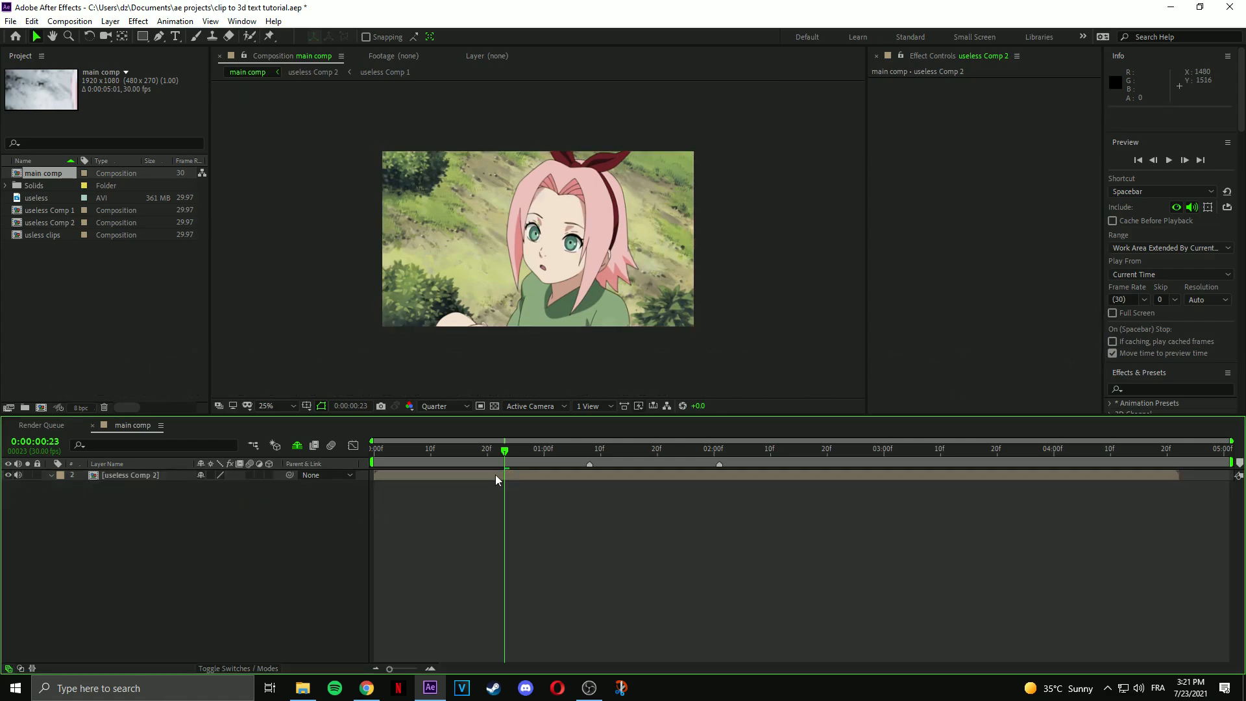
pyautogui.press('space')
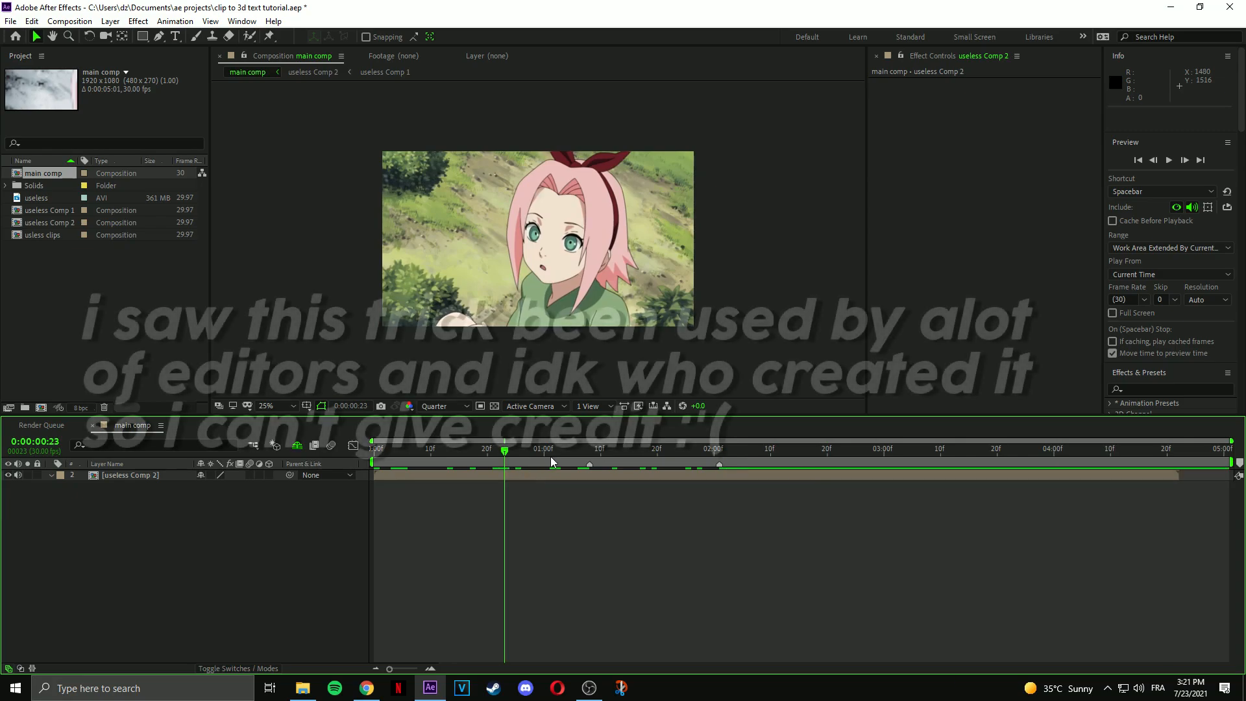
pyautogui.press('space')
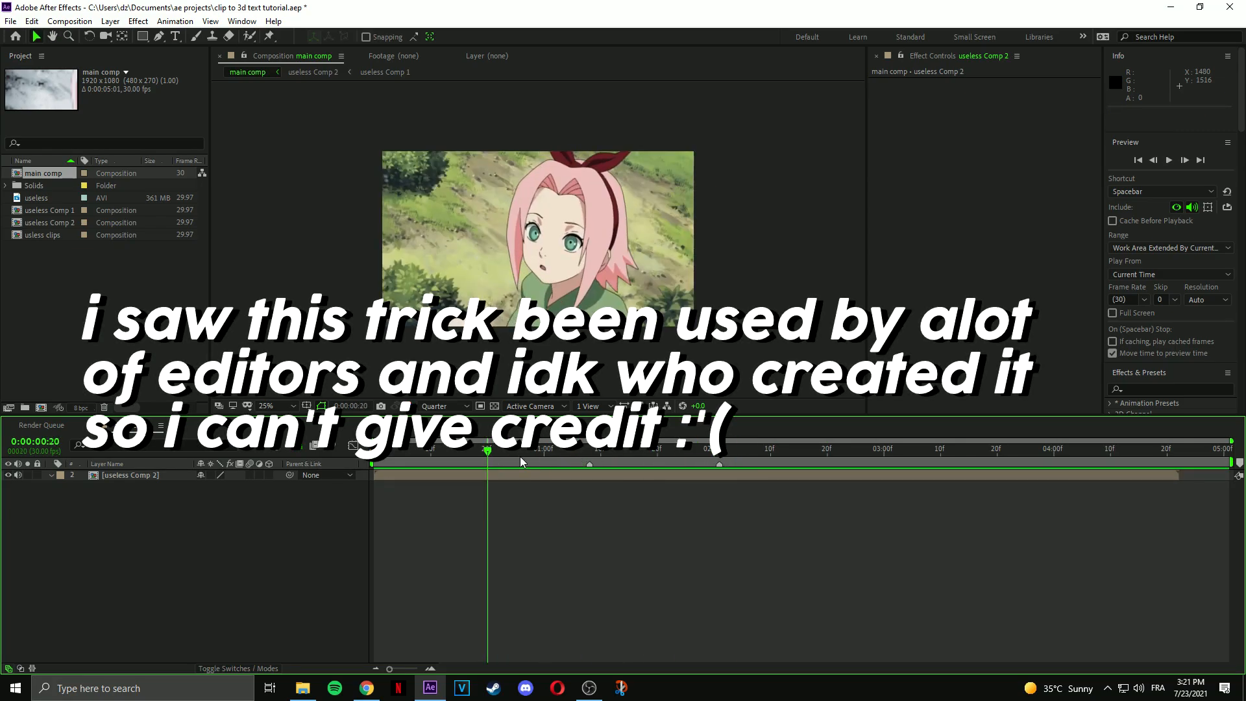
pyautogui.click(377, 448)
pyautogui.moveTo(433, 451); pyautogui.dragTo(517, 477)
pyautogui.click(516, 478)
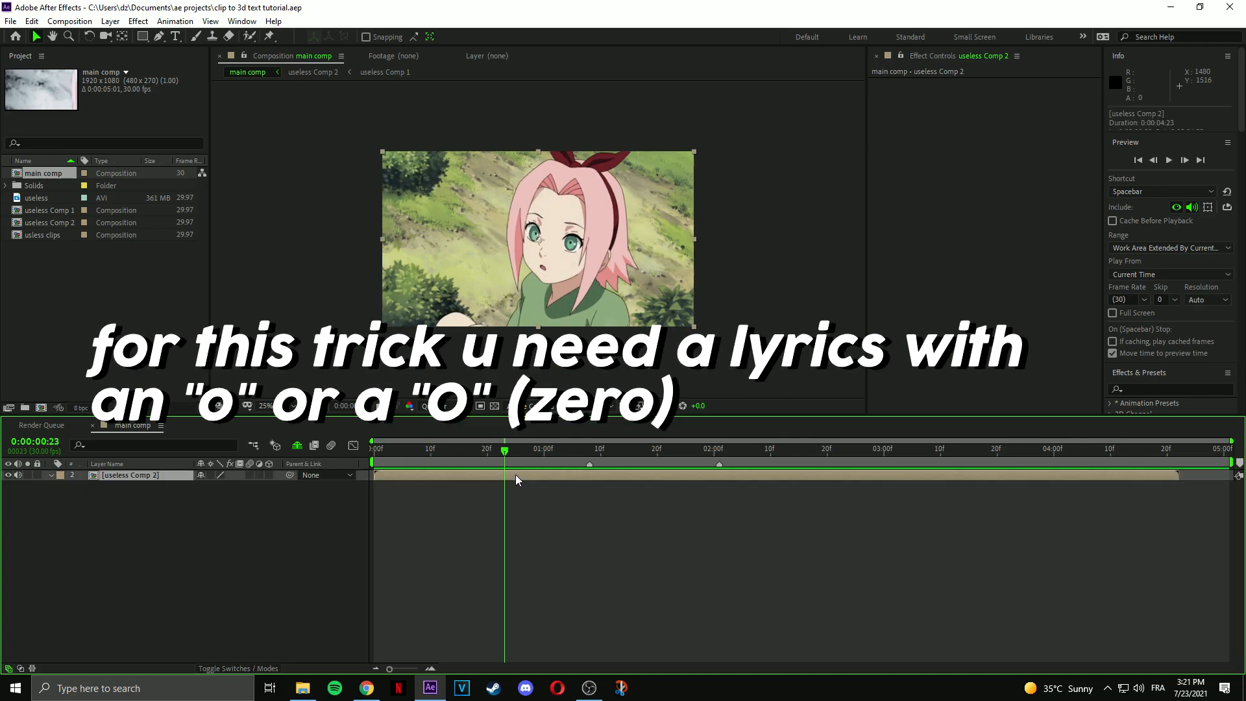
pyautogui.hotkey('ctrl', 'alt', 'shift', 't')
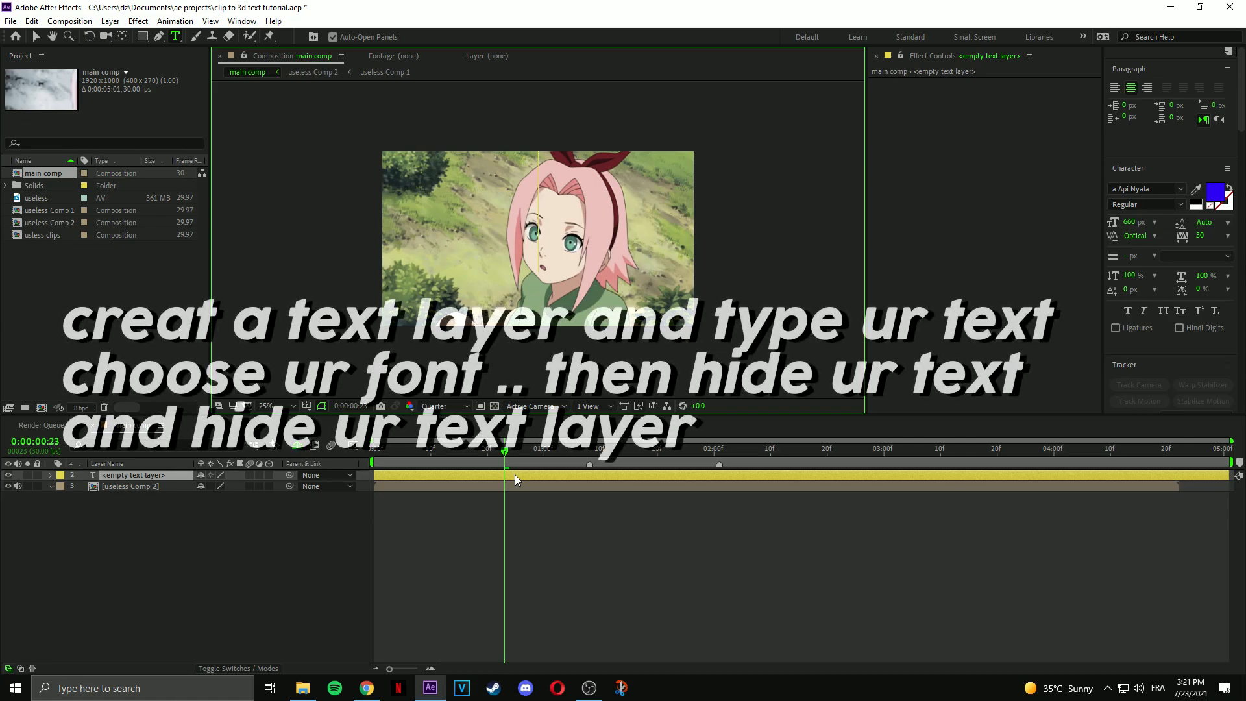
# Type the two-line text '40K' / 'subs<3', then name the new solid 'tex3 3D'.
pyautogui.write('40')
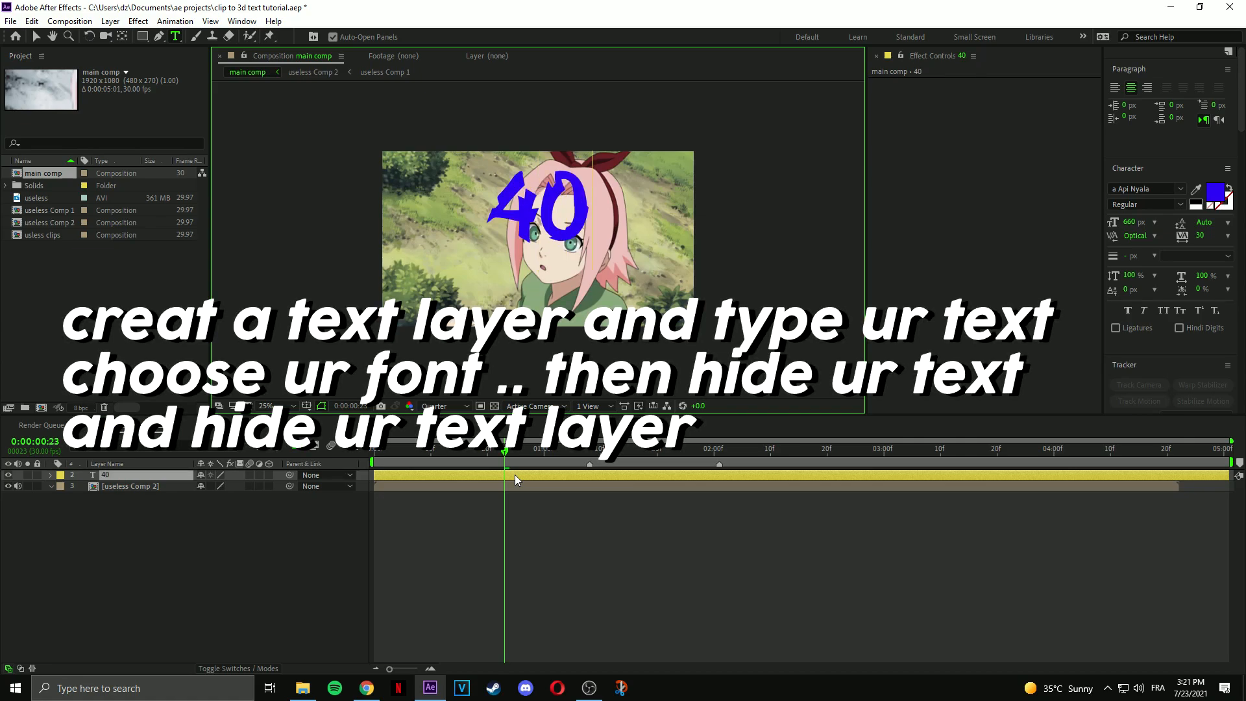
pyautogui.write('K')
pyautogui.press('Return')
pyautogui.write('subs<3')
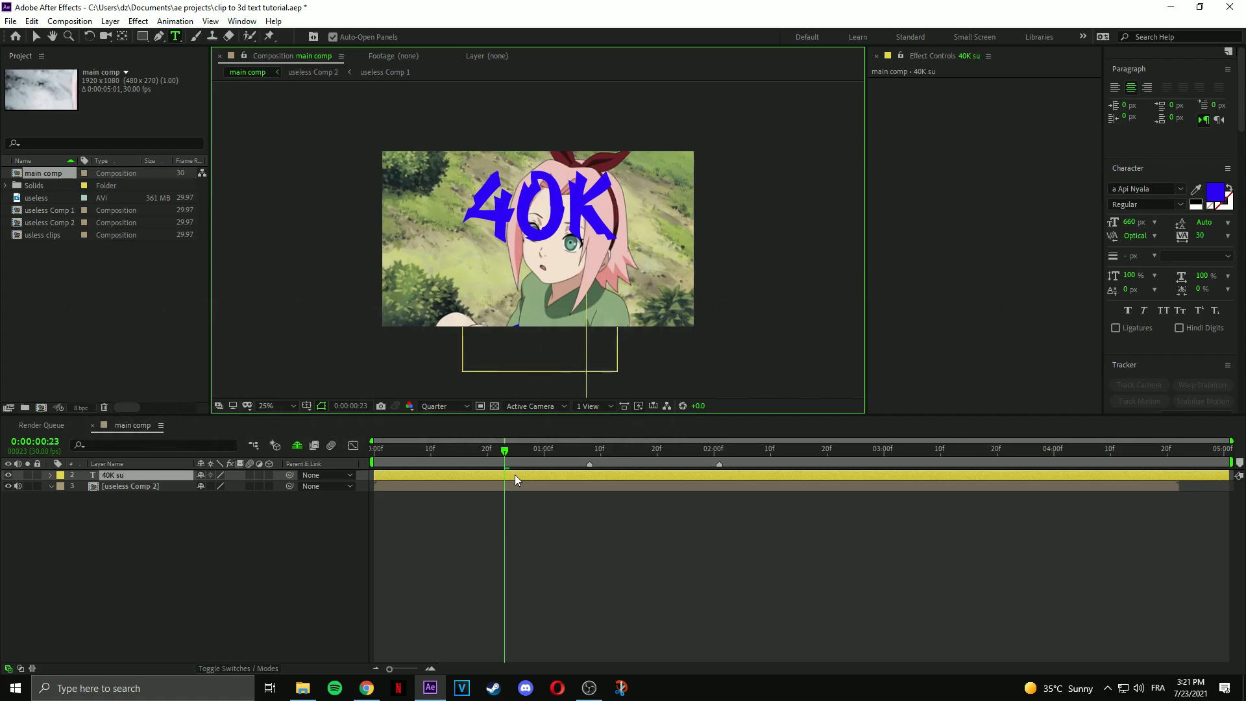
pyautogui.hotkey('ctrl', 'a')
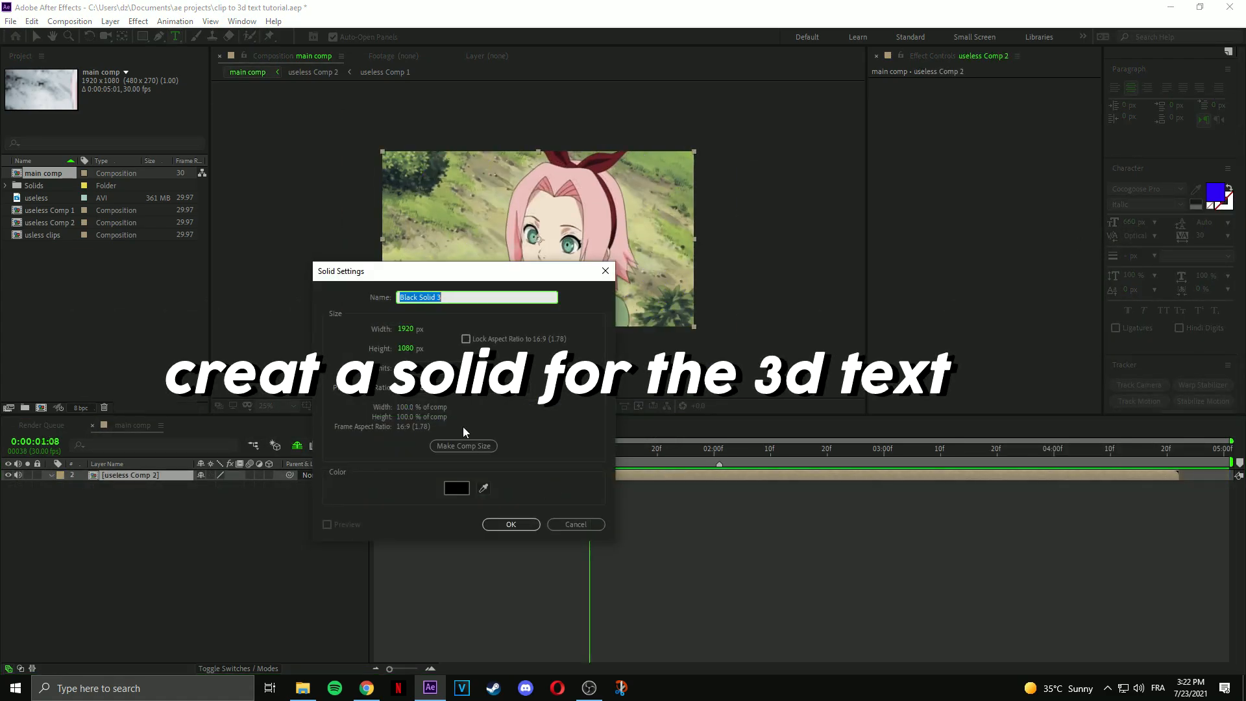
pyautogui.write('tex3 ')
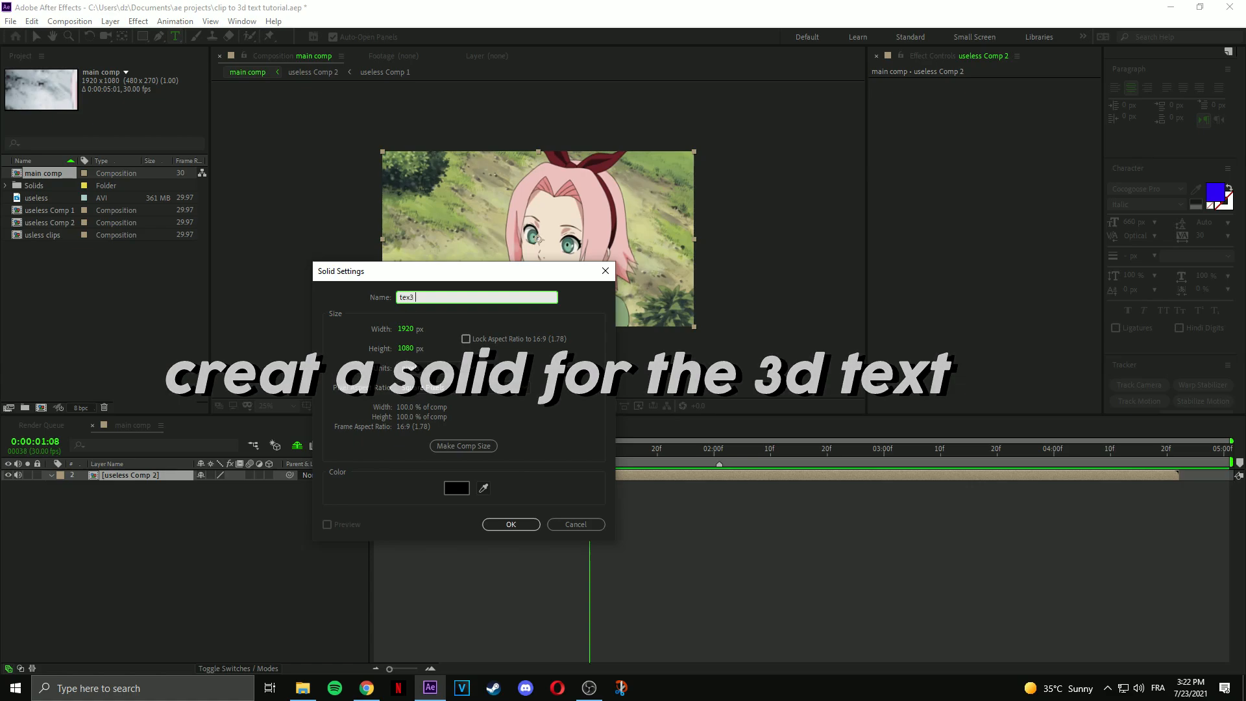
pyautogui.write('D')
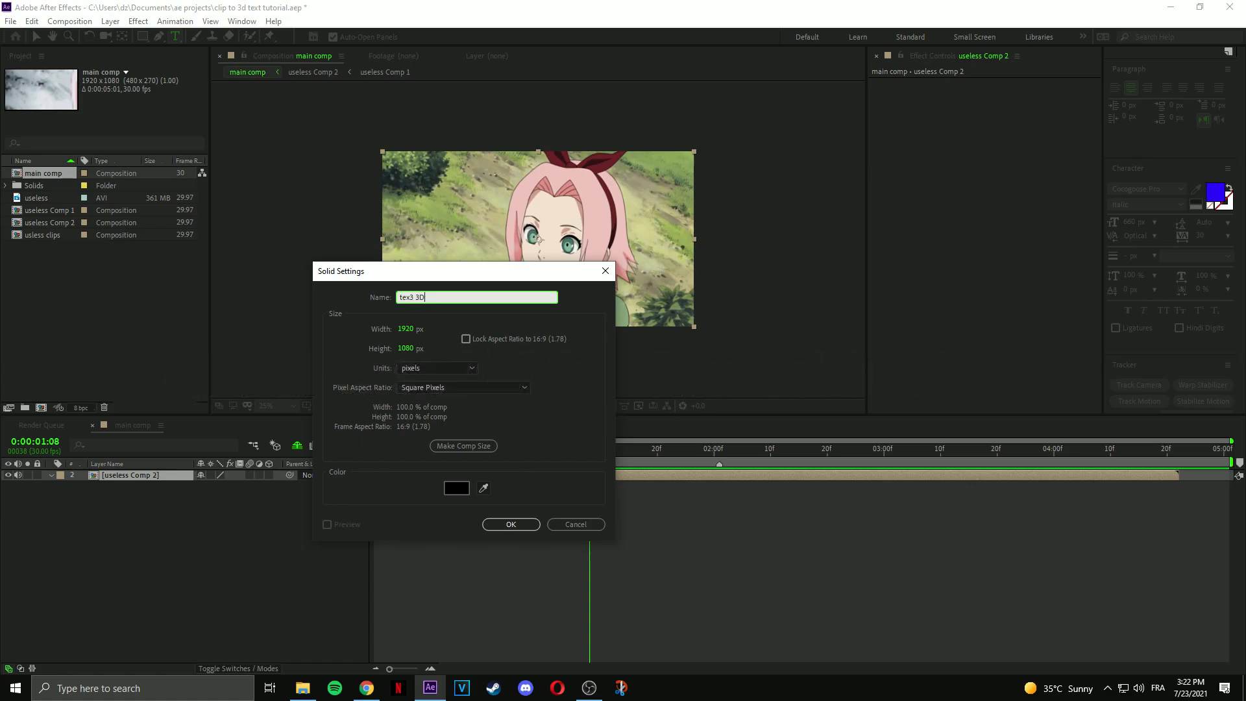
# Create the black tex3 3D solid and apply Video Copilot's Element effect to it.
pyautogui.click(519, 524)
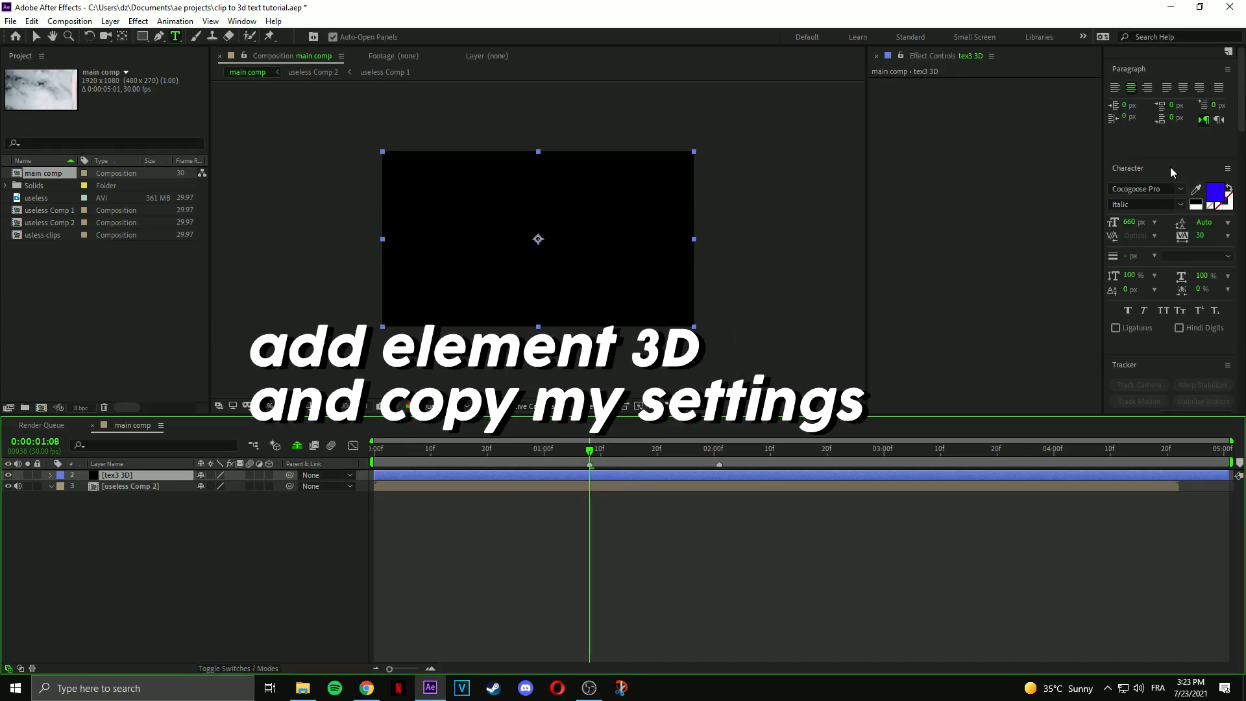
pyautogui.scroll(5, 1164, 201)
pyautogui.click(1136, 390)
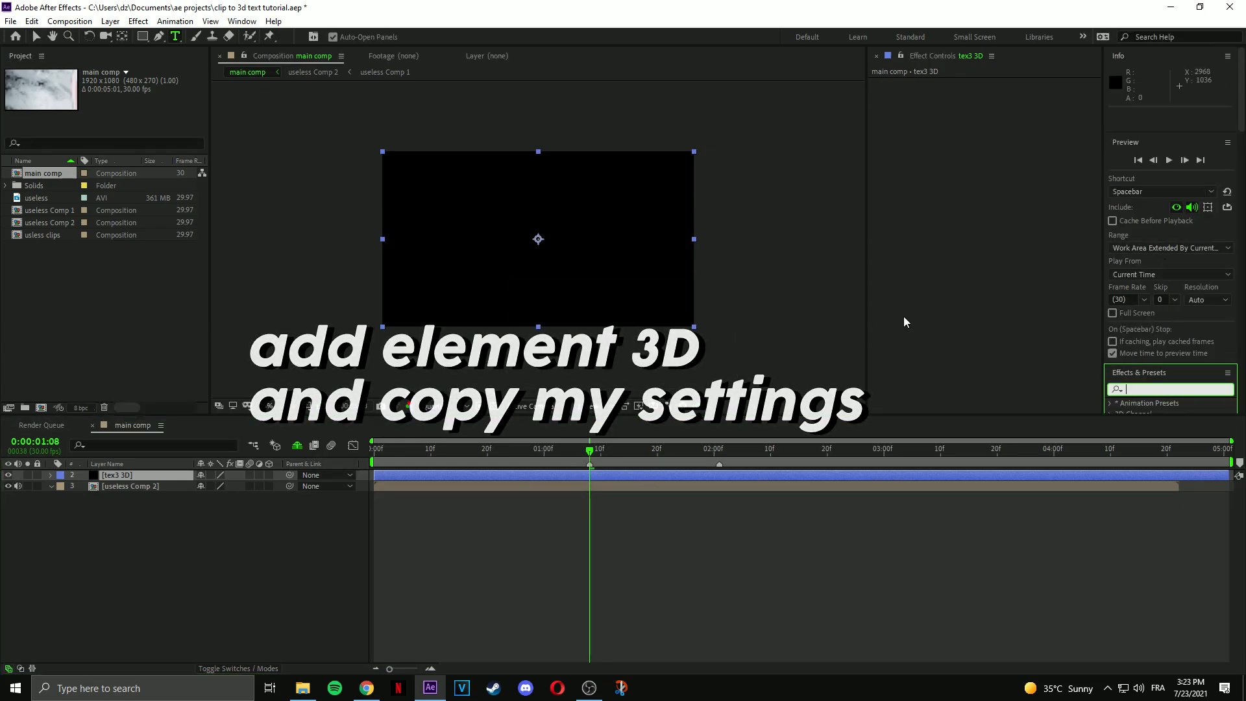
pyautogui.click(138, 21)
pyautogui.click(591, 420)
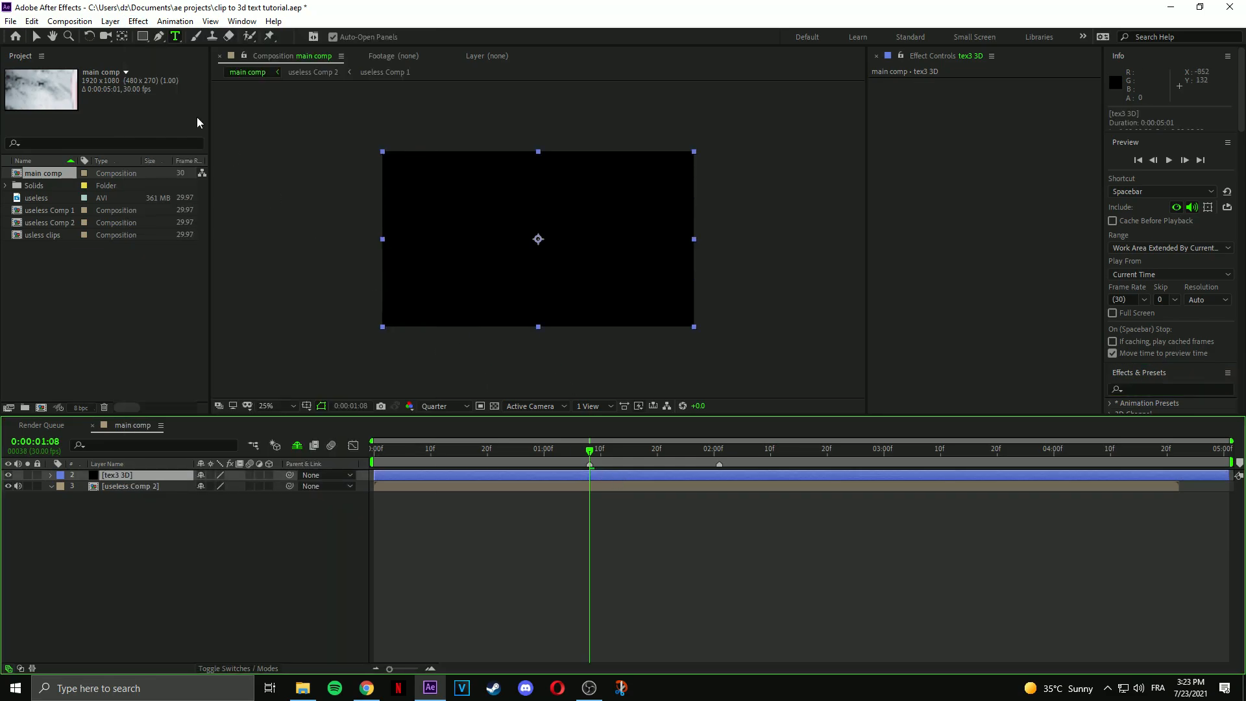
pyautogui.click(136, 18)
pyautogui.moveTo(381, 257)
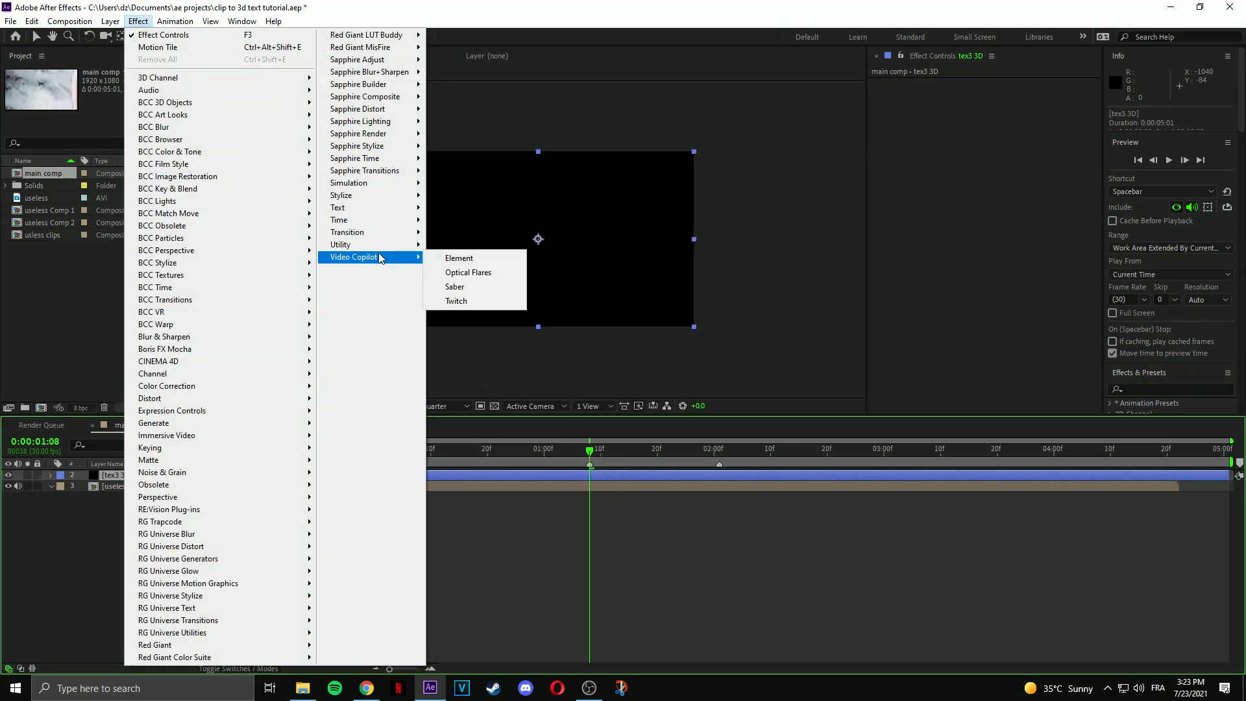
pyautogui.click(469, 262)
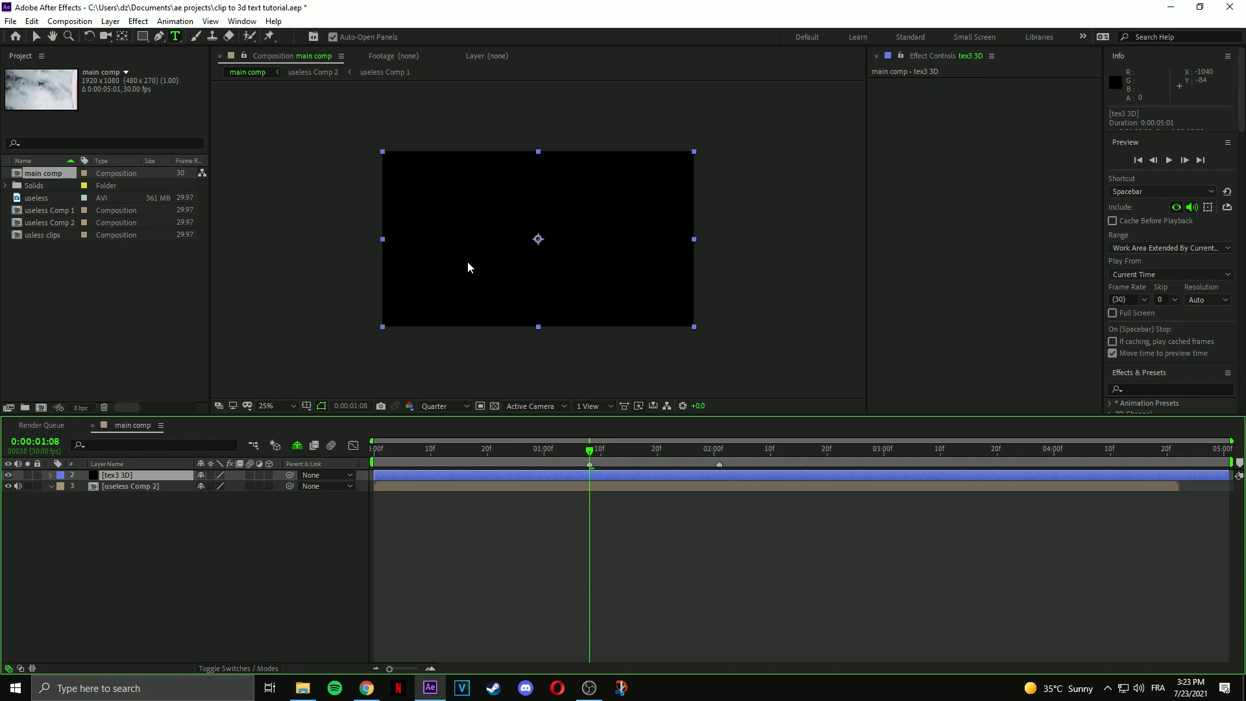
# Set Element's Custom Layers Path Layer 1 to the 40K text layer.
pyautogui.click(884, 203)
pyautogui.click(896, 214)
pyautogui.click(1016, 225)
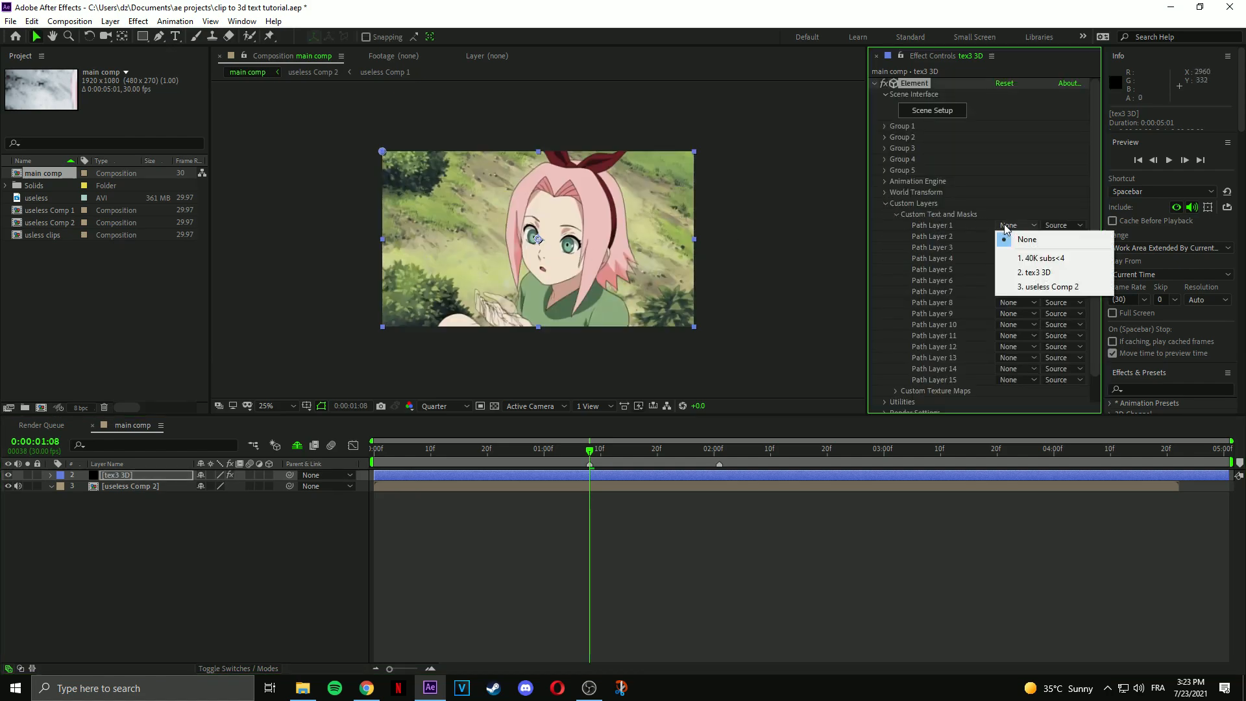
pyautogui.click(1042, 259)
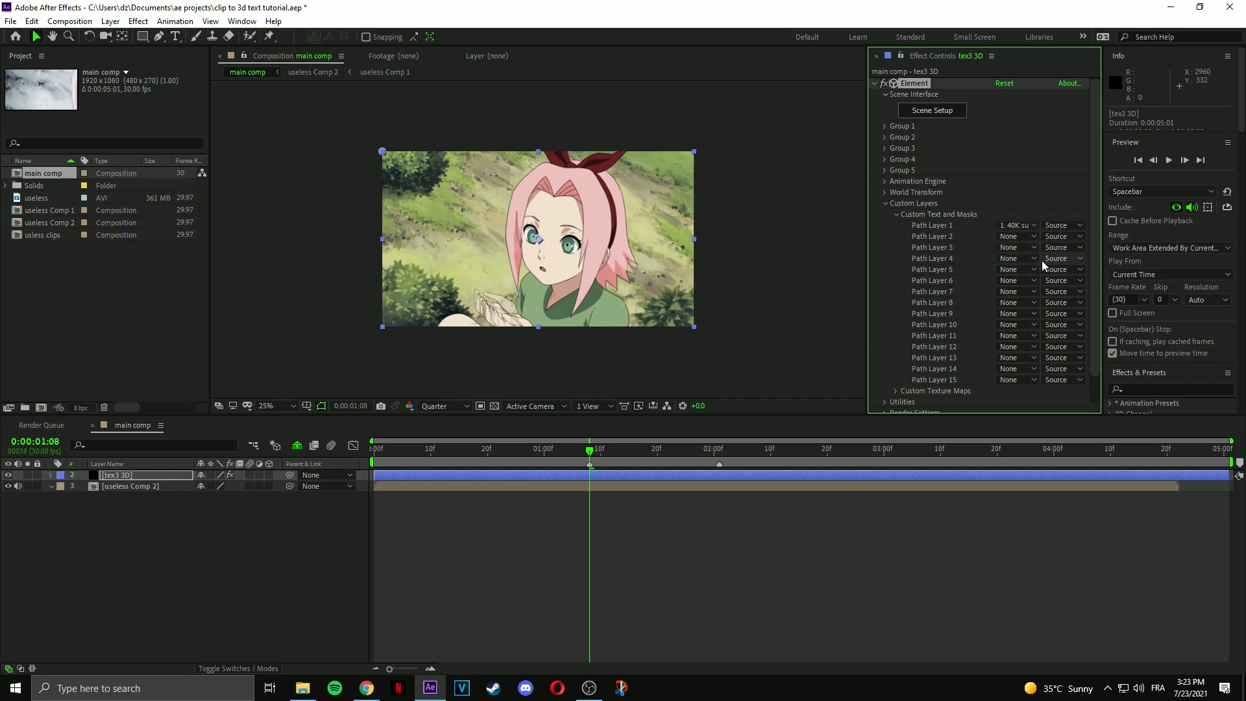
pyautogui.click(884, 127)
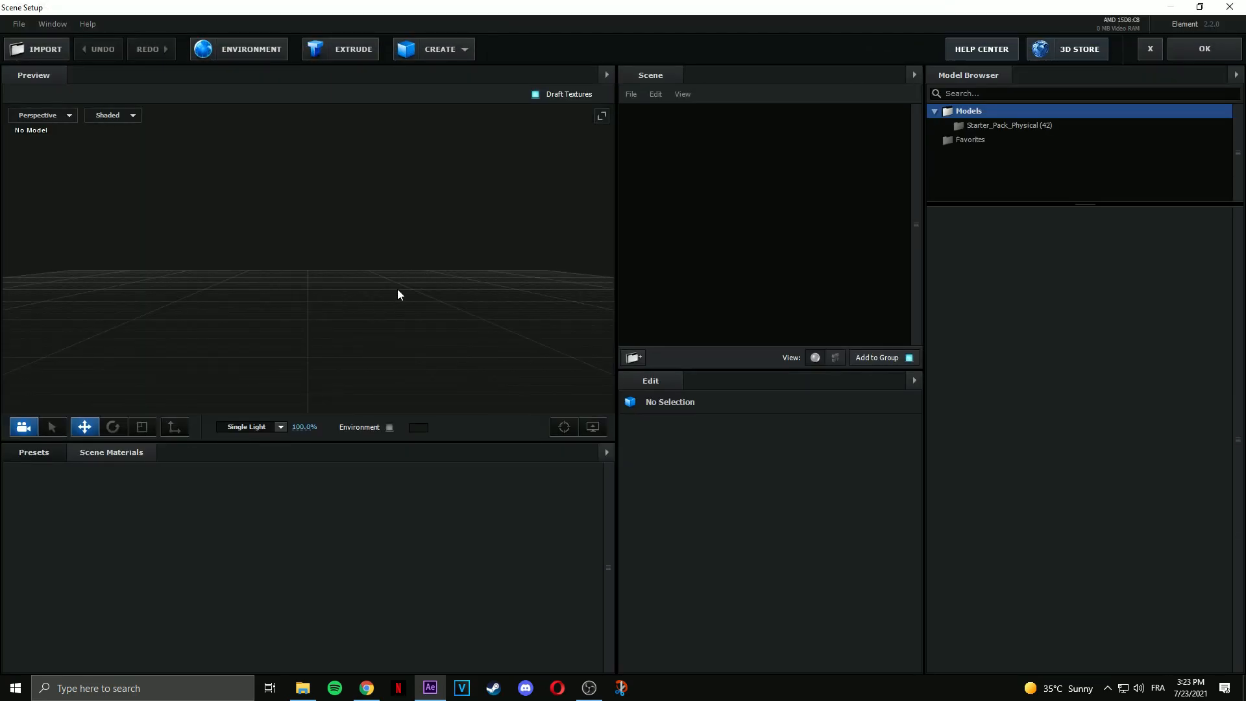
# Extrude the text into a 3D model and move it upward in the preview.
pyautogui.click(340, 49)
pyautogui.scroll(-3, 331, 260)
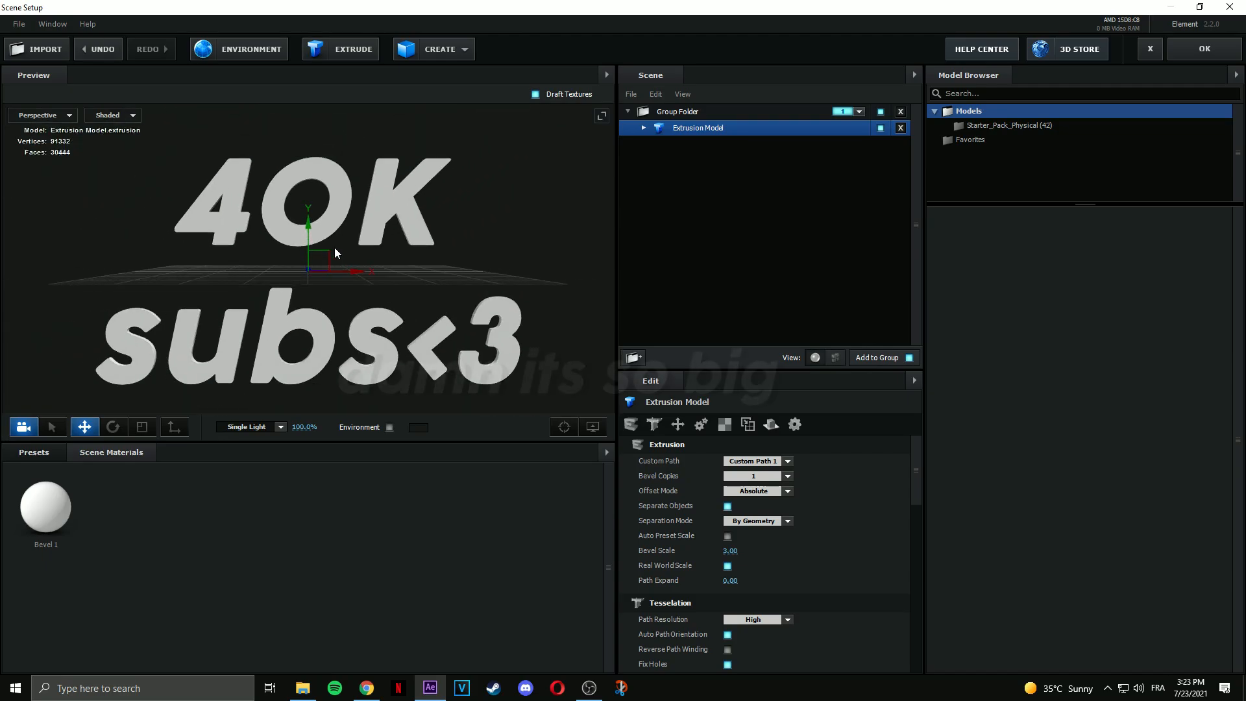
pyautogui.scroll(-3, 323, 194)
pyautogui.moveTo(323, 248); pyautogui.dragTo(403, 283)
pyautogui.moveTo(305, 171); pyautogui.dragTo(306, 149)
pyautogui.moveTo(397, 206); pyautogui.dragTo(322, 218)
# Apply a Physical bevel preset and raise the environment reflection's contrast.
pyautogui.scroll(3, 322, 221)
pyautogui.click(34, 452)
pyautogui.click(65, 484)
pyautogui.scroll(-2, 349, 520)
pyautogui.doubleClick(407, 573)
pyautogui.moveTo(361, 318); pyautogui.dragTo(344, 90)
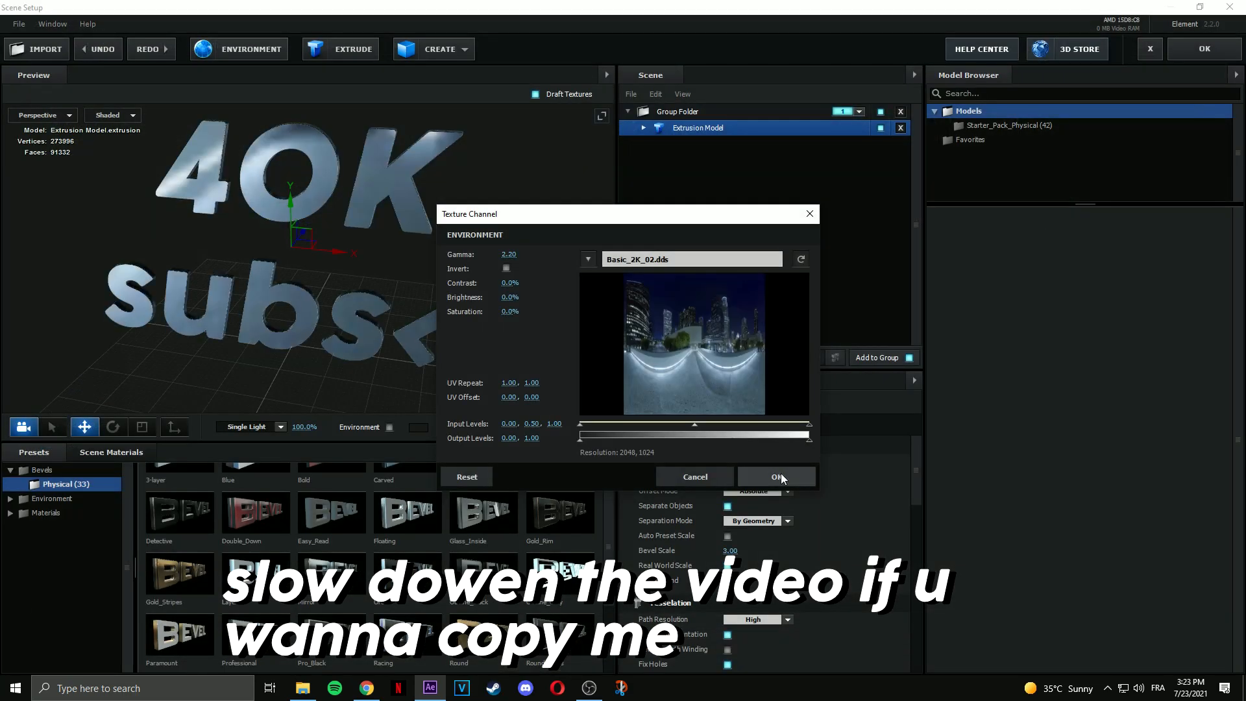
pyautogui.moveTo(512, 283); pyautogui.dragTo(526, 284)
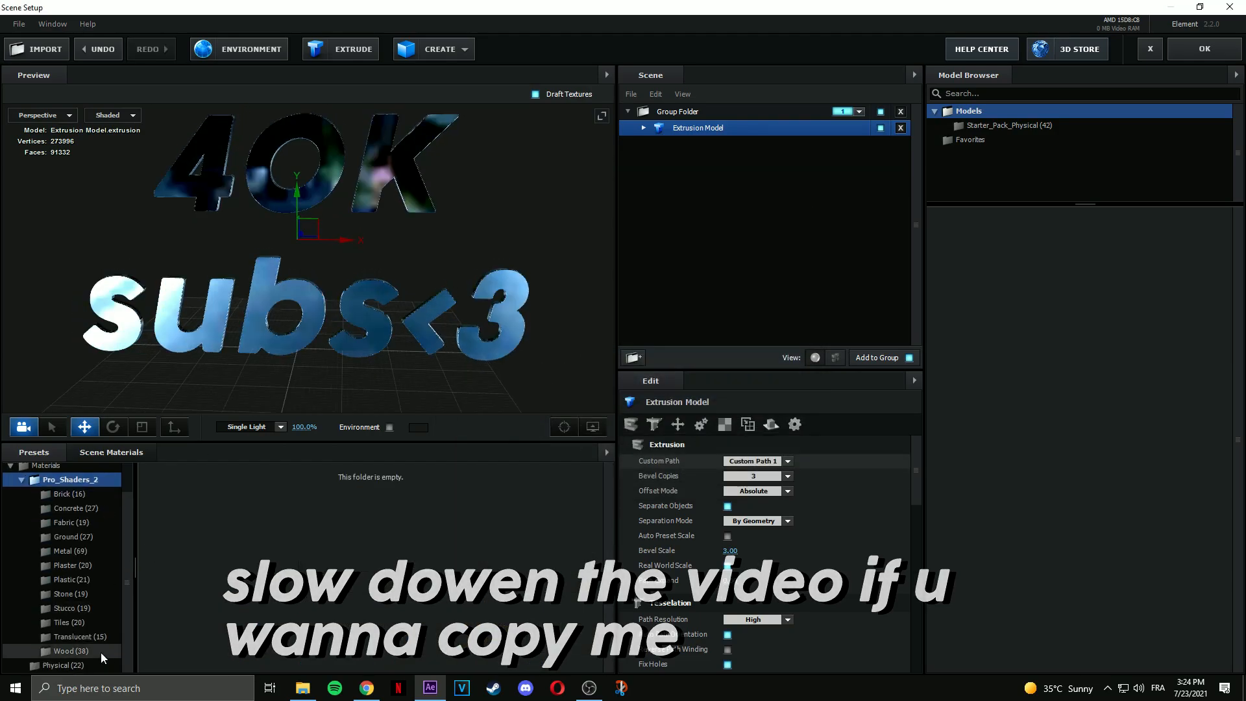
# Apply the Translucent crystal_raw material to the text and accept the scene.
pyautogui.click(83, 637)
pyautogui.moveTo(418, 516); pyautogui.dragTo(732, 176)
pyautogui.moveTo(486, 262); pyautogui.dragTo(441, 268)
pyautogui.click(1205, 48)
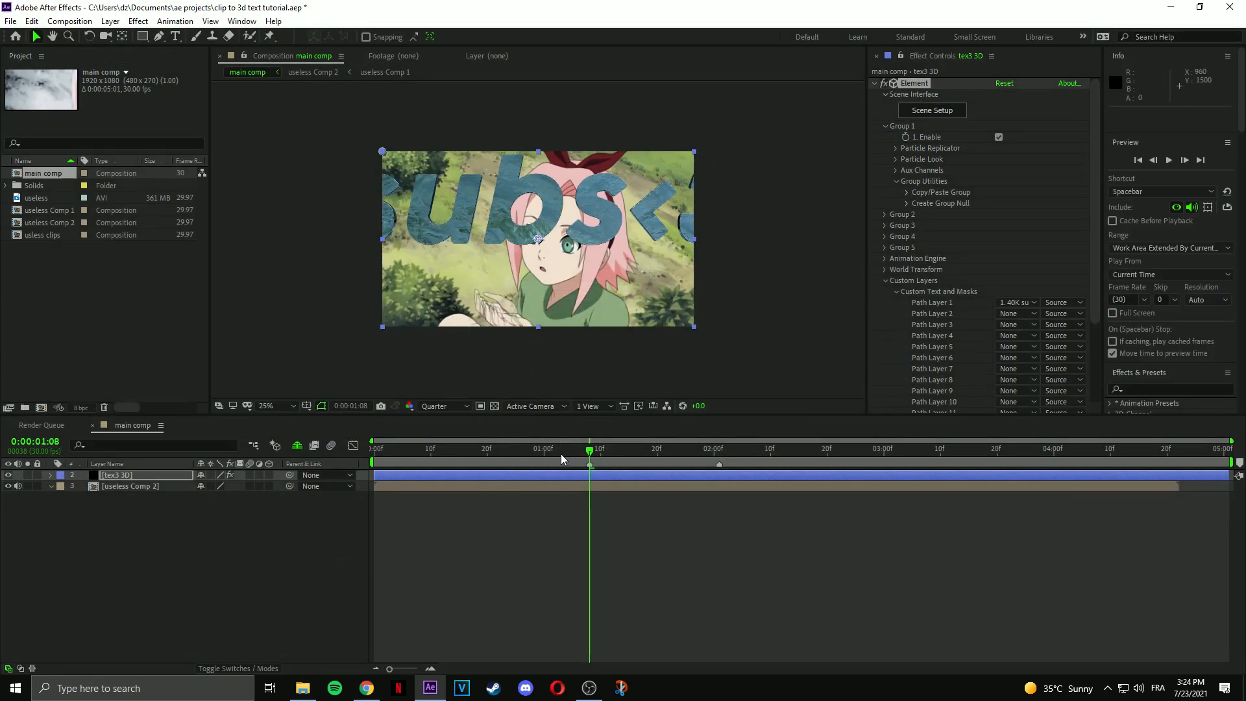
# Create Camera 1 and make the useless Comp 2 clip a 3D layer.
pyautogui.click(465, 507)
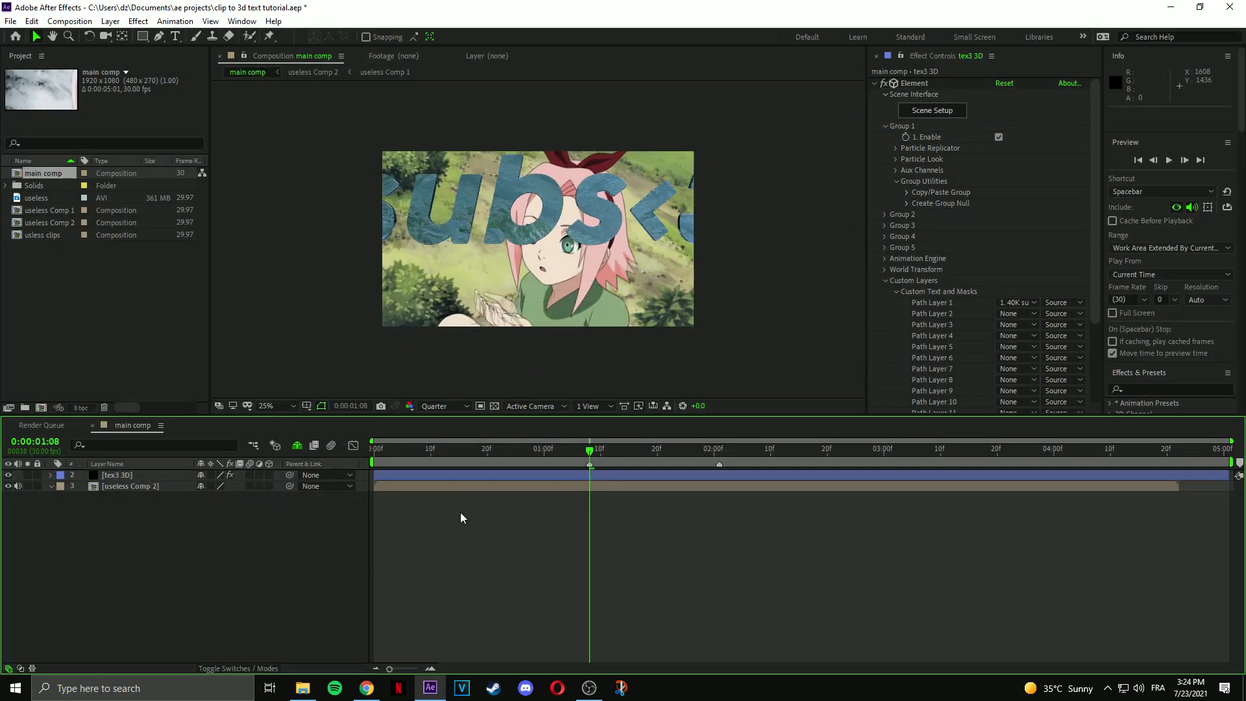
pyautogui.hotkey('ctrl', 'alt', 'shift', 'c')
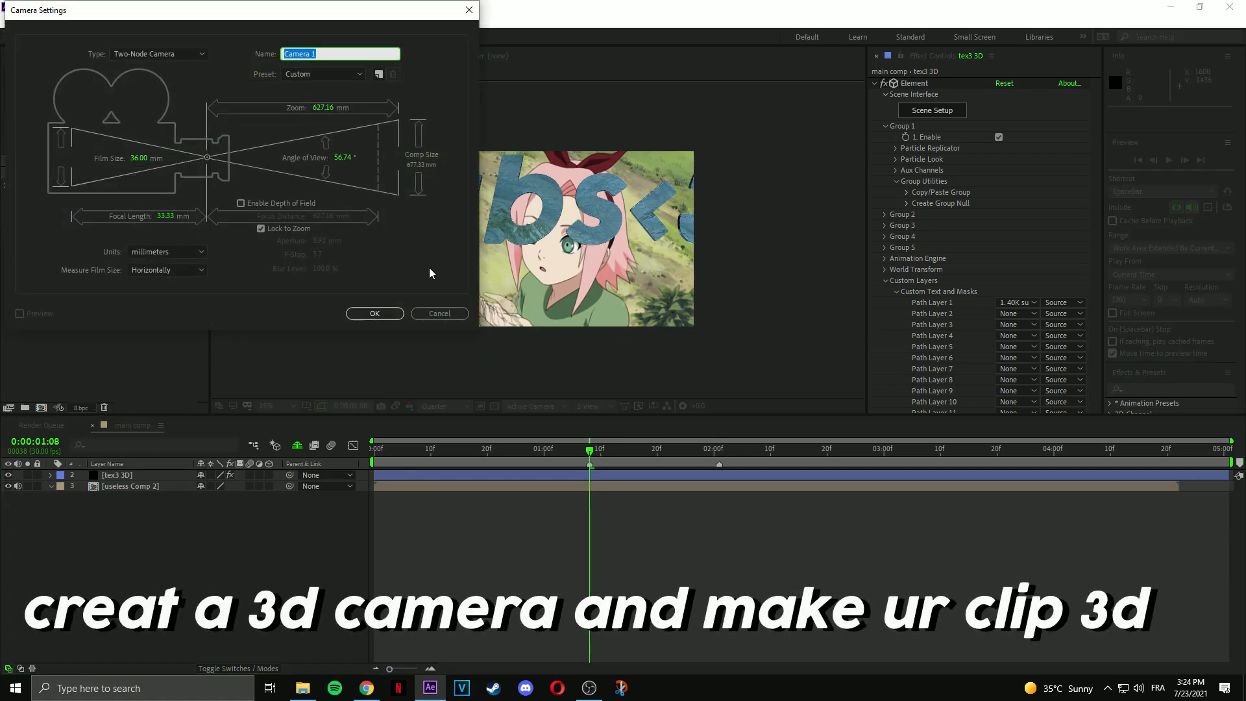
pyautogui.click(375, 313)
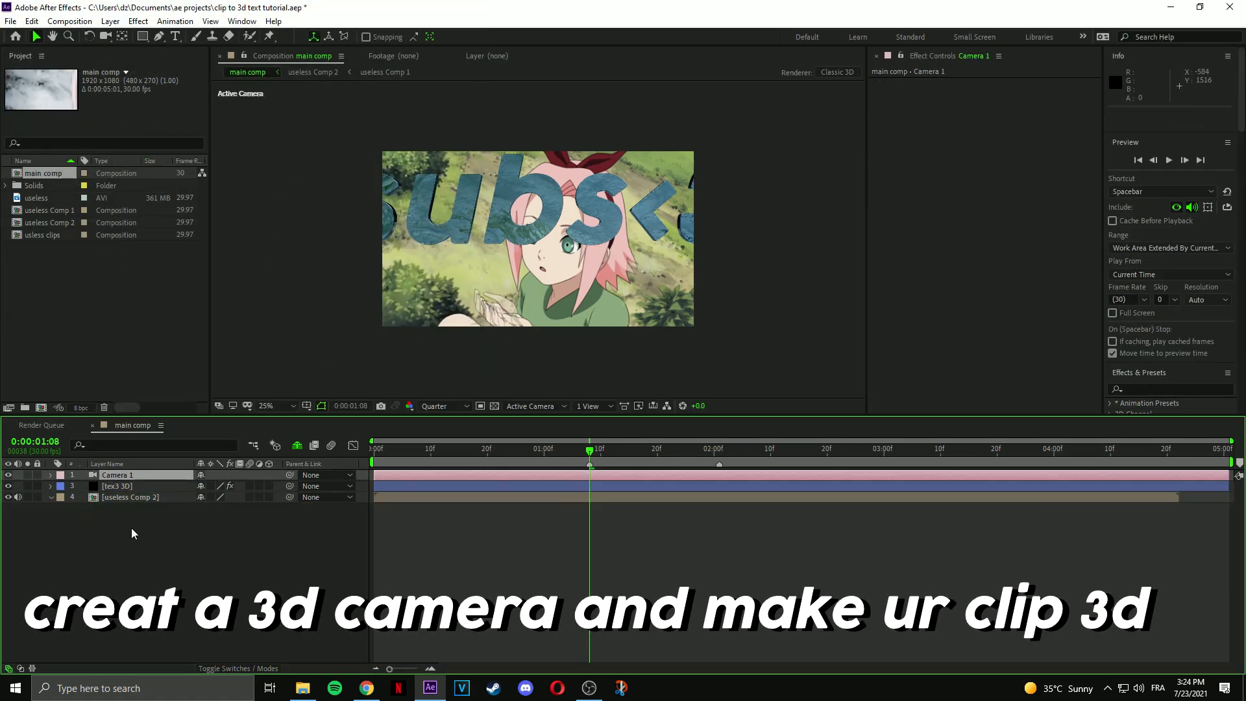
pyautogui.click(184, 485)
pyautogui.click(269, 486)
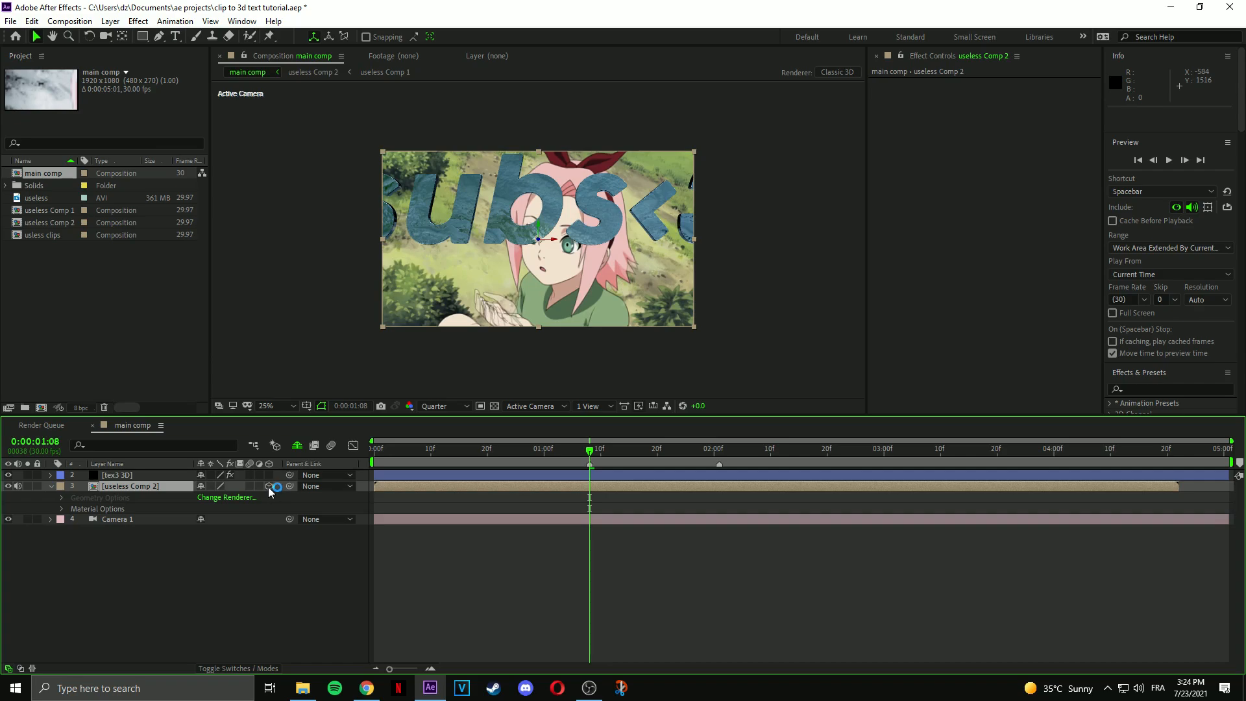
pyautogui.press('u')
pyautogui.press('u')
# Pull Camera 1 back to Z position -2560.8.
pyautogui.click(128, 498)
pyautogui.press('p')
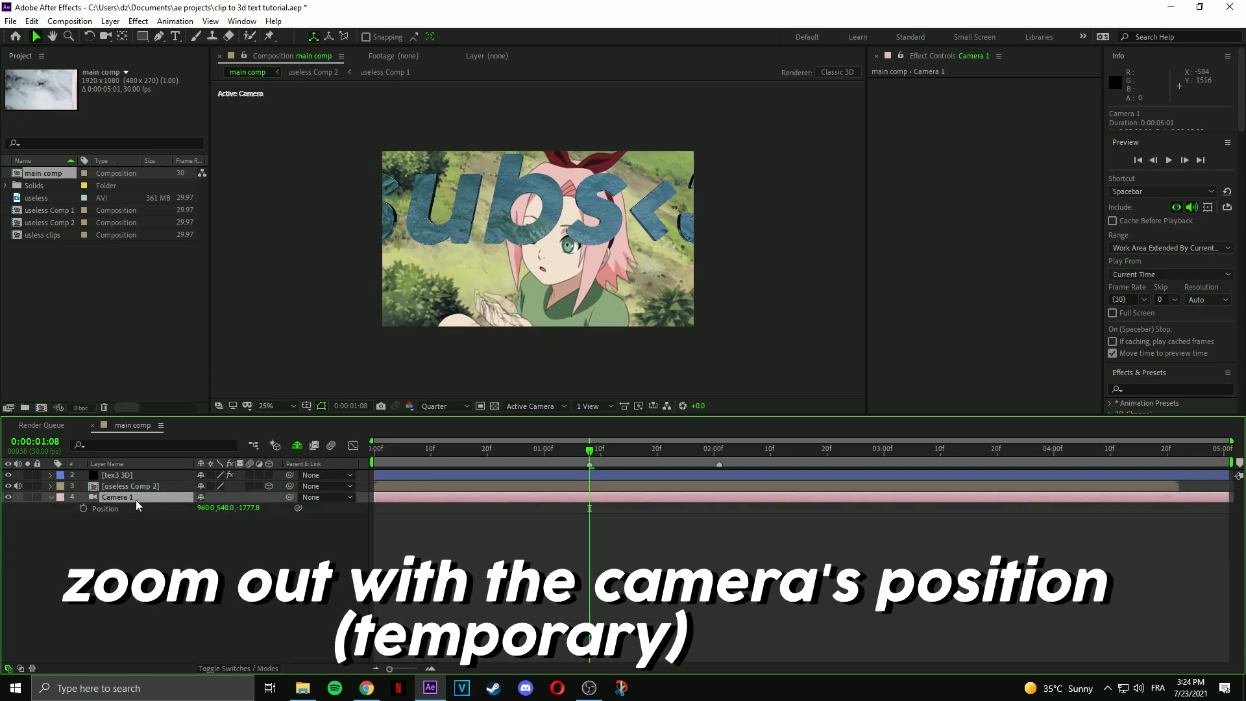
pyautogui.moveTo(248, 508); pyautogui.dragTo(6, 524)
pyautogui.moveTo(251, 509); pyautogui.dragTo(8, 515)
pyautogui.click(489, 475)
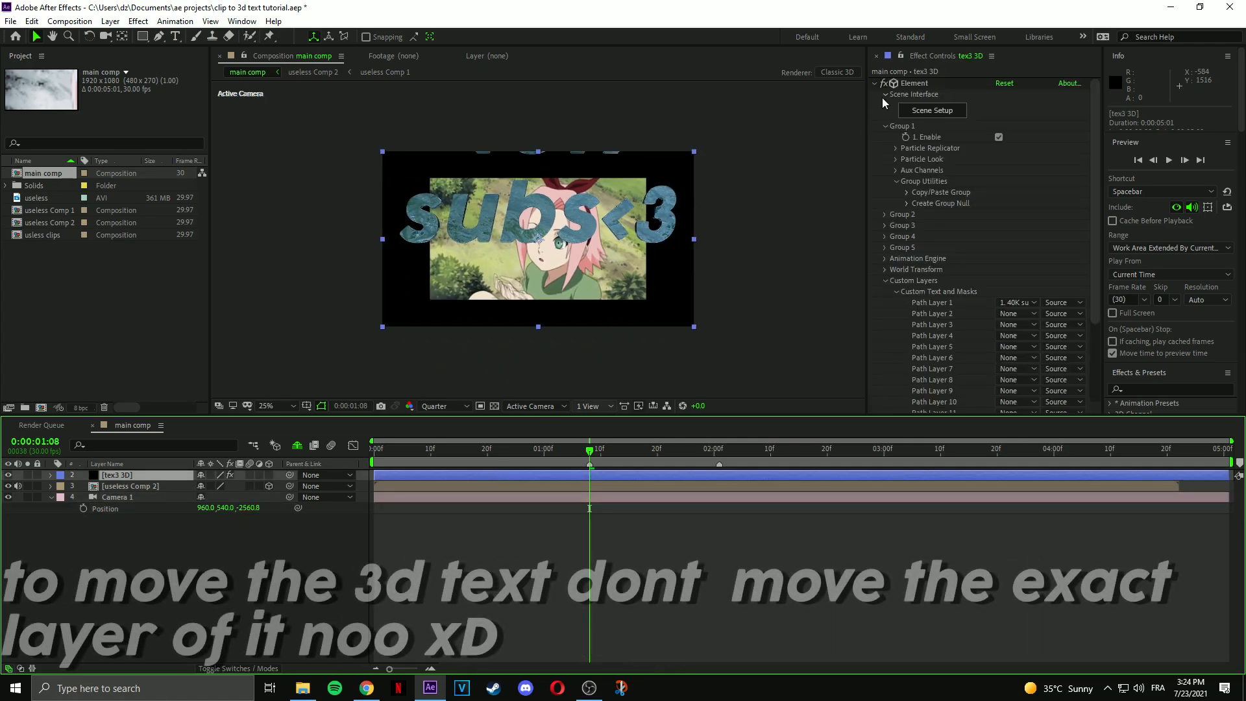
# Set Element's Particle Replicator Position XY to 840.0, 2493.0 to centre the text.
pyautogui.moveTo(532, 226); pyautogui.dragTo(554, 268)
pyautogui.hotkey('ctrl', 'z')
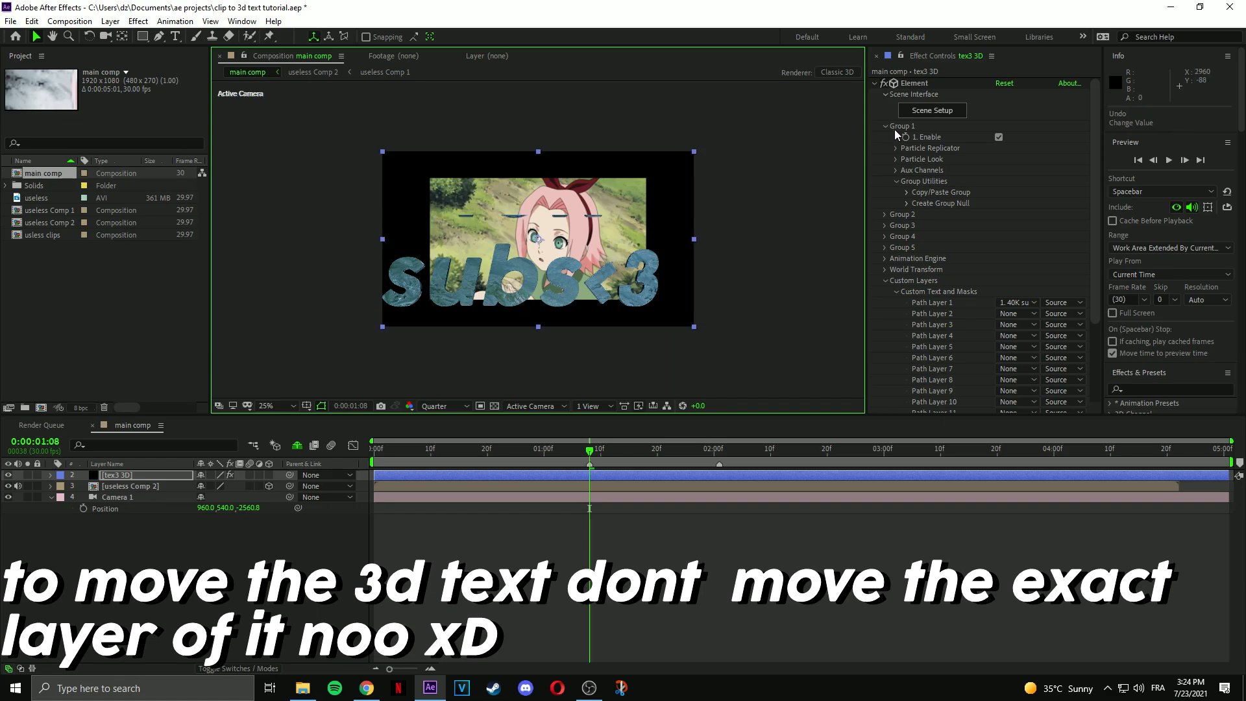
pyautogui.click(894, 159)
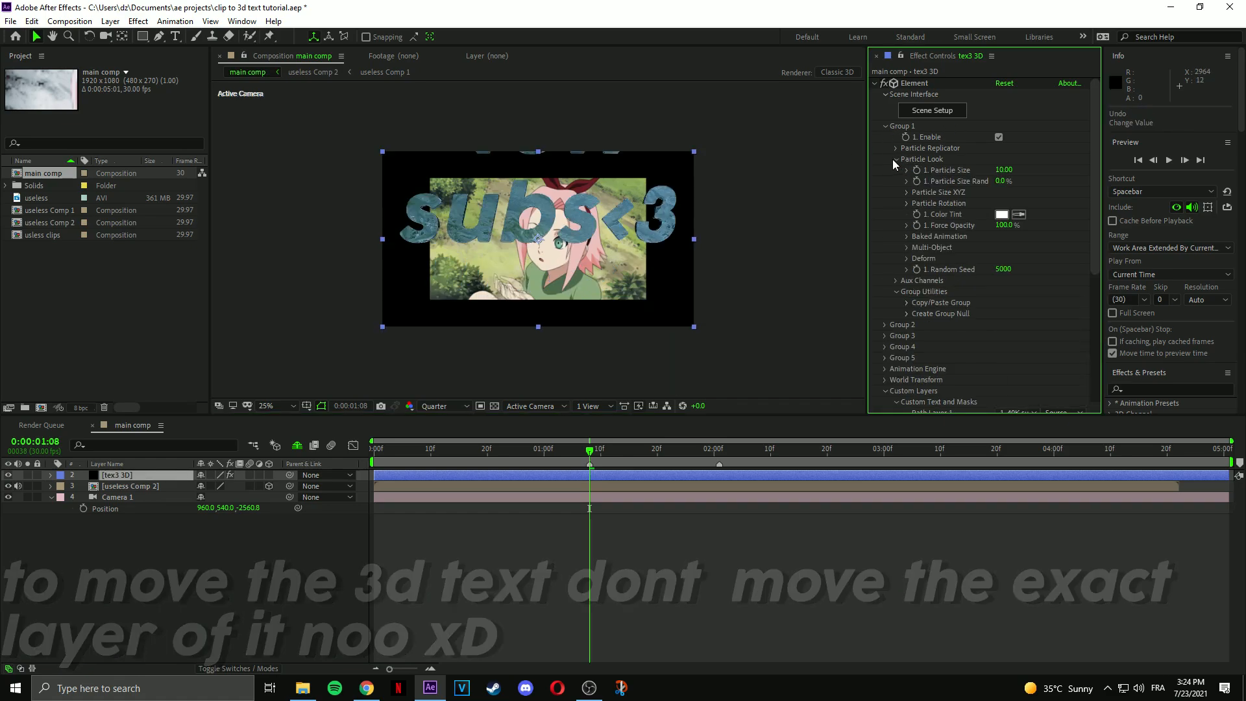
pyautogui.click(894, 151)
pyautogui.moveTo(1023, 184); pyautogui.dragTo(1074, 401)
pyautogui.moveTo(1052, 188); pyautogui.dragTo(1054, 298)
pyautogui.moveTo(1038, 181); pyautogui.dragTo(1055, 184)
# Try and undo a Random Seed change, then move the text layer beneath the clip.
pyautogui.moveTo(1010, 238); pyautogui.dragTo(1063, 242)
pyautogui.hotkey('ctrl', 'z')
pyautogui.moveTo(148, 477)
pyautogui.mouseDown()
pyautogui.moveTo(137, 501)
pyautogui.moveTo(142, 485)
pyautogui.mouseUp()
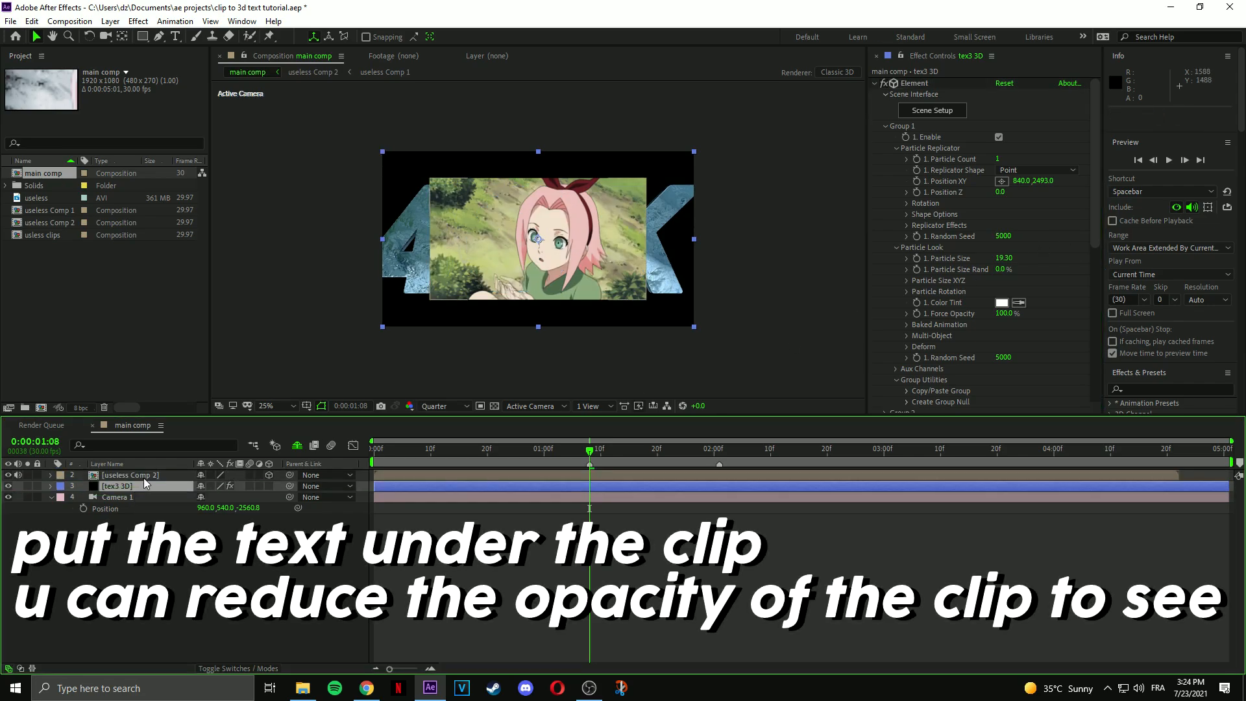
# Set the useless Comp 2 clip's opacity to 15% and zoom the preview to 50%.
pyautogui.click(143, 477)
pyautogui.press('t')
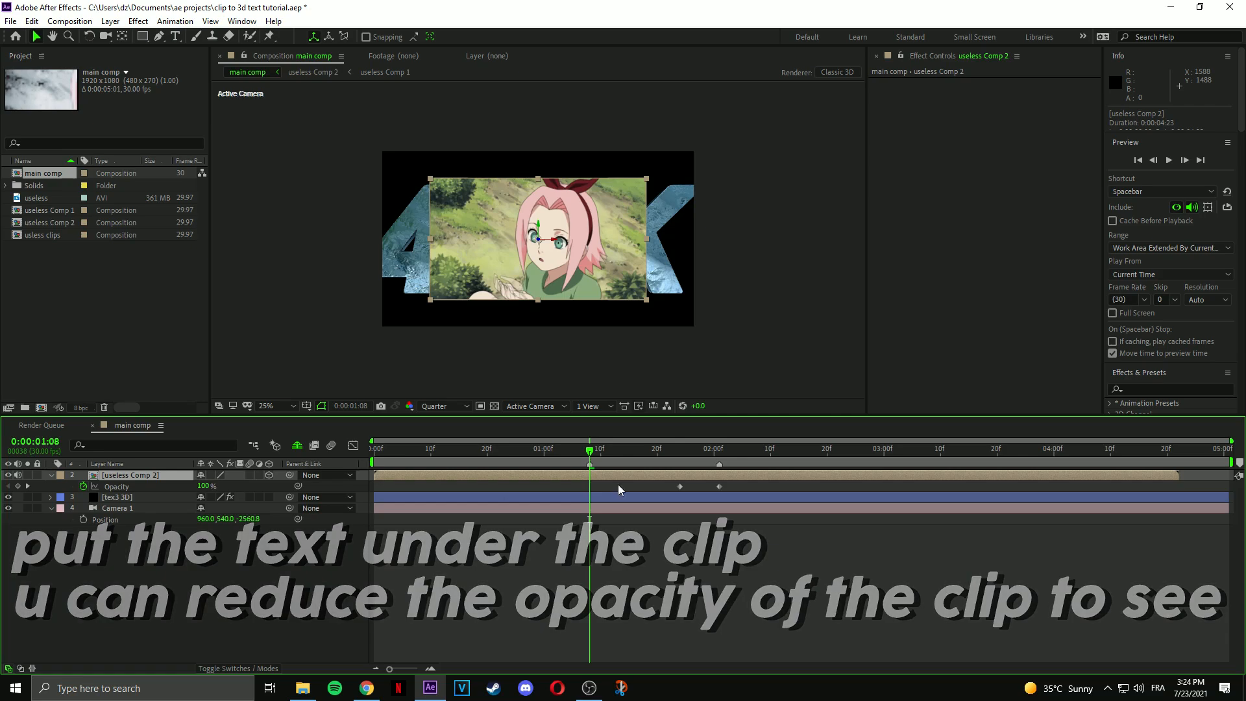
pyautogui.moveTo(737, 485); pyautogui.dragTo(675, 486)
pyautogui.moveTo(202, 490); pyautogui.dragTo(56, 491)
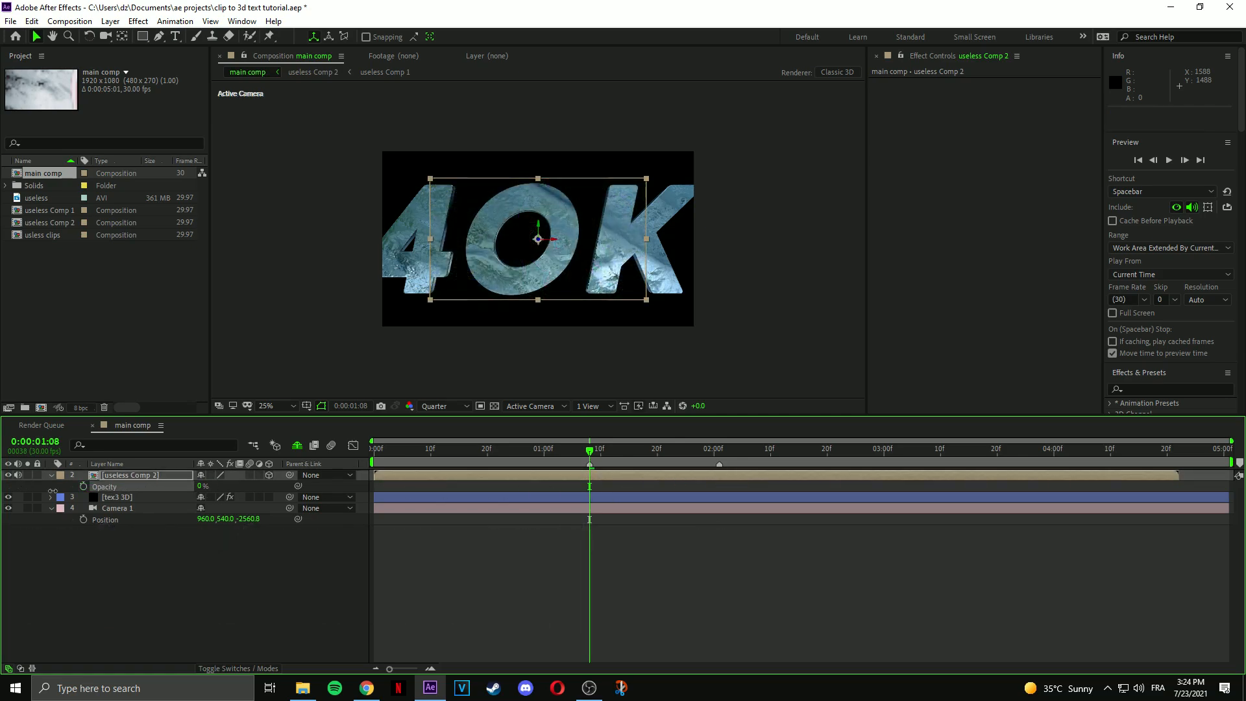
pyautogui.click(555, 498)
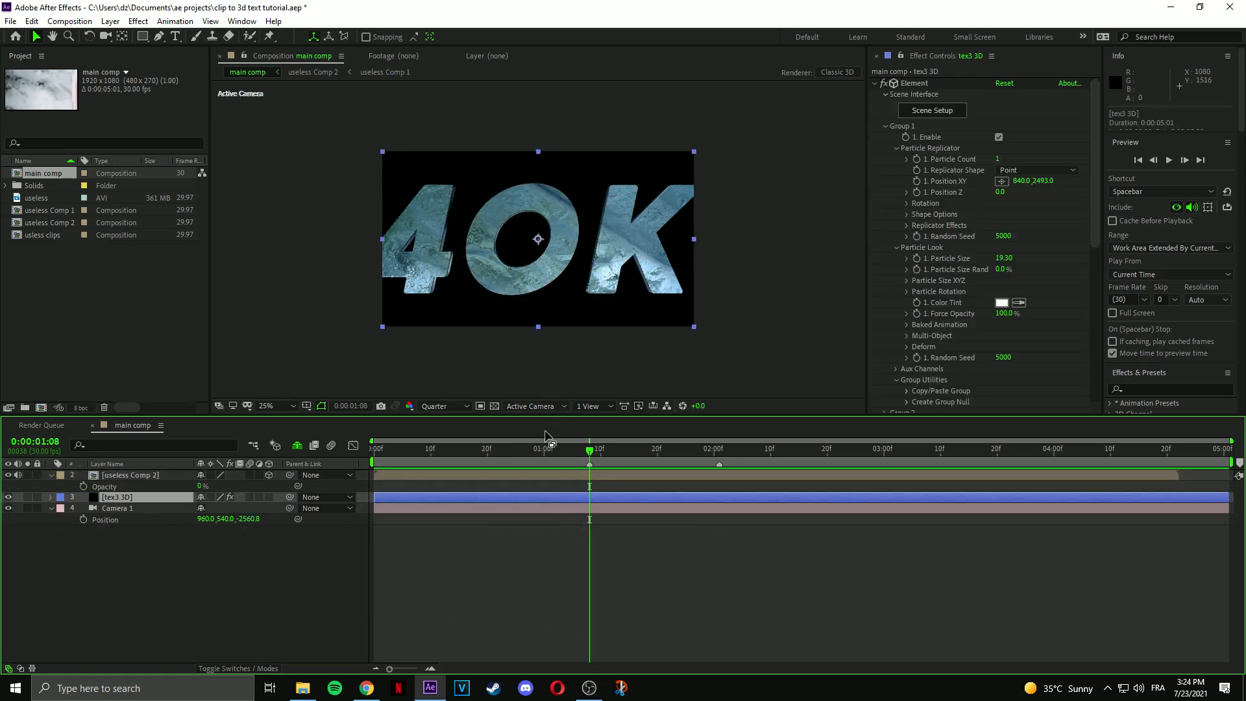
pyautogui.moveTo(202, 492); pyautogui.dragTo(457, 491)
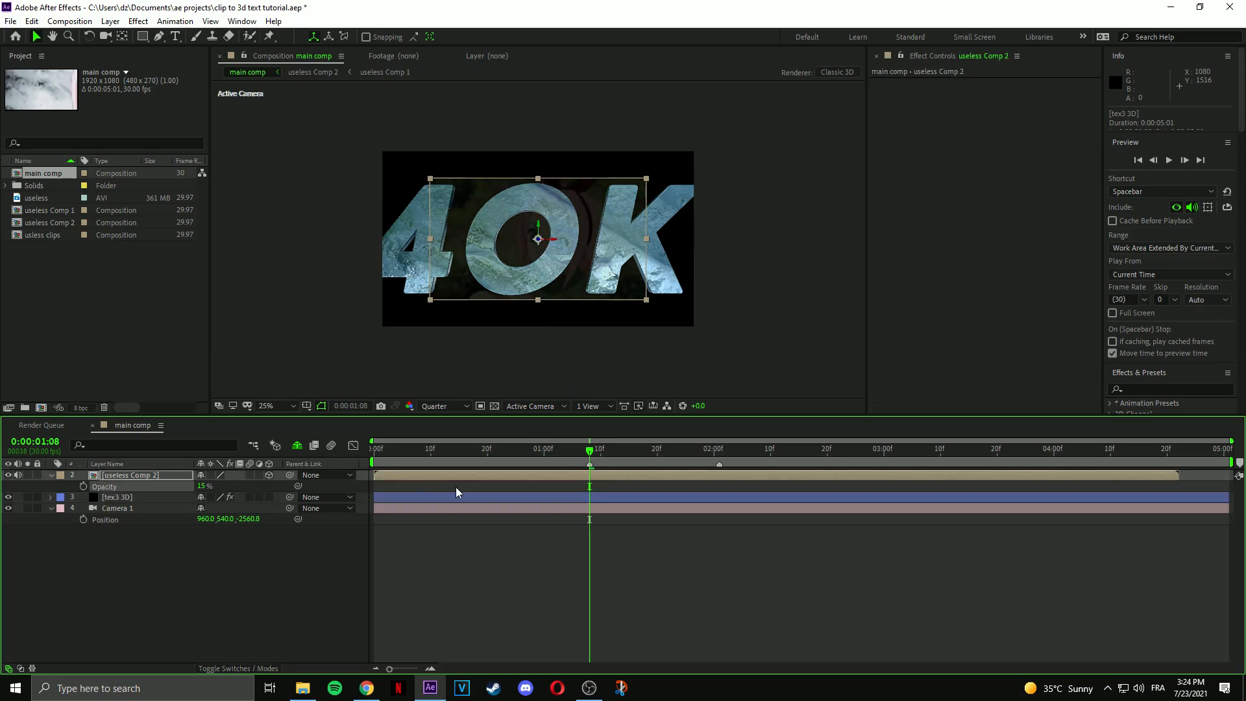
pyautogui.click(583, 502)
pyautogui.press('.')
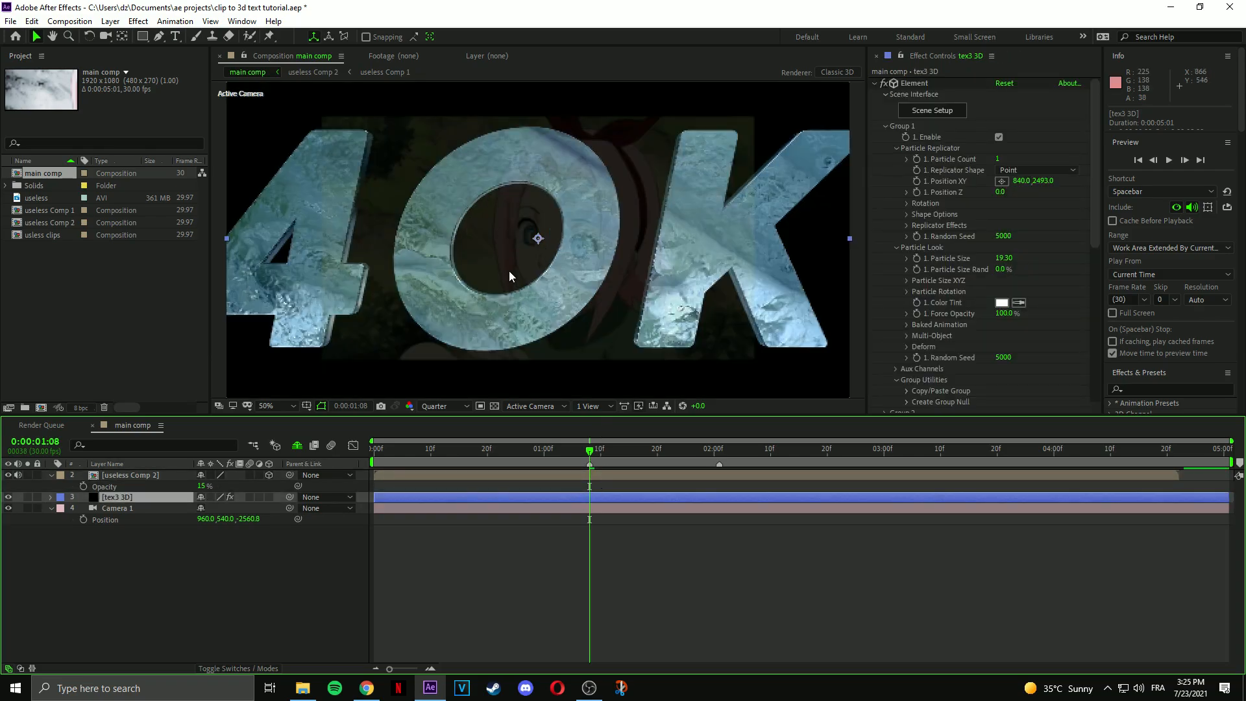
# Render the preview at full resolution with top and camera views side by side.
pyautogui.click(445, 406)
pyautogui.click(454, 437)
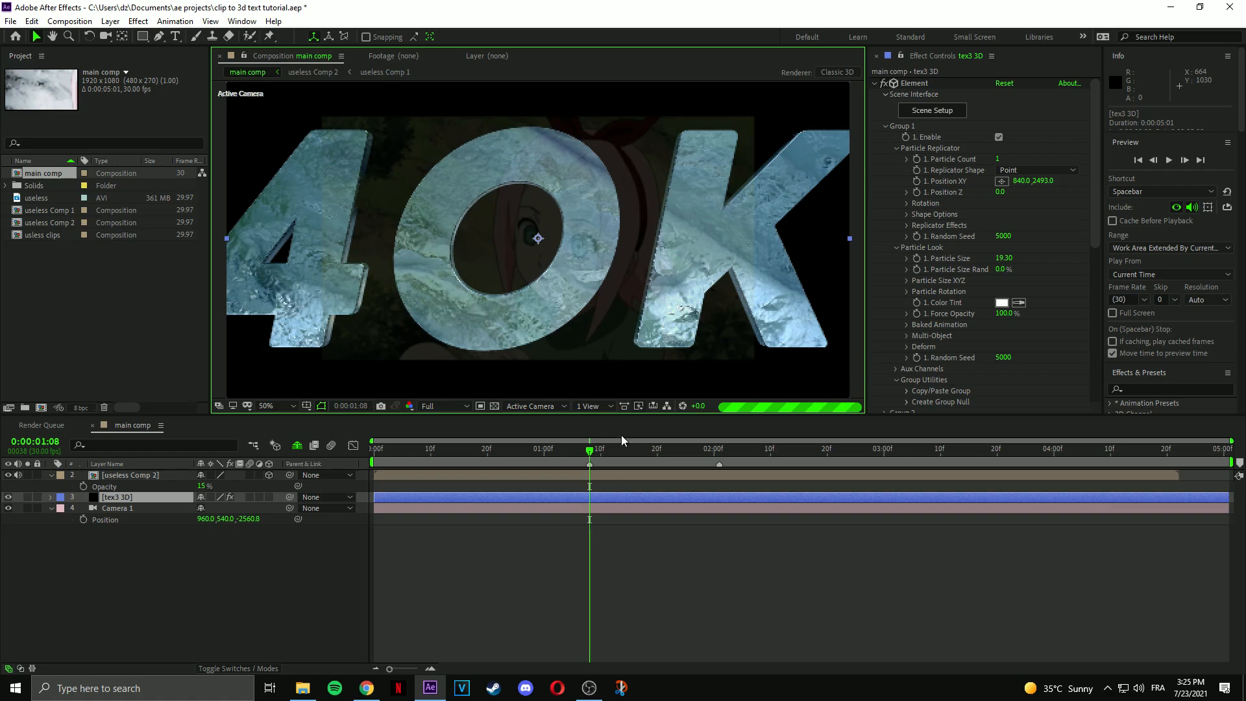
pyautogui.click(594, 406)
pyautogui.click(597, 429)
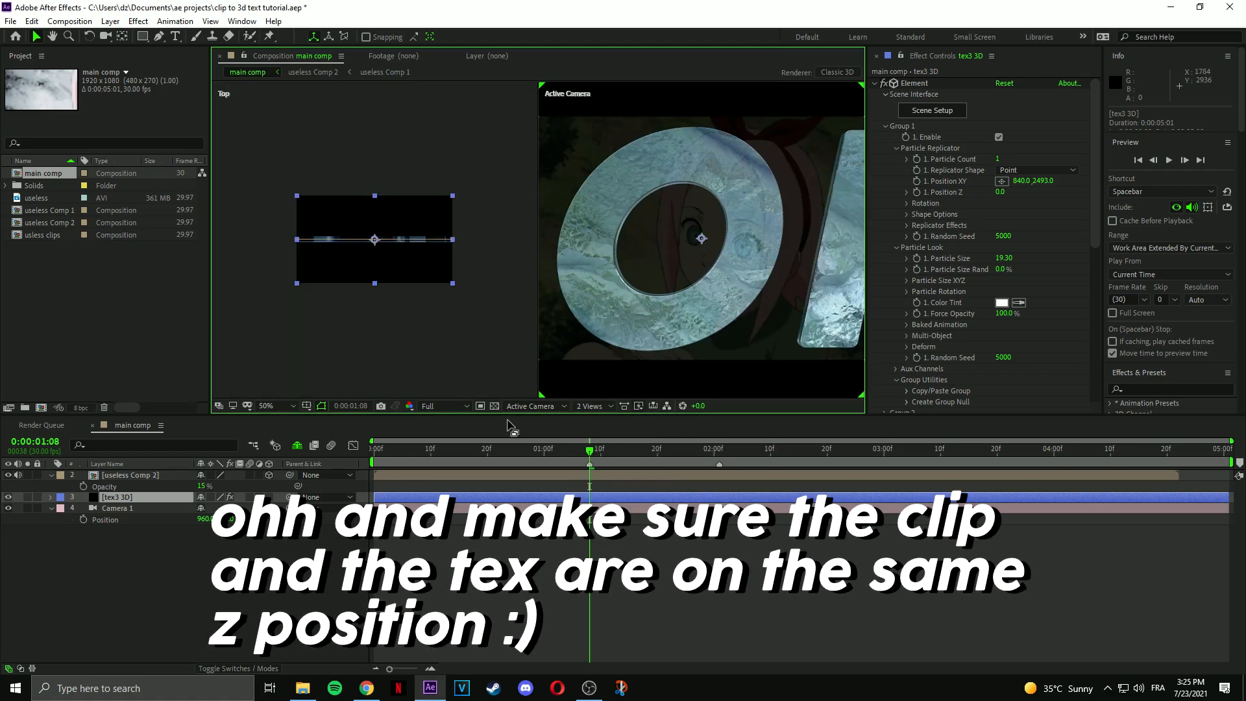
pyautogui.scroll(2, 376, 264)
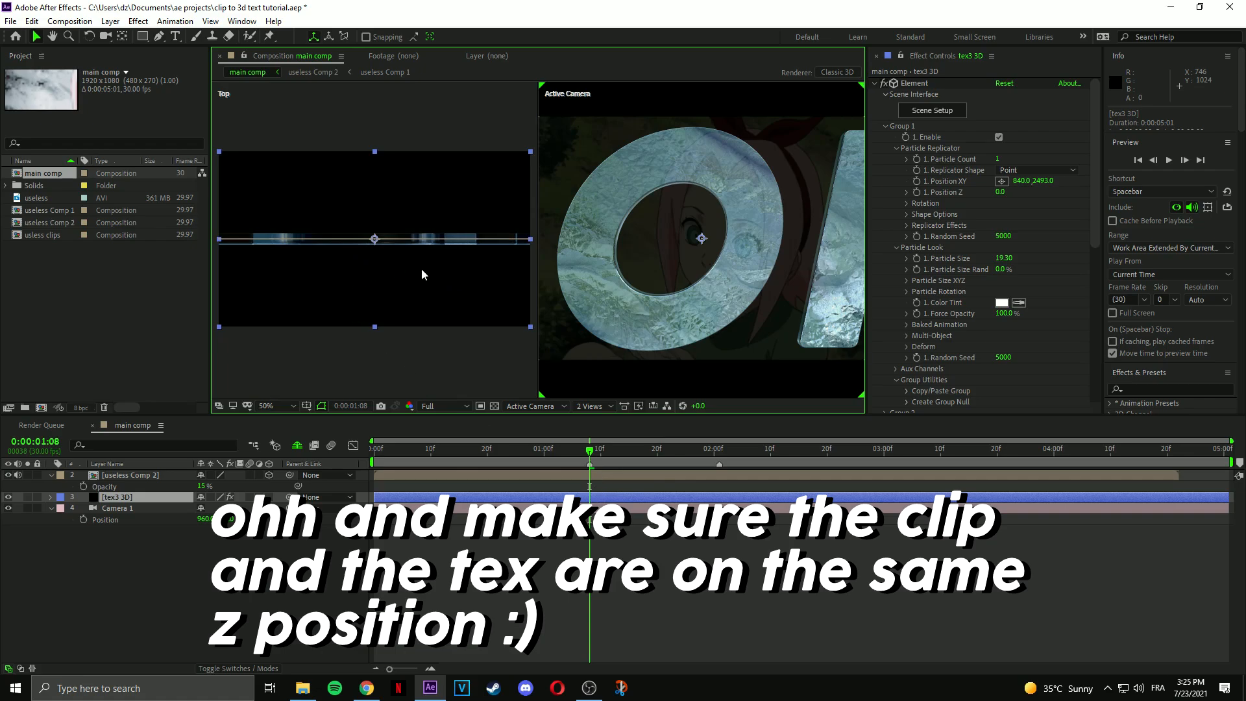
pyautogui.scroll(-2, 682, 237)
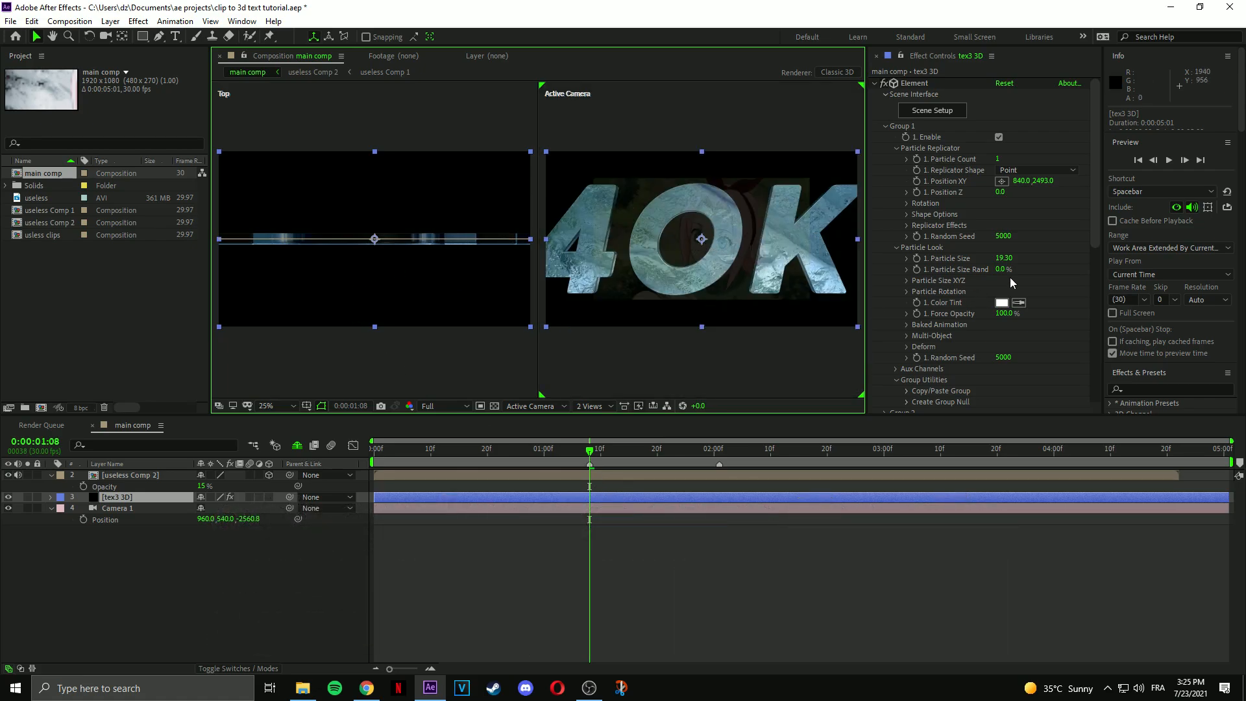
# Set Element's Position Z to -130.0 and push the anime clip along its depth axis.
pyautogui.click(906, 281)
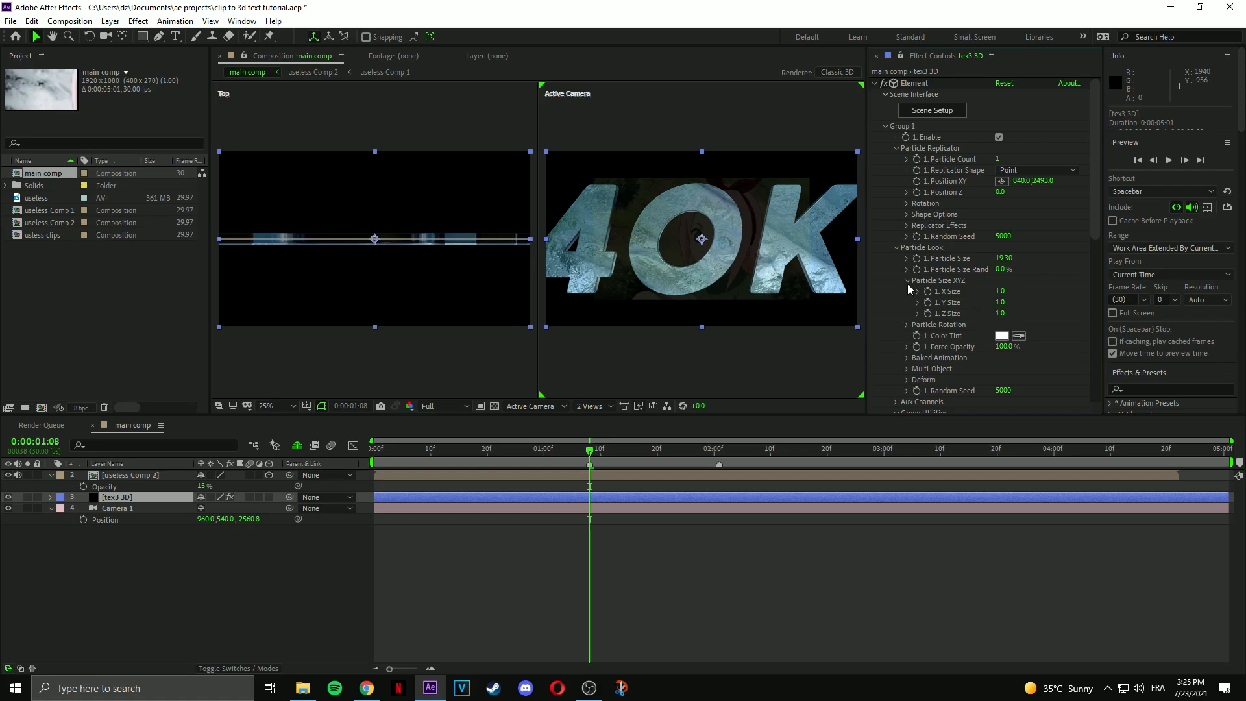
pyautogui.click(906, 281)
pyautogui.moveTo(1002, 195)
pyautogui.mouseDown()
pyautogui.moveTo(917, 195)
pyautogui.moveTo(1000, 198)
pyautogui.moveTo(991, 206)
pyautogui.mouseUp()
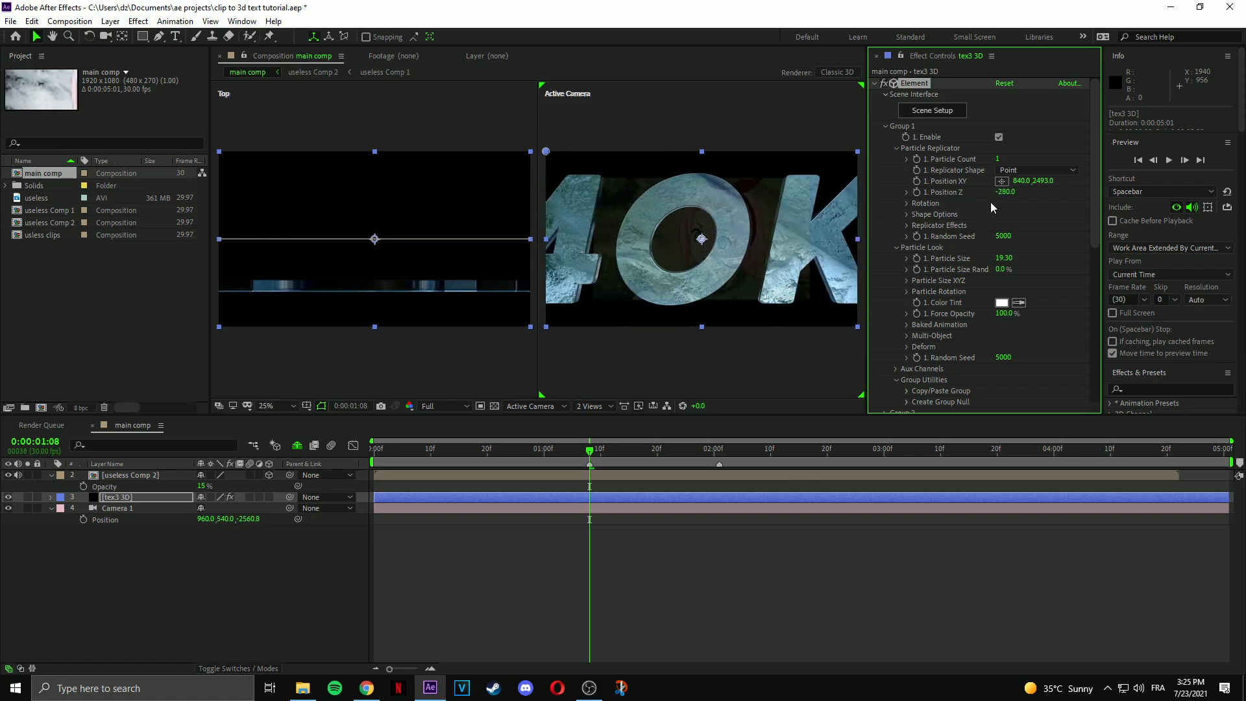
pyautogui.click(612, 475)
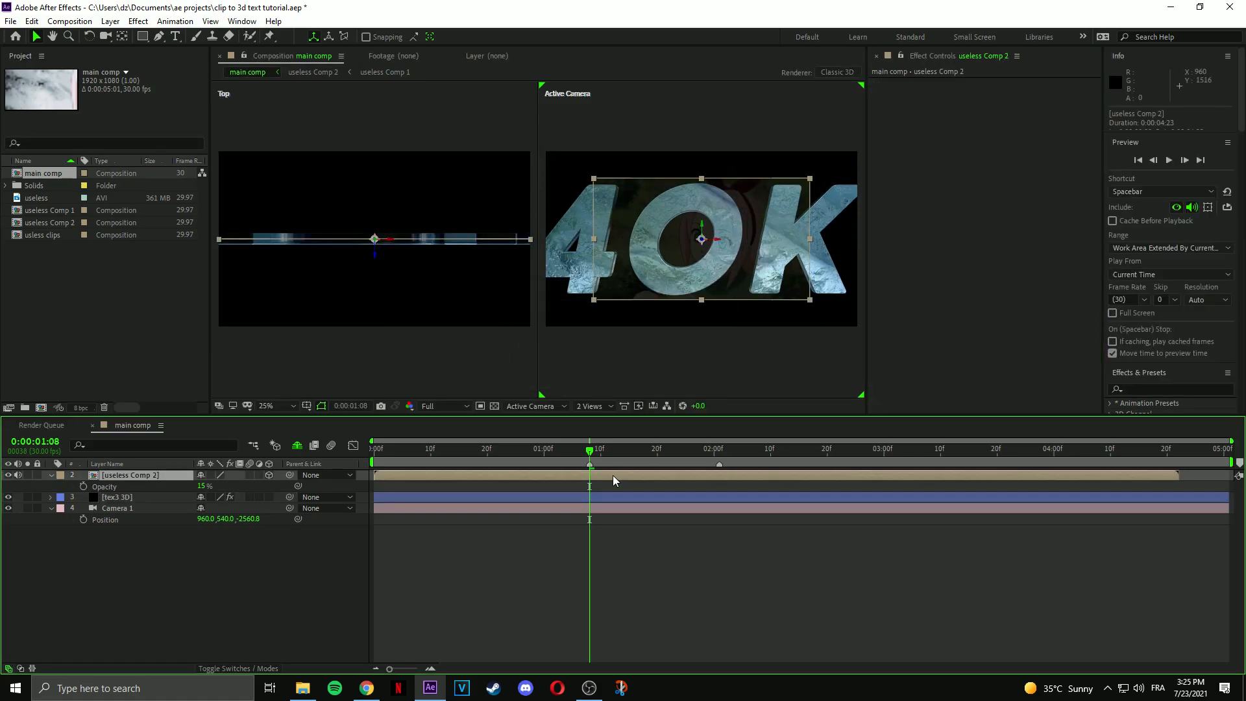
pyautogui.moveTo(702, 242); pyautogui.dragTo(689, 247)
pyautogui.click(688, 248)
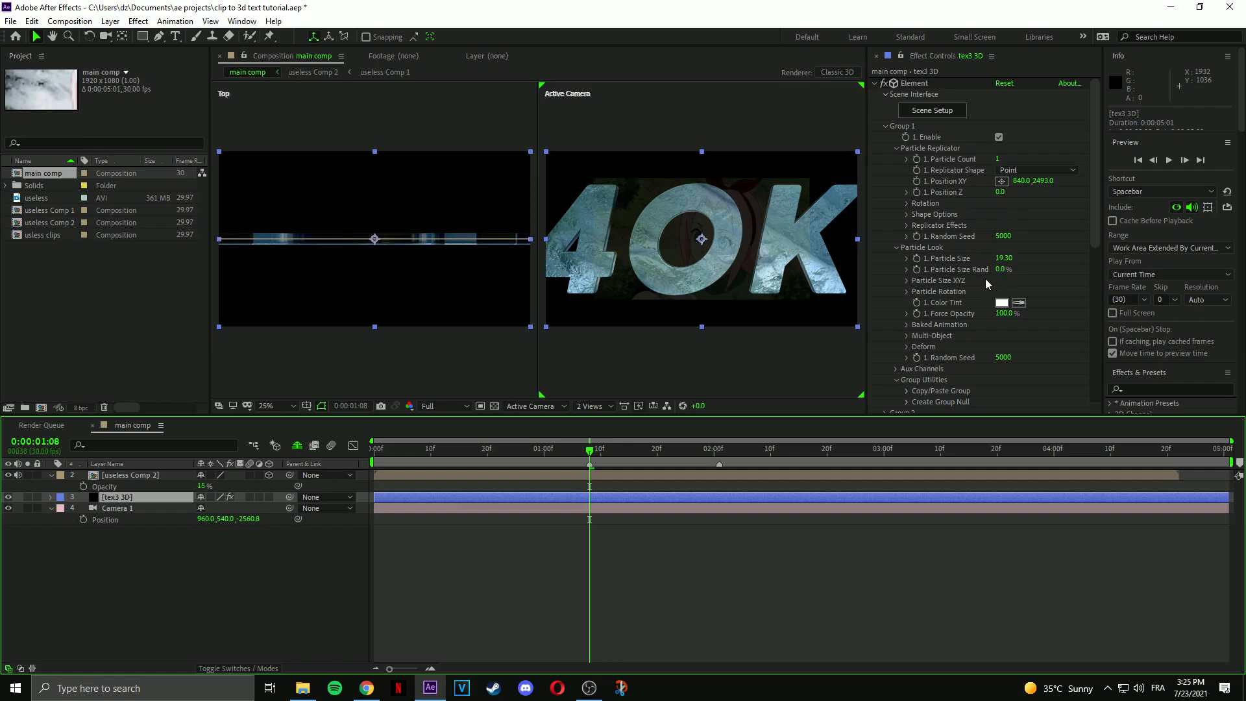
# Roughly scrub the text's particle size and Y position, zooming the camera view to 50%.
pyautogui.moveTo(1004, 258); pyautogui.dragTo(1017, 258)
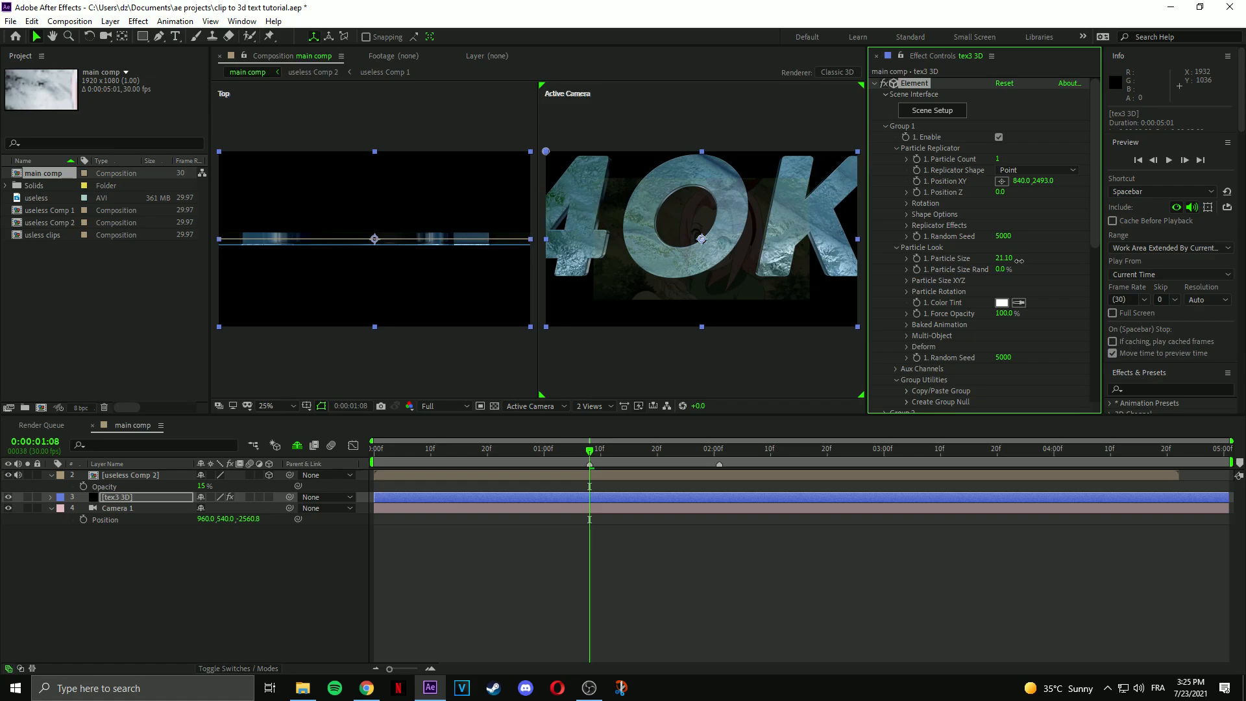
pyautogui.moveTo(1042, 182); pyautogui.dragTo(1045, 306)
pyautogui.press('.')
pyautogui.press('.')
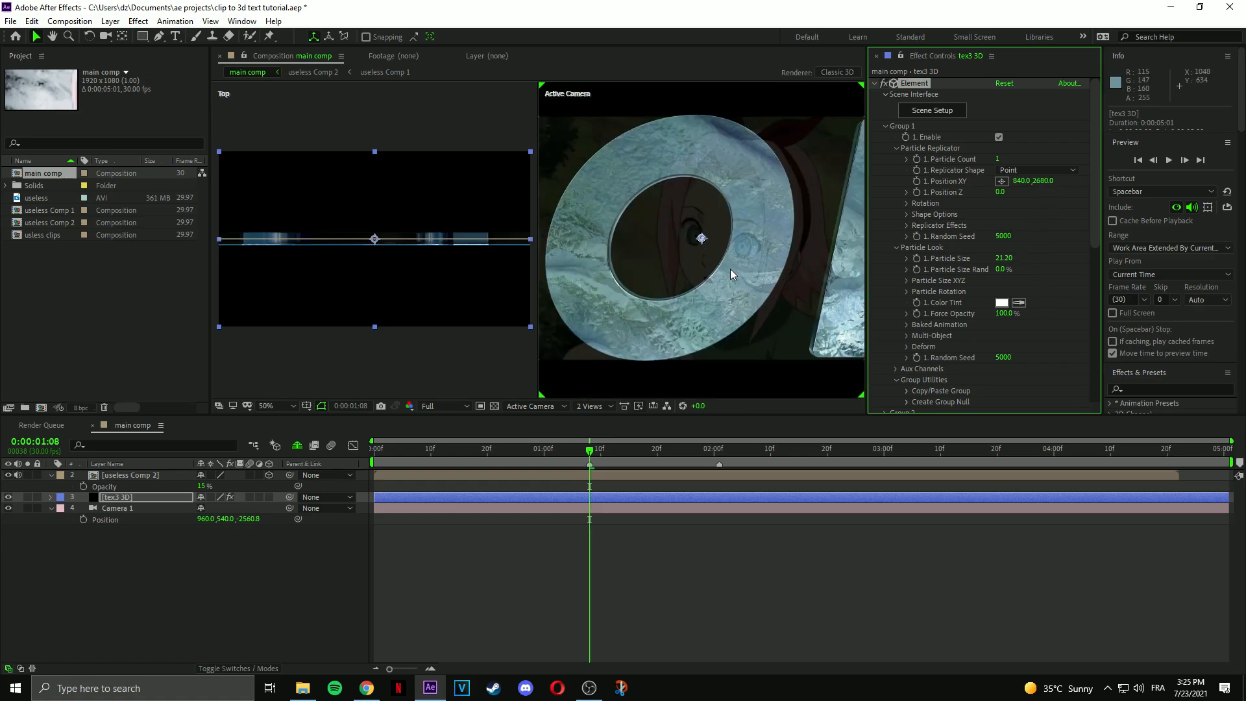
pyautogui.moveTo(1048, 181); pyautogui.dragTo(1051, 186)
pyautogui.moveTo(711, 250); pyautogui.dragTo(770, 183)
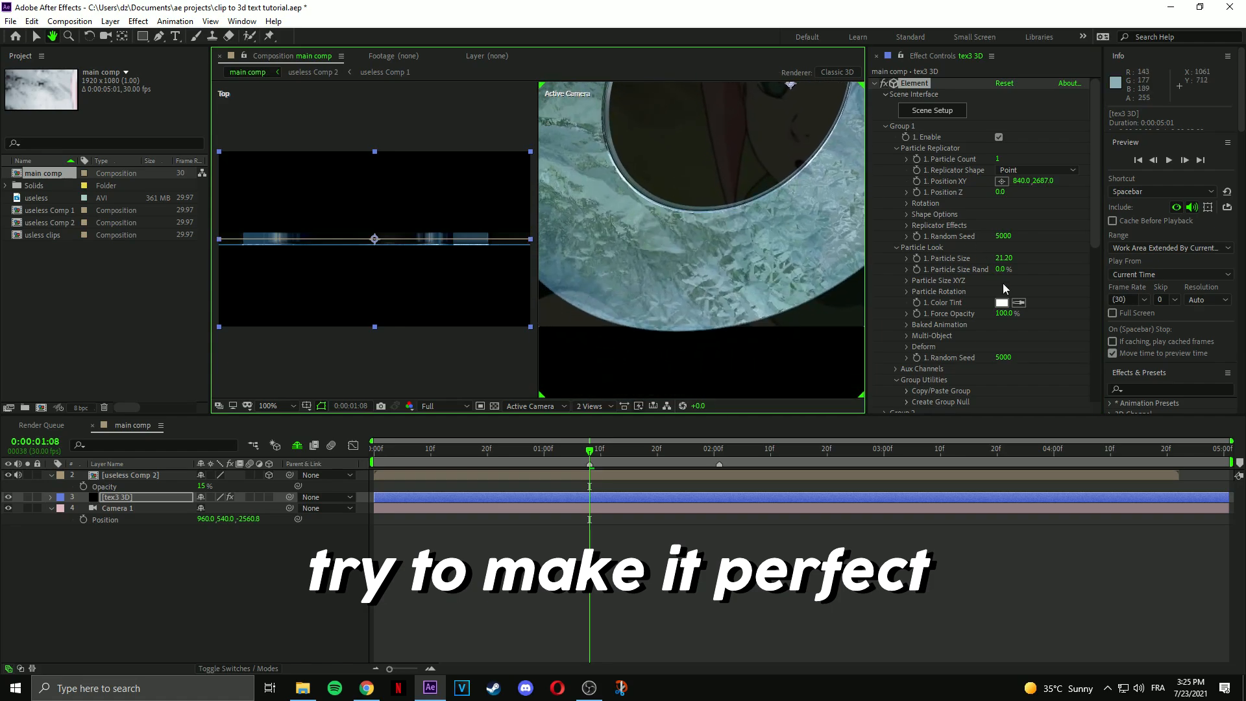
# Set Particle Size to 21 and nudge Position Y to about 2660.
pyautogui.click(1004, 259)
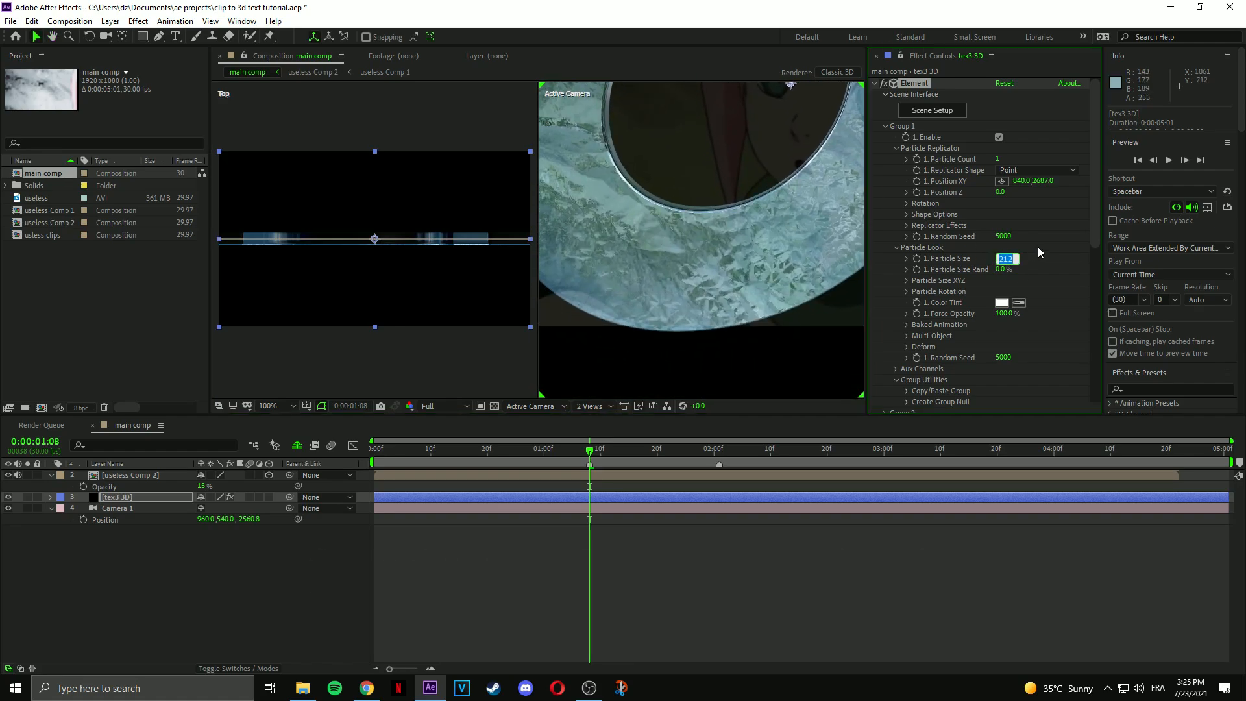
pyautogui.write('21')
pyautogui.press('Return')
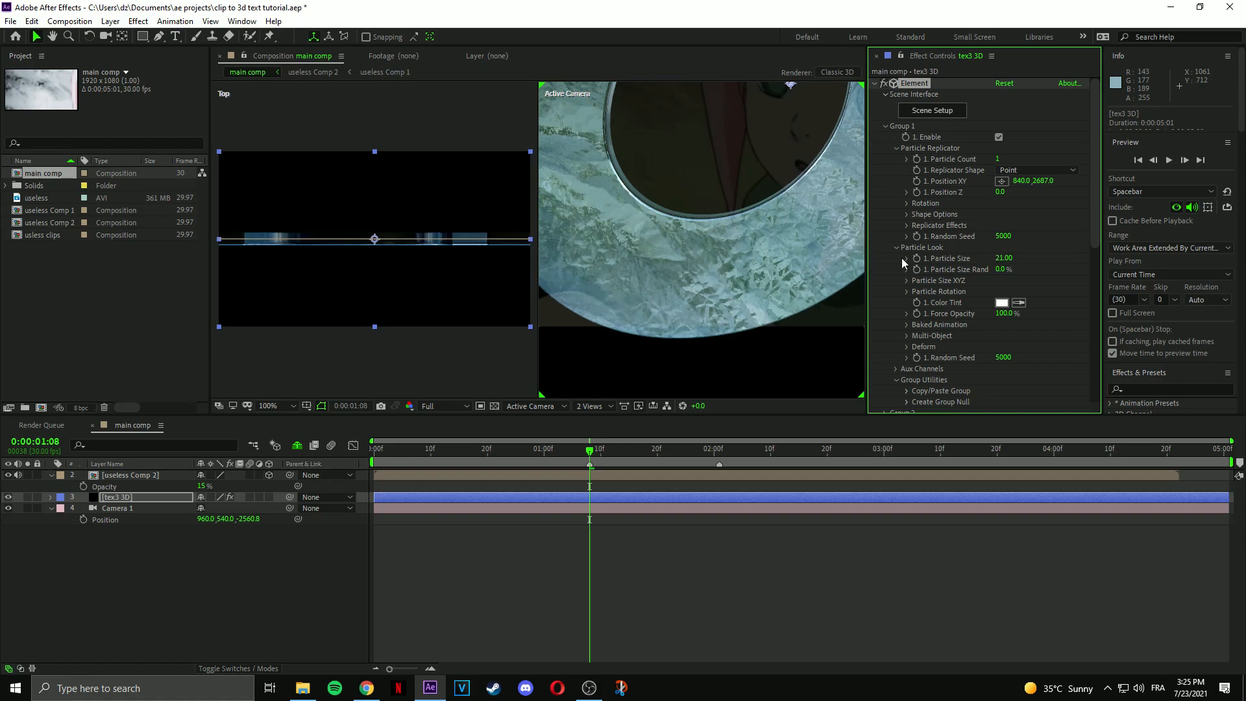
pyautogui.moveTo(1049, 181); pyautogui.dragTo(1048, 161)
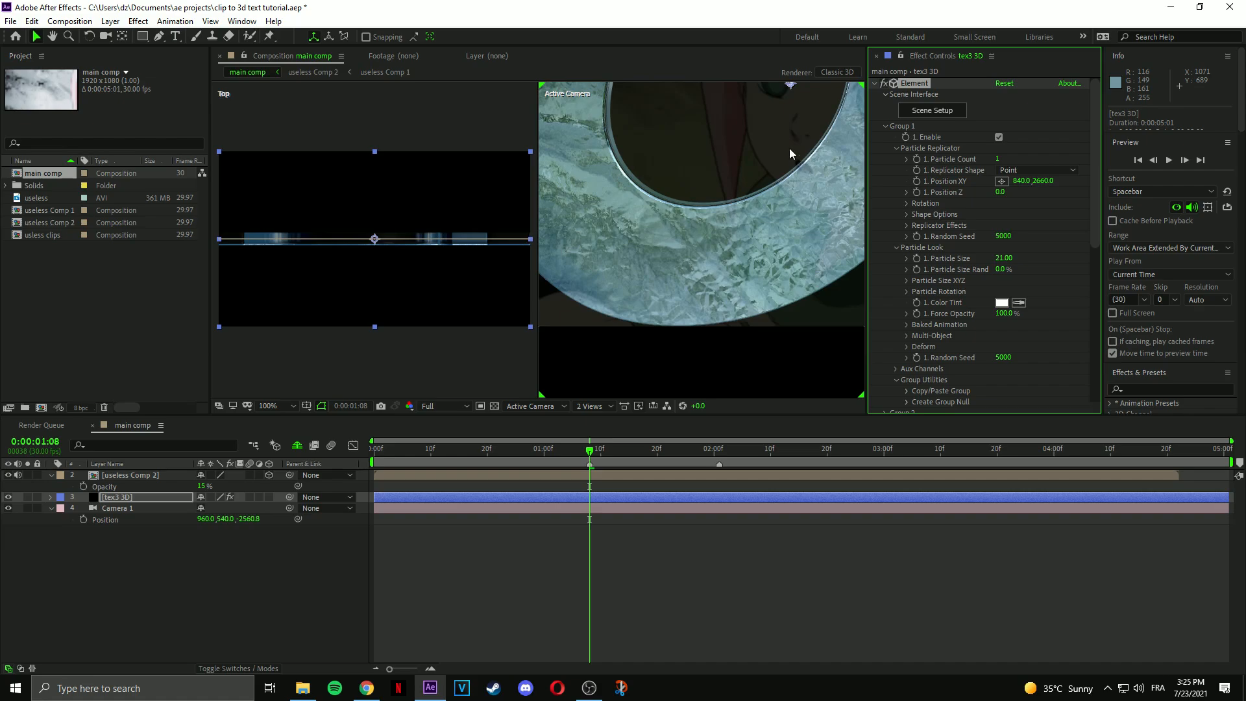
pyautogui.moveTo(767, 129); pyautogui.dragTo(722, 305)
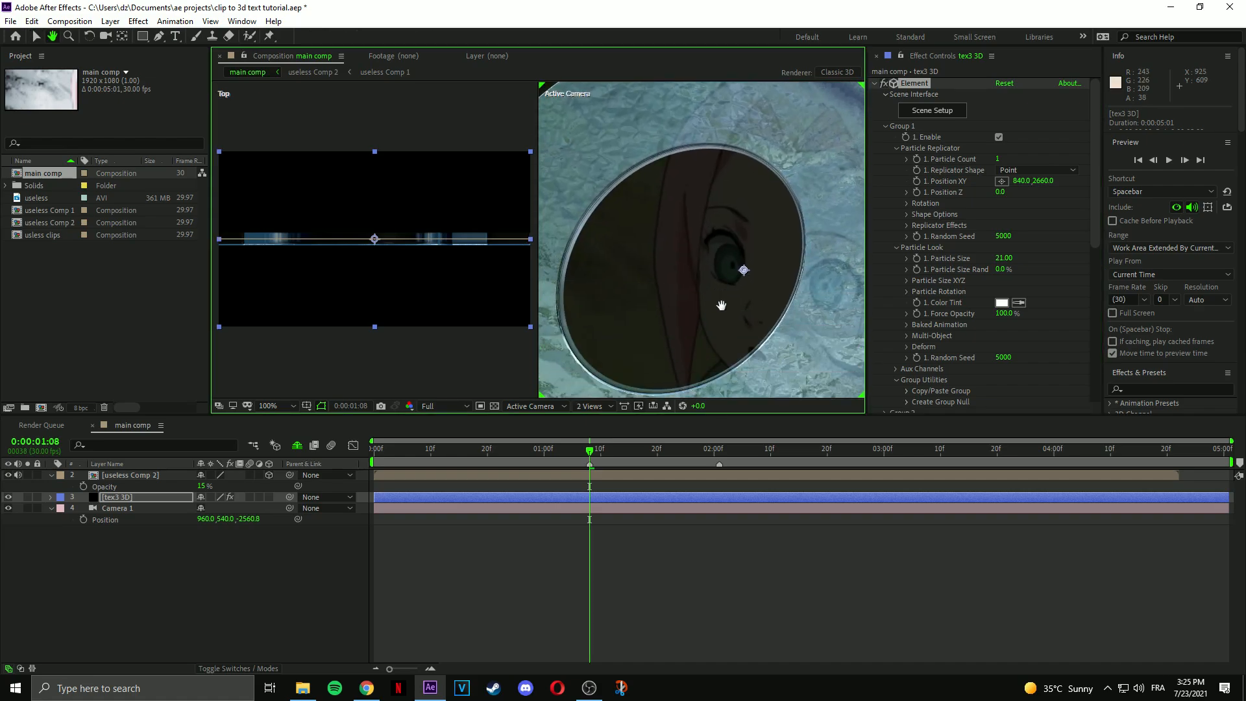
# Switch the viewer to a single Active Camera view.
pyautogui.scroll(-1, 723, 307)
pyautogui.click(587, 408)
pyautogui.click(591, 447)
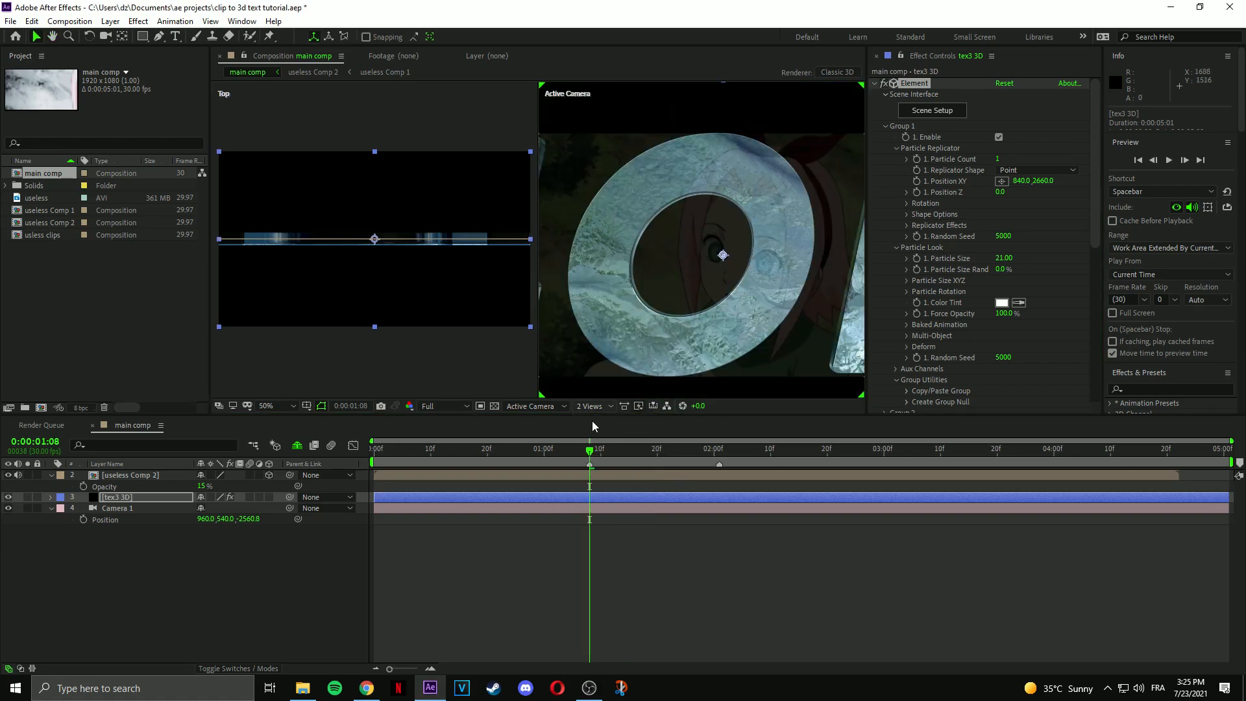
pyautogui.scroll(-1, 501, 329)
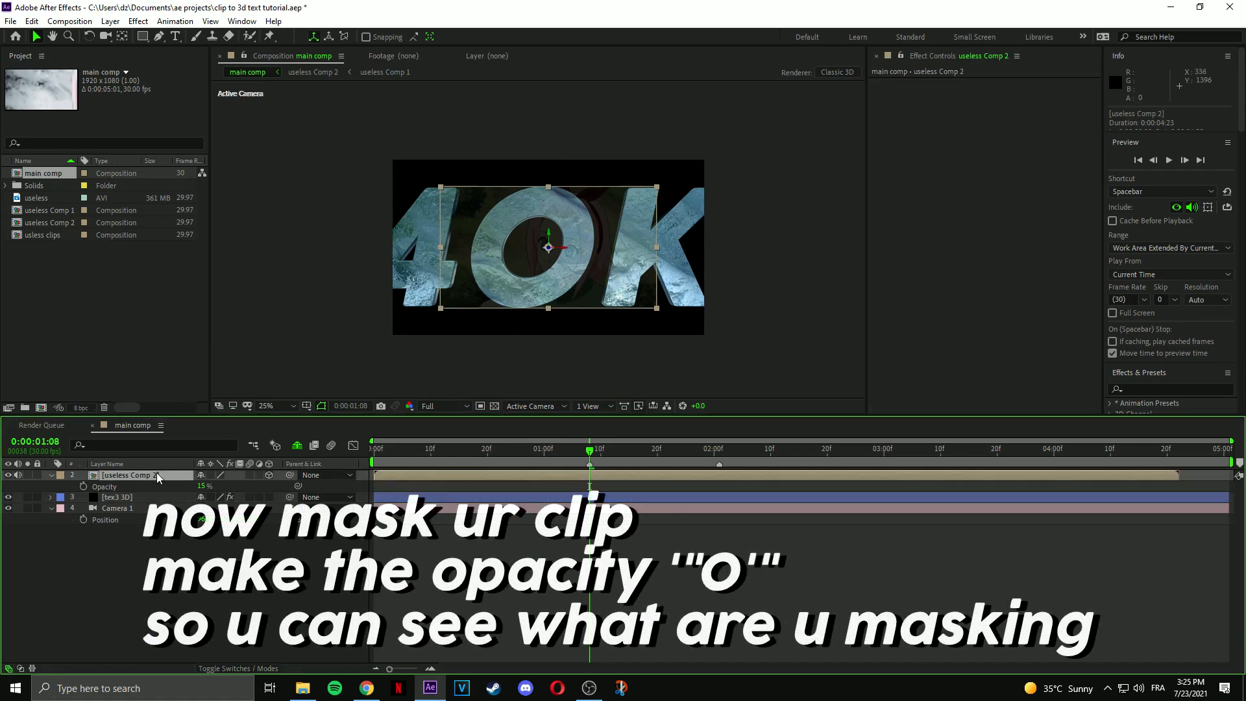
# Hide the clip at 0% opacity and draw a curved Pen mask around the O.
pyautogui.moveTo(203, 486); pyautogui.dragTo(160, 440)
pyautogui.click(159, 37)
pyautogui.scroll(2, 536, 228)
pyautogui.click(567, 154)
pyautogui.moveTo(337, 248)
pyautogui.mouseDown()
pyautogui.moveTo(227, 356)
pyautogui.moveTo(257, 98)
pyautogui.mouseUp()
pyautogui.moveTo(359, 323); pyautogui.dragTo(415, 380)
pyautogui.moveTo(694, 309)
pyautogui.mouseDown()
pyautogui.moveTo(745, 241)
pyautogui.moveTo(825, 213)
pyautogui.mouseUp()
pyautogui.moveTo(823, 213); pyautogui.dragTo(754, 389)
pyautogui.moveTo(673, 158)
pyautogui.mouseDown()
pyautogui.moveTo(641, 120)
pyautogui.moveTo(506, 95)
pyautogui.moveTo(554, 89)
pyautogui.moveTo(600, 140)
pyautogui.mouseUp()
pyautogui.moveTo(525, 118); pyautogui.dragTo(471, 115)
pyautogui.click(514, 117)
pyautogui.press('v')
# Refine the mask's points and curves so it fits inside the O.
pyautogui.click(610, 146)
pyautogui.scroll(-1, 649, 219)
pyautogui.moveTo(634, 286); pyautogui.dragTo(643, 271)
pyautogui.moveTo(467, 390); pyautogui.dragTo(426, 306)
pyautogui.moveTo(643, 192); pyautogui.dragTo(642, 157)
pyautogui.scroll(1, 479, 149)
pyautogui.moveTo(478, 149); pyautogui.dragTo(477, 355)
pyautogui.click(573, 175)
pyautogui.moveTo(626, 173); pyautogui.dragTo(560, 173)
pyautogui.click(564, 539)
pyautogui.scroll(-1, 465, 275)
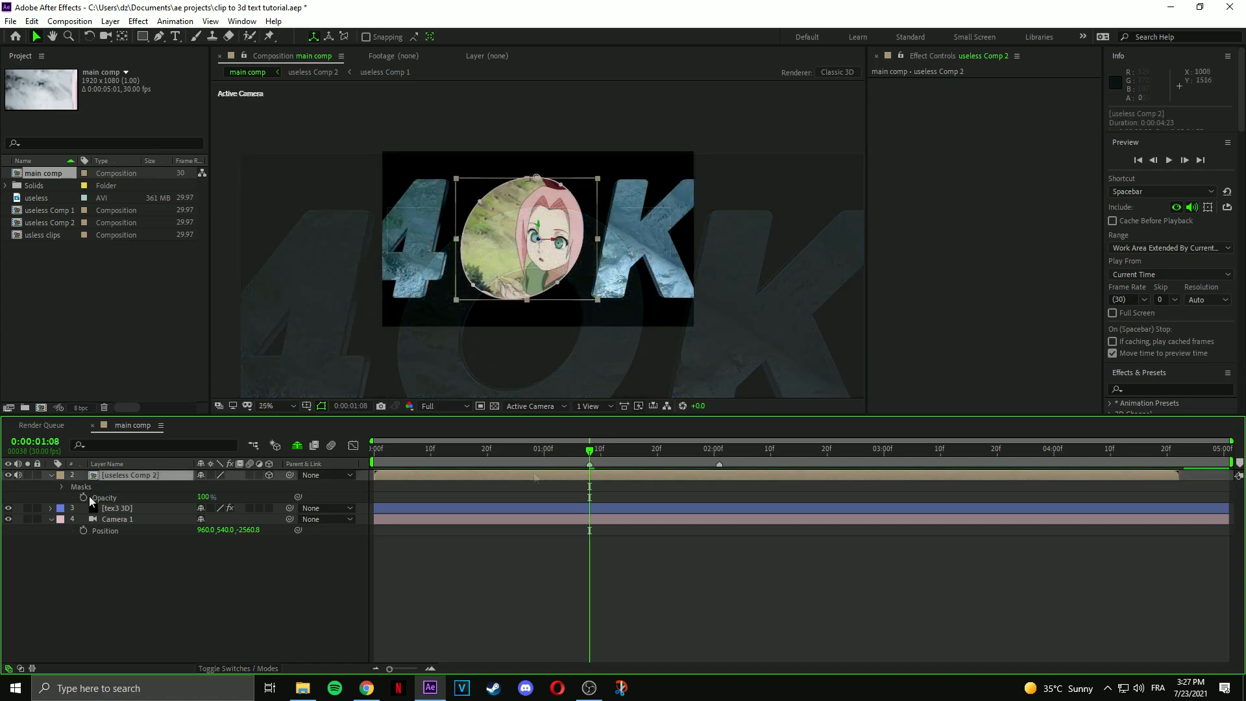
# Keyframe the clip's opacity back at 100% and reveal Mask 1's Mask Path.
pyautogui.click(84, 497)
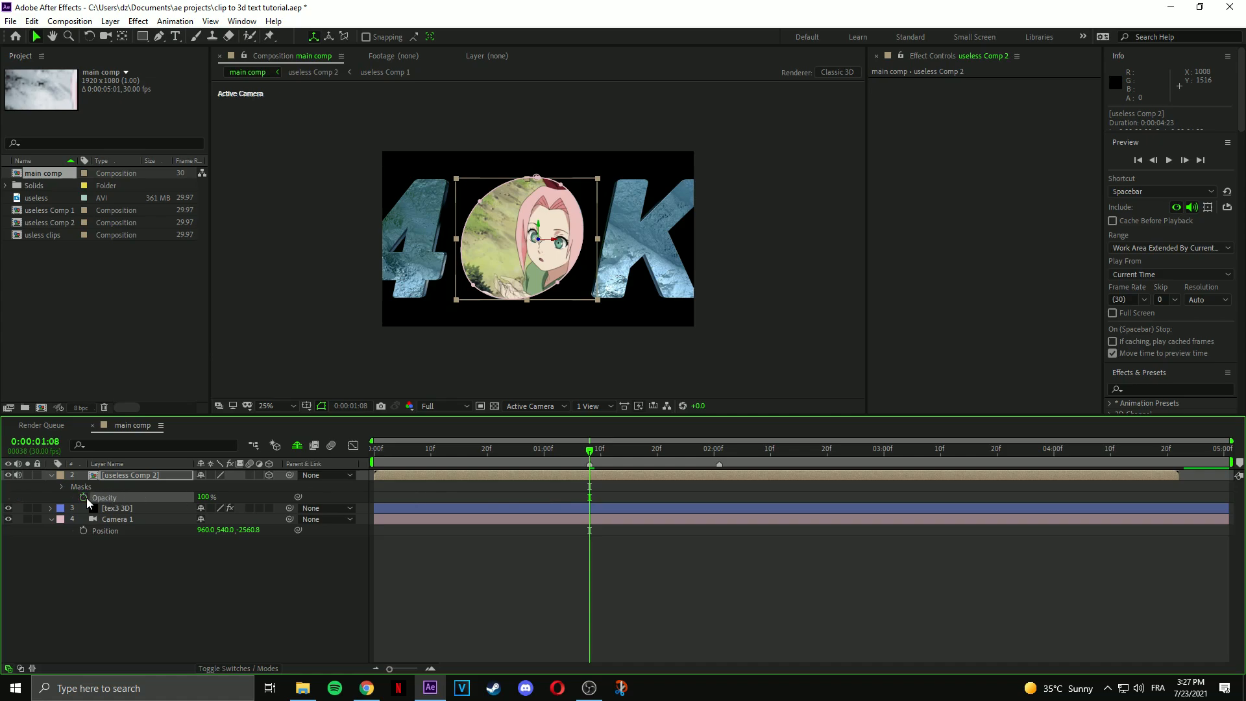
pyautogui.click(62, 487)
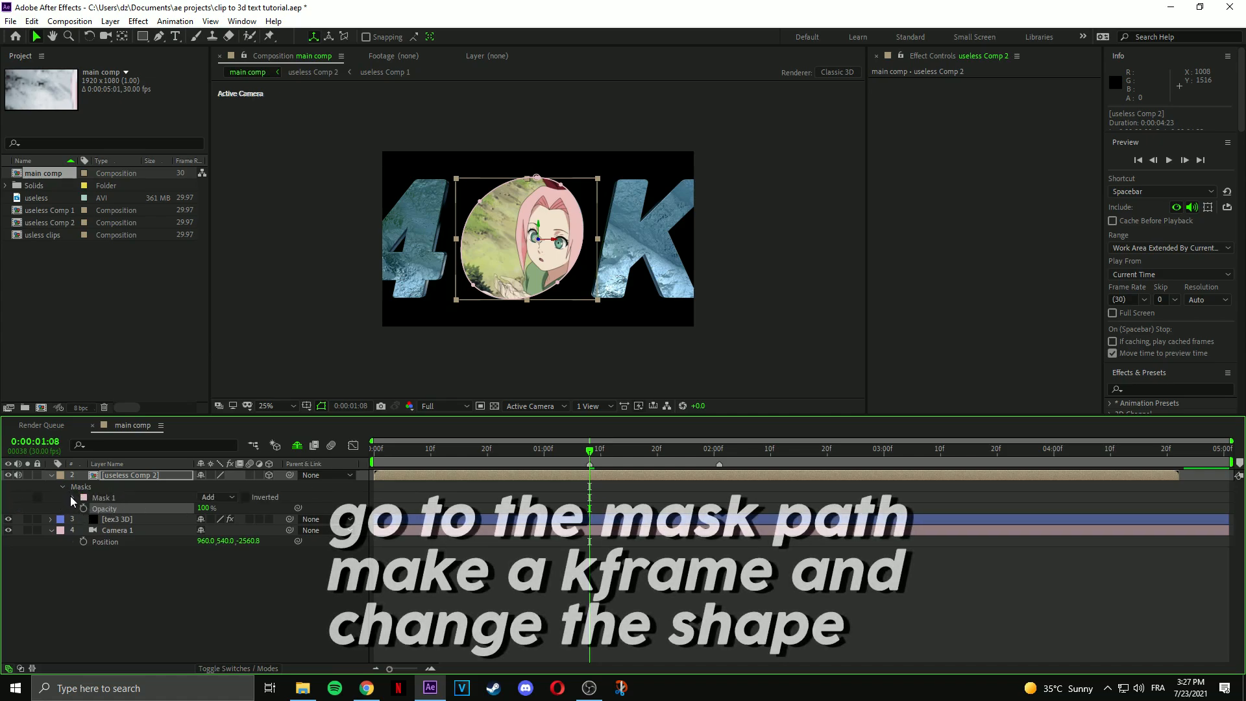
pyautogui.click(72, 498)
pyautogui.click(124, 509)
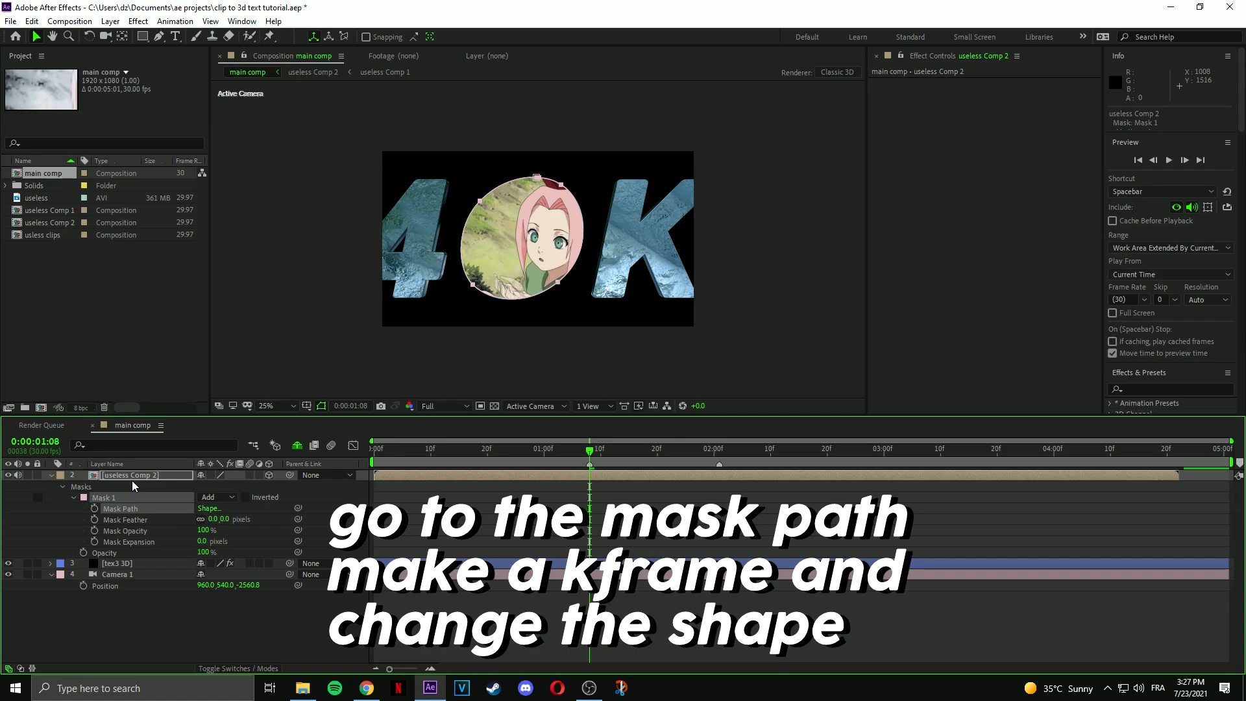
pyautogui.press('m')
pyautogui.press('m')
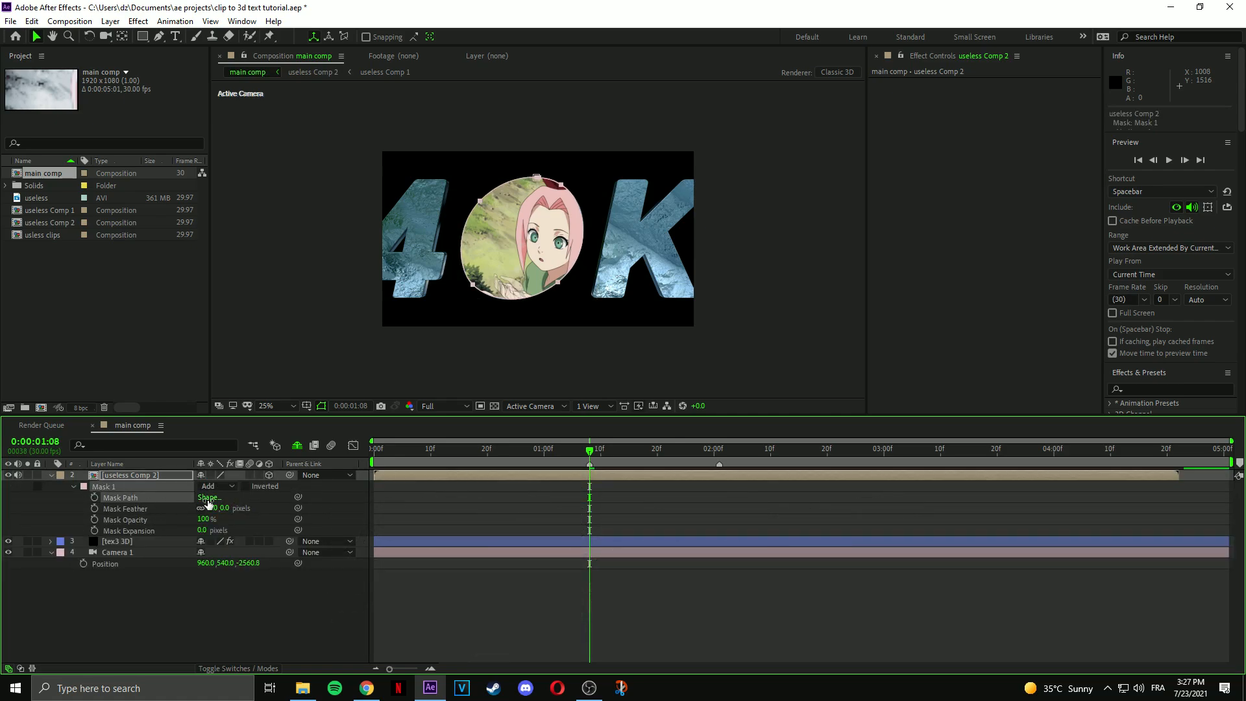
# Reset the clip's mask shape to an ellipse.
pyautogui.click(207, 497)
pyautogui.click(118, 162)
pyautogui.click(117, 188)
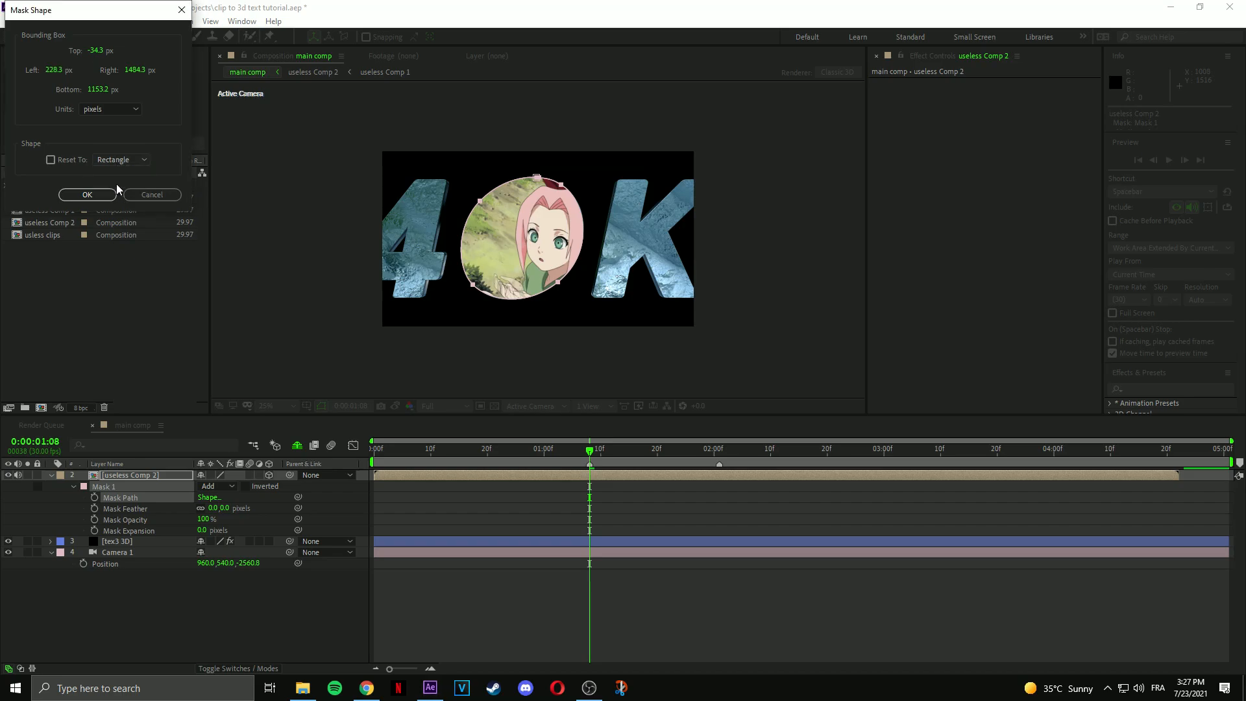
pyautogui.click(87, 194)
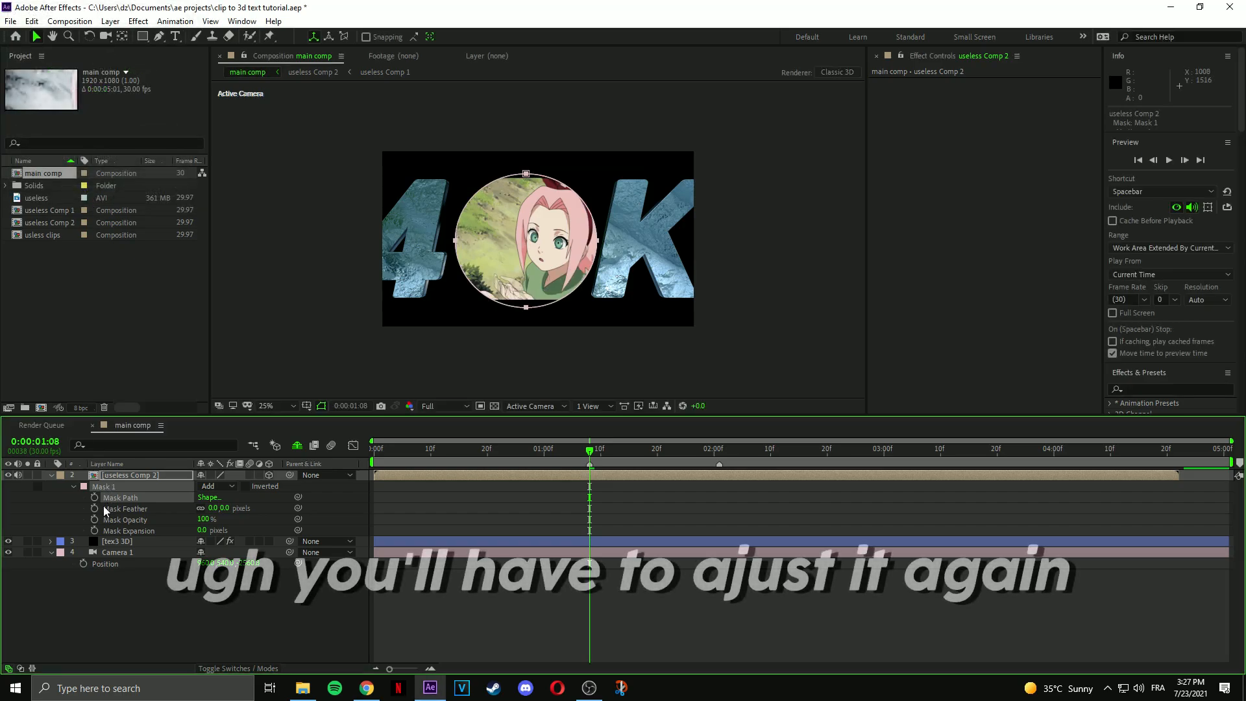
pyautogui.scroll(2, 539, 221)
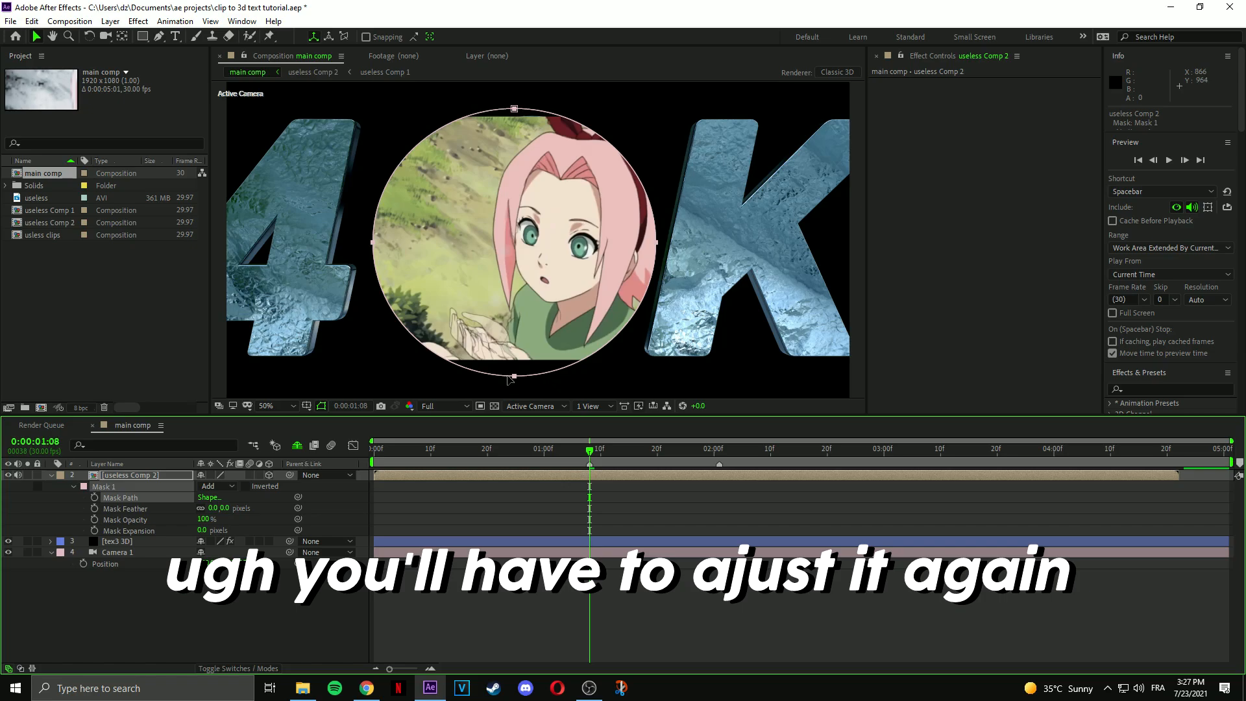
# Fit the ellipse mask's top and left edges onto the O and set the clip's opacity to 0%.
pyautogui.doubleClick(514, 376)
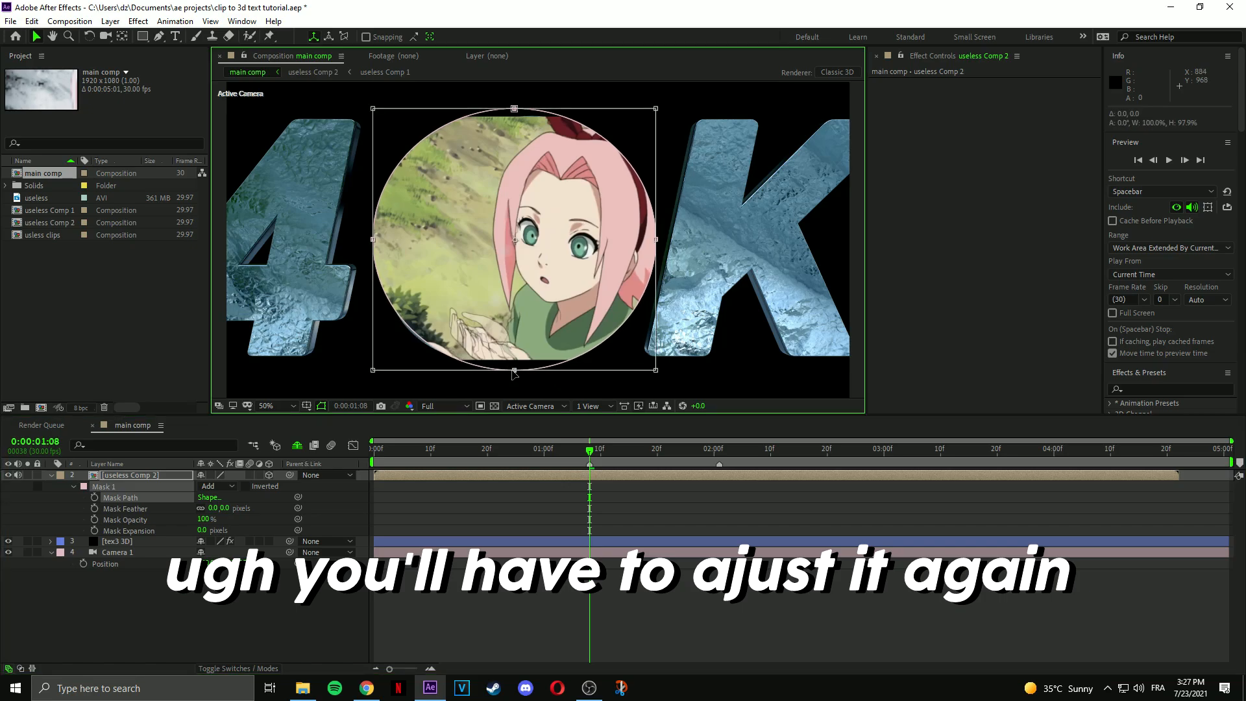
pyautogui.click(590, 479)
pyautogui.click(594, 477)
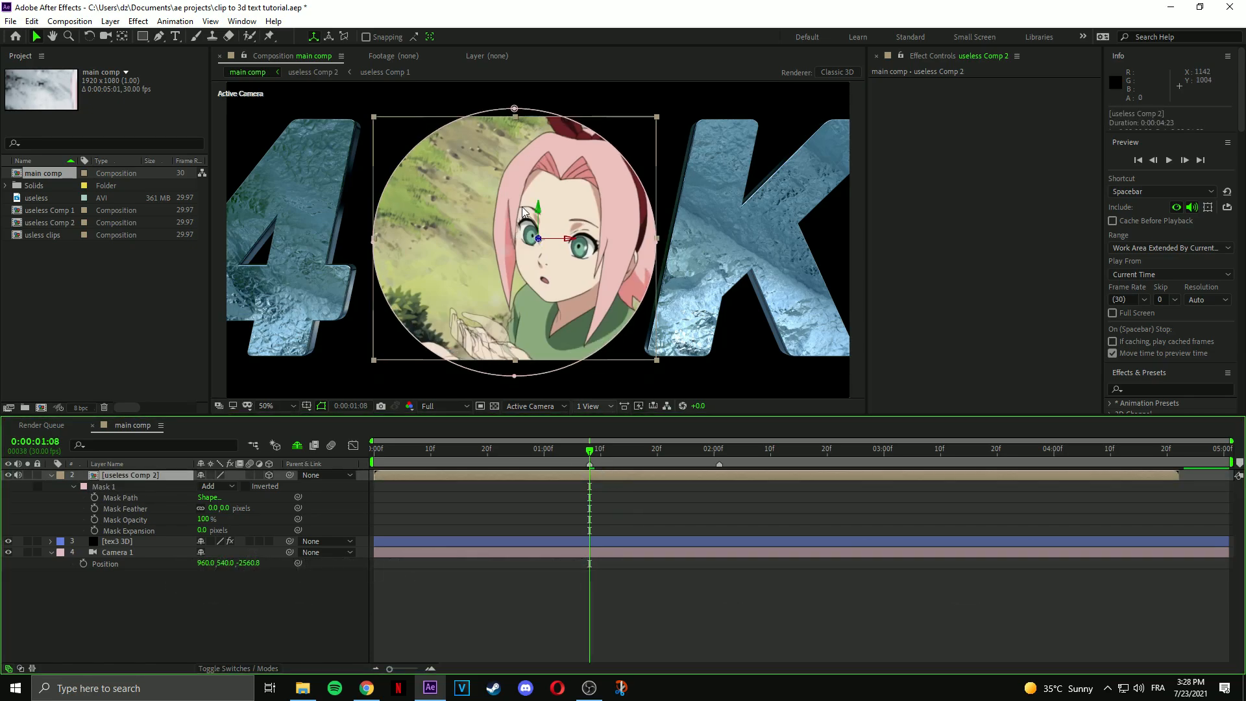
pyautogui.moveTo(514, 108); pyautogui.dragTo(525, 114)
pyautogui.press('t')
pyautogui.moveTo(202, 486); pyautogui.dragTo(133, 486)
pyautogui.doubleClick(514, 375)
pyautogui.moveTo(374, 245); pyautogui.dragTo(388, 245)
# Move the mask's bottom and right points and curves onto the O's outline.
pyautogui.click(590, 477)
pyautogui.click(533, 115)
pyautogui.moveTo(521, 376); pyautogui.dragTo(475, 362)
pyautogui.moveTo(655, 242); pyautogui.dragTo(630, 233)
pyautogui.moveTo(606, 115); pyautogui.dragTo(601, 120)
pyautogui.moveTo(630, 308); pyautogui.dragTo(627, 303)
pyautogui.moveTo(544, 375); pyautogui.dragTo(547, 368)
pyautogui.moveTo(630, 233); pyautogui.dragTo(629, 231)
# Refine the mask's left, bottom and top curves to trace the O precisely.
pyautogui.moveTo(388, 242); pyautogui.dragTo(383, 249)
pyautogui.moveTo(382, 323); pyautogui.dragTo(381, 295)
pyautogui.moveTo(403, 349); pyautogui.dragTo(410, 356)
pyautogui.click(475, 361)
pyautogui.moveTo(547, 366); pyautogui.dragTo(561, 360)
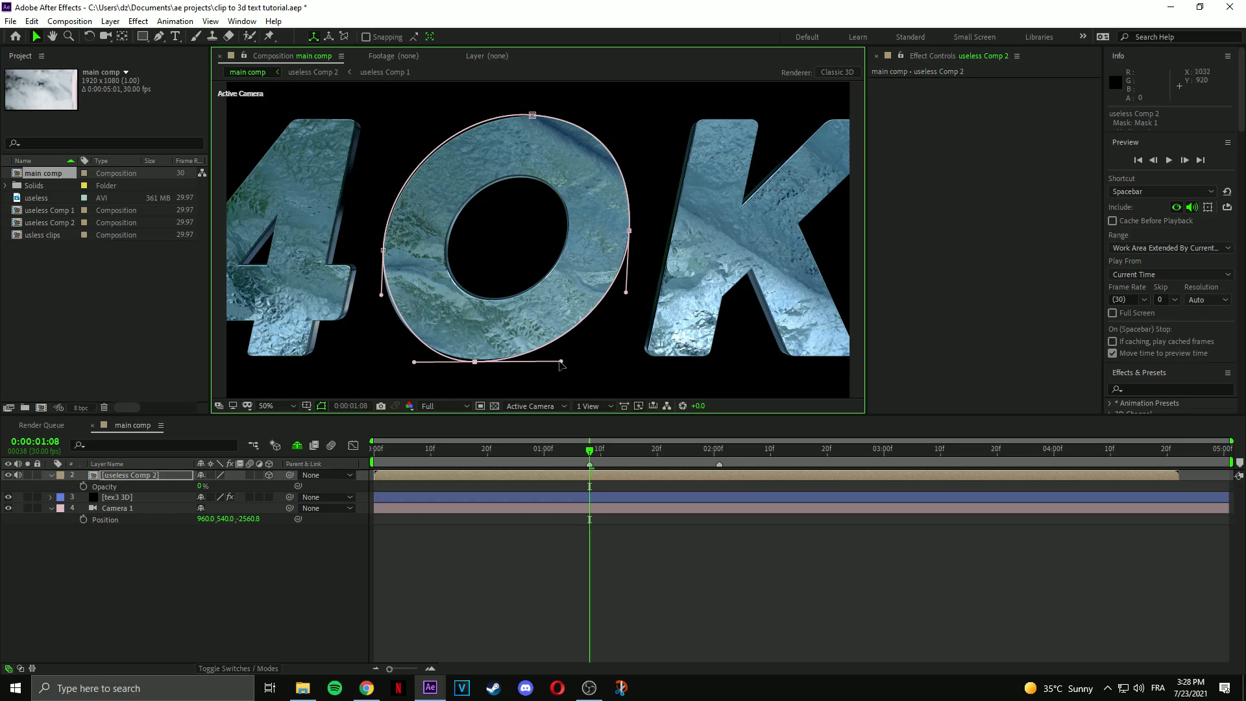
pyautogui.click(532, 115)
pyautogui.moveTo(463, 111); pyautogui.dragTo(468, 115)
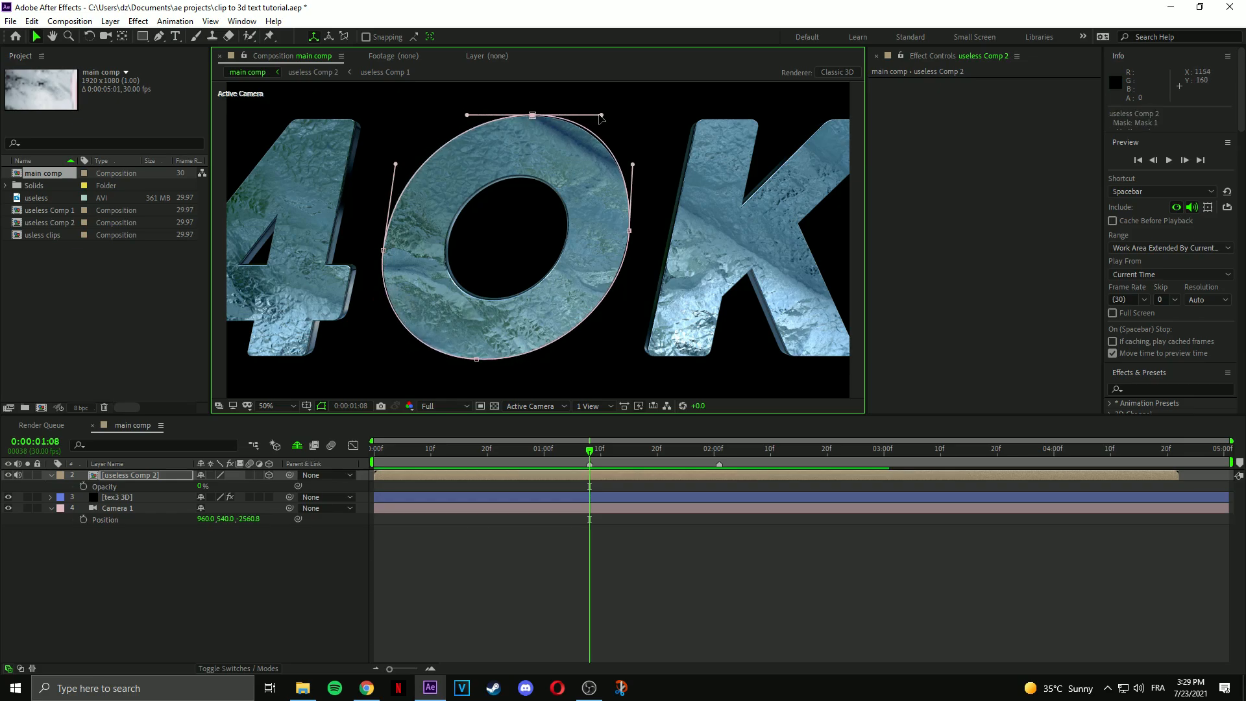
pyautogui.click(107, 476)
pyautogui.click(52, 475)
# Keyframe the O-shaped Mask Path, add a reset rectangle keyframe at 1:04, and Easy Ease both keyframes.
pyautogui.press('m')
pyautogui.click(115, 498)
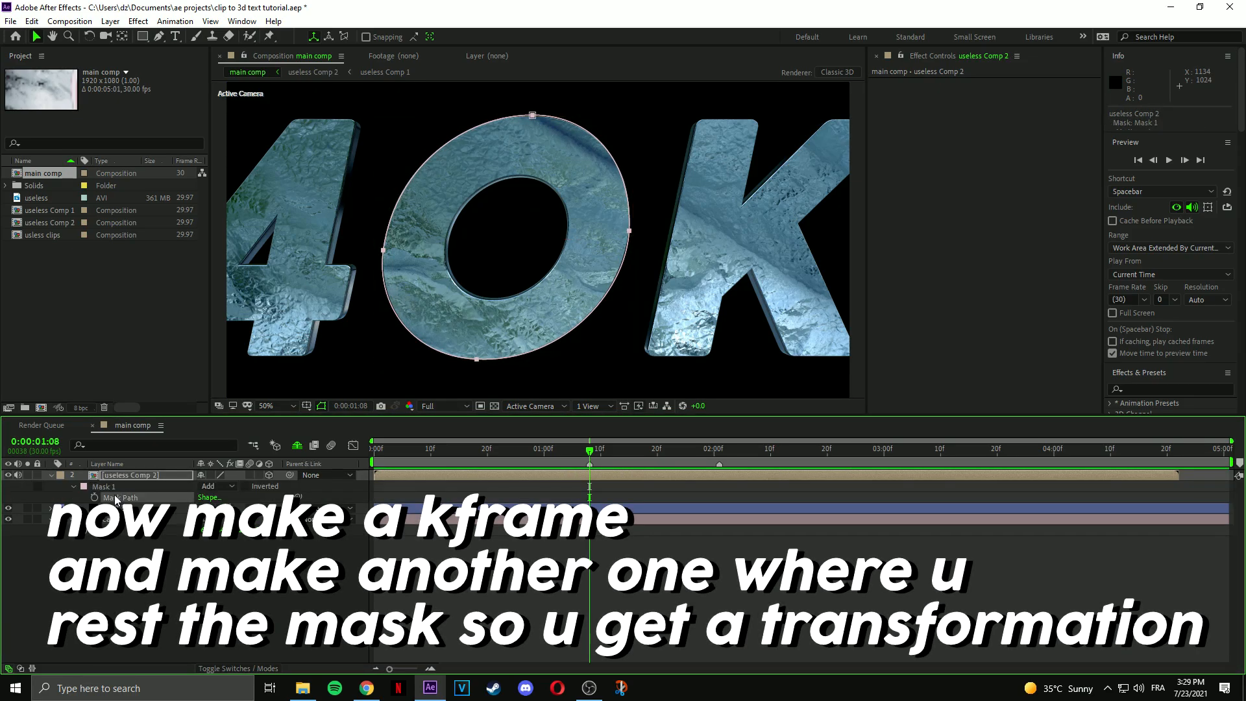
pyautogui.click(207, 498)
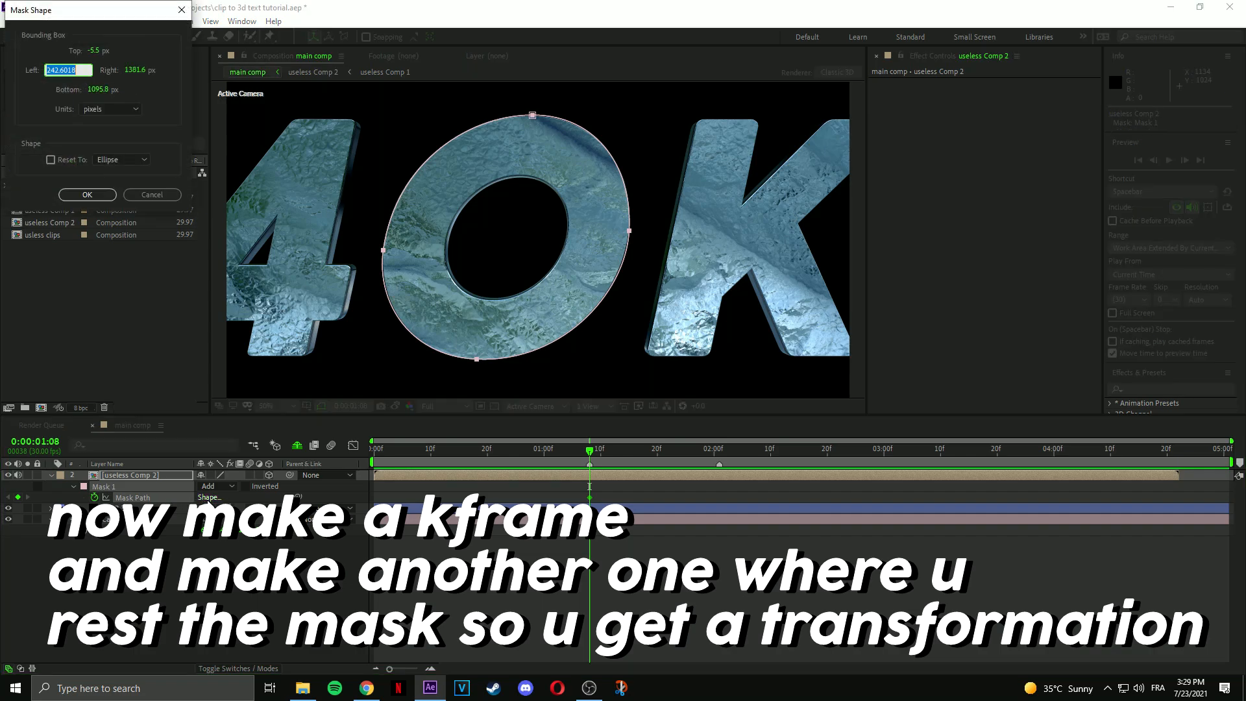
pyautogui.click(87, 195)
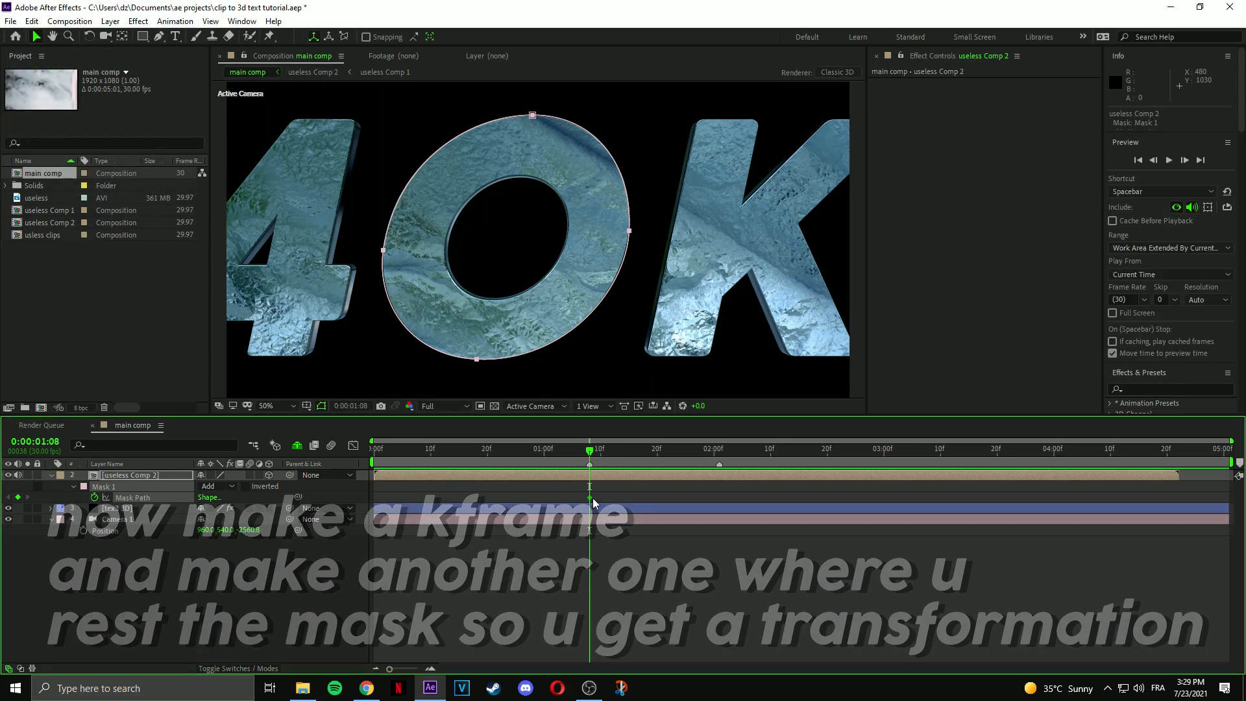
pyautogui.moveTo(589, 498); pyautogui.dragTo(595, 498)
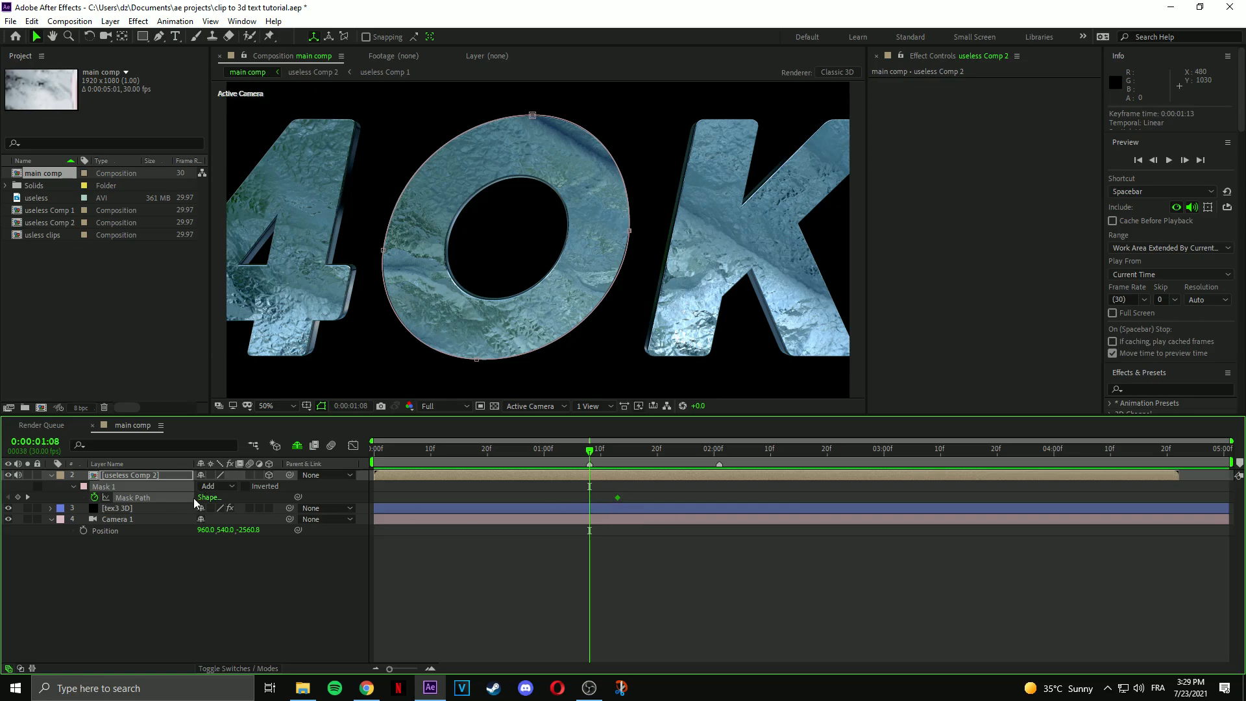
pyautogui.rightClick(166, 500)
pyautogui.click(188, 583)
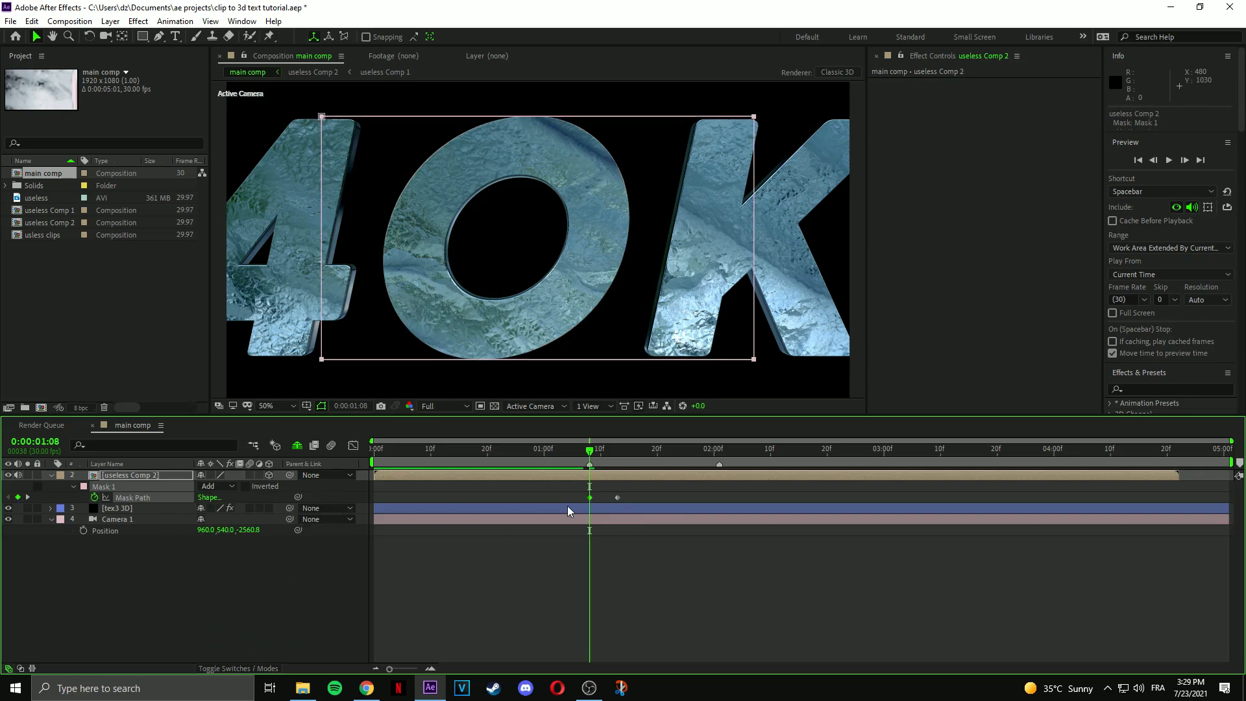
pyautogui.moveTo(591, 499); pyautogui.dragTo(501, 504)
pyautogui.press('F9')
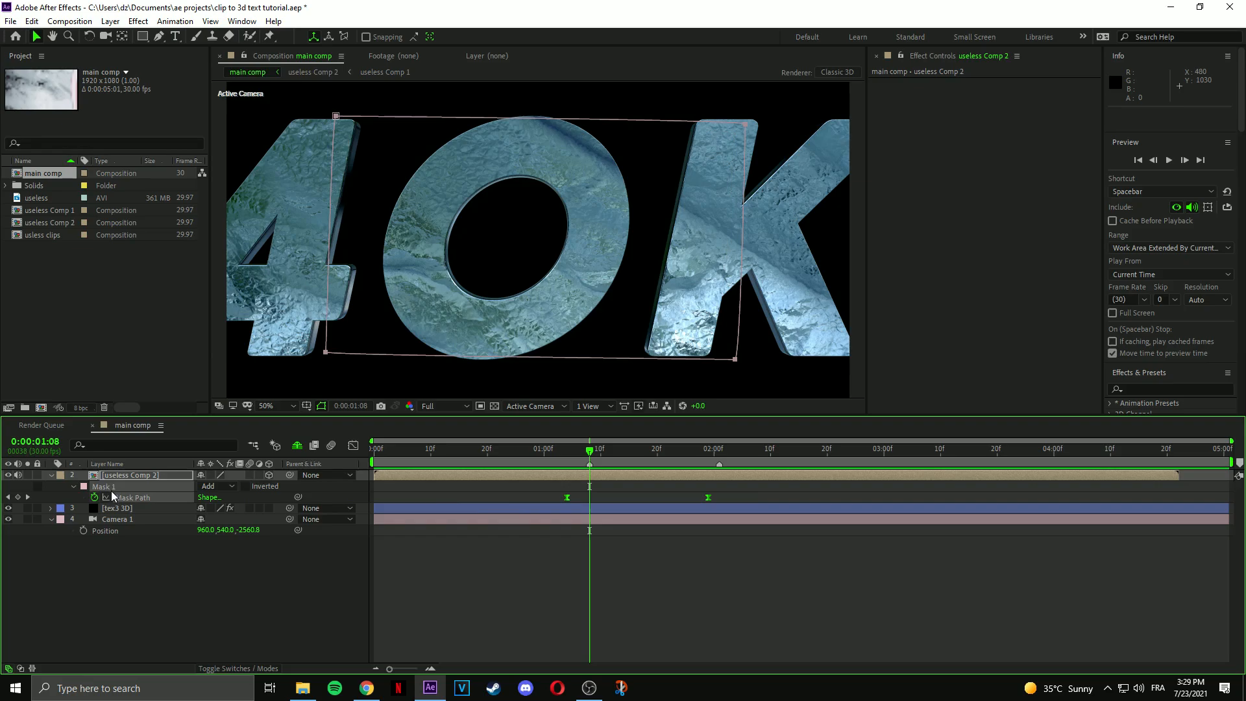
# Raise the anime clip's opacity back to 100%.
pyautogui.press('t')
pyautogui.moveTo(201, 487); pyautogui.dragTo(570, 476)
pyautogui.click(569, 476)
# Reshape the Mask Path speed curve so the transition starts fast, previewing up to 1:20.
pyautogui.press('m')
pyautogui.moveTo(750, 499); pyautogui.dragTo(517, 504)
pyautogui.click(353, 446)
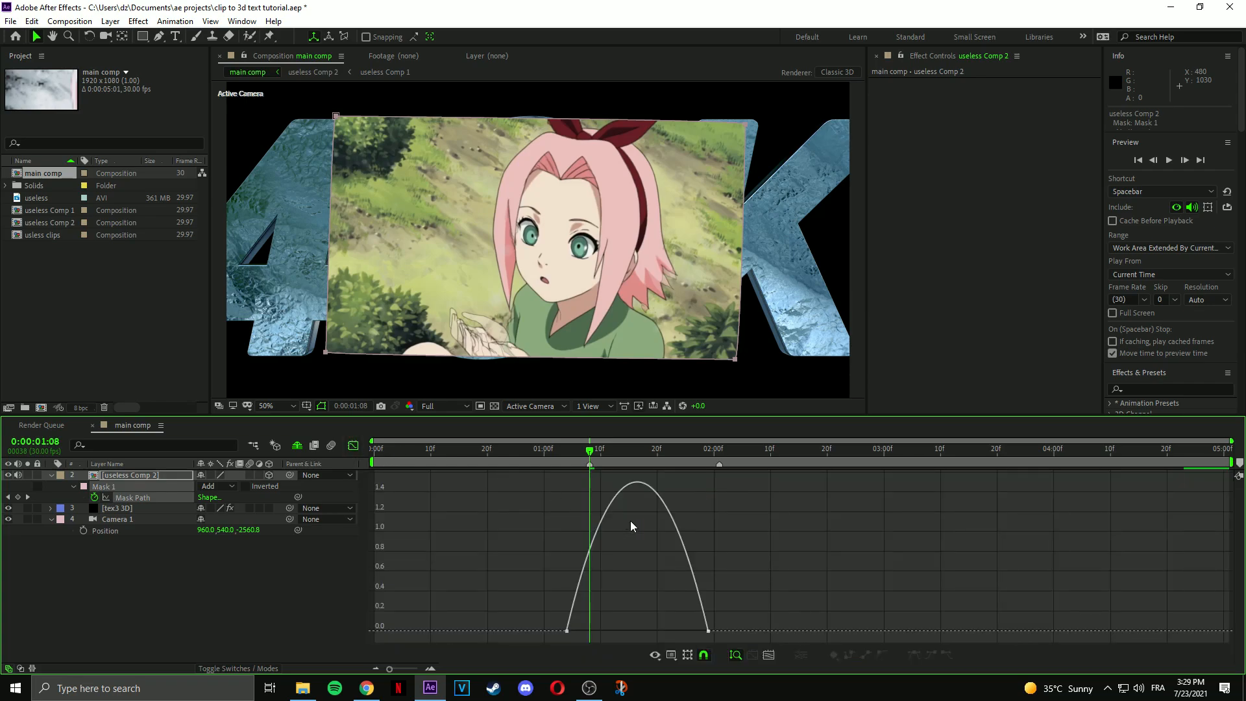
pyautogui.moveTo(683, 630); pyautogui.dragTo(638, 631)
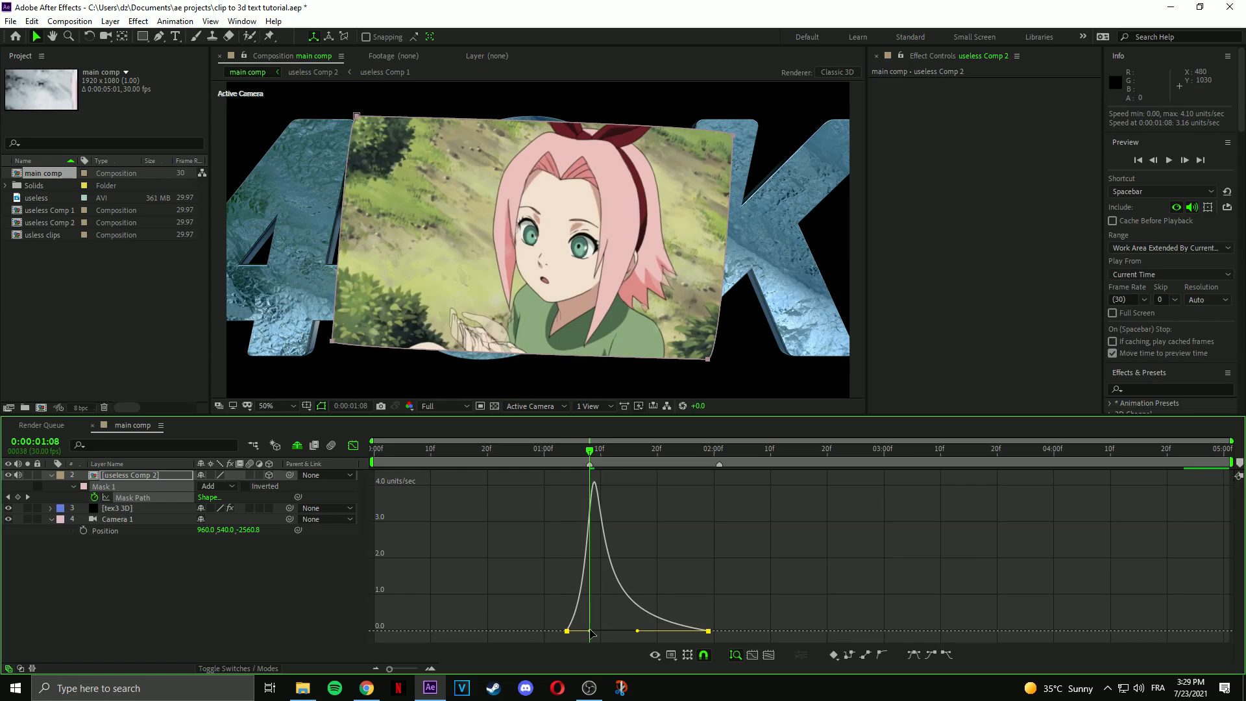
pyautogui.moveTo(590, 631); pyautogui.dragTo(586, 631)
pyautogui.moveTo(595, 453); pyautogui.dragTo(636, 465)
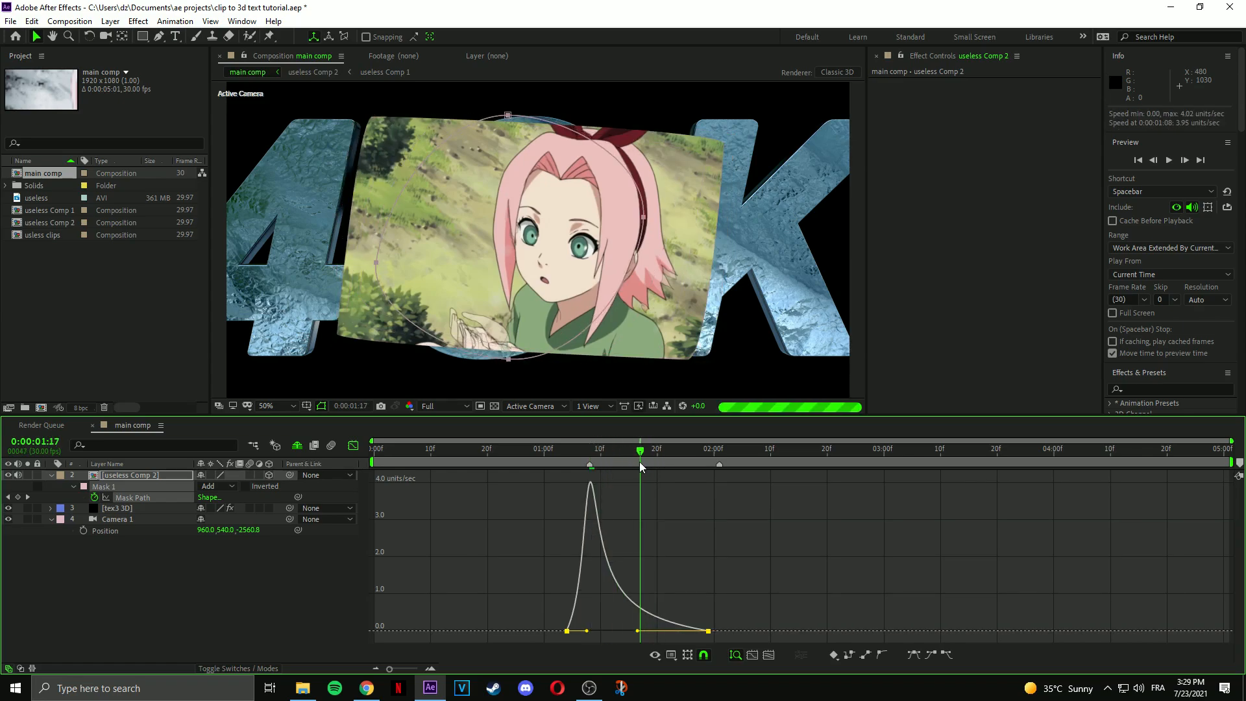
# Set preview resolution to Quarter and move the last mask keyframe to about 1:25 with wider easing.
pyautogui.click(428, 406)
pyautogui.click(435, 483)
pyautogui.click(701, 536)
pyautogui.moveTo(708, 631); pyautogui.dragTo(688, 633)
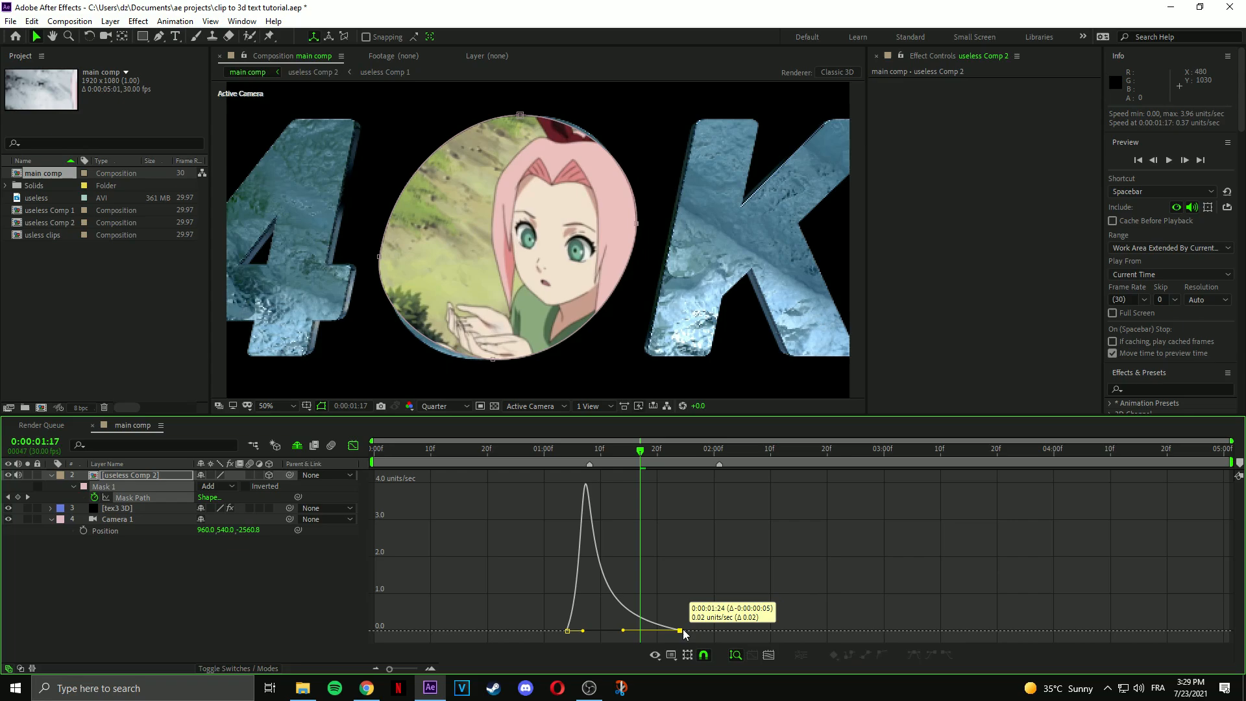
pyautogui.moveTo(684, 630); pyautogui.dragTo(684, 629)
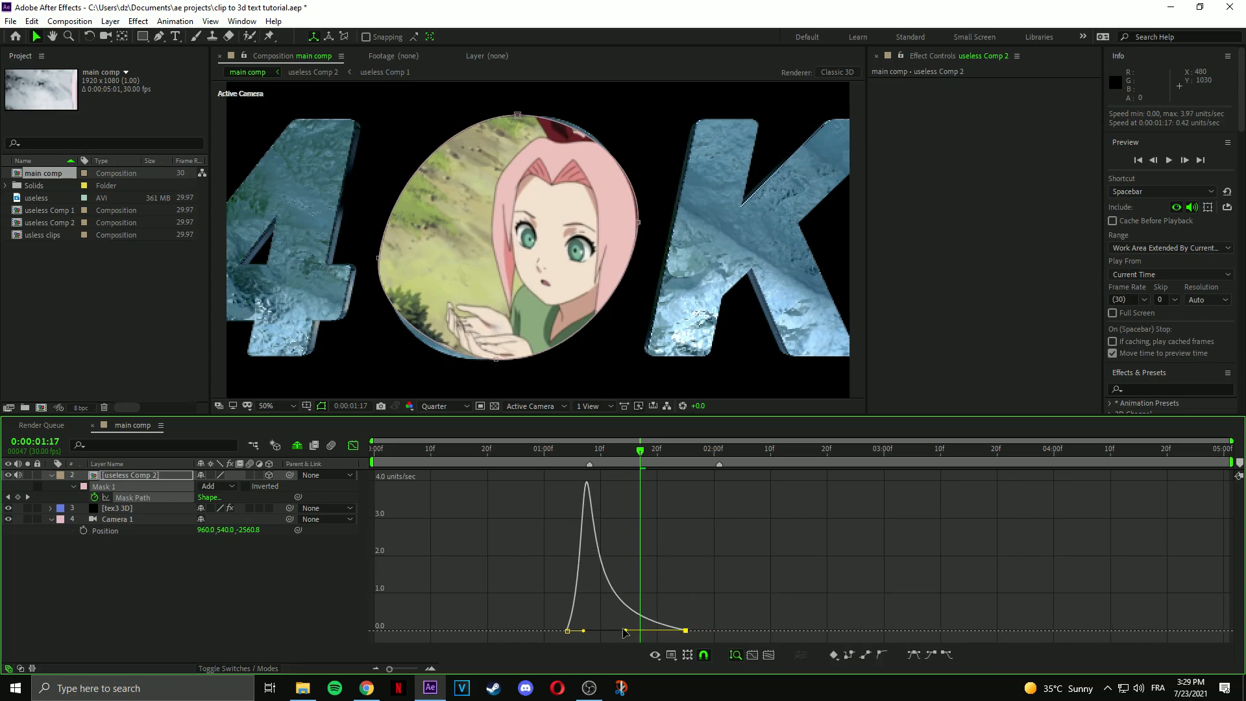
pyautogui.moveTo(584, 631); pyautogui.dragTo(587, 630)
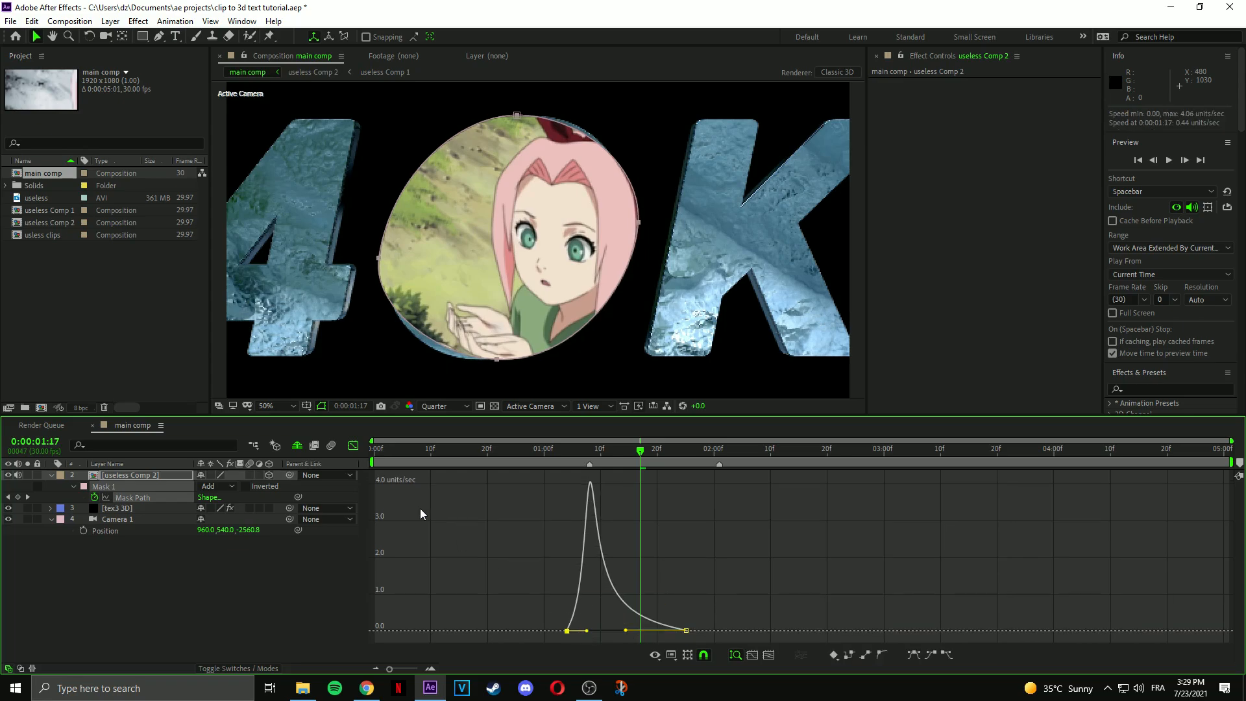
# Play back the mask animation from 1:01 and check the frame at 1:24.
pyautogui.click(354, 446)
pyautogui.moveTo(549, 463)
pyautogui.mouseDown()
pyautogui.moveTo(584, 462)
pyautogui.moveTo(552, 462)
pyautogui.mouseUp()
pyautogui.press('space')
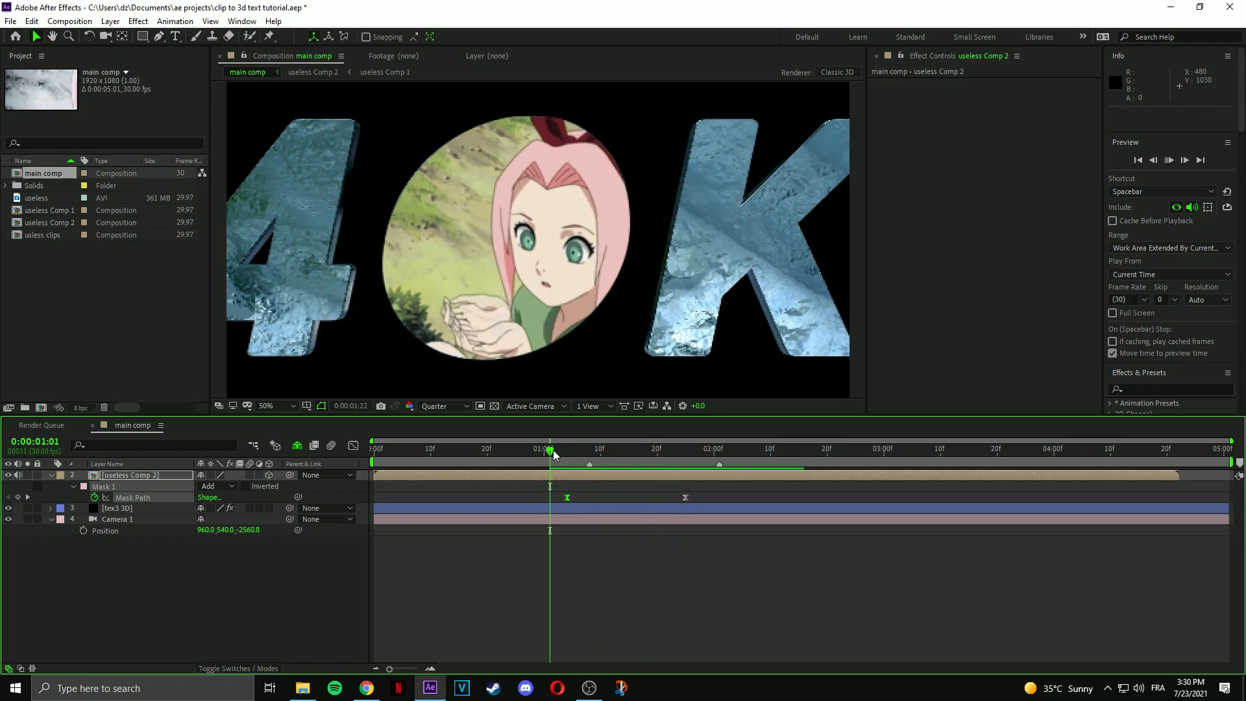
pyautogui.moveTo(553, 455); pyautogui.dragTo(621, 464)
# Reset Camera 1's Position to a fixed 960, 540, -1777.8.
pyautogui.click(602, 519)
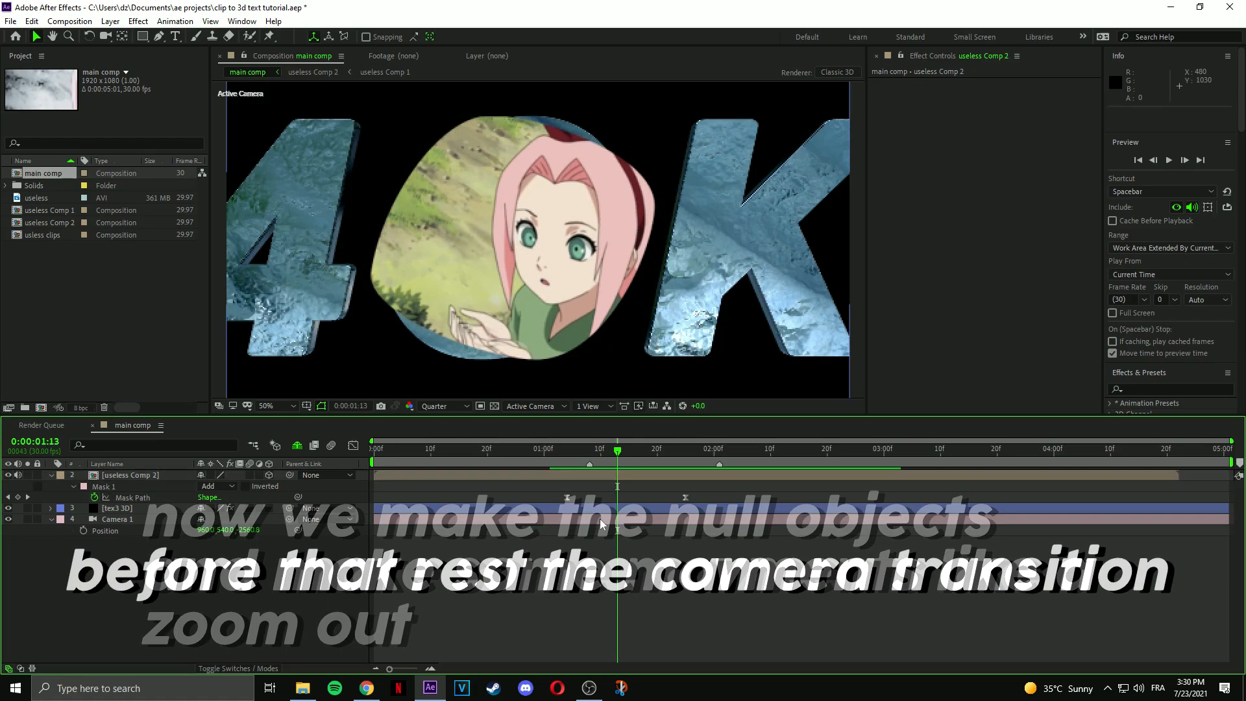
pyautogui.rightClick(121, 531)
pyautogui.click(180, 466)
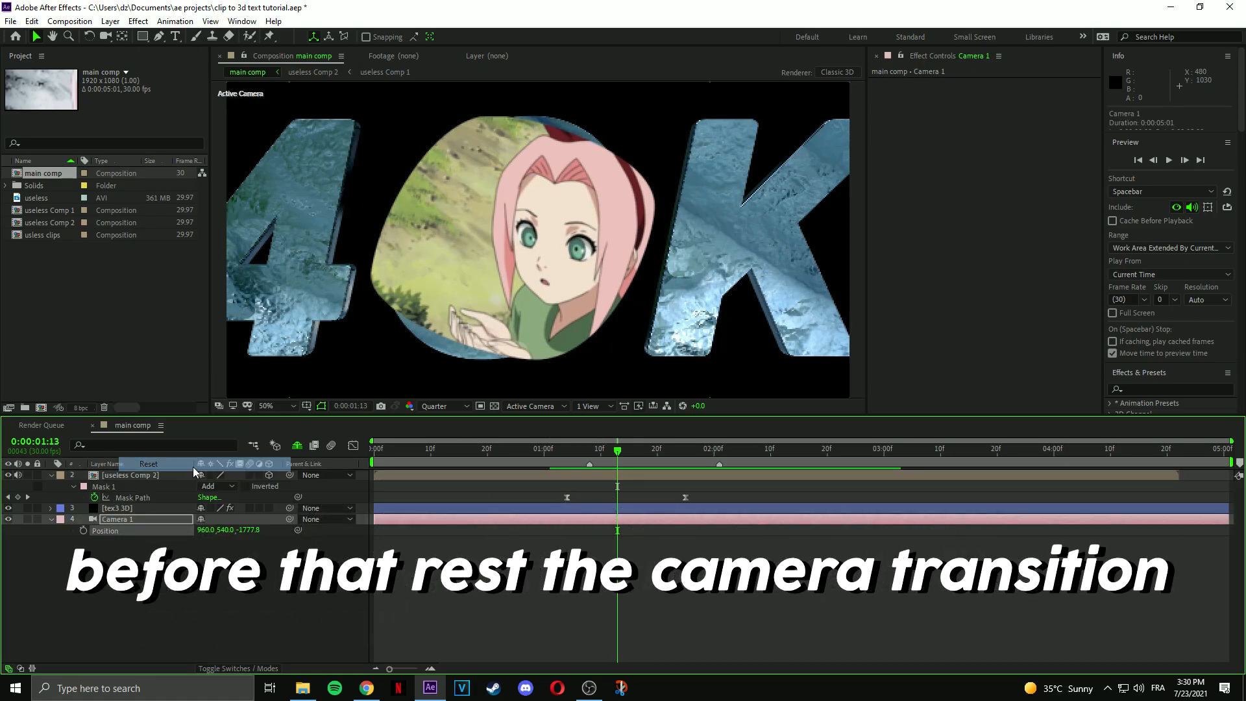
pyautogui.scroll(-2, 465, 309)
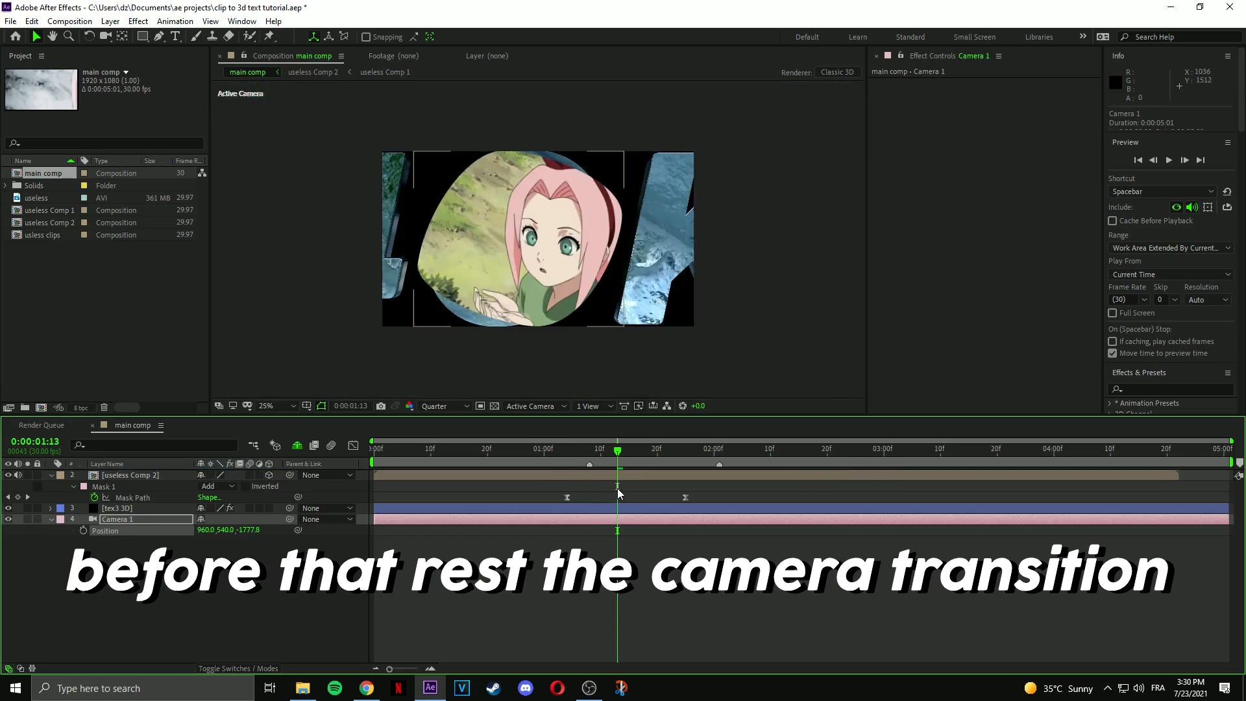
pyautogui.click(585, 538)
pyautogui.click(573, 523)
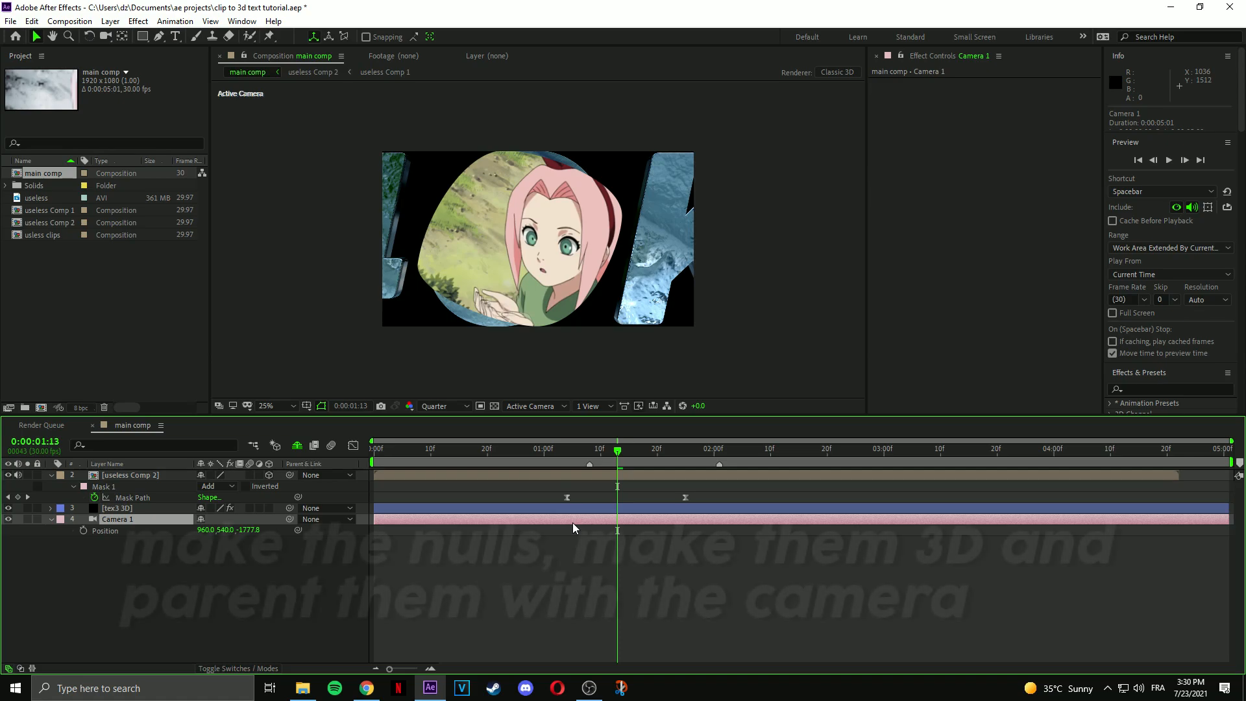
# Create a null, duplicate it three times, and parent Camera 1 and the nulls in a chain.
pyautogui.hotkey('ctrl', 'alt', 'shift', 'y')
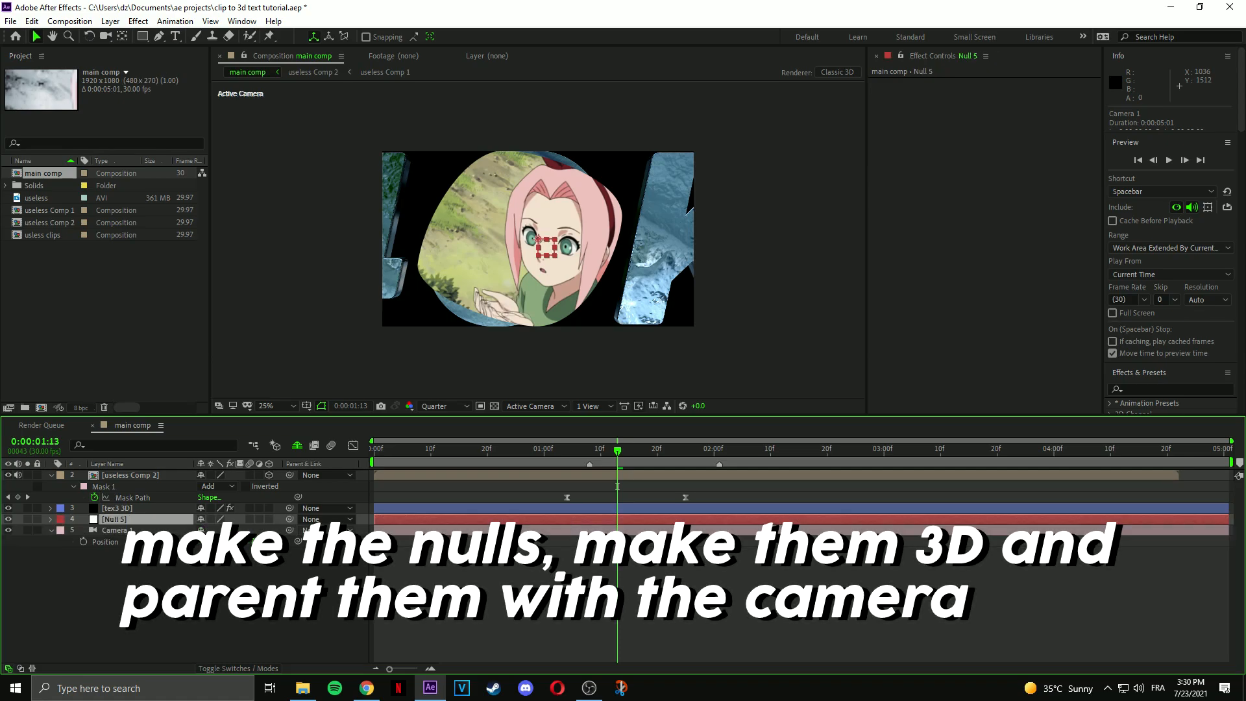
pyautogui.hotkey('ctrl', 'd')
pyautogui.hotkey('ctrl', 'd')
pyautogui.hotkey('ctrl', 'd')
pyautogui.click(185, 564)
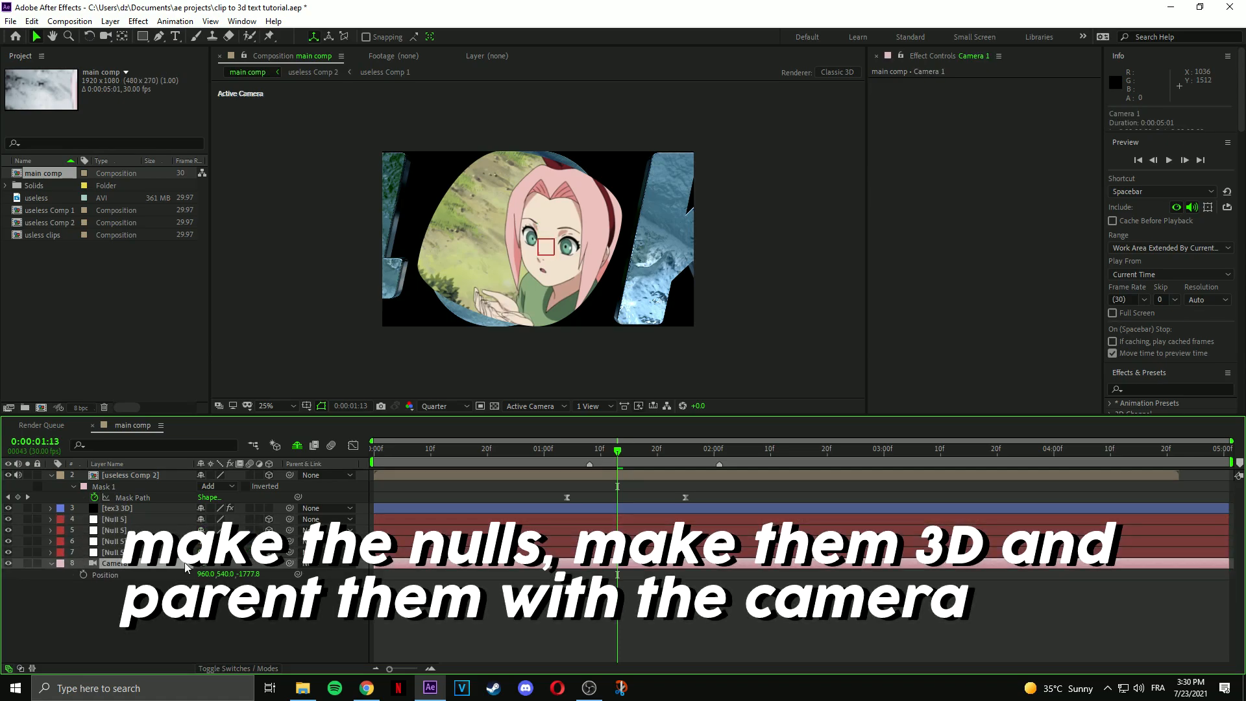
pyautogui.moveTo(289, 563); pyautogui.dragTo(293, 523)
# Animate the bottom null's Position back to Z -726 with eased keyframes and a peaked speed curve.
pyautogui.click(504, 553)
pyautogui.press('p')
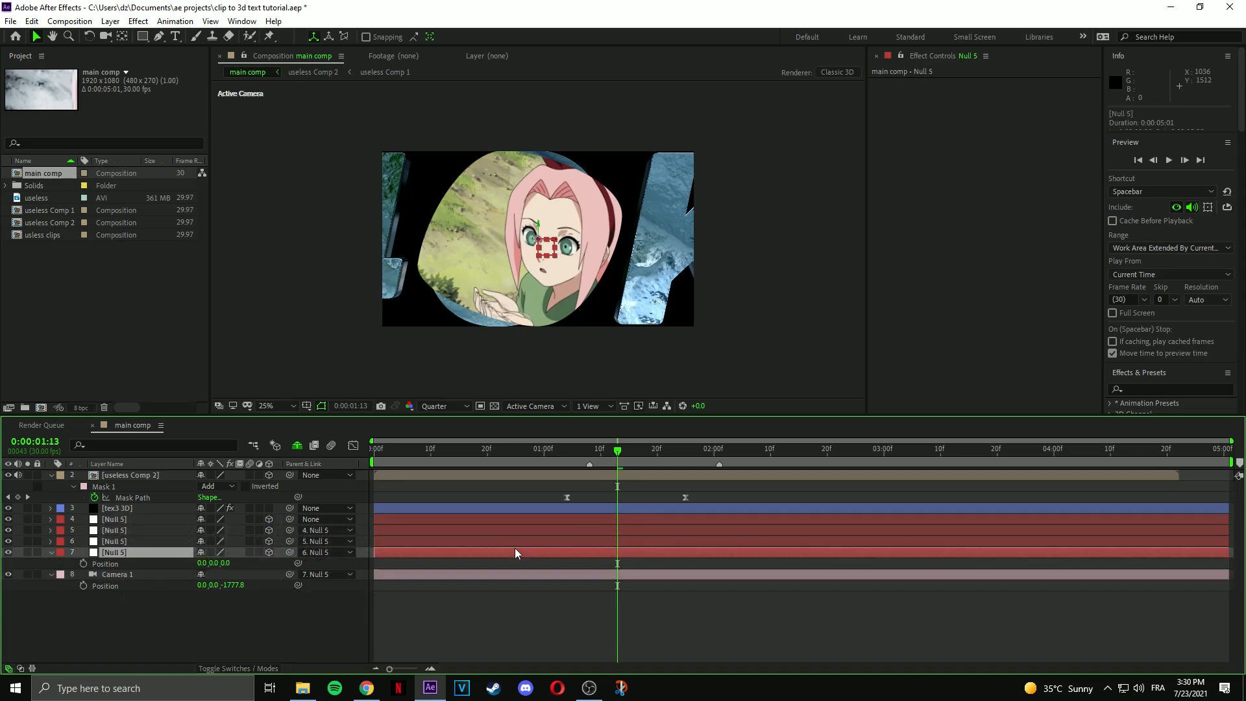
pyautogui.click(83, 565)
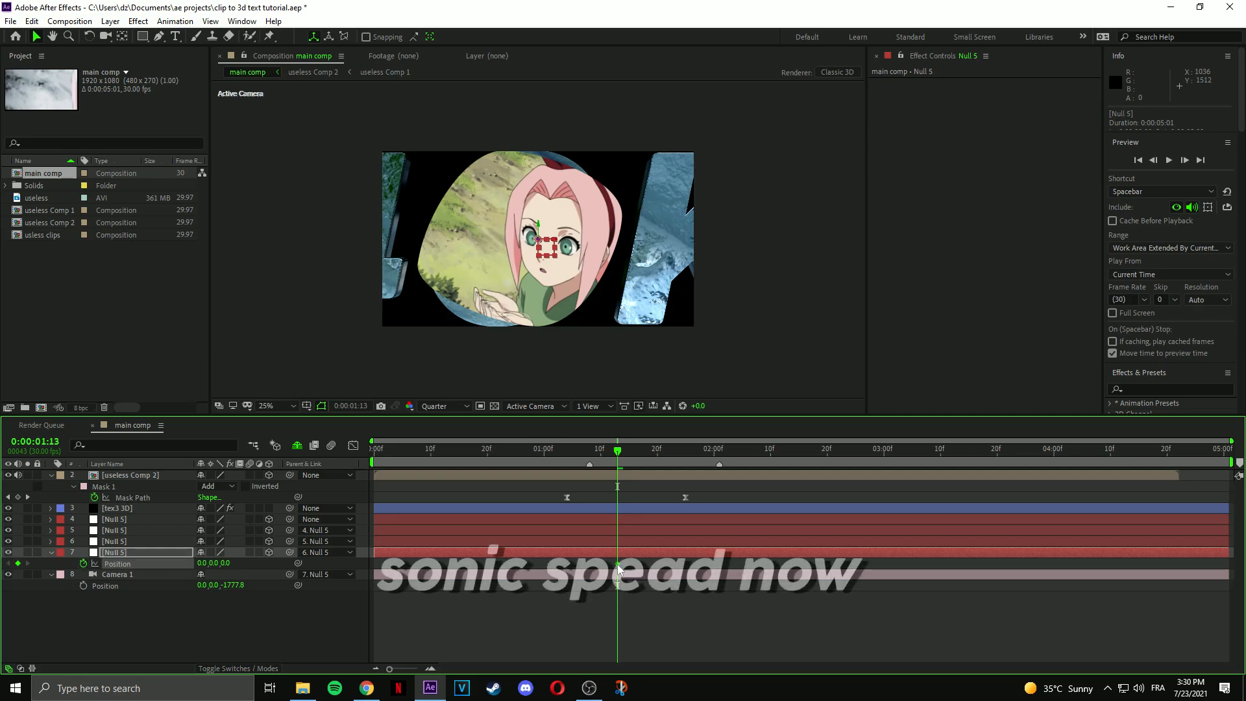
pyautogui.scroll(1, 592, 572)
pyautogui.moveTo(225, 563); pyautogui.dragTo(67, 563)
pyautogui.moveTo(675, 604); pyautogui.dragTo(395, 510)
pyautogui.press('F9')
pyautogui.moveTo(507, 564); pyautogui.dragTo(541, 564)
pyautogui.click(353, 446)
pyautogui.moveTo(654, 631); pyautogui.dragTo(618, 631)
pyautogui.moveTo(563, 631); pyautogui.dragTo(575, 631)
pyautogui.click(354, 447)
# Animate the next null further back along Z from 1:06 to 2:01, eased with a peaked speed curve.
pyautogui.click(115, 541)
pyautogui.press('p')
pyautogui.click(83, 553)
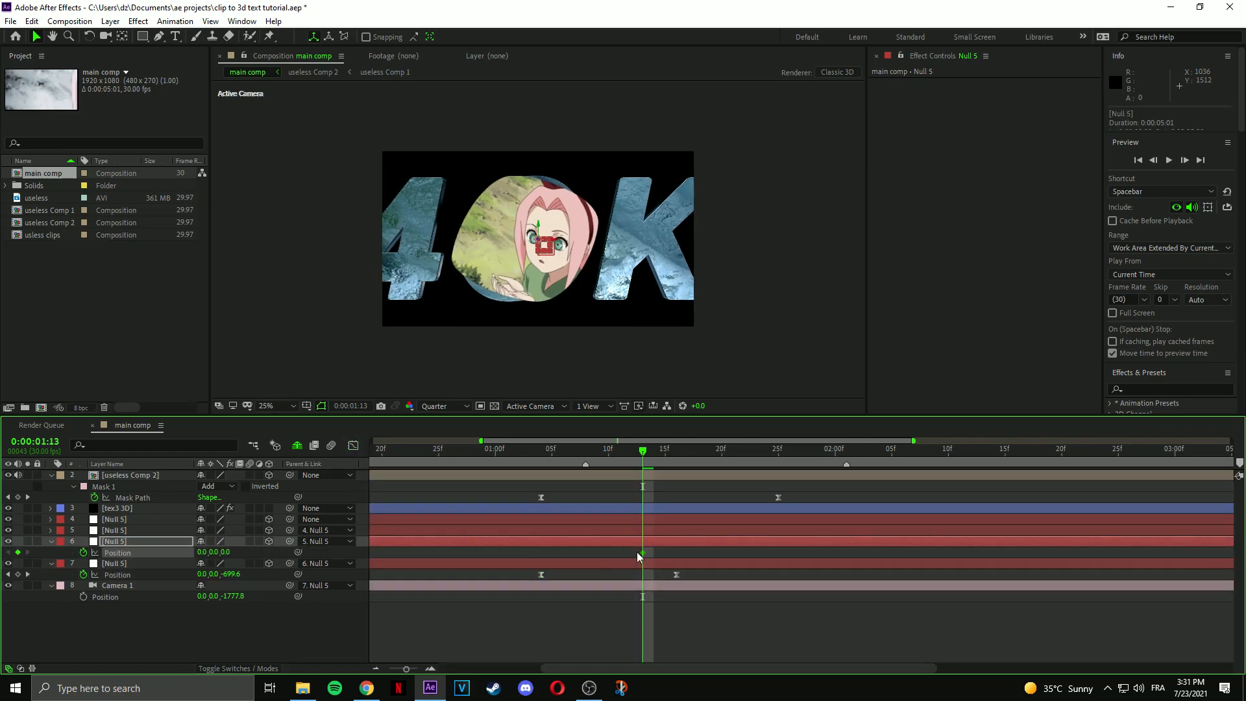
pyautogui.moveTo(642, 553); pyautogui.dragTo(563, 553)
pyautogui.moveTo(642, 451); pyautogui.dragTo(835, 492)
pyautogui.moveTo(227, 553); pyautogui.dragTo(168, 561)
pyautogui.moveTo(873, 567); pyautogui.dragTo(379, 559)
pyautogui.moveTo(835, 553); pyautogui.dragTo(532, 551)
pyautogui.press('F9')
pyautogui.click(354, 447)
pyautogui.moveTo(753, 631); pyautogui.dragTo(799, 631)
pyautogui.moveTo(658, 631); pyautogui.dragTo(579, 632)
pyautogui.click(354, 447)
# At 2:25, reposition the third null so both text lines are framed.
pyautogui.click(130, 530)
pyautogui.press('p')
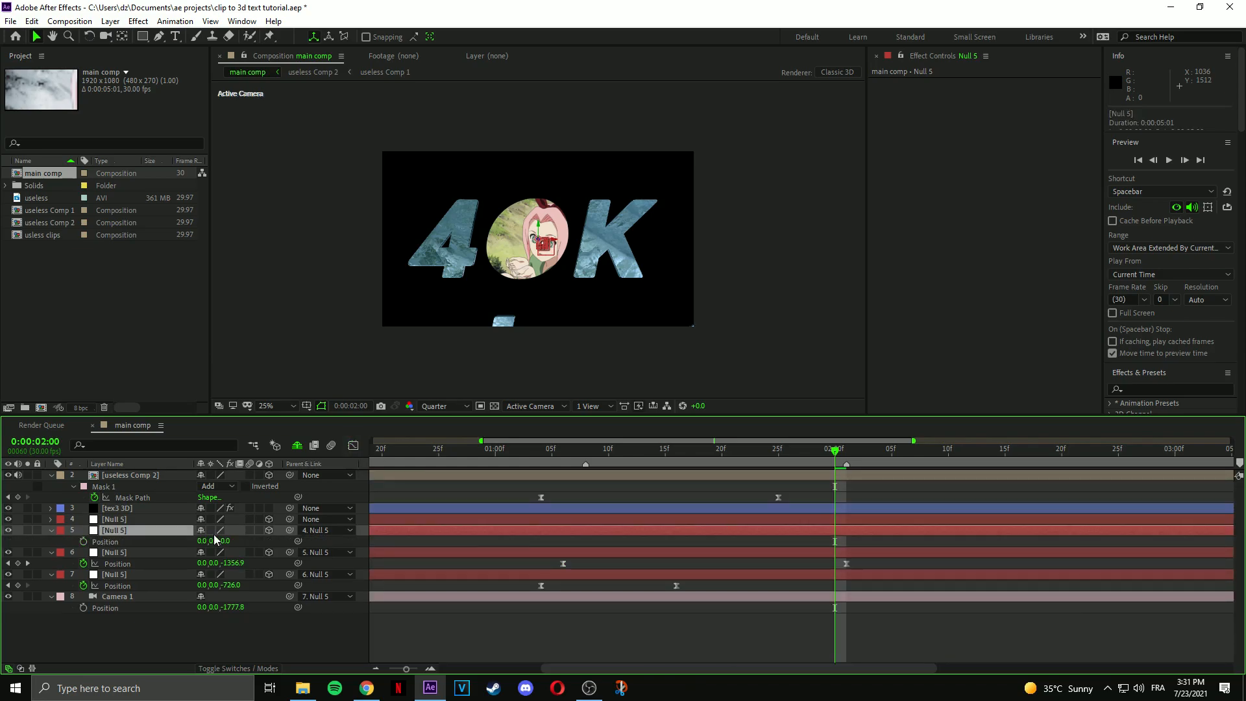
pyautogui.moveTo(835, 450); pyautogui.dragTo(1118, 451)
pyautogui.moveTo(212, 541); pyautogui.dragTo(168, 546)
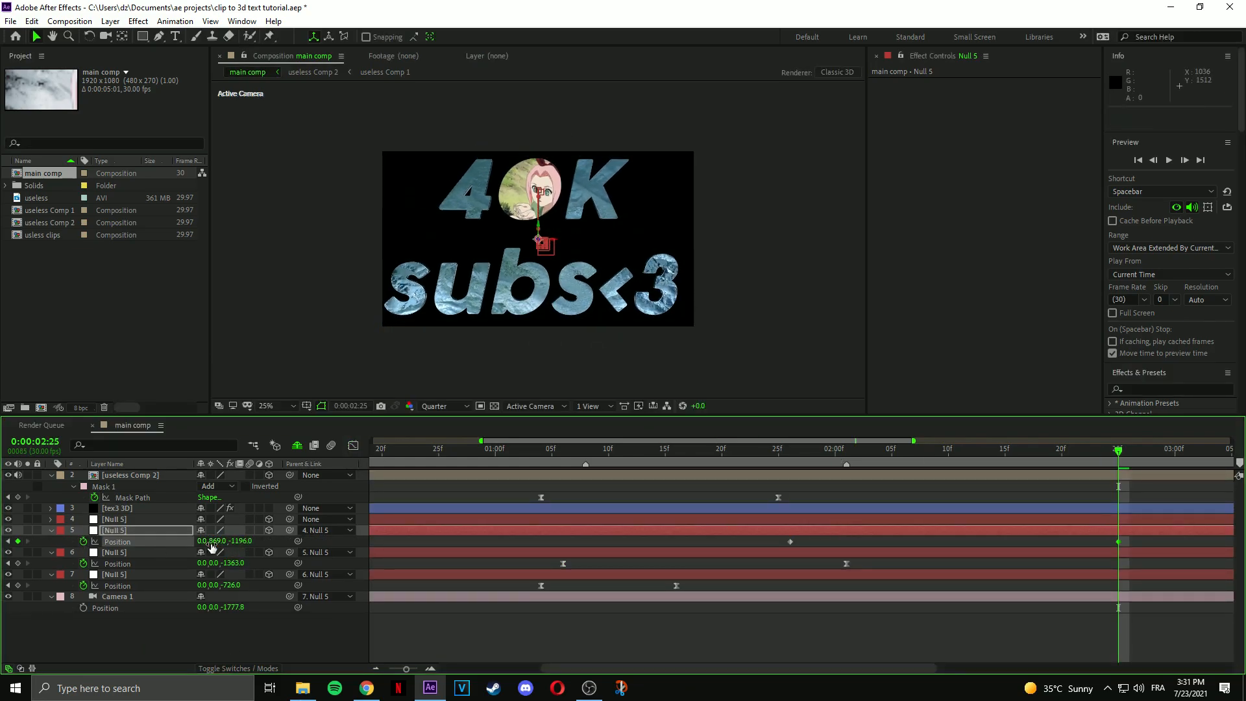
# Return to 1:00 and bring up the null's rotation properties.
pyautogui.click(354, 447)
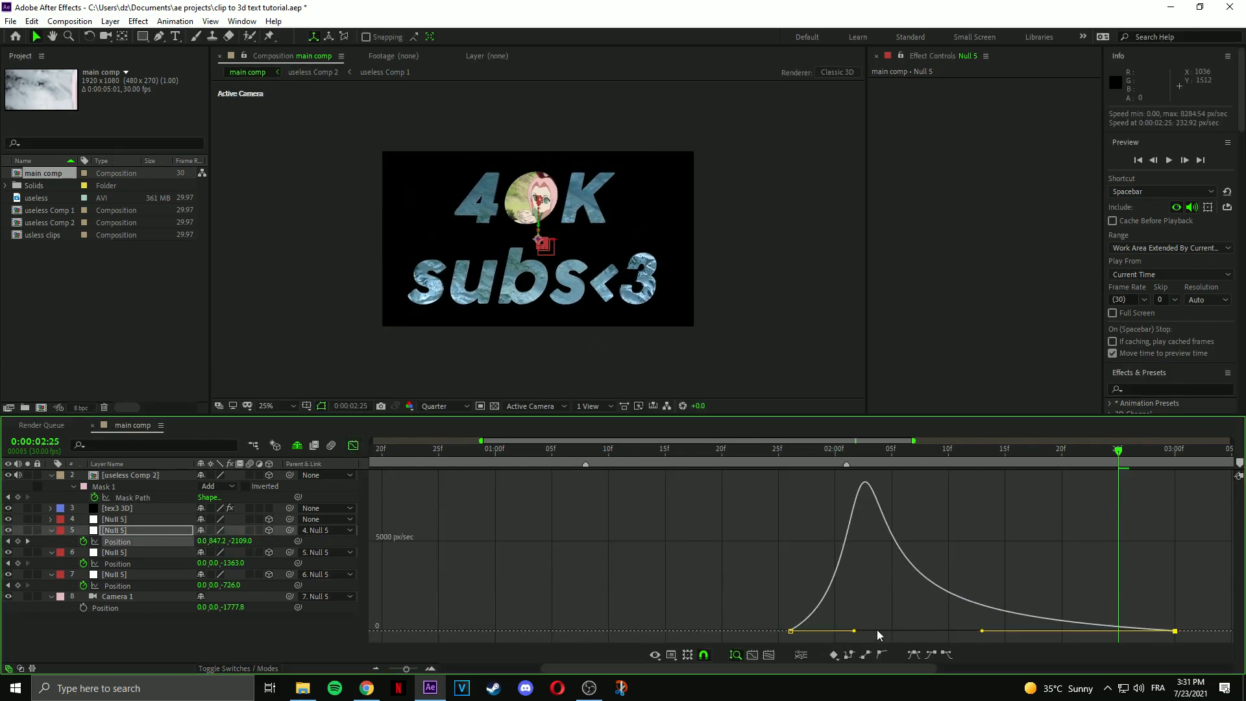
pyautogui.moveTo(1118, 451); pyautogui.dragTo(497, 461)
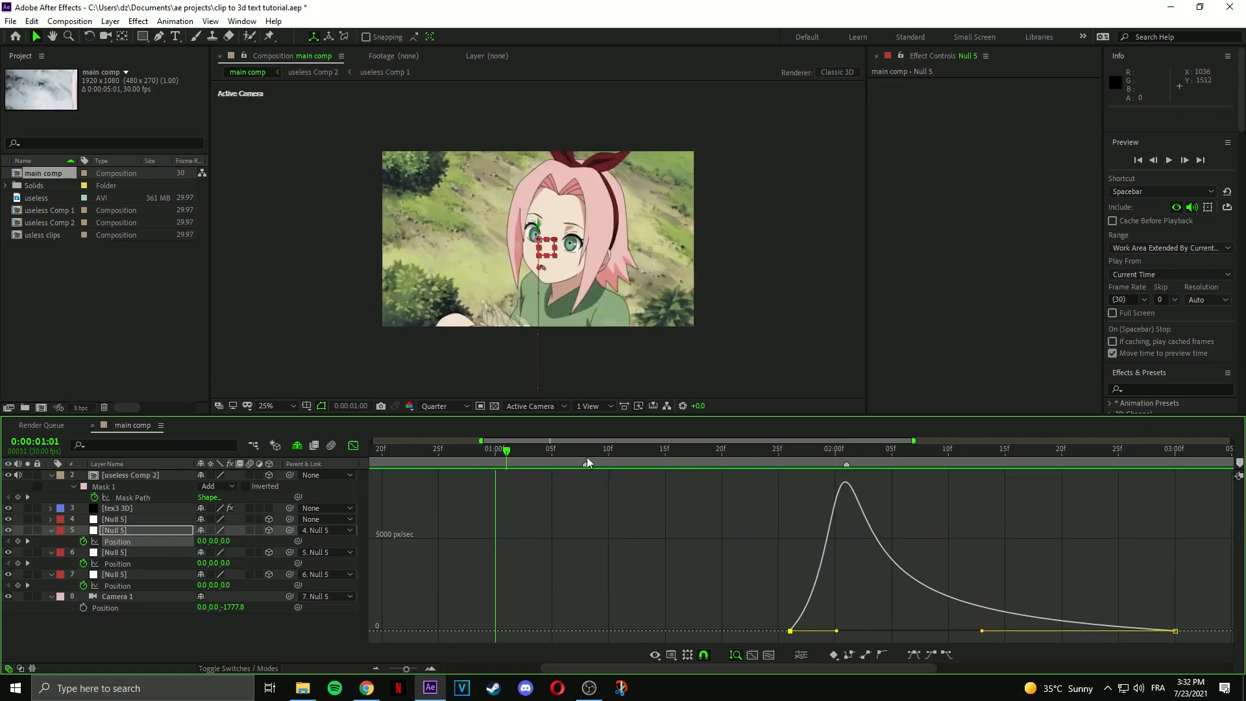
pyautogui.press('space')
pyautogui.hotkey('shift', 'F3')
pyautogui.press('r')
pyautogui.moveTo(214, 553)
pyautogui.mouseDown()
pyautogui.moveTo(228, 556)
pyautogui.moveTo(213, 553)
pyautogui.mouseUp()
pyautogui.hotkey('ctrl', 'z')
# Keyframe the null's X Rotation from about 1:26 to 3:00, eased with a reshaped speed curve.
pyautogui.click(84, 553)
pyautogui.press('u')
pyautogui.moveTo(914, 553); pyautogui.dragTo(1174, 559)
pyautogui.moveTo(211, 552); pyautogui.dragTo(220, 553)
pyautogui.moveTo(915, 554); pyautogui.dragTo(790, 555)
pyautogui.click(184, 553)
pyautogui.press('F9')
pyautogui.hotkey('shift', 'F3')
pyautogui.moveTo(1111, 481); pyautogui.dragTo(989, 481)
pyautogui.moveTo(854, 482); pyautogui.dragTo(847, 481)
# At 3:00, set the null's X Rotation to -24 and Position Y to -208.
pyautogui.moveTo(726, 454); pyautogui.dragTo(1175, 469)
pyautogui.click(354, 446)
pyautogui.moveTo(220, 540); pyautogui.dragTo(217, 448)
pyautogui.press('space')
pyautogui.moveTo(1178, 450); pyautogui.dragTo(1178, 486)
pyautogui.moveTo(214, 553); pyautogui.dragTo(271, 205)
pyautogui.moveTo(1215, 541); pyautogui.dragTo(755, 558)
# Pull the null's speed-curve peak earlier and preview the tilting camera move.
pyautogui.hotkey('shift', 'F3')
pyautogui.moveTo(1113, 628); pyautogui.dragTo(1026, 629)
pyautogui.moveTo(856, 629); pyautogui.dragTo(829, 629)
pyautogui.moveTo(1026, 629); pyautogui.dragTo(957, 628)
pyautogui.moveTo(828, 629); pyautogui.dragTo(839, 629)
pyautogui.press('space')
pyautogui.moveTo(1177, 451); pyautogui.dragTo(540, 454)
pyautogui.press('space')
pyautogui.press('space')
pyautogui.click(353, 445)
pyautogui.click(690, 549)
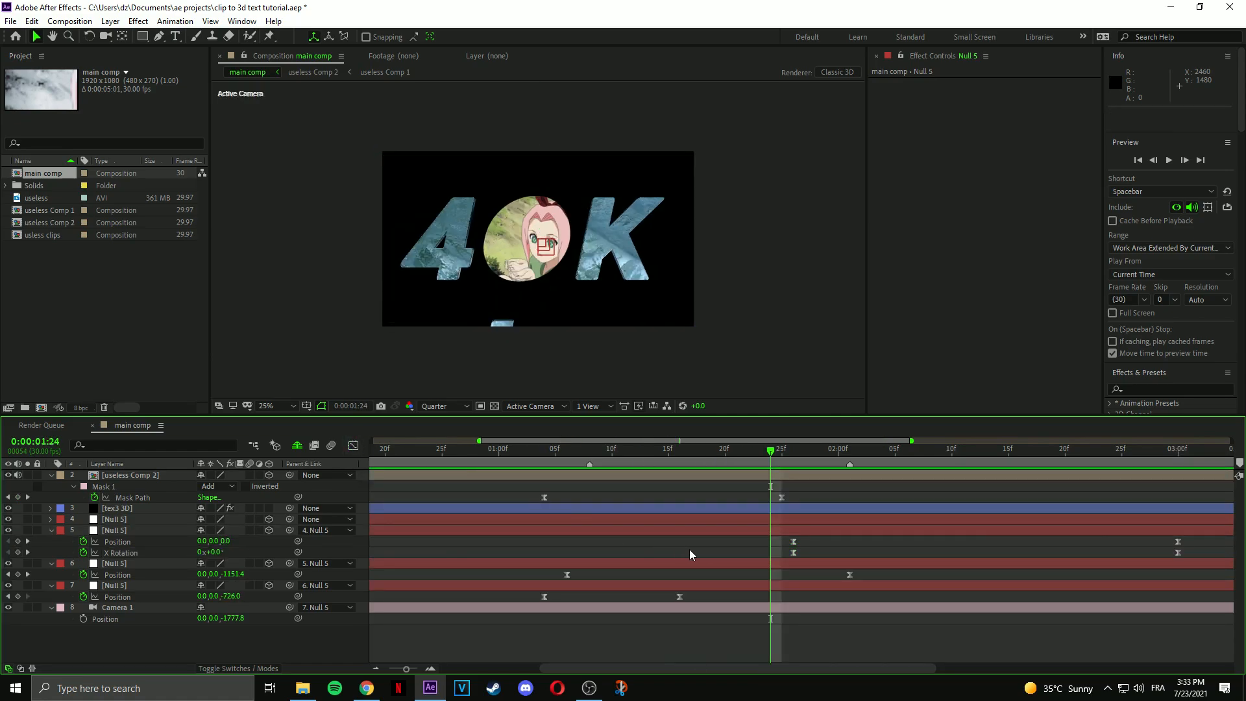
pyautogui.moveTo(770, 459); pyautogui.dragTo(804, 461)
# Set starting keyframes at 1:27 for Element's Multi-Object Rotation Random, Scatter Multi and Z Scatter.
pyautogui.click(824, 511)
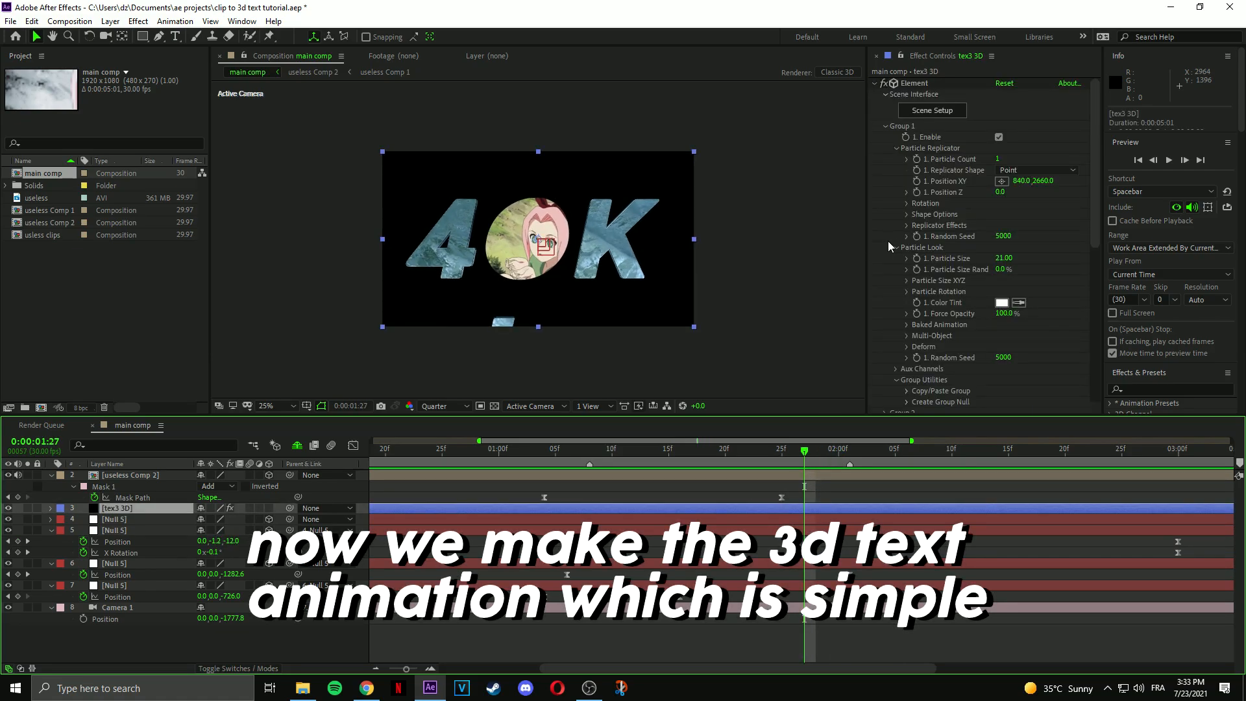
pyautogui.scroll(-2, 889, 247)
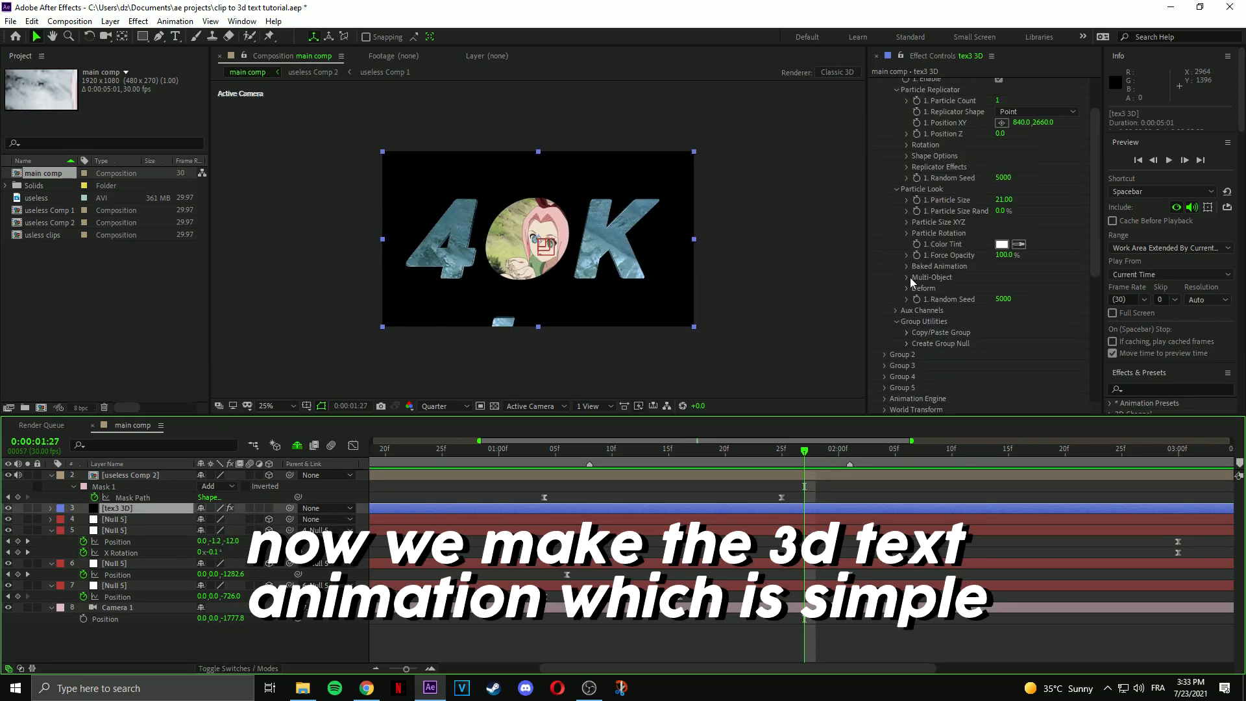
pyautogui.click(908, 277)
pyautogui.scroll(-3, 960, 285)
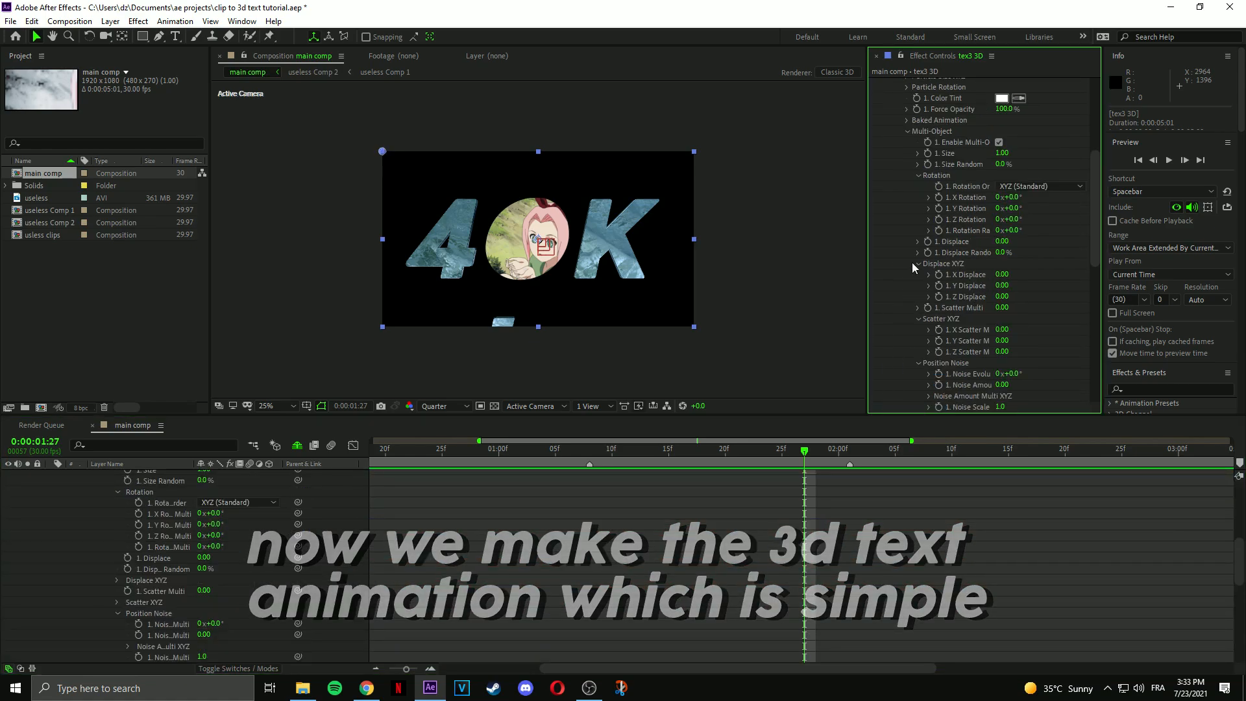
pyautogui.click(792, 581)
pyautogui.press('u')
pyautogui.click(939, 230)
pyautogui.click(928, 308)
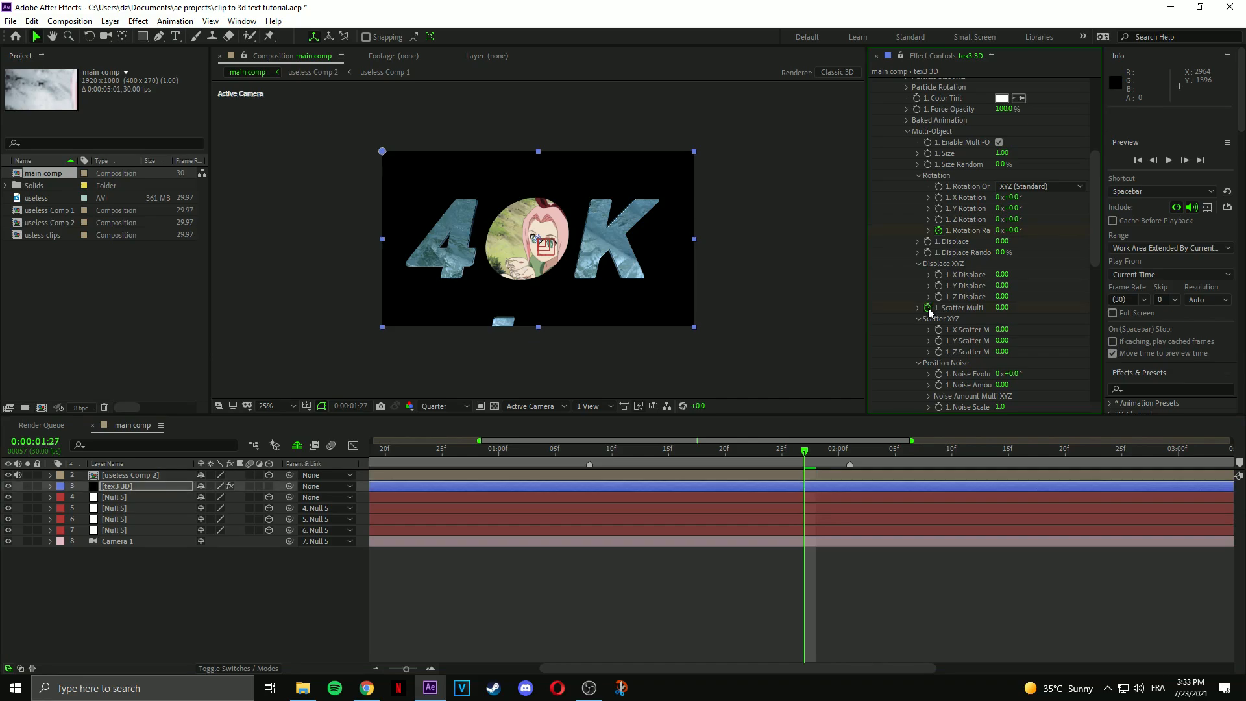
pyautogui.click(939, 352)
pyautogui.press('u')
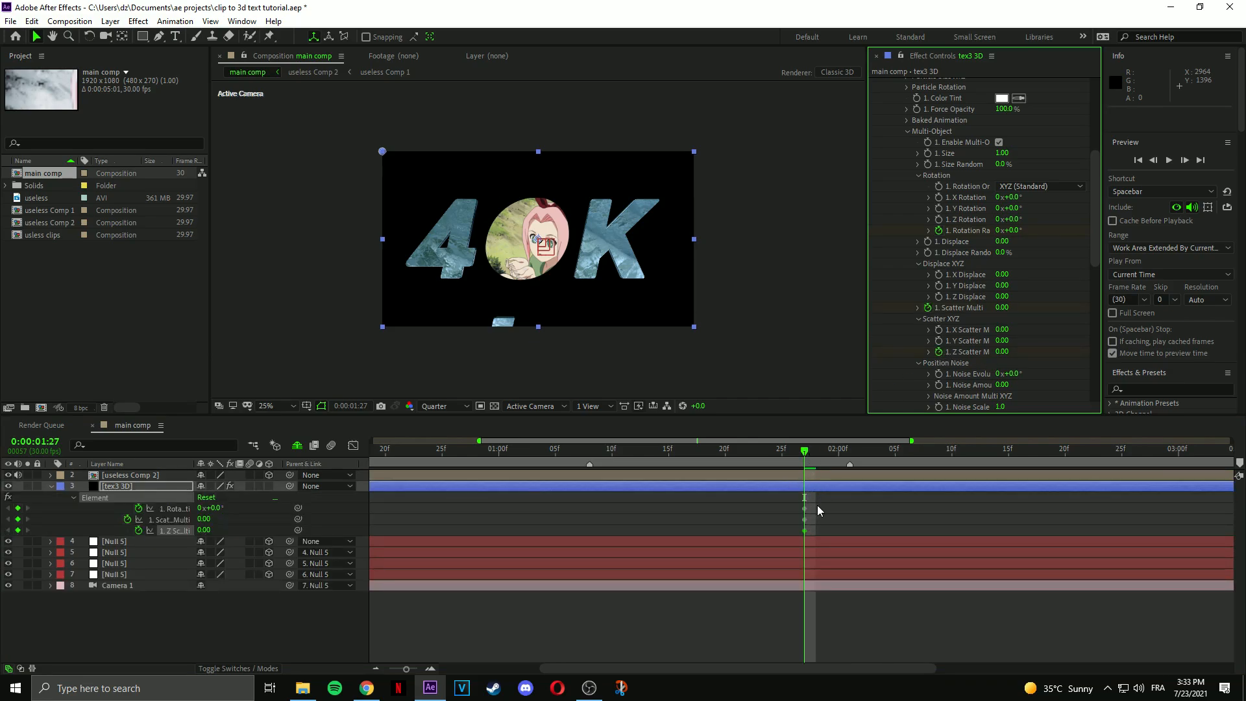
# At 2:27, raise Rotation Random, Scatter Multi and Z Scatter, then graph all six keyframes.
pyautogui.moveTo(805, 451); pyautogui.dragTo(1148, 471)
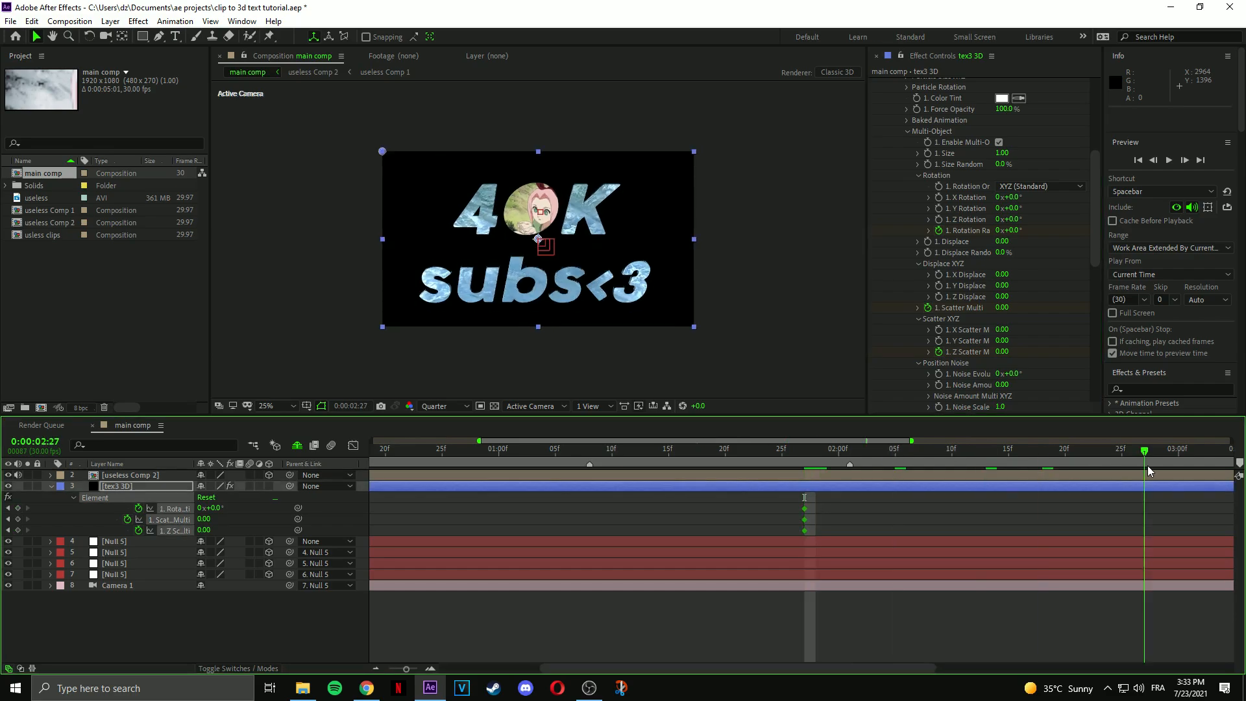
pyautogui.moveTo(1010, 236); pyautogui.dragTo(978, 251)
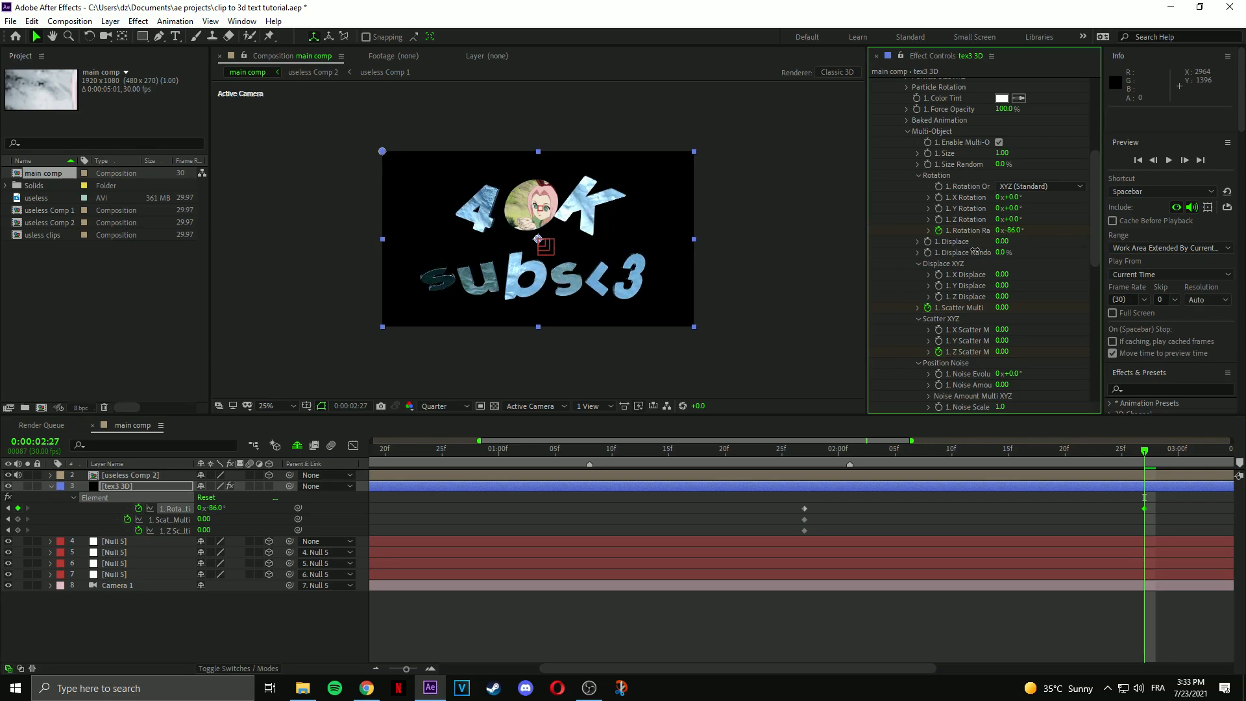
pyautogui.moveTo(1001, 307); pyautogui.dragTo(1234, 286)
pyautogui.moveTo(1115, 300); pyautogui.dragTo(1060, 308)
pyautogui.moveTo(1005, 352); pyautogui.dragTo(456, 394)
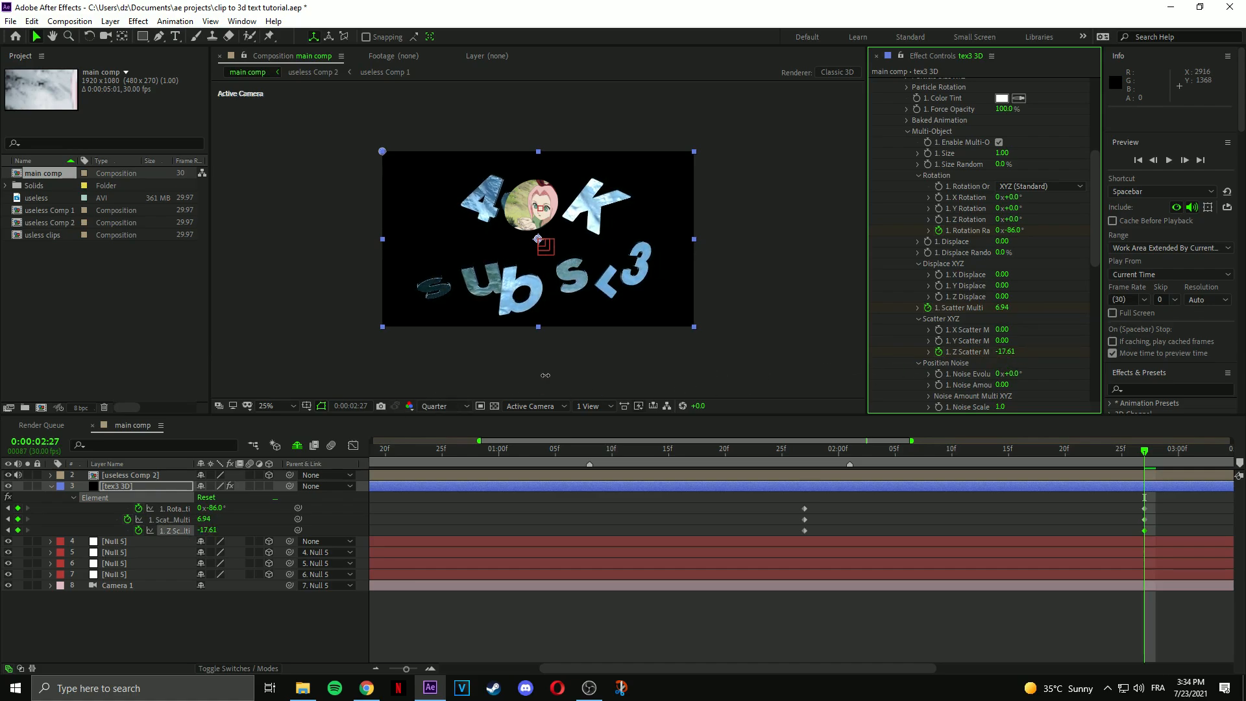
pyautogui.moveTo(1154, 512); pyautogui.dragTo(1146, 532)
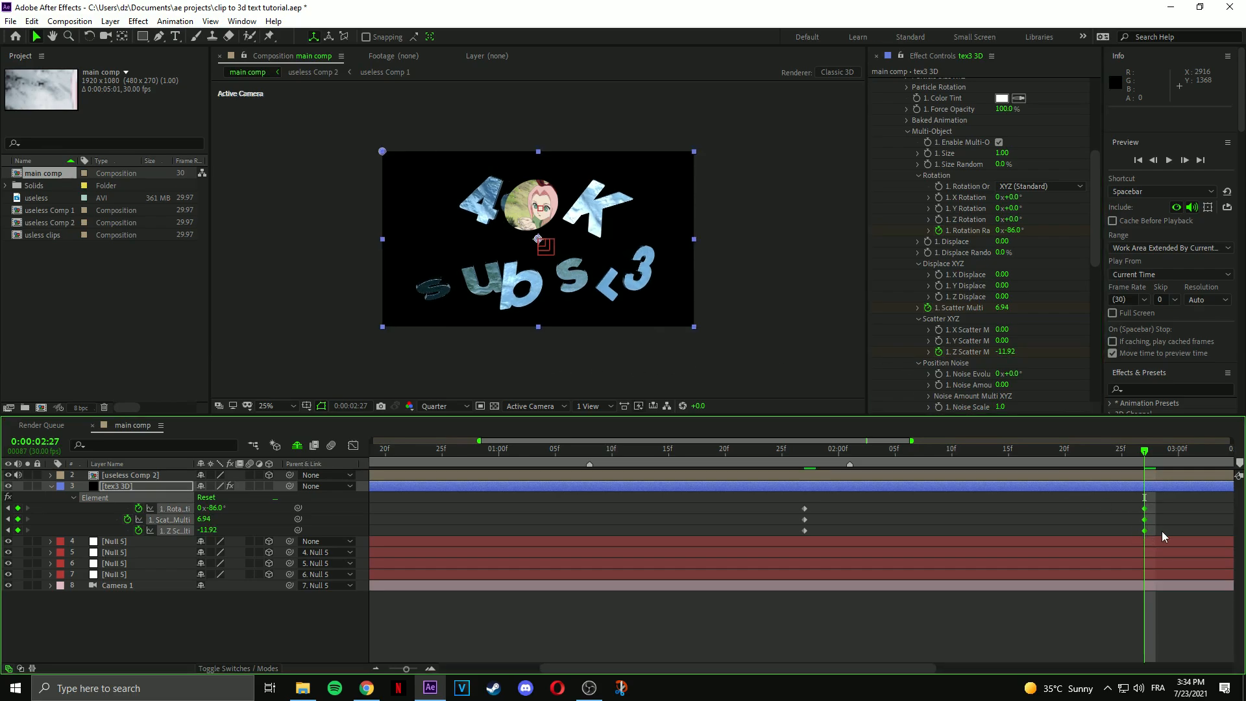
pyautogui.moveTo(1206, 500); pyautogui.dragTo(779, 553)
pyautogui.hotkey('shift', 'F3')
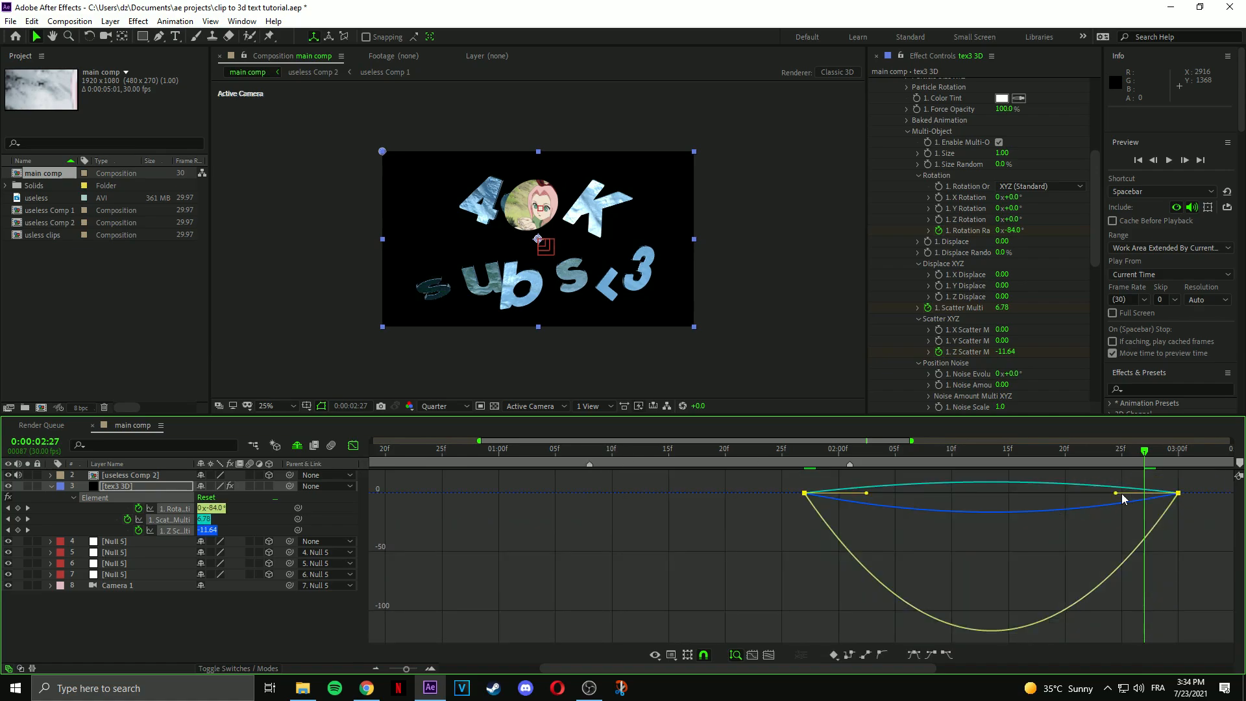
# Reshape the keyframe curves into a sharp dip and play the text animation from 1:25.
pyautogui.moveTo(1192, 550); pyautogui.dragTo(772, 470)
pyautogui.moveTo(960, 493); pyautogui.dragTo(764, 486)
pyautogui.moveTo(873, 510); pyautogui.dragTo(844, 495)
pyautogui.click(780, 461)
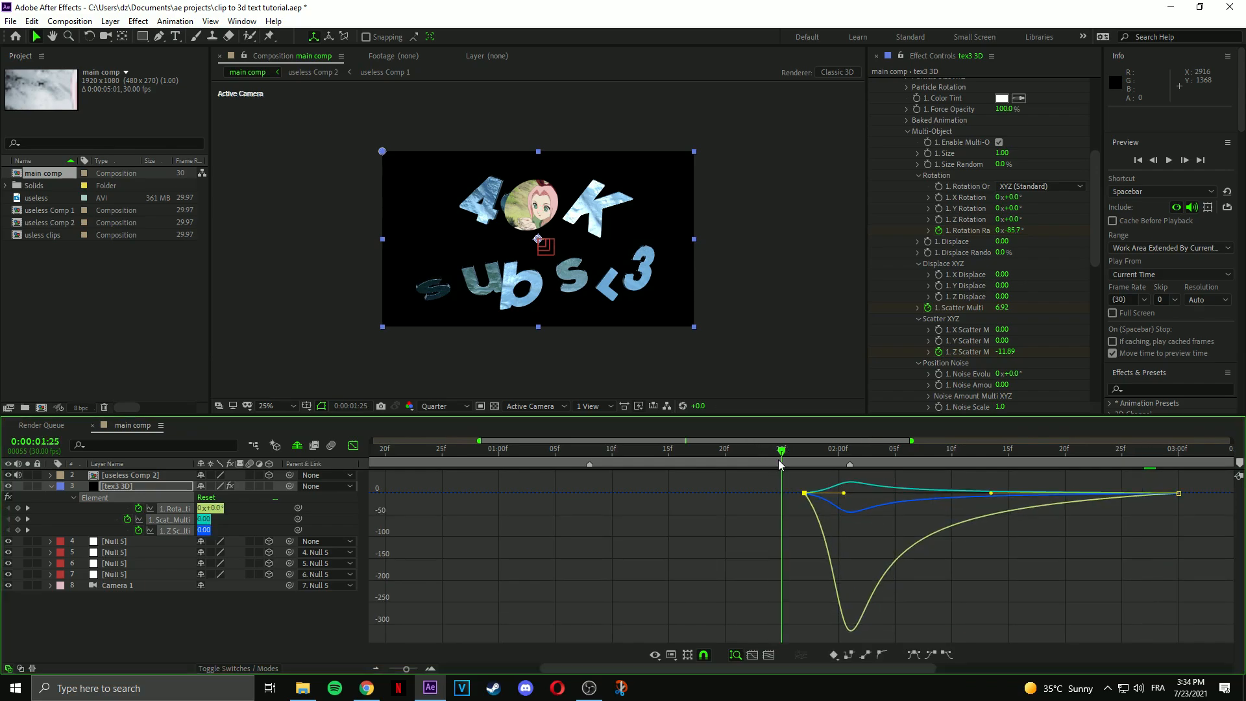
pyautogui.press('space')
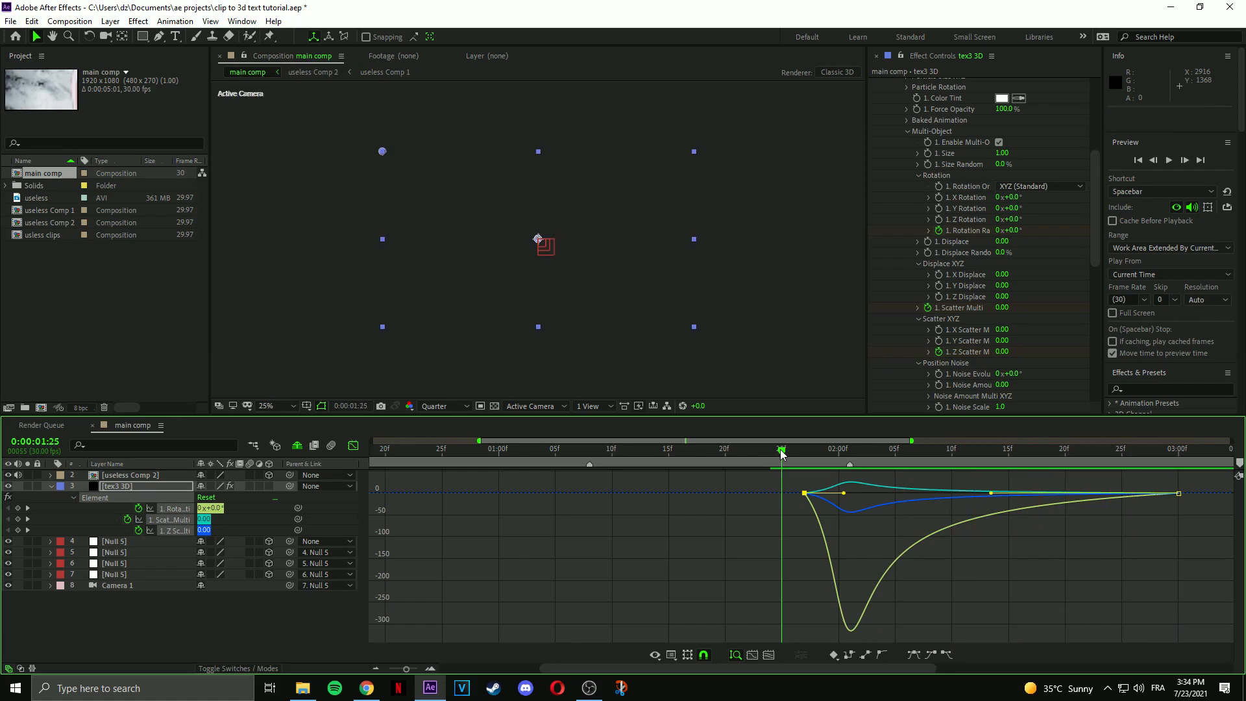
pyautogui.moveTo(780, 452); pyautogui.dragTo(1034, 458)
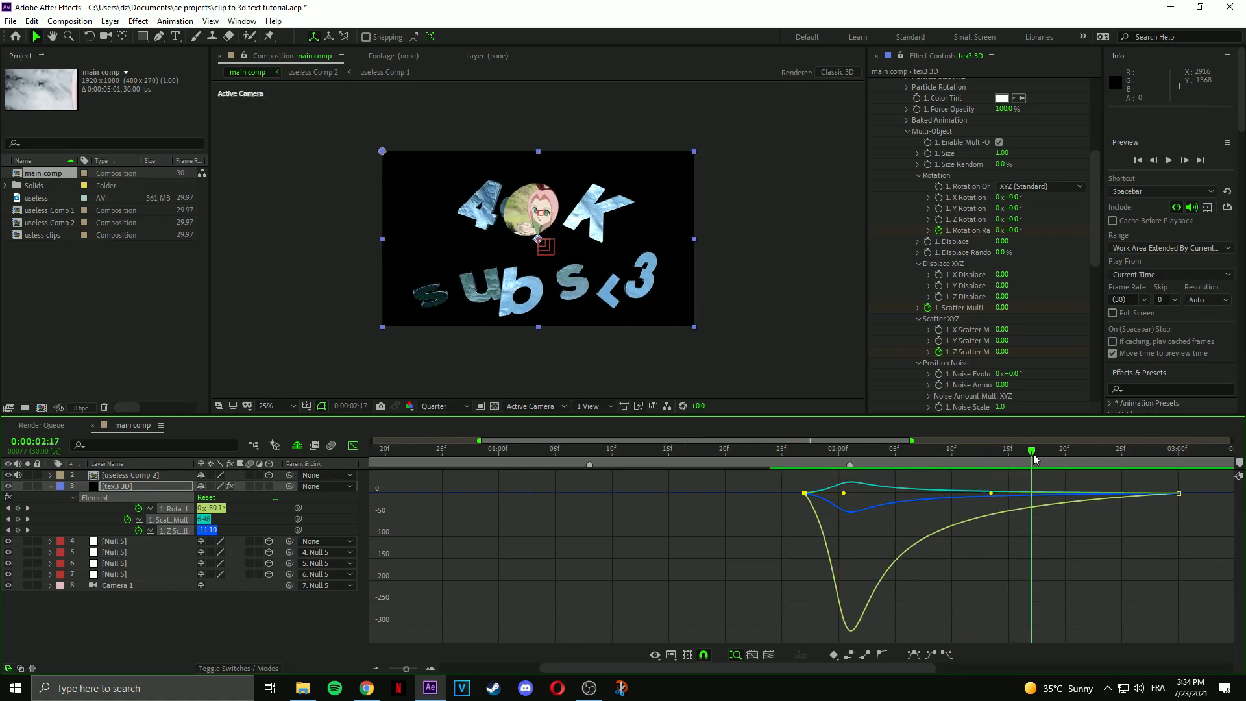
# Preview the animation again, then show useless Comp 2's Opacity around 2:18.
pyautogui.click(353, 445)
pyautogui.press('space')
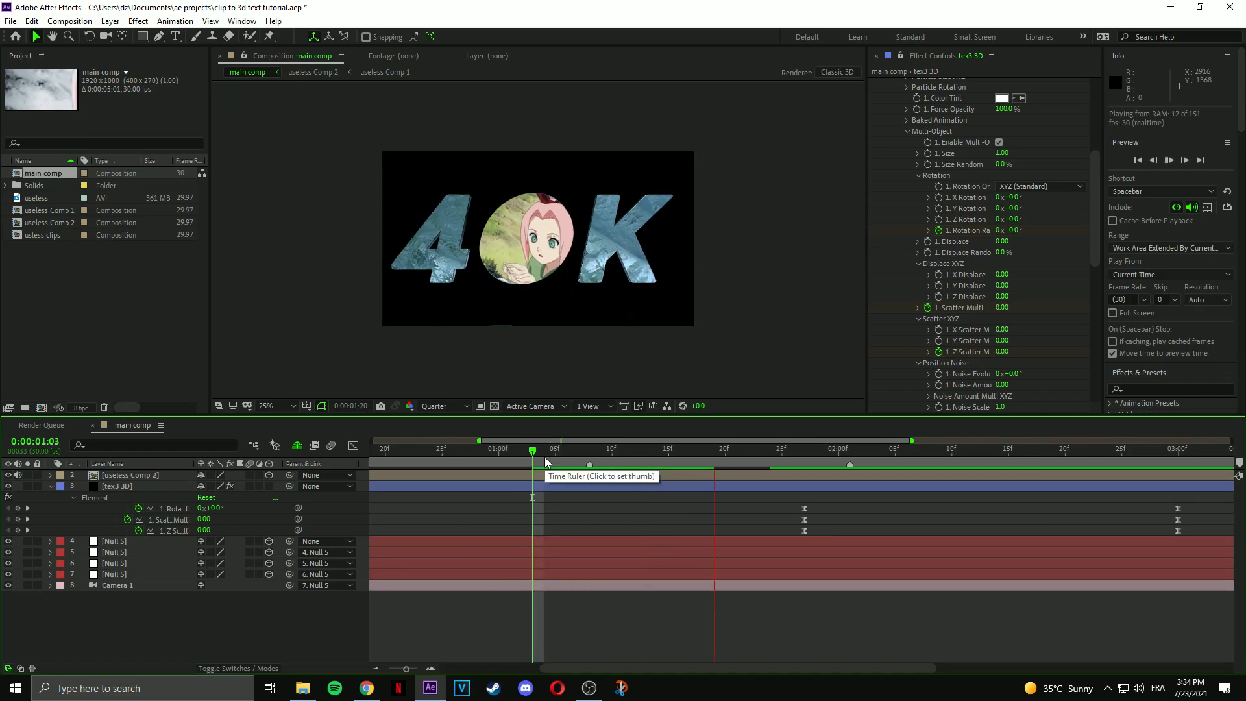
pyautogui.click(546, 462)
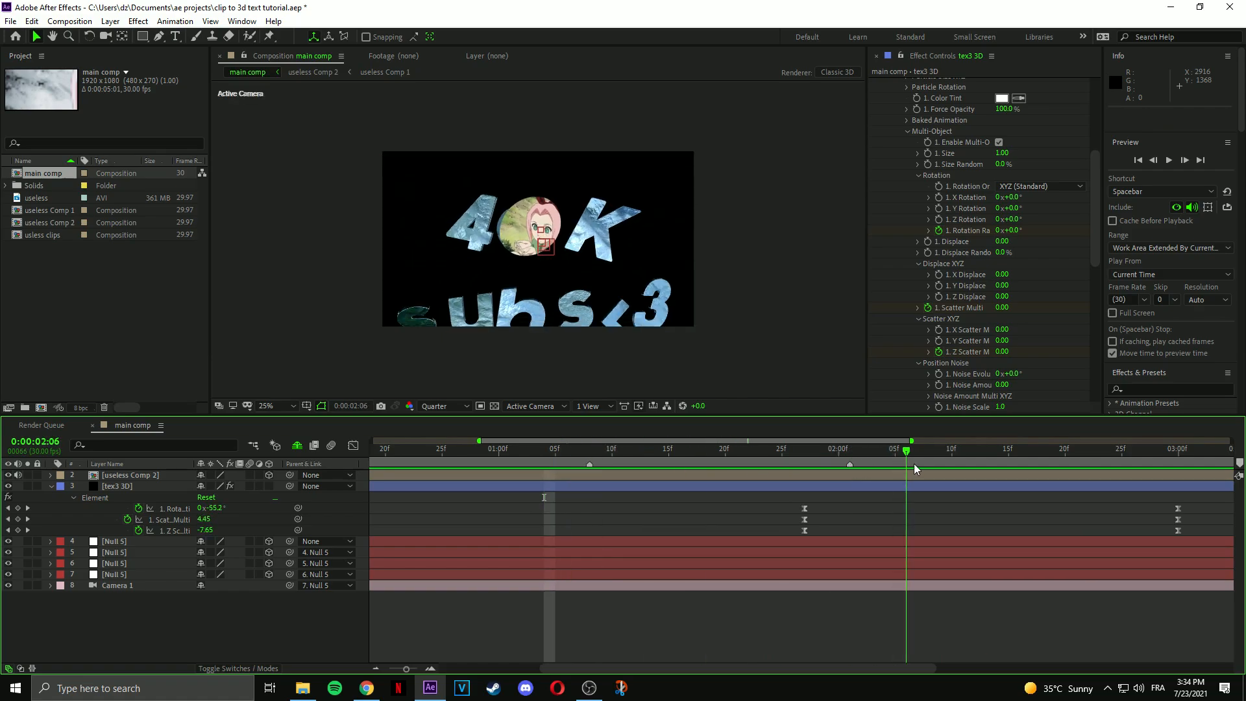
pyautogui.press('space')
pyautogui.moveTo(1022, 467); pyautogui.dragTo(1042, 468)
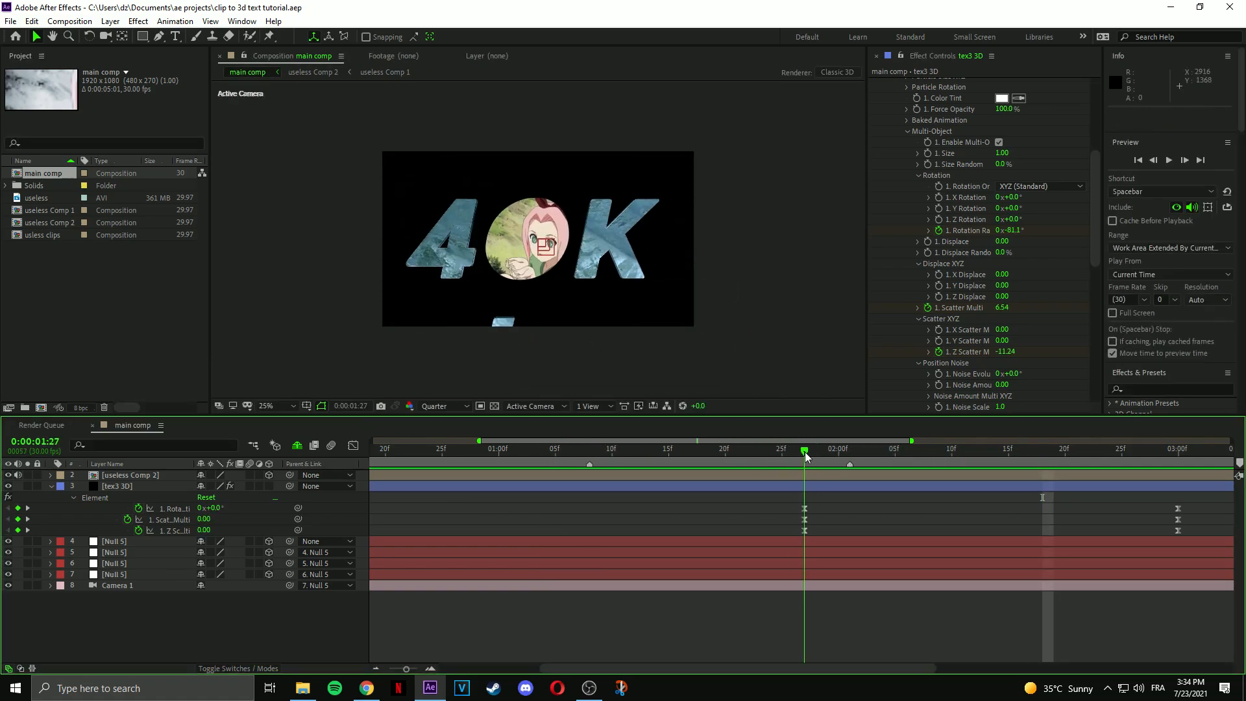
pyautogui.click(804, 478)
pyautogui.press('t')
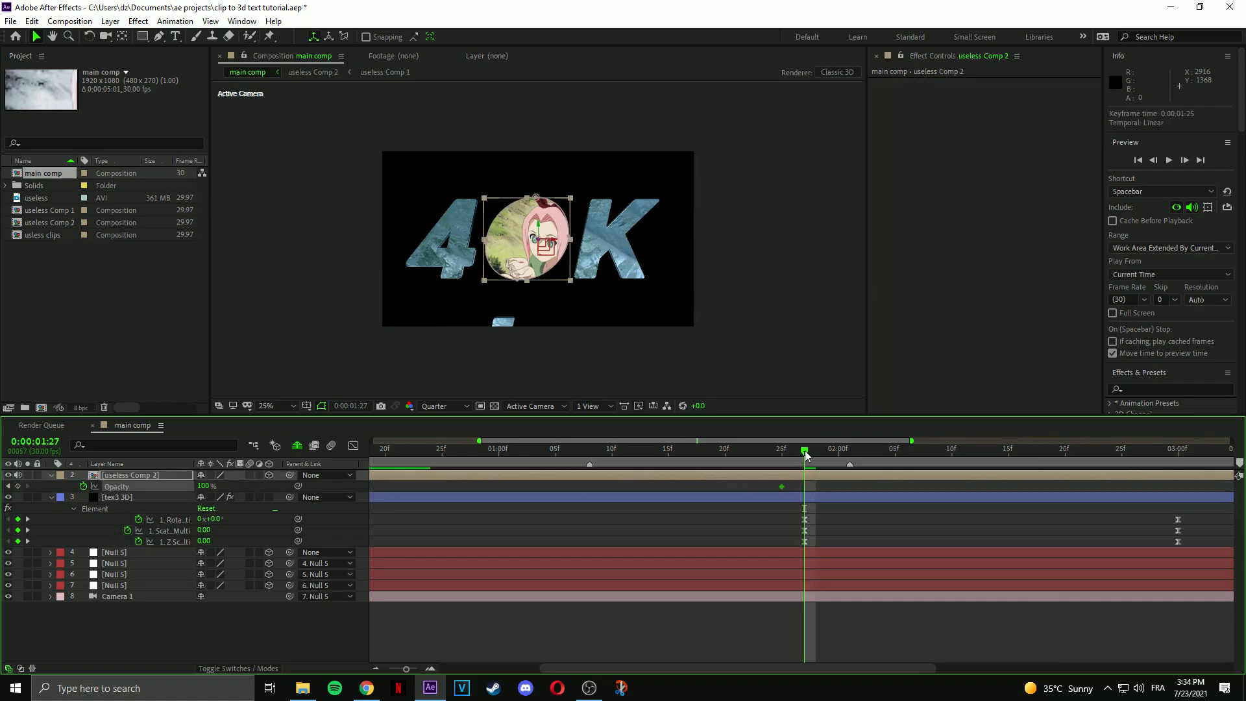
# Scrub and replay the timeline between about 0:29 and 1:25 to check the clip's opacity fade.
pyautogui.press('space')
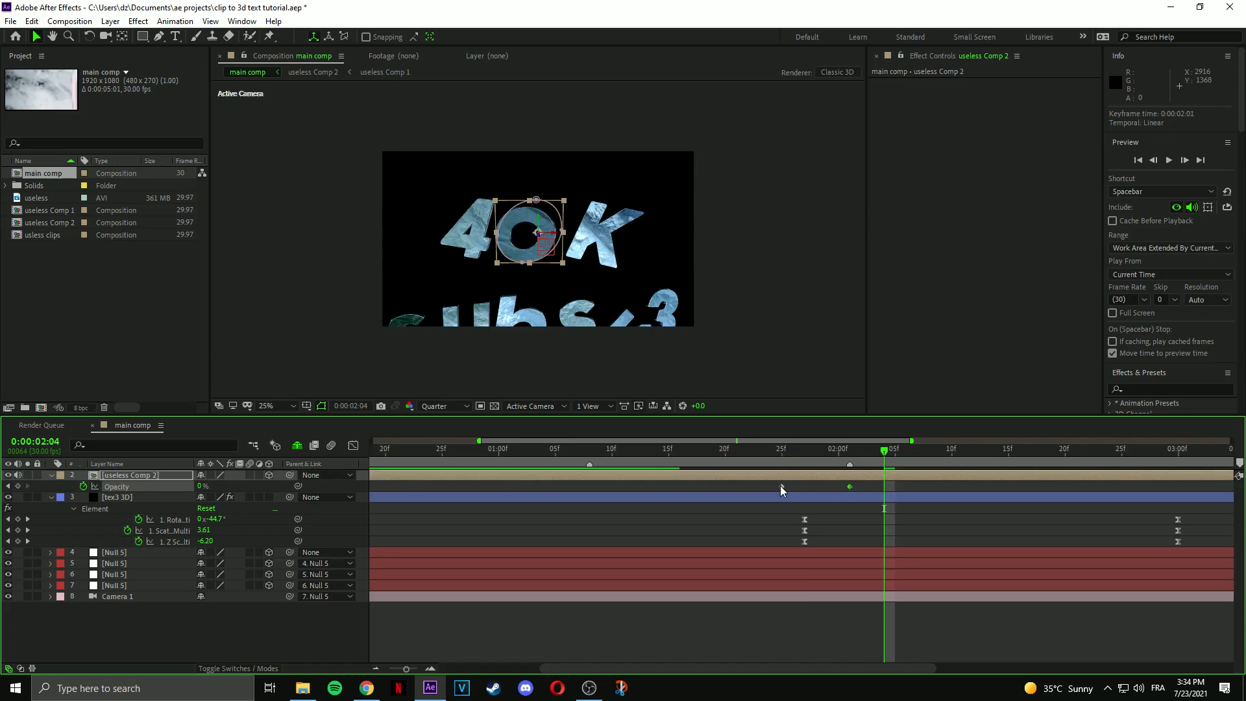
pyautogui.click(646, 449)
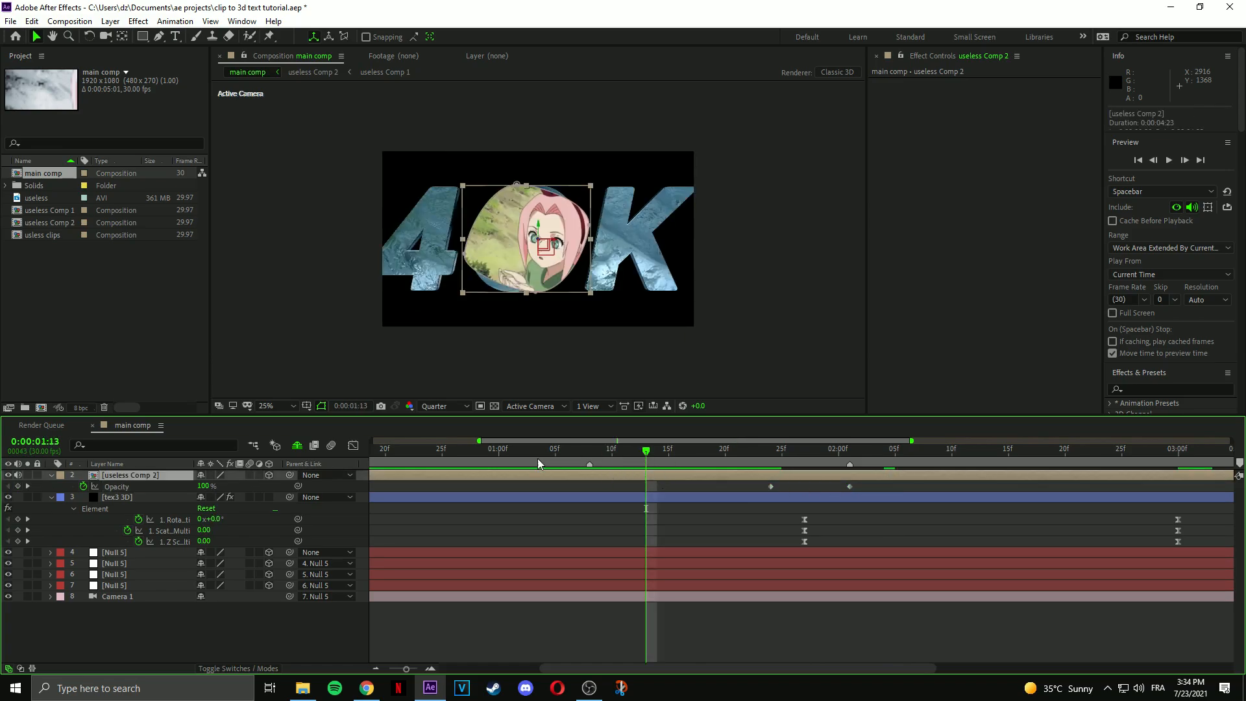
pyautogui.click(476, 449)
pyautogui.press('space')
pyautogui.moveTo(519, 457); pyautogui.dragTo(731, 495)
pyautogui.press('space')
pyautogui.moveTo(572, 461); pyautogui.dragTo(998, 455)
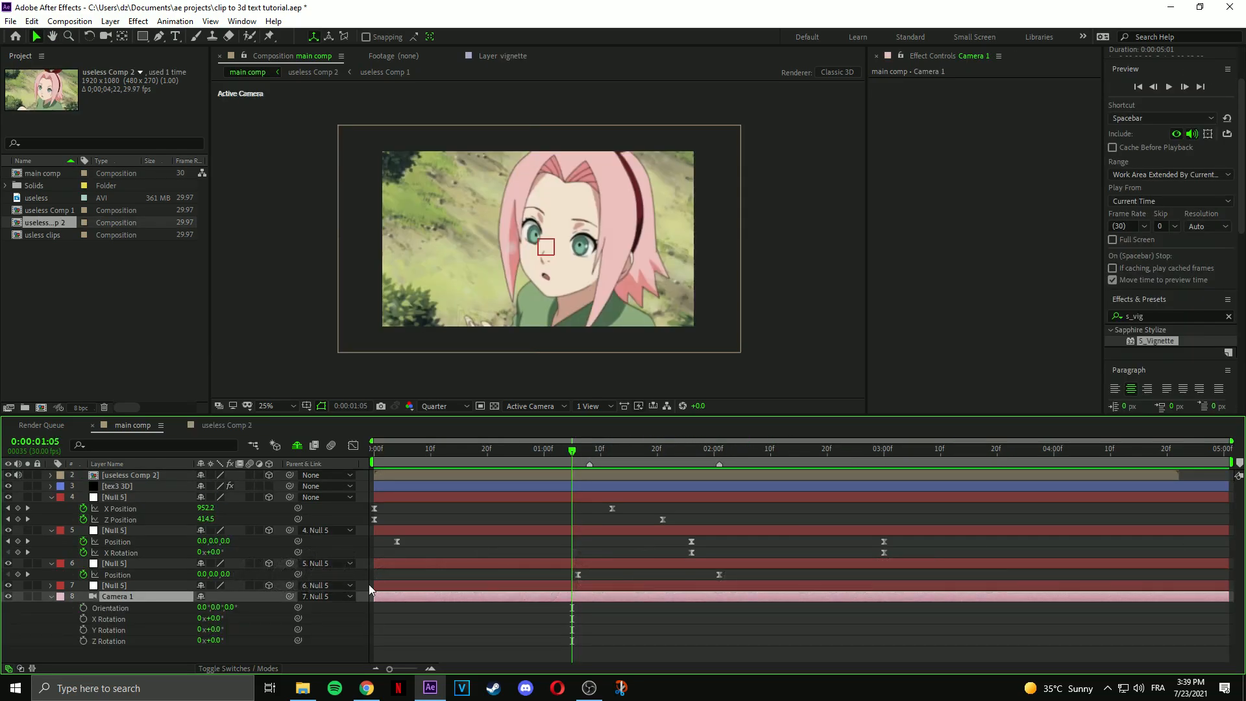
# Add a wiggle(1,2) expression to Camera 1's Orientation.
pyautogui.hotkey('alt', 'shift', '=')
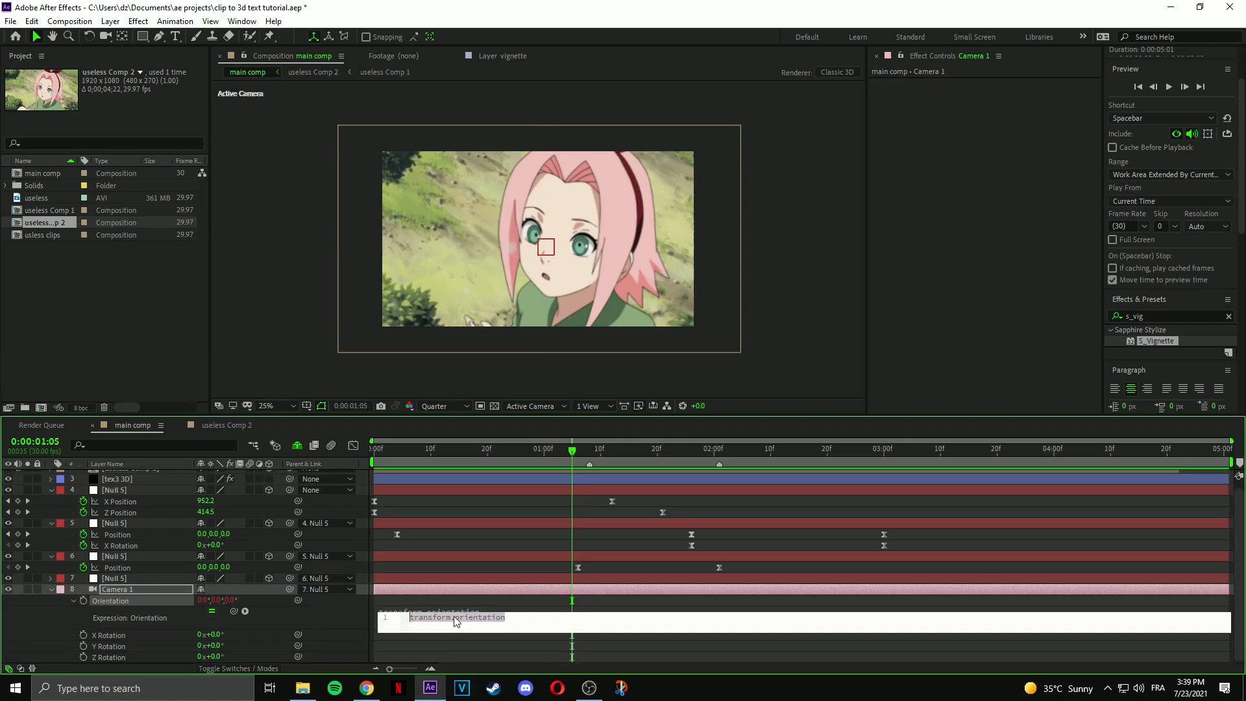
pyautogui.write('wiggle(1,2')
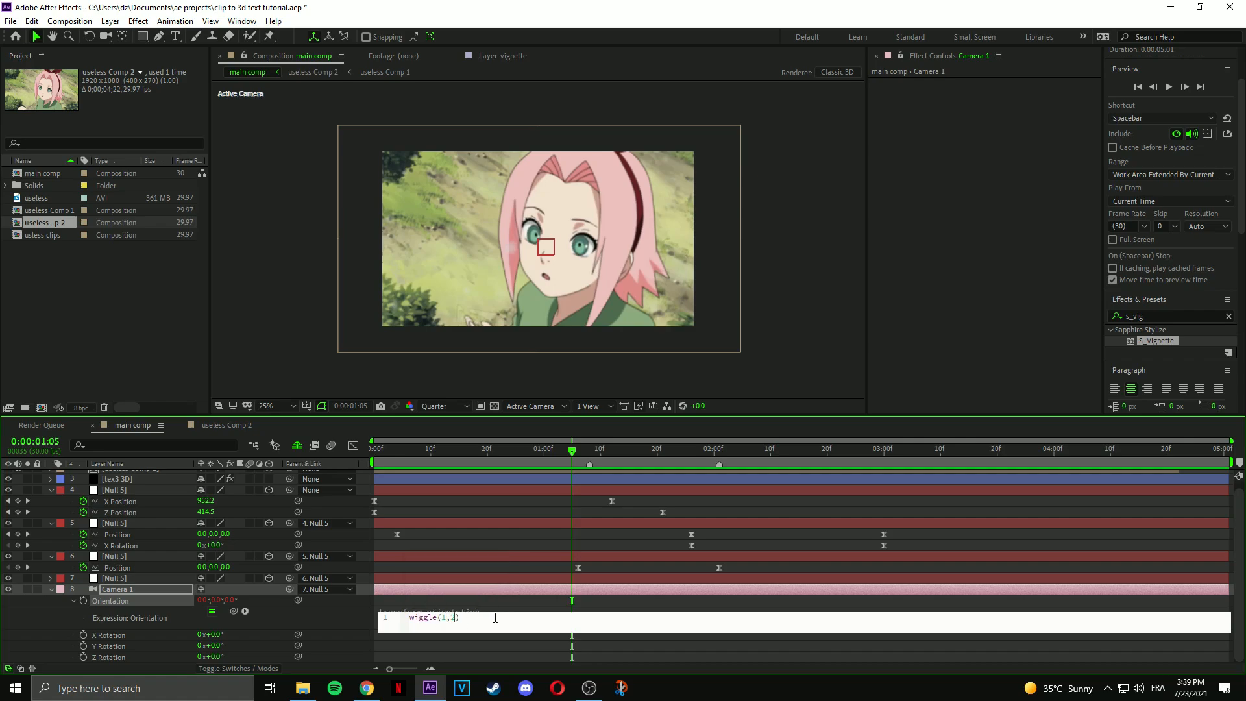
pyautogui.press('Return')
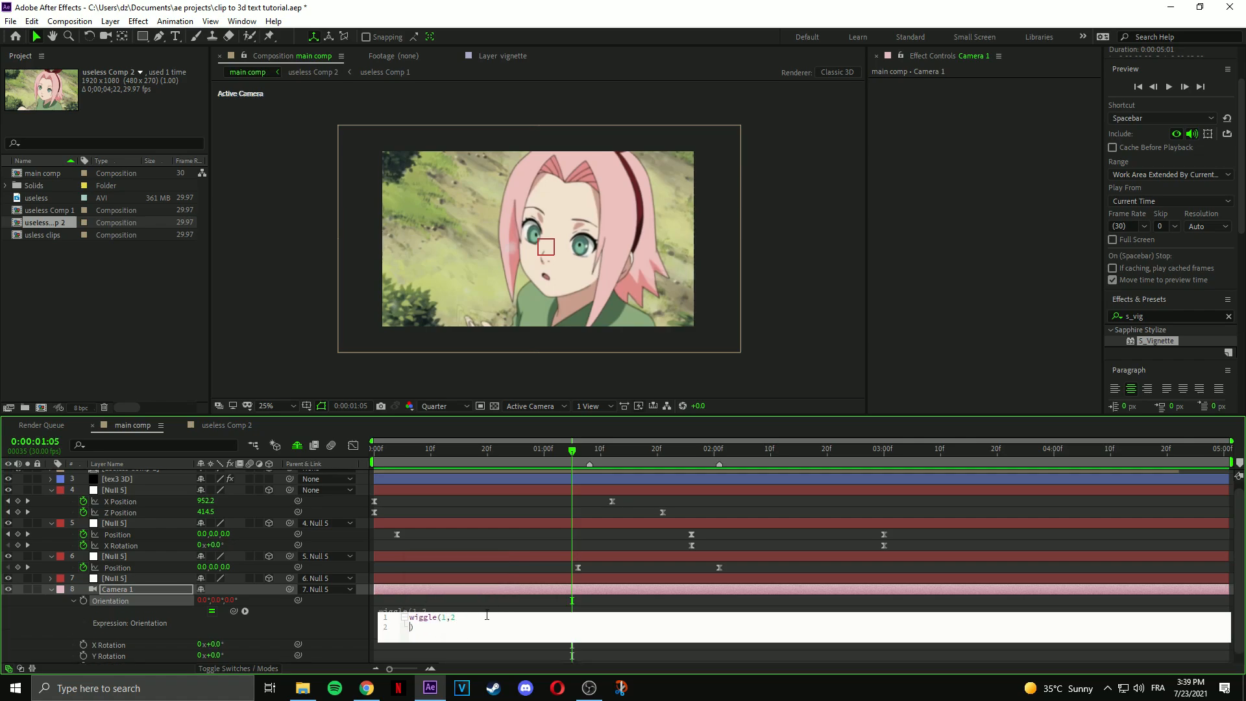
pyautogui.click(484, 609)
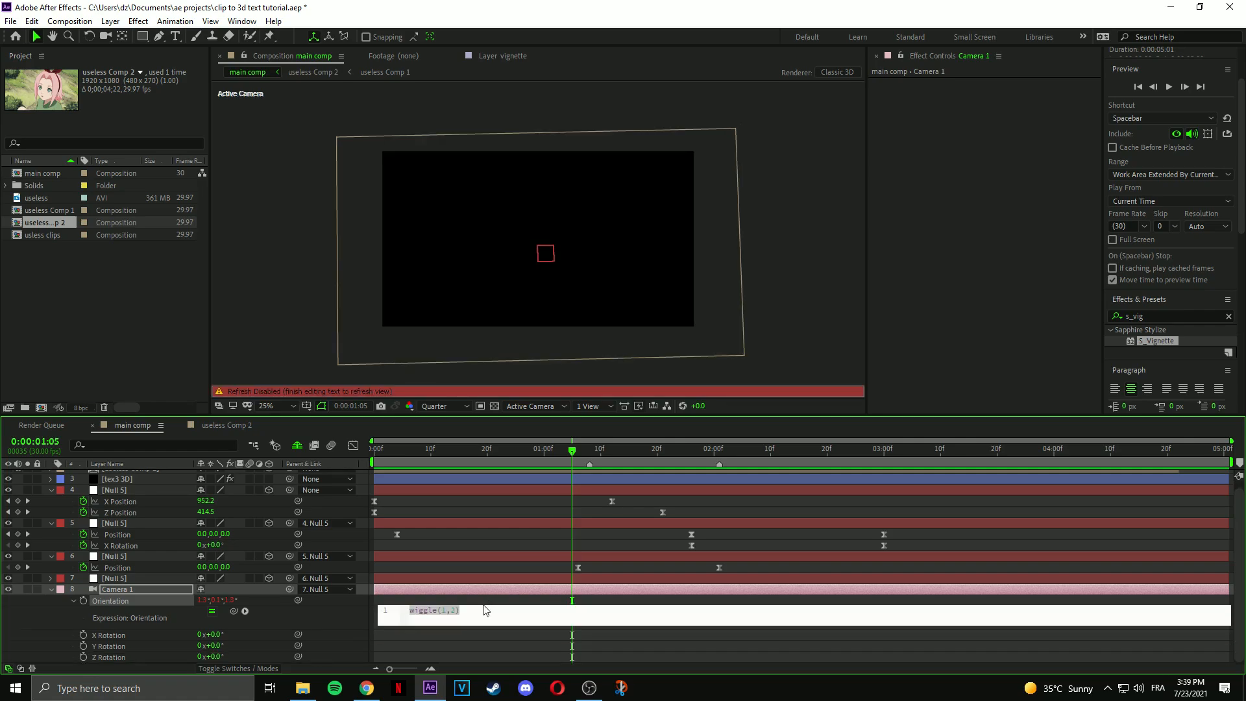
pyautogui.press('Return')
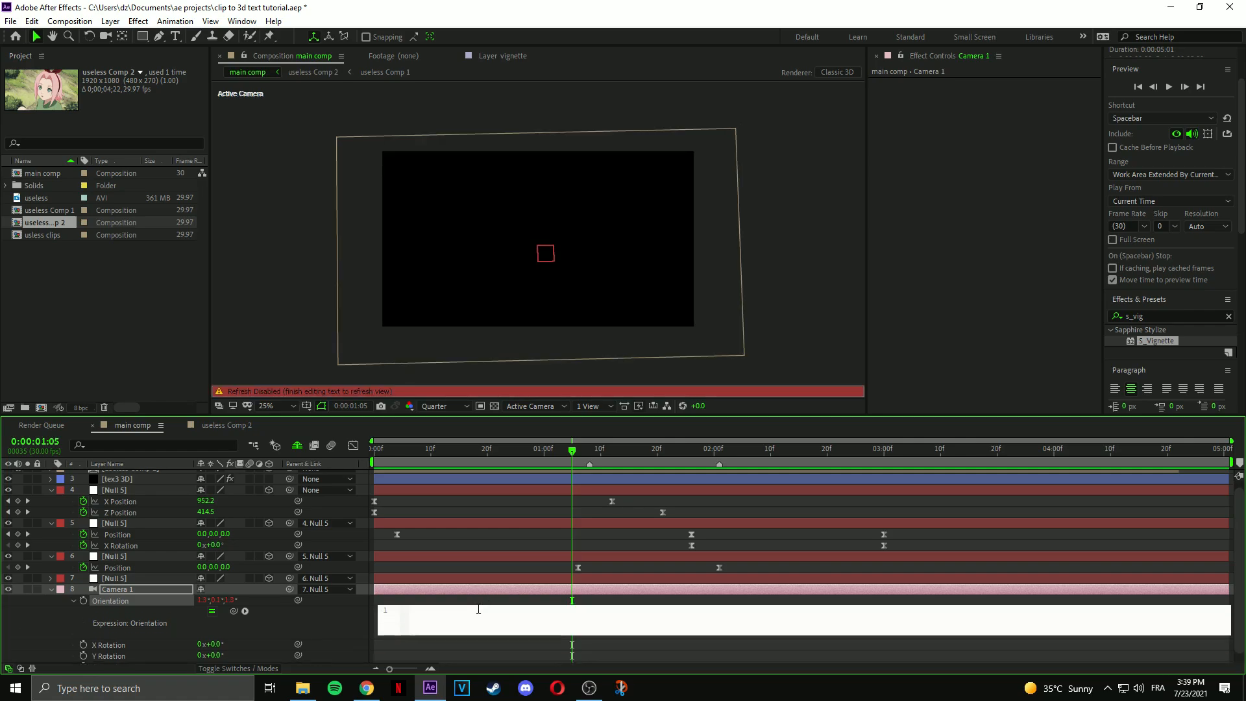
pyautogui.click(475, 599)
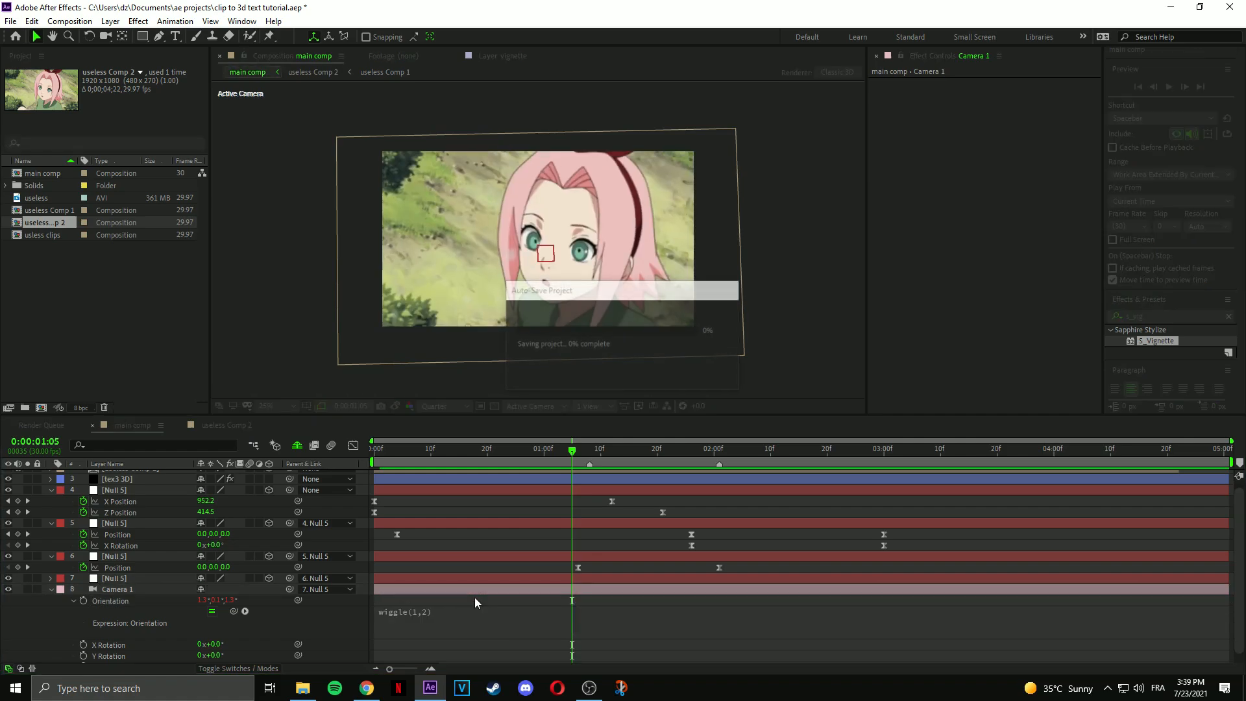
# Preview the camera shake from the start of the timeline.
pyautogui.moveTo(556, 452); pyautogui.dragTo(372, 460)
pyautogui.press('space')
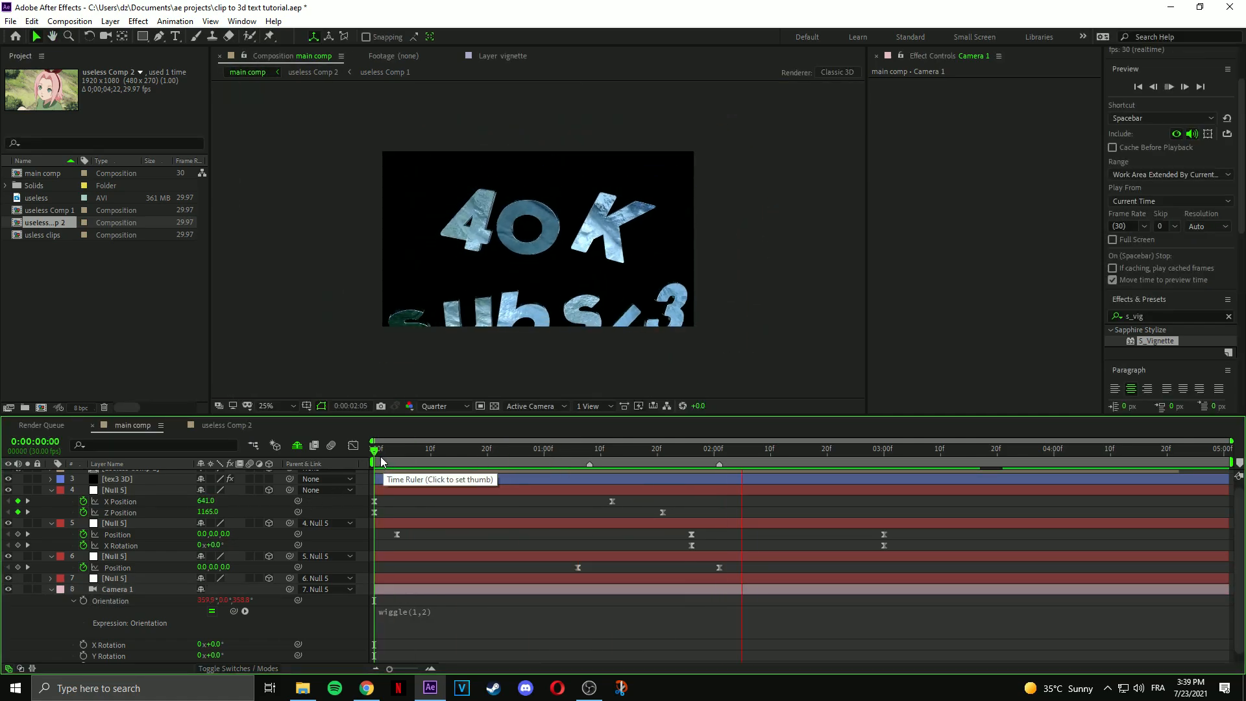
pyautogui.click(381, 459)
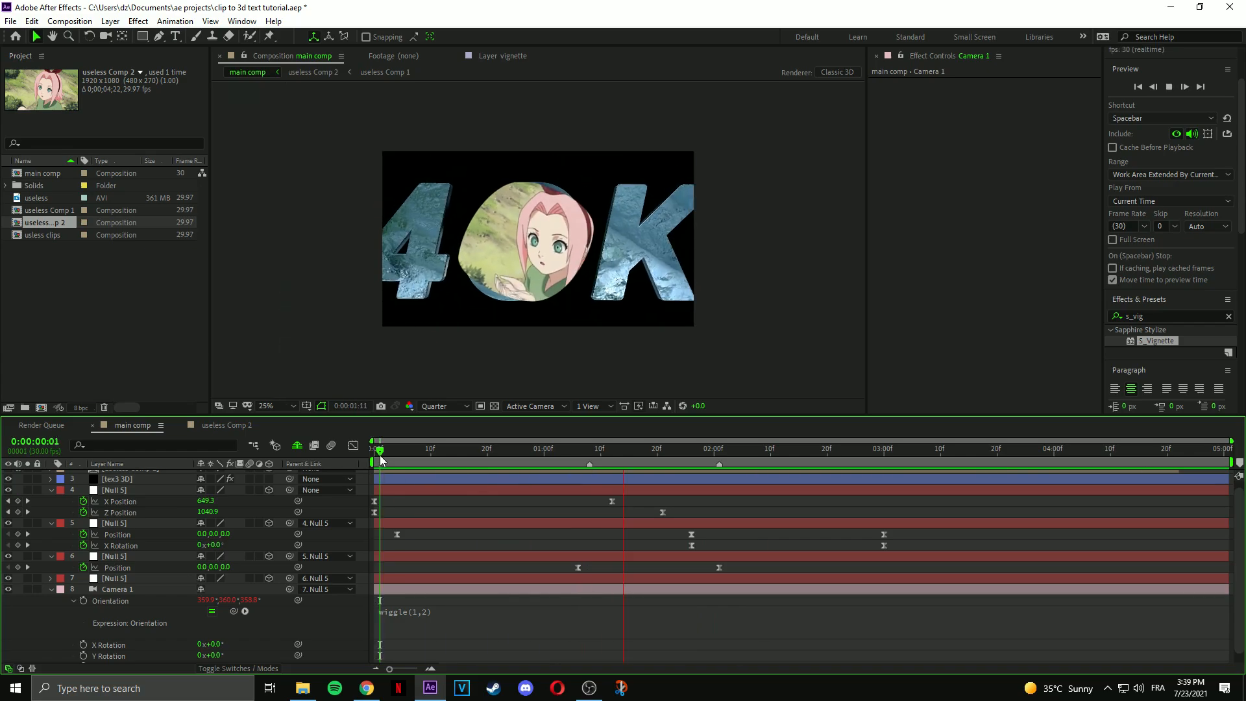
pyautogui.click(572, 452)
# In Looks, desaturate yellows and greens to grey and shift the cyan hue to turn the eyes blue.
pyautogui.click(573, 451)
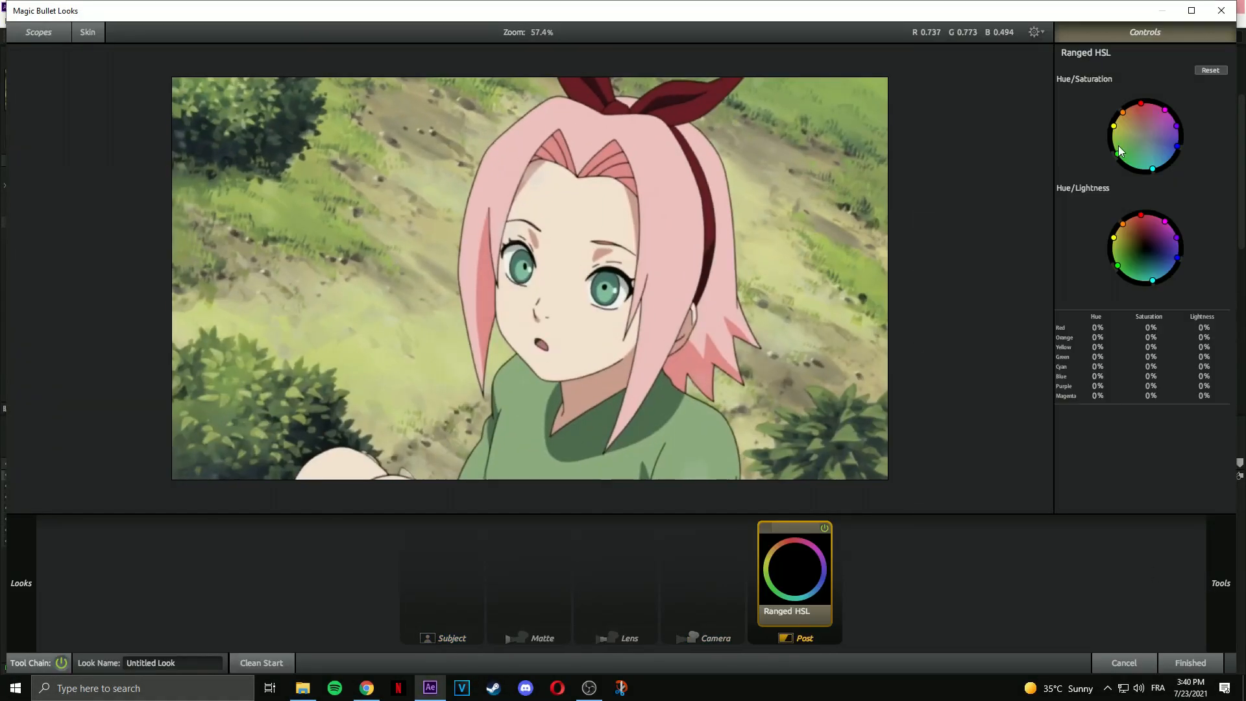
pyautogui.moveTo(1119, 151); pyautogui.dragTo(1144, 136)
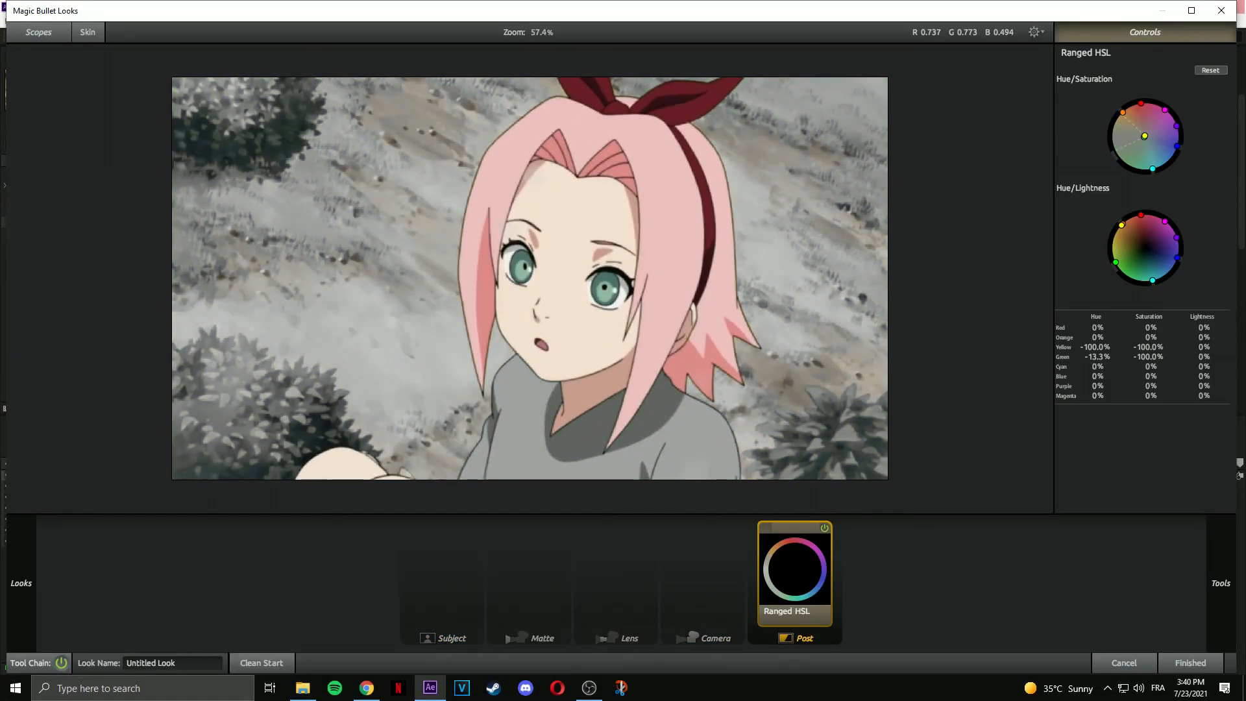
pyautogui.moveTo(1154, 302); pyautogui.dragTo(1187, 266)
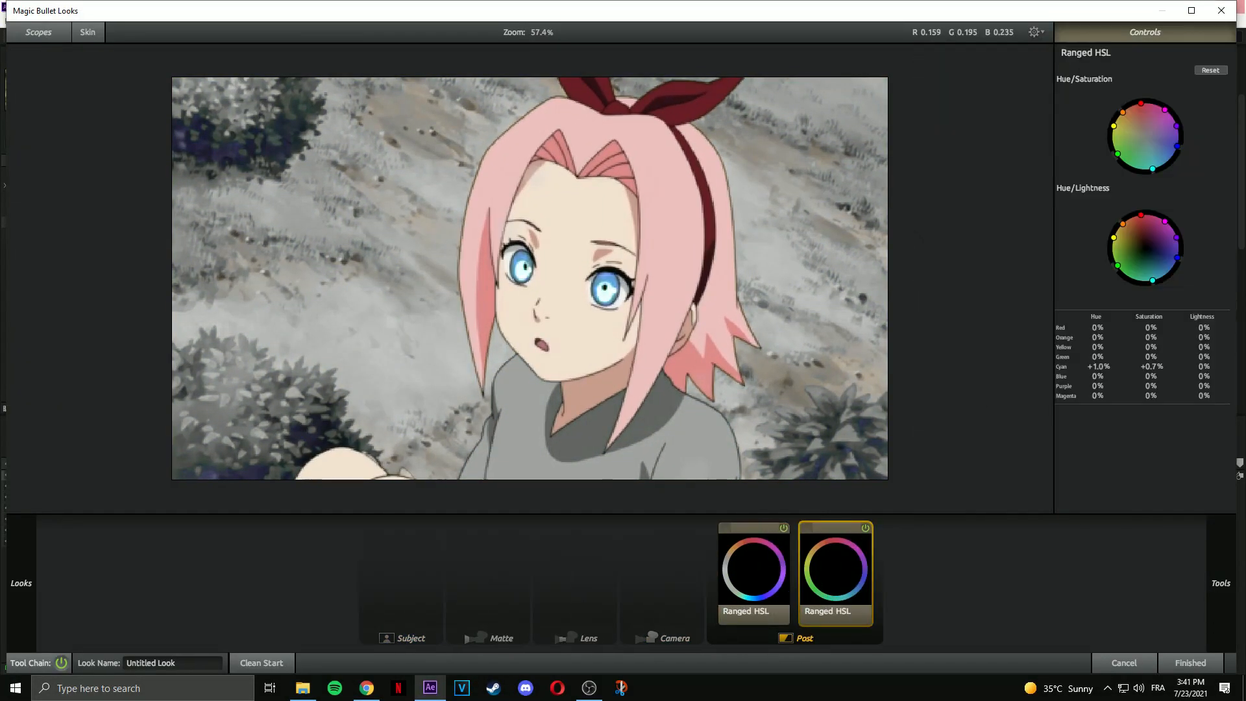
# Apply Hue/Saturation to the clip with Channel Control set to Blues.
pyautogui.write('hue')
pyautogui.moveTo(1176, 308); pyautogui.dragTo(1049, 167)
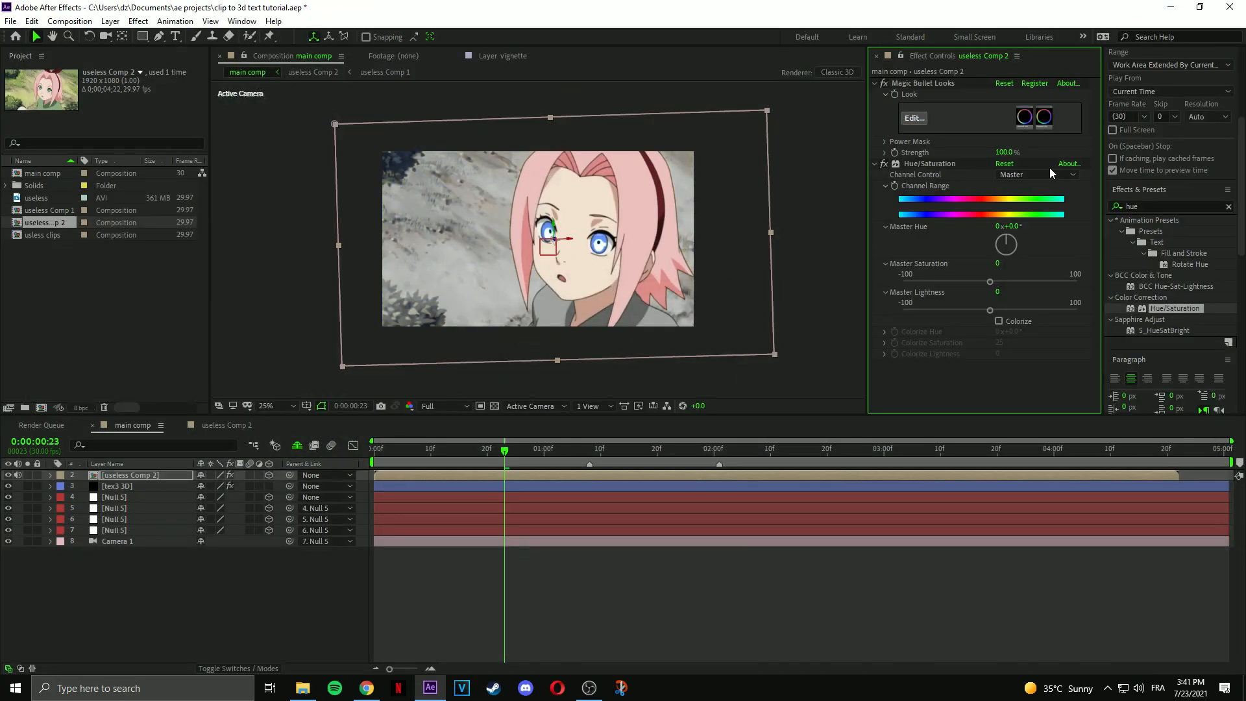
pyautogui.click(1009, 175)
pyautogui.click(1019, 256)
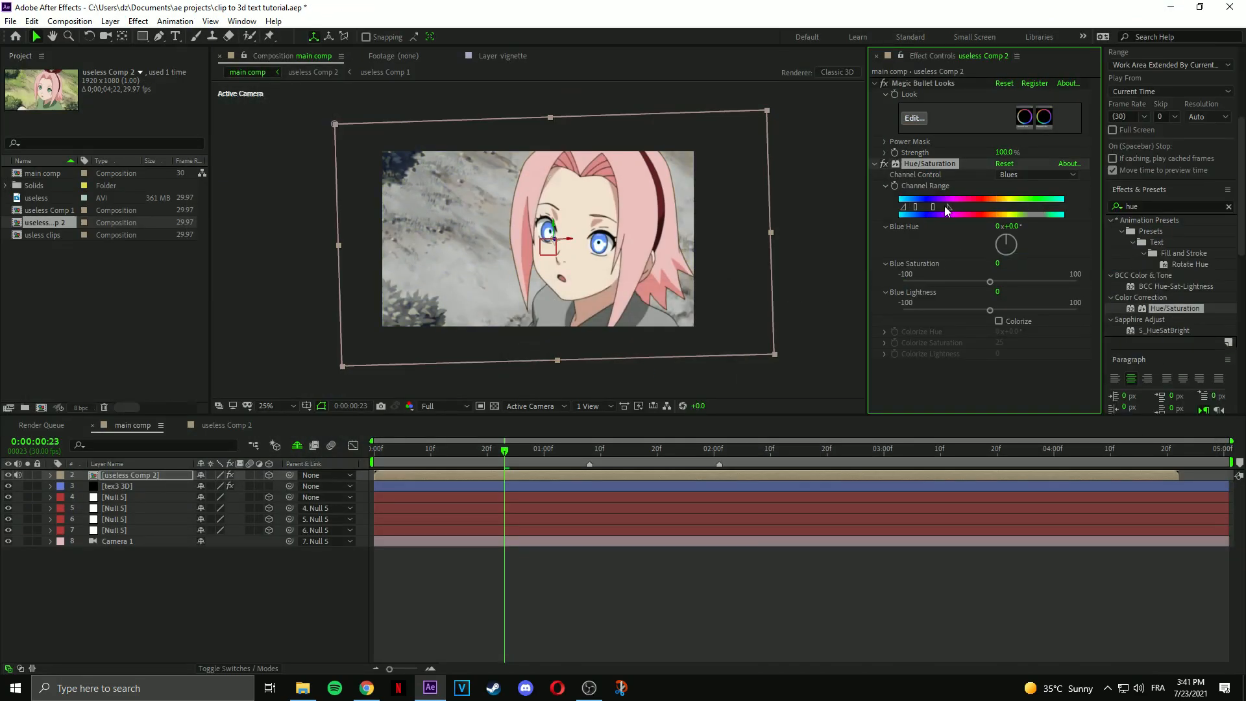
pyautogui.click(131, 475)
pyautogui.click(1161, 206)
# Apply Sapphire S_Vignette to the clip and rename layer 4.
pyautogui.write('s_vig')
pyautogui.doubleClick(1156, 231)
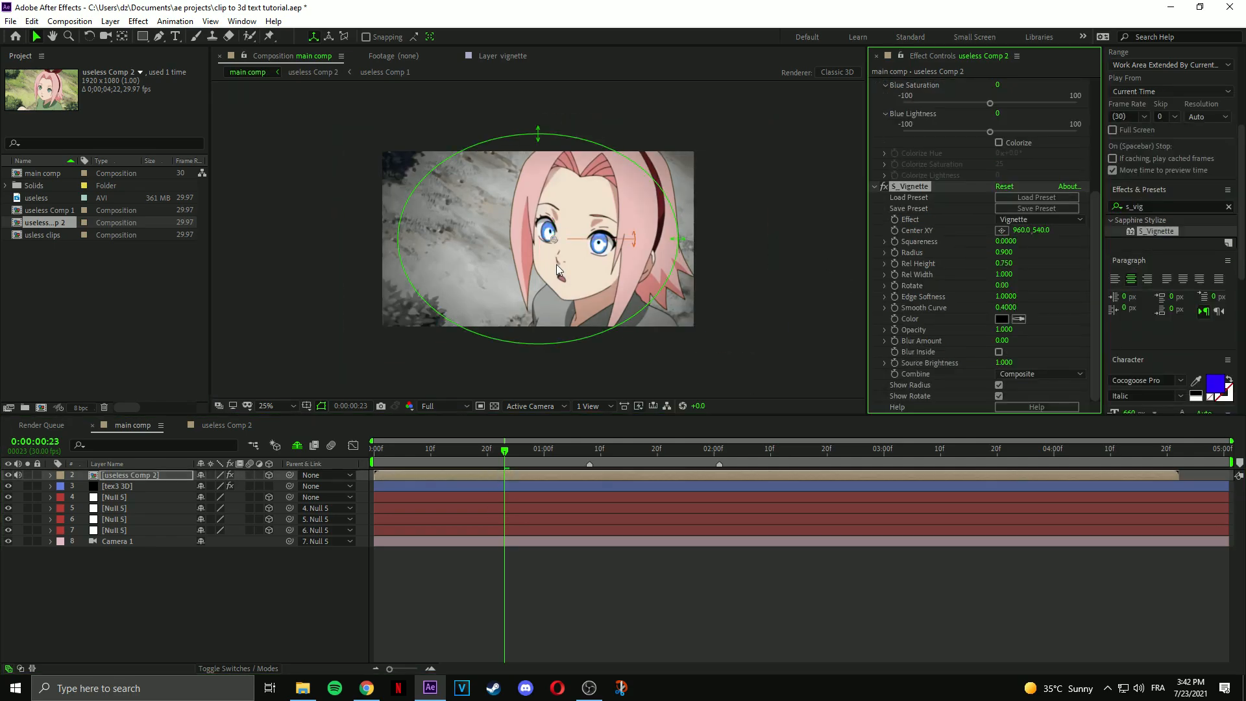
pyautogui.click(620, 586)
pyautogui.scroll(5, 930, 262)
pyautogui.click(874, 83)
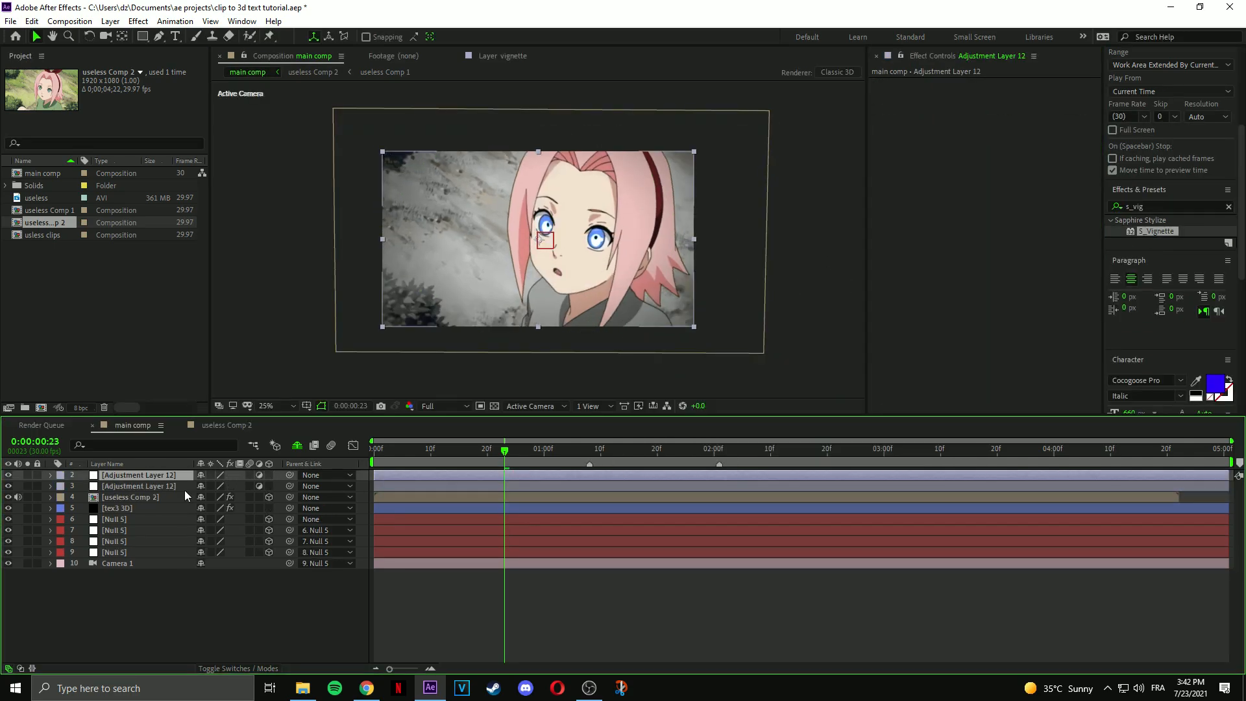
pyautogui.rightClick(137, 493)
pyautogui.click(188, 481)
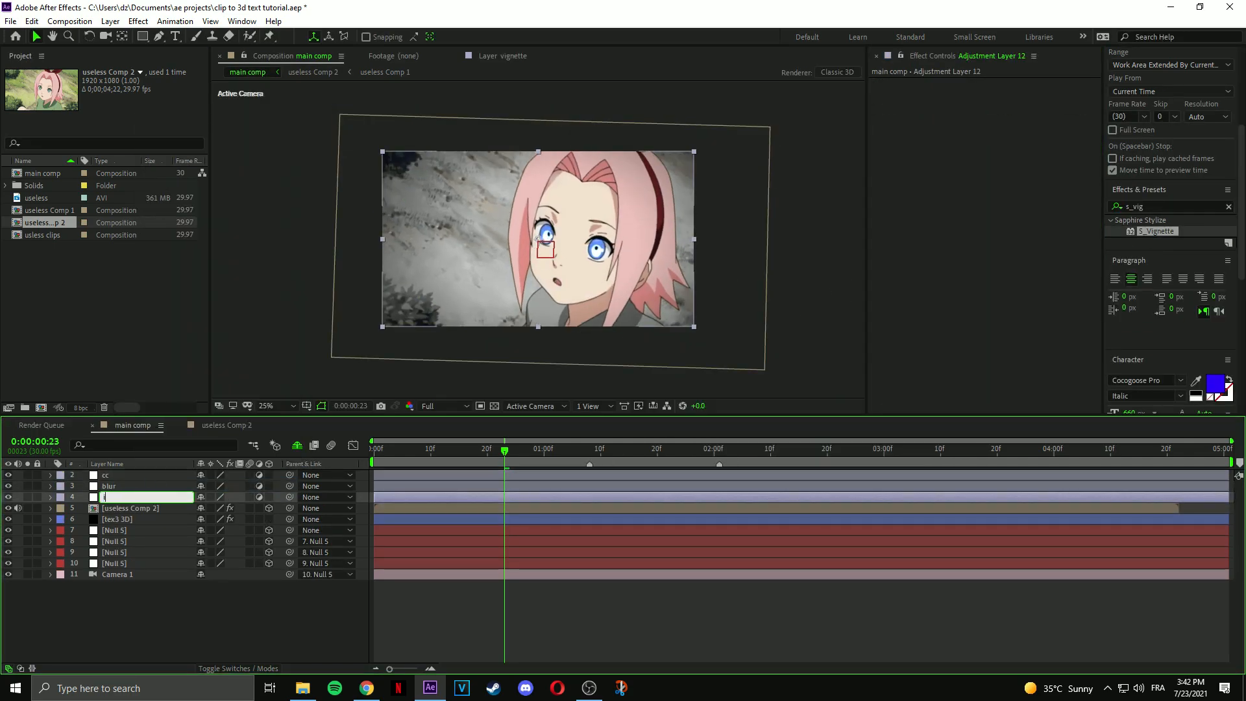
# Apply the cc red preset to the cc adjustment layer, undoing a mistaken cc dlicker.
pyautogui.click(511, 476)
pyautogui.click(1179, 205)
pyautogui.write('cc')
pyautogui.scroll(-10, 1178, 263)
pyautogui.moveTo(1176, 269); pyautogui.dragTo(589, 475)
pyautogui.hotkey('ctrl', 'z')
pyautogui.doubleClick(1165, 281)
pyautogui.moveTo(508, 451); pyautogui.dragTo(640, 452)
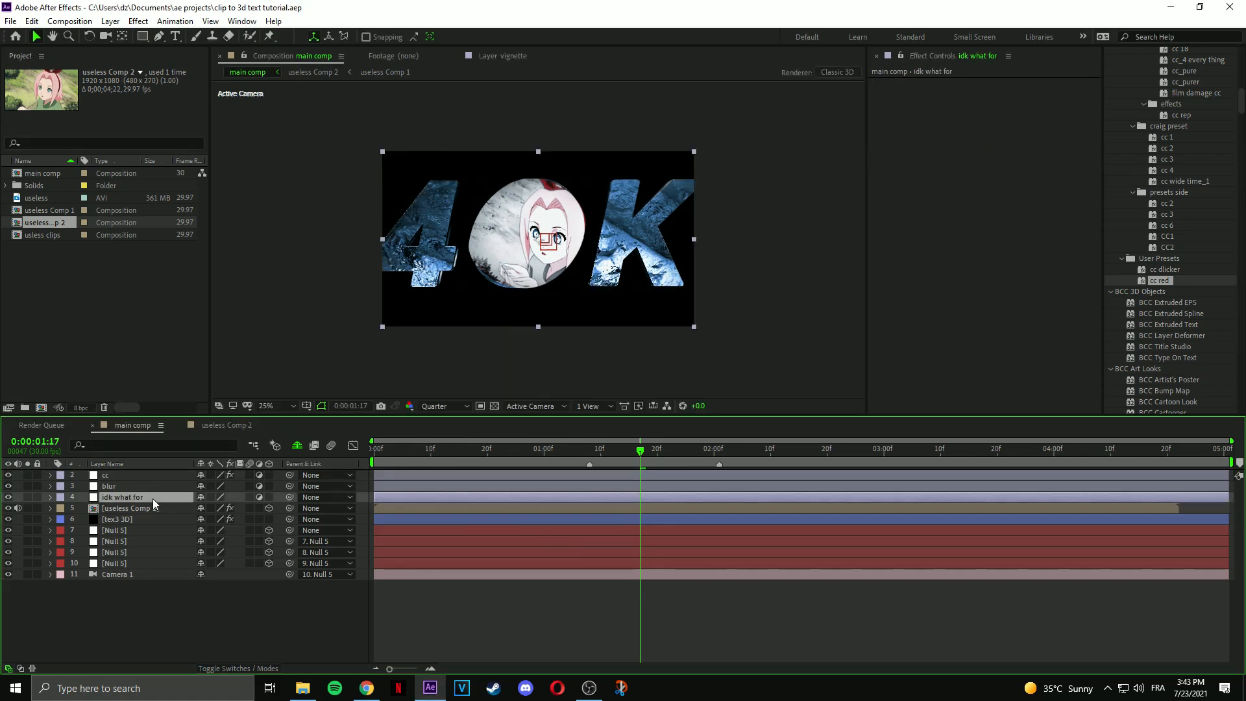
# Create a solid named background and move it to the bottom of the layer stack.
pyautogui.click(130, 574)
pyautogui.hotkey('ctrl', 'y')
pyautogui.write('background')
pyautogui.press('Return')
pyautogui.moveTo(123, 574); pyautogui.dragTo(114, 617)
pyautogui.rightClick(649, 486)
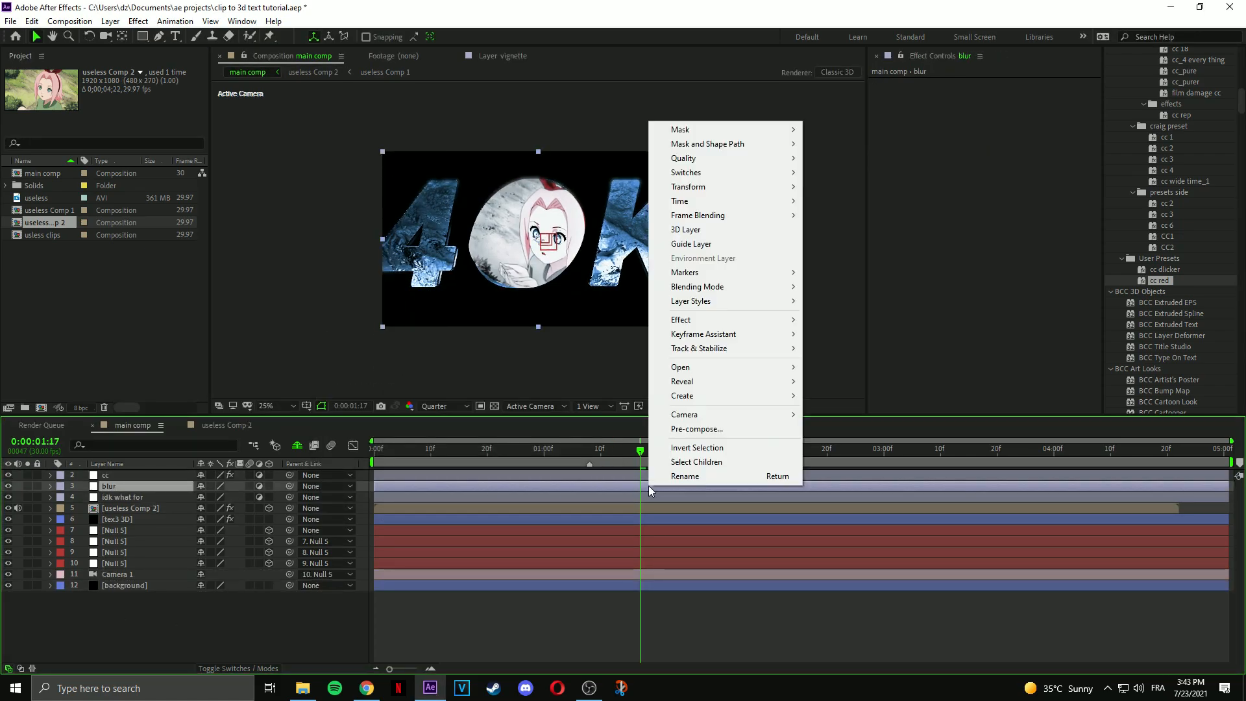
pyautogui.click(648, 488)
pyautogui.scroll(10, 1162, 208)
pyautogui.click(1159, 171)
# Apply BCC Lens Blur OBS to the blur layer, enter 1000, and keyframe Iris Scale.
pyautogui.press('BackSpace')
pyautogui.press('BackSpace')
pyautogui.write('bcc lens')
pyautogui.doubleClick(1176, 262)
pyautogui.click(1004, 202)
pyautogui.write('1000')
pyautogui.click(895, 169)
pyautogui.press('u')
# Copy the Iris Scale keyframe to further times, including 1:26, to animate the blur.
pyautogui.moveTo(640, 509); pyautogui.dragTo(433, 513)
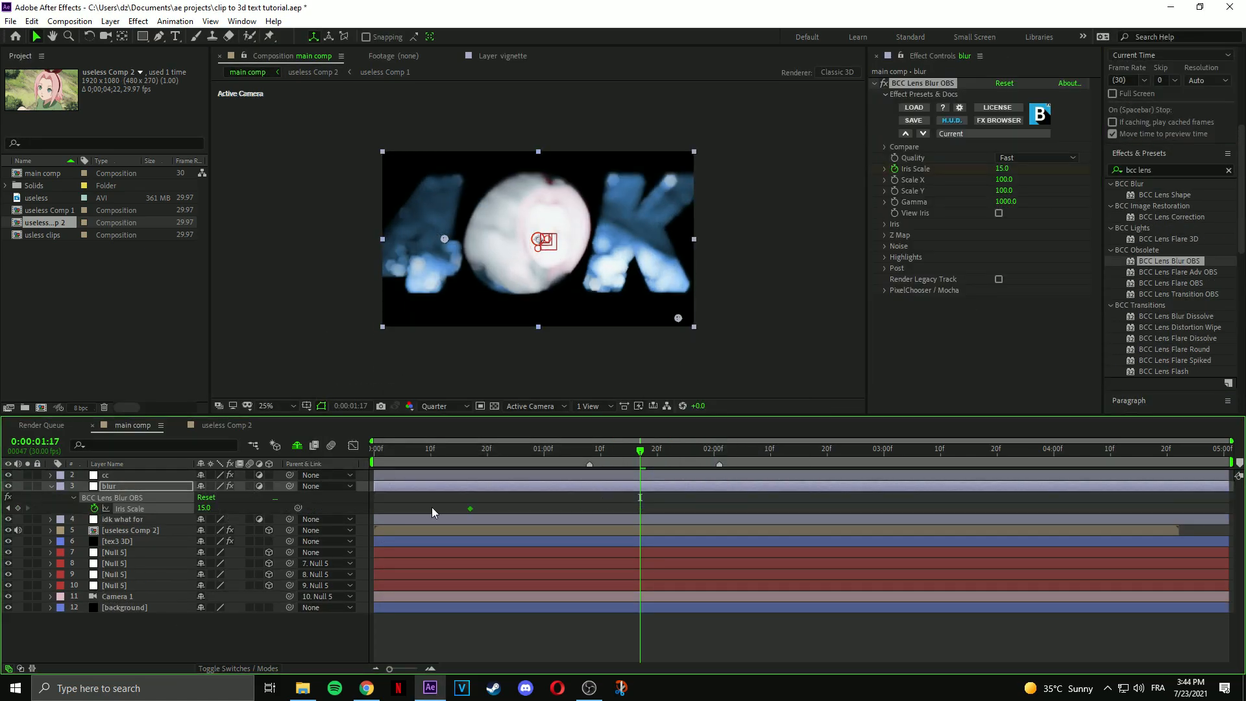
pyautogui.click(381, 508)
pyautogui.hotkey('ctrl', 'c')
pyautogui.hotkey('ctrl', 'v')
pyautogui.moveTo(567, 451); pyautogui.dragTo(691, 451)
pyautogui.click(566, 509)
pyautogui.hotkey('ctrl', 'c')
pyautogui.hotkey('ctrl', 'v')
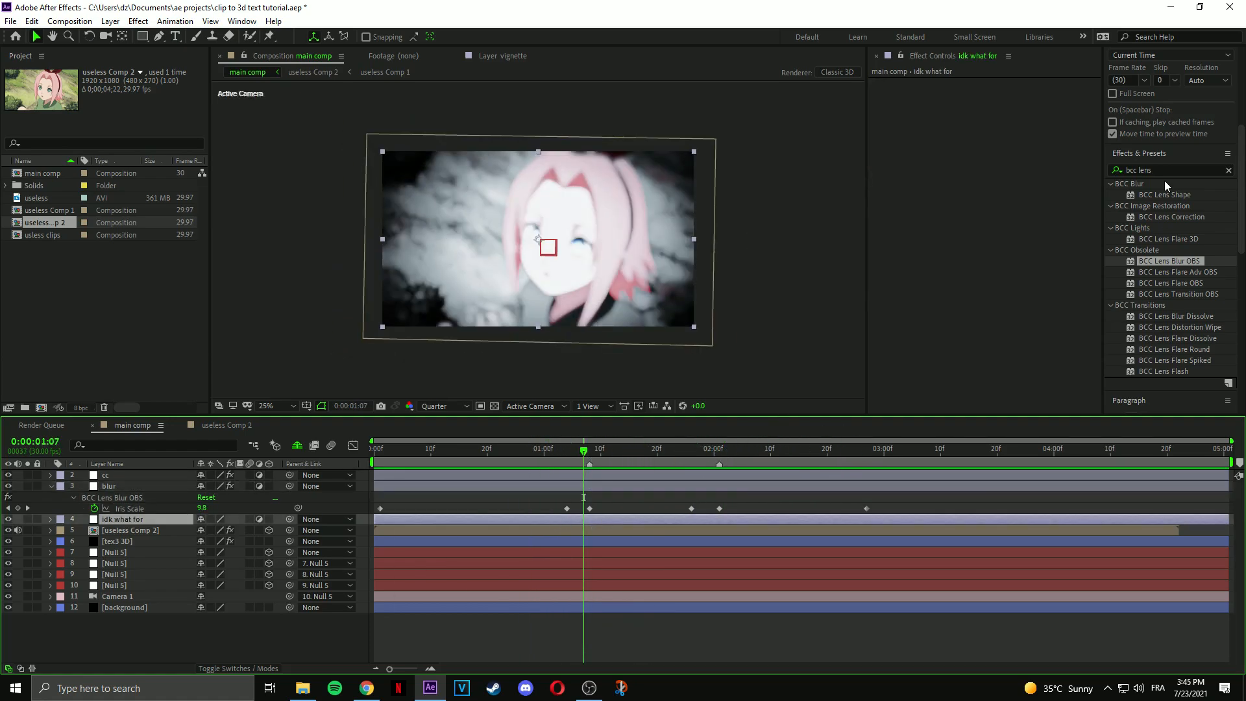
# Apply Turbulent Displace to the turblent layer and Optical Flares to new flars solids.
pyautogui.doubleClick(1159, 168)
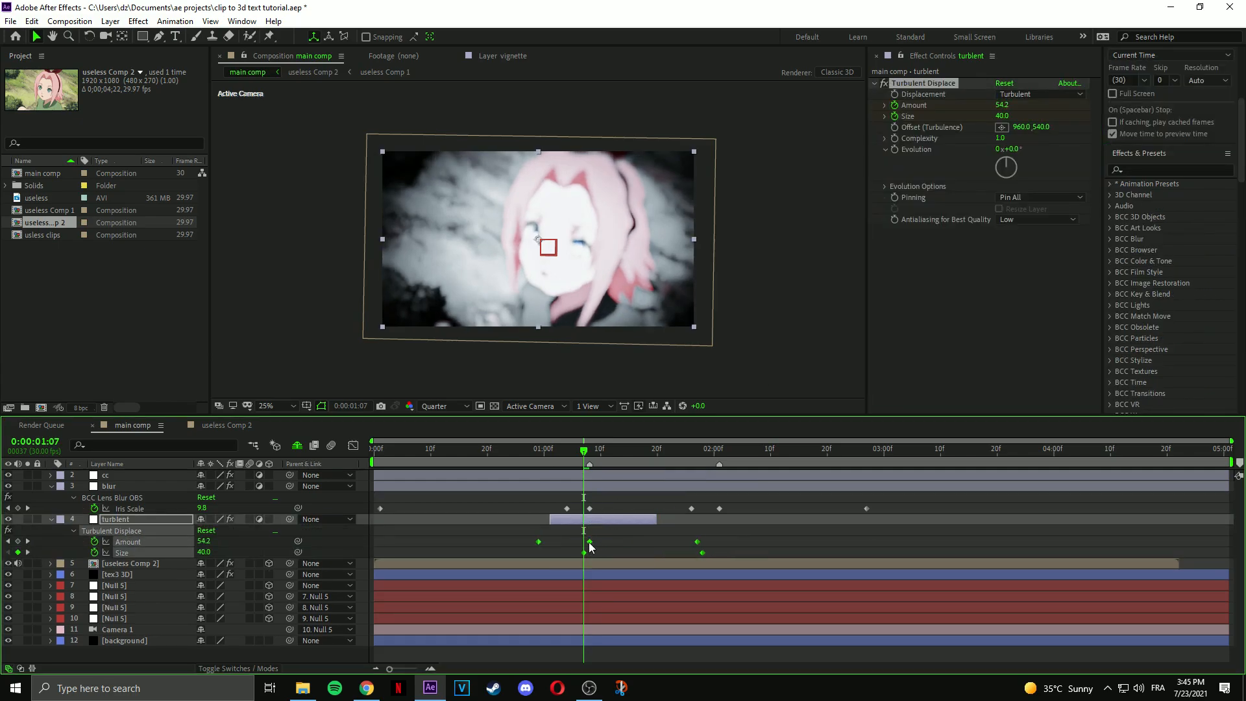
pyautogui.click(553, 455)
pyautogui.moveTo(550, 520); pyautogui.dragTo(536, 520)
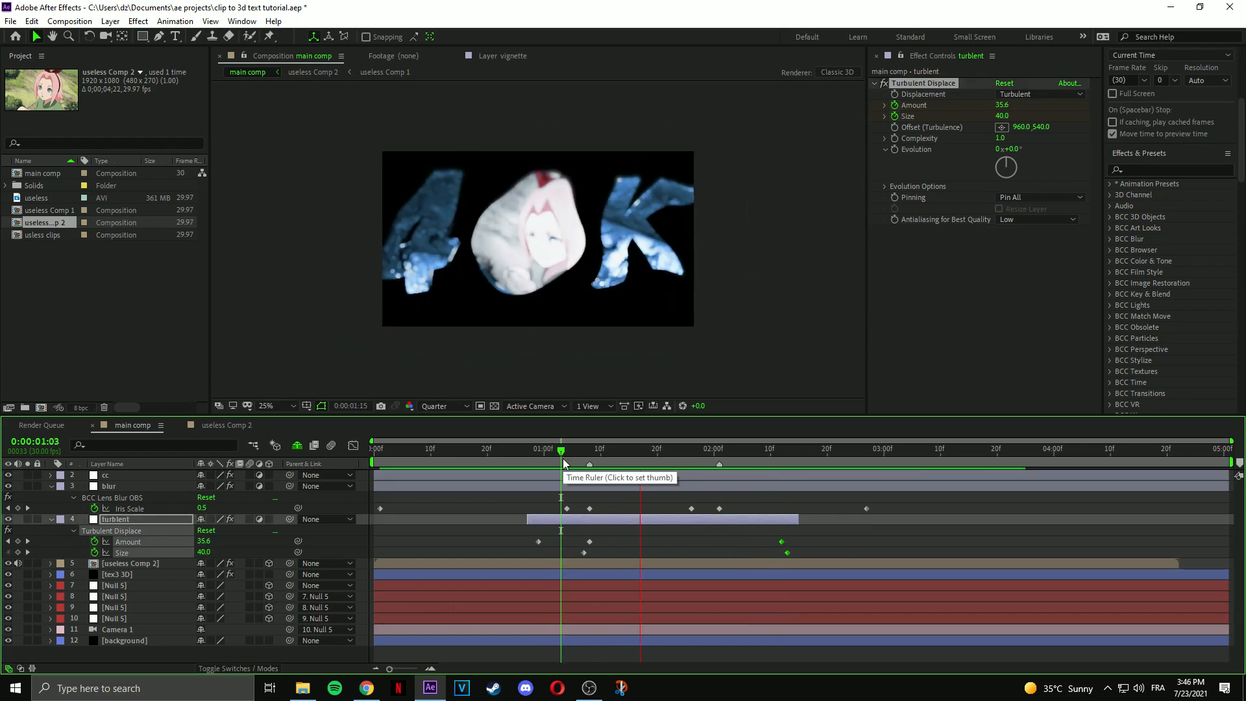
pyautogui.click(529, 452)
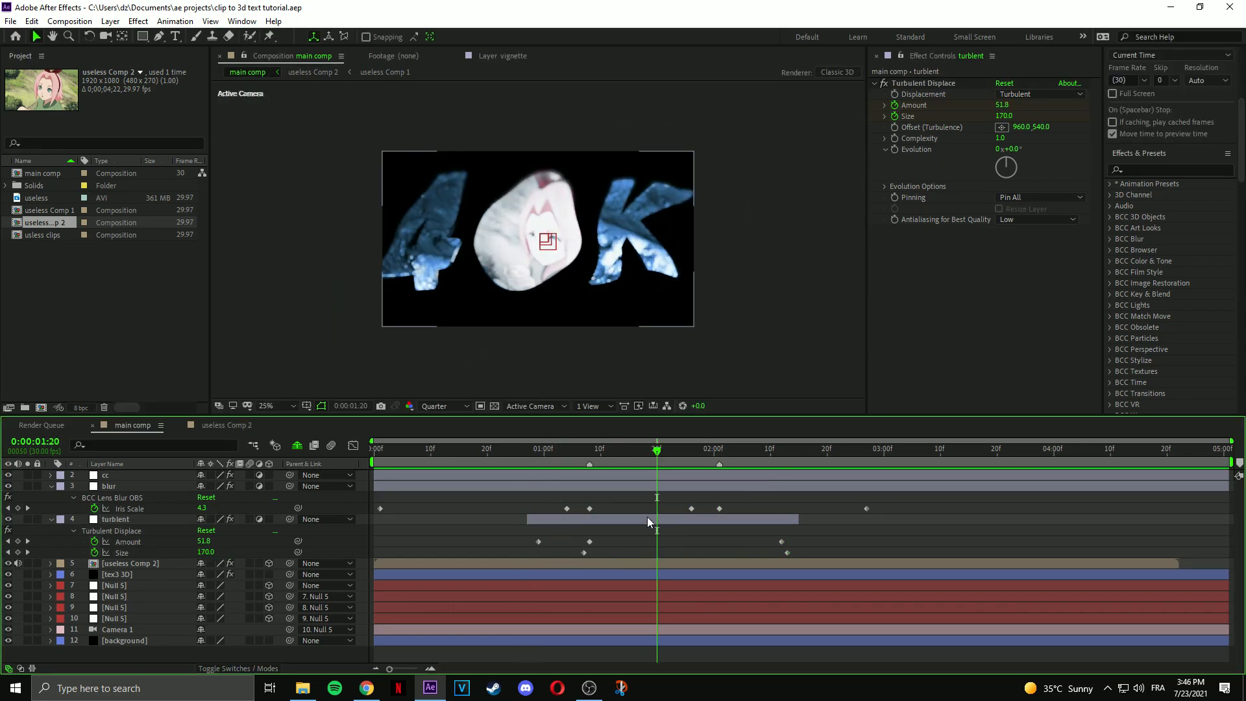
pyautogui.hotkey('ctrl', 'y')
pyautogui.click(478, 440)
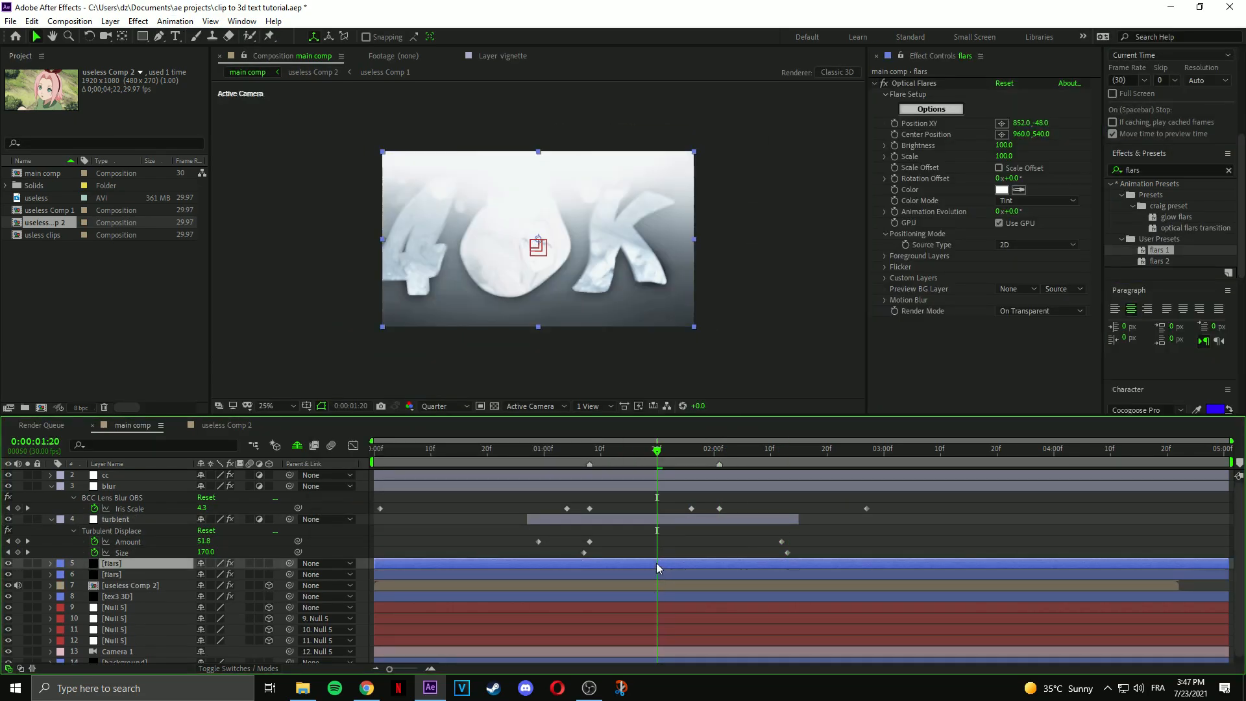
# Create a new solid named particals above useless Comp 2.
pyautogui.click(657, 585)
pyautogui.hotkey('ctrl', 'y')
pyautogui.write('part')
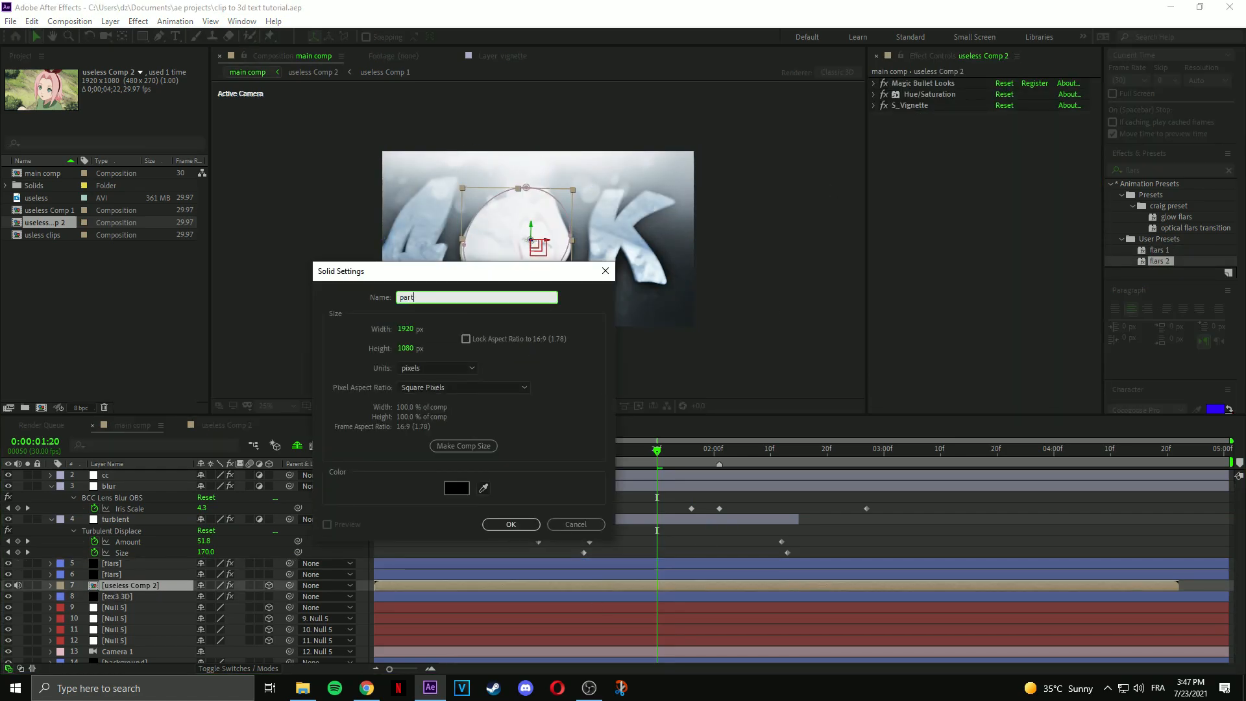
pyautogui.write('icals')
pyautogui.press('Return')
# Apply Trapcode Particular to the particals solid and open Particular Designer.
pyautogui.click(1168, 169)
pyautogui.write('part')
pyautogui.press('BackSpace')
pyautogui.press('BackSpace')
pyautogui.press('BackSpace')
pyautogui.press('BackSpace')
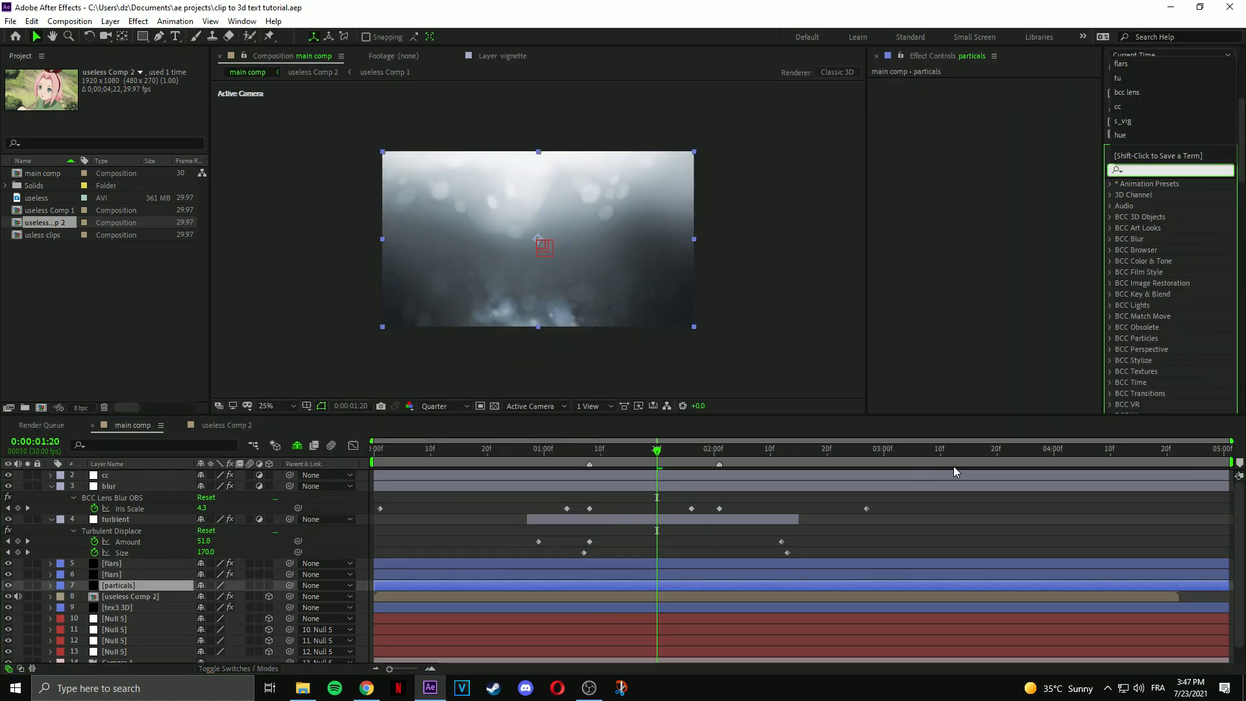
pyautogui.click(837, 585)
pyautogui.click(137, 22)
pyautogui.moveTo(250, 521)
pyautogui.click(353, 607)
pyautogui.click(910, 131)
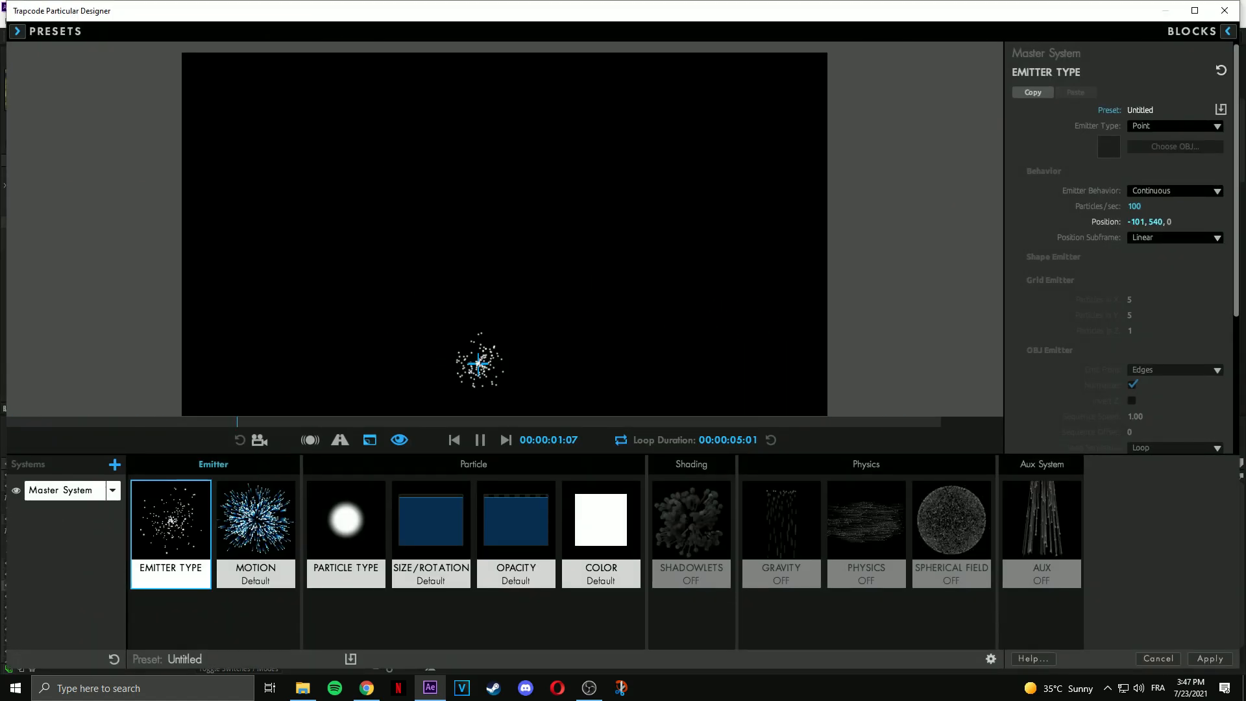
# Set a Box emitter at 700 particles/sec, widen it across the frame, and apply.
pyautogui.click(1175, 125)
pyautogui.click(1146, 153)
pyautogui.click(1135, 207)
pyautogui.write('700')
pyautogui.press('Return')
pyautogui.click(1169, 277)
pyautogui.click(1165, 304)
pyautogui.moveTo(1135, 292); pyautogui.dragTo(1233, 292)
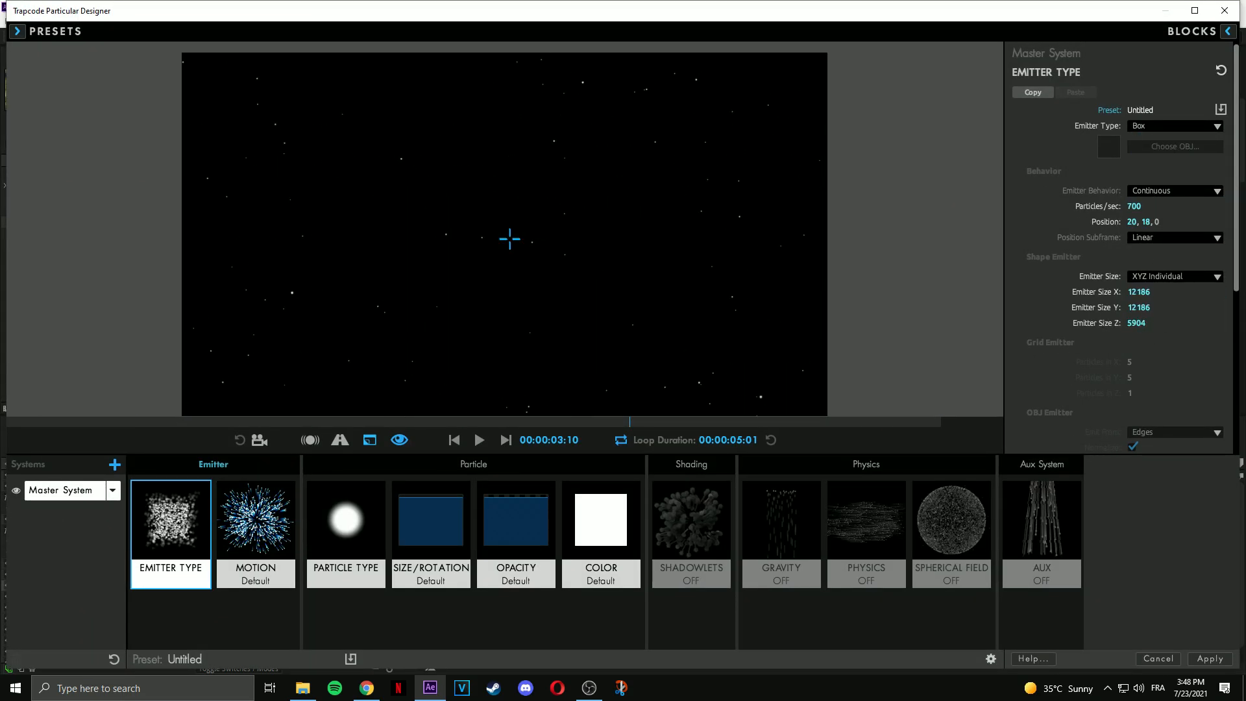
pyautogui.click(1208, 659)
# Add Sapphire S_GlowAura to the particles, setting Glow Width to 30 then 96.
pyautogui.write('glow')
pyautogui.scroll(-5, 1162, 273)
pyautogui.doubleClick(1159, 335)
pyautogui.click(875, 225)
pyautogui.doubleClick(1151, 193)
pyautogui.doubleClick(1158, 203)
pyautogui.click(1004, 238)
pyautogui.write('30')
pyautogui.press('Return')
pyautogui.moveTo(1003, 259); pyautogui.dragTo(1045, 238)
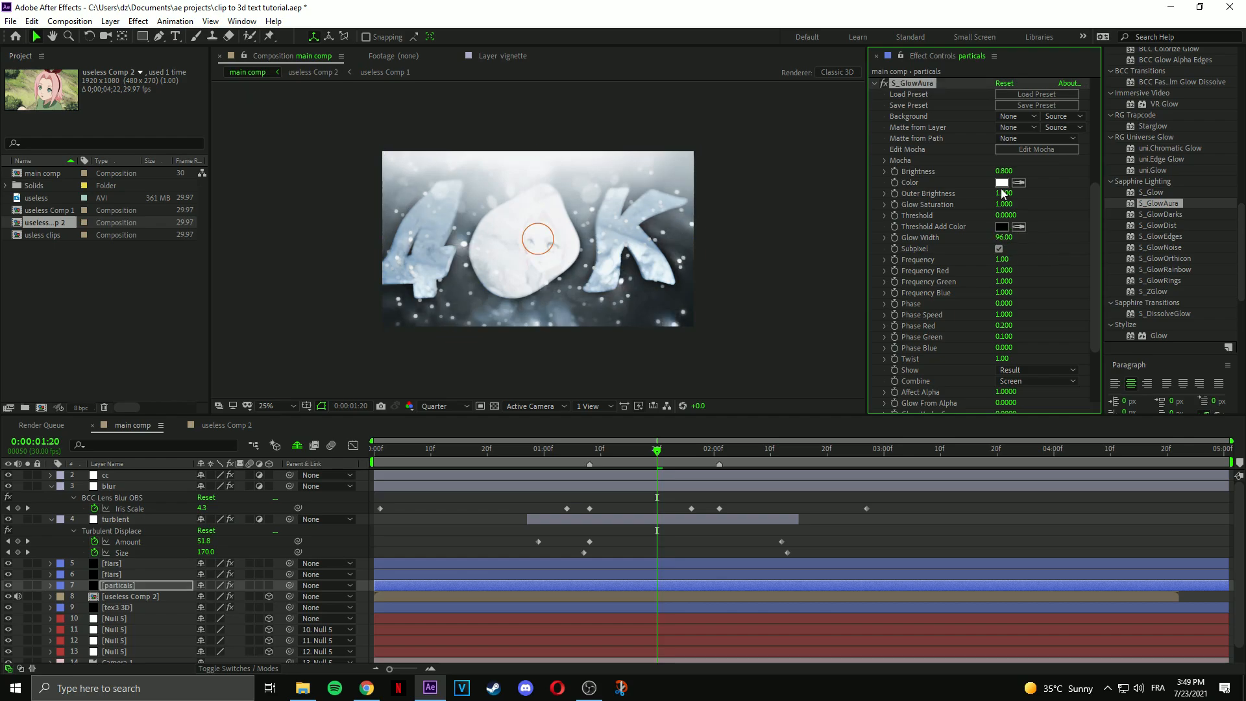
# Set the glow frequency to 1 and the glow colour to magenta.
pyautogui.click(1002, 183)
pyautogui.click(188, 41)
pyautogui.moveTo(203, 55); pyautogui.dragTo(198, 76)
pyautogui.click(307, 42)
# Duplicate the turblent layer and name the copy 'text 3D cc'.
pyautogui.click(169, 520)
pyautogui.hotkey('ctrl', 'd')
pyautogui.press('Return')
pyautogui.write('text 3D cc')
pyautogui.press('Return')
# Move Shine's source point onto the tex3 3D text and save the project.
pyautogui.click(117, 618)
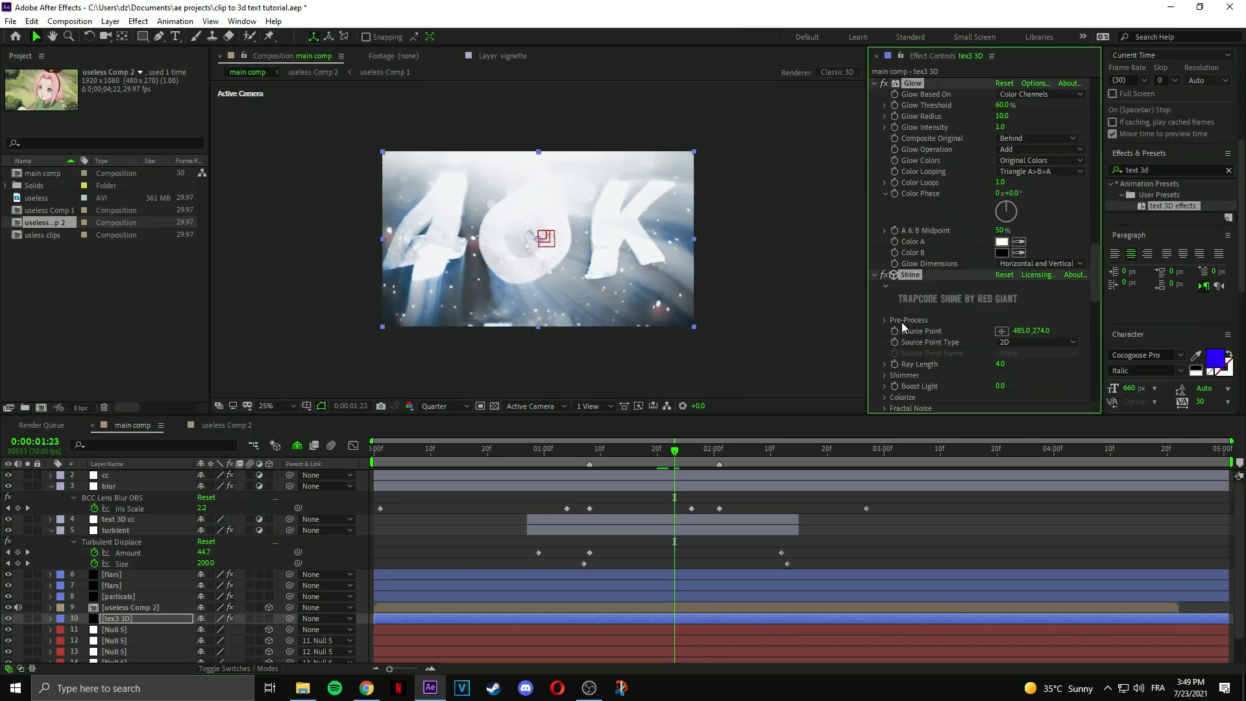
pyautogui.moveTo(457, 194); pyautogui.dragTo(535, 250)
pyautogui.click(885, 397)
pyautogui.click(871, 513)
pyautogui.hotkey('ctrl', 's')
pyautogui.moveTo(676, 452); pyautogui.dragTo(848, 455)
# Remove all effects from text 3D cc and preview at full resolution around 2:19–2:22.
pyautogui.click(117, 519)
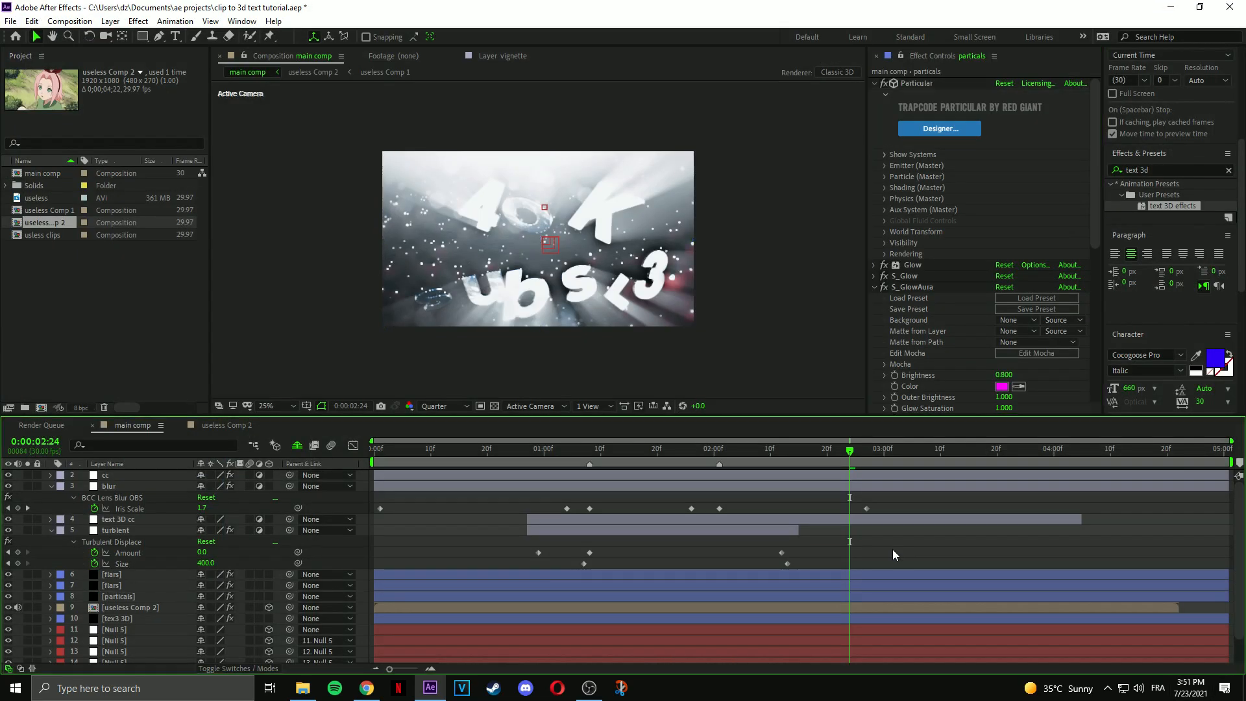
pyautogui.click(1156, 167)
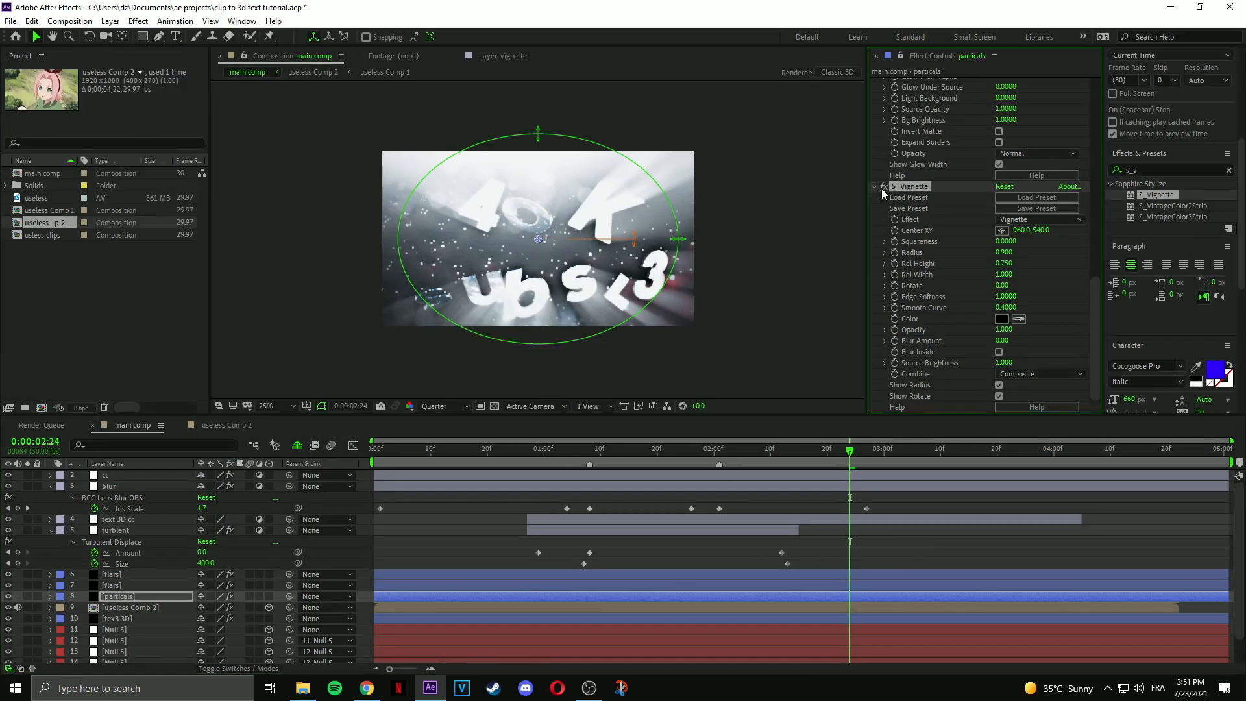
pyautogui.click(789, 558)
pyautogui.click(719, 522)
pyautogui.click(679, 449)
pyautogui.click(445, 407)
pyautogui.click(439, 434)
pyautogui.moveTo(681, 451); pyautogui.dragTo(839, 450)
pyautogui.click(918, 585)
# Nudge the flare light upward and duplicate both flars layers.
pyautogui.click(914, 84)
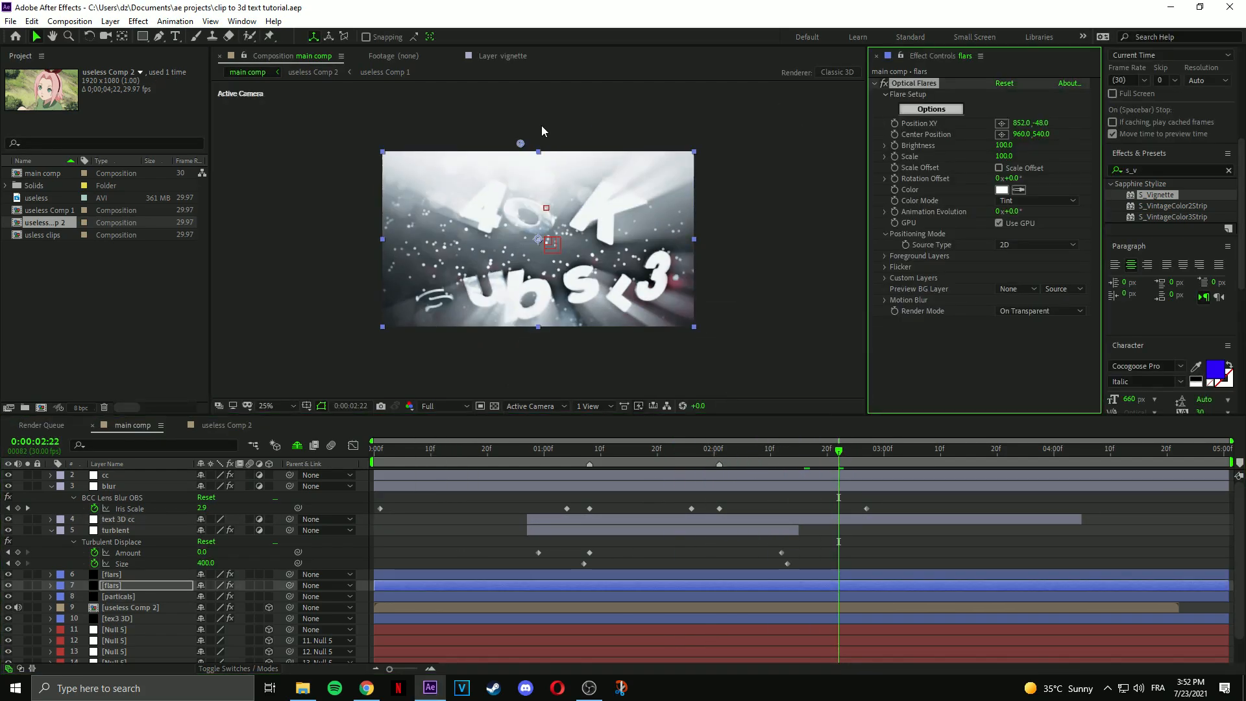
pyautogui.moveTo(520, 144); pyautogui.dragTo(521, 127)
pyautogui.click(550, 575)
pyautogui.keyDown('shift'); pyautogui.click(550, 585); pyautogui.keyUp('shift')
pyautogui.hotkey('ctrl', 'd')
pyautogui.click(914, 83)
# Place the copied flares on the left and right sides, moving their layers to rows 11–12.
pyautogui.moveTo(532, 352); pyautogui.dragTo(411, 246)
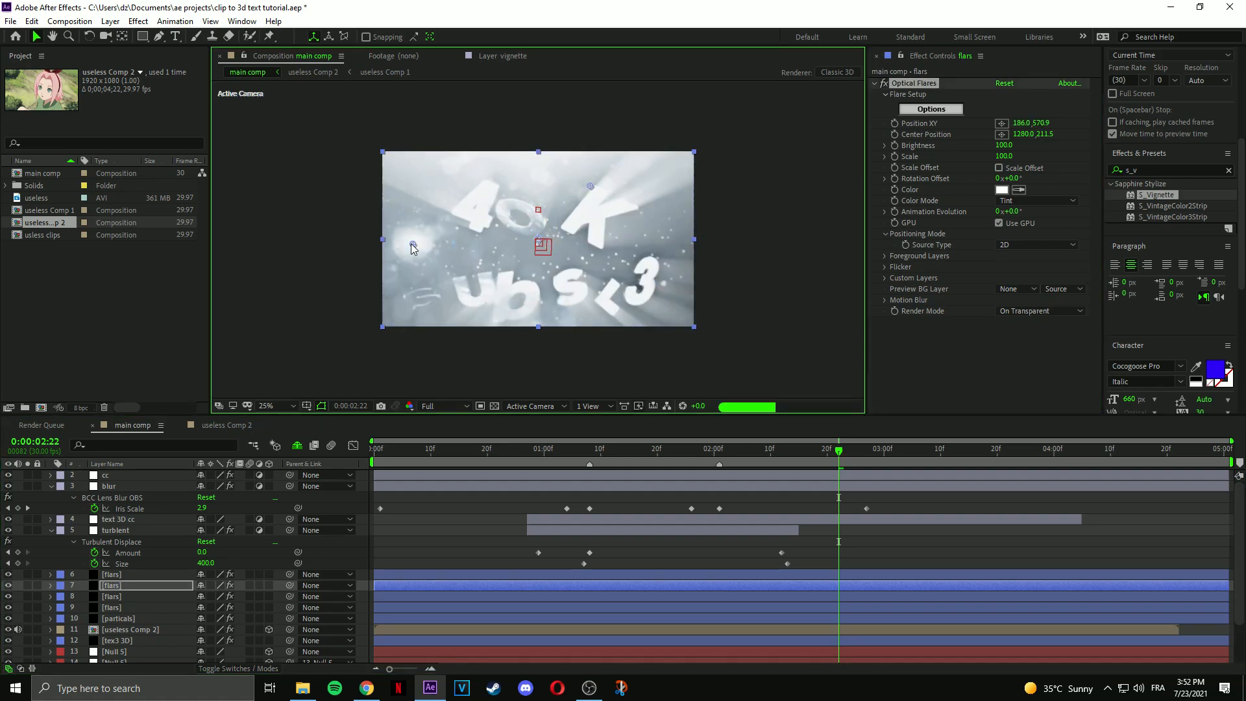
pyautogui.click(129, 575)
pyautogui.click(914, 83)
pyautogui.moveTo(521, 129); pyautogui.dragTo(667, 247)
pyautogui.keyDown('shift'); pyautogui.click(135, 587); pyautogui.keyUp('shift')
pyautogui.moveTo(135, 589); pyautogui.dragTo(136, 645)
# Colour one copied flare pink and the other pale blue (AAF4FB).
pyautogui.click(480, 641)
pyautogui.click(1002, 190)
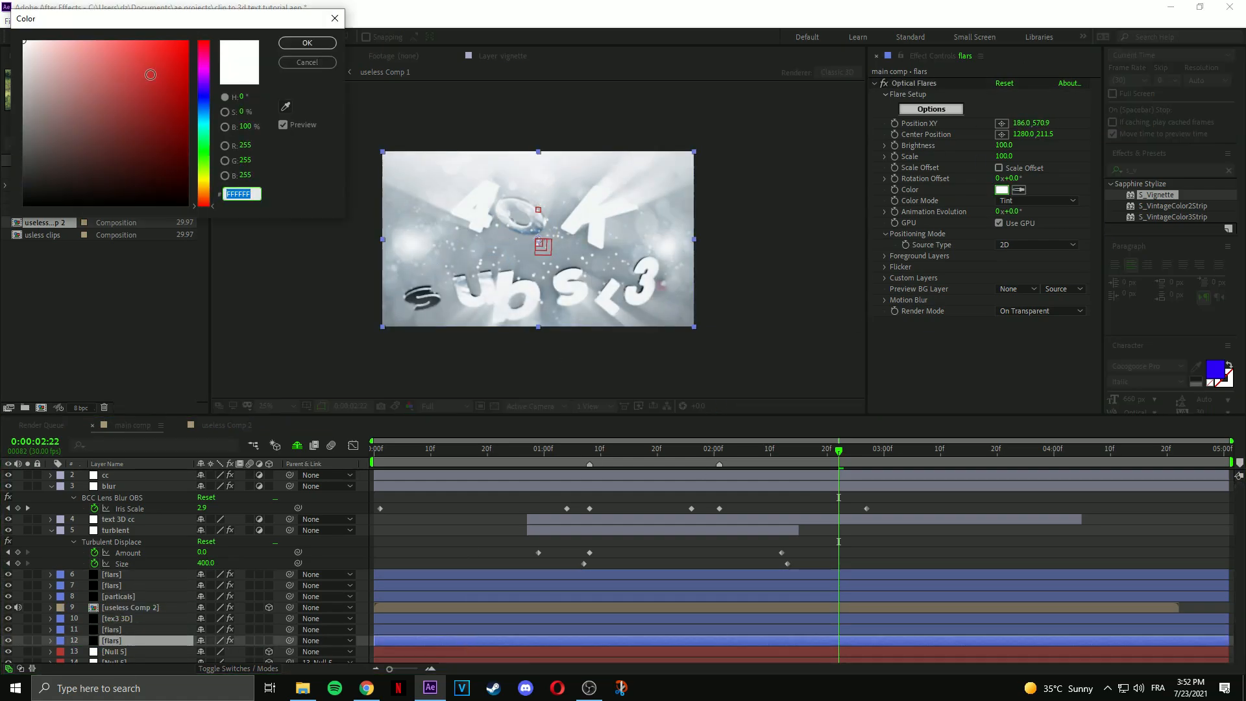
pyautogui.click(307, 42)
pyautogui.click(480, 630)
pyautogui.click(1002, 190)
pyautogui.click(204, 122)
pyautogui.click(76, 43)
pyautogui.click(307, 43)
# Apply Magic Bullet Looks to text 3D cc and add Curves to the post stage.
pyautogui.click(690, 541)
pyautogui.click(690, 520)
pyautogui.click(1165, 170)
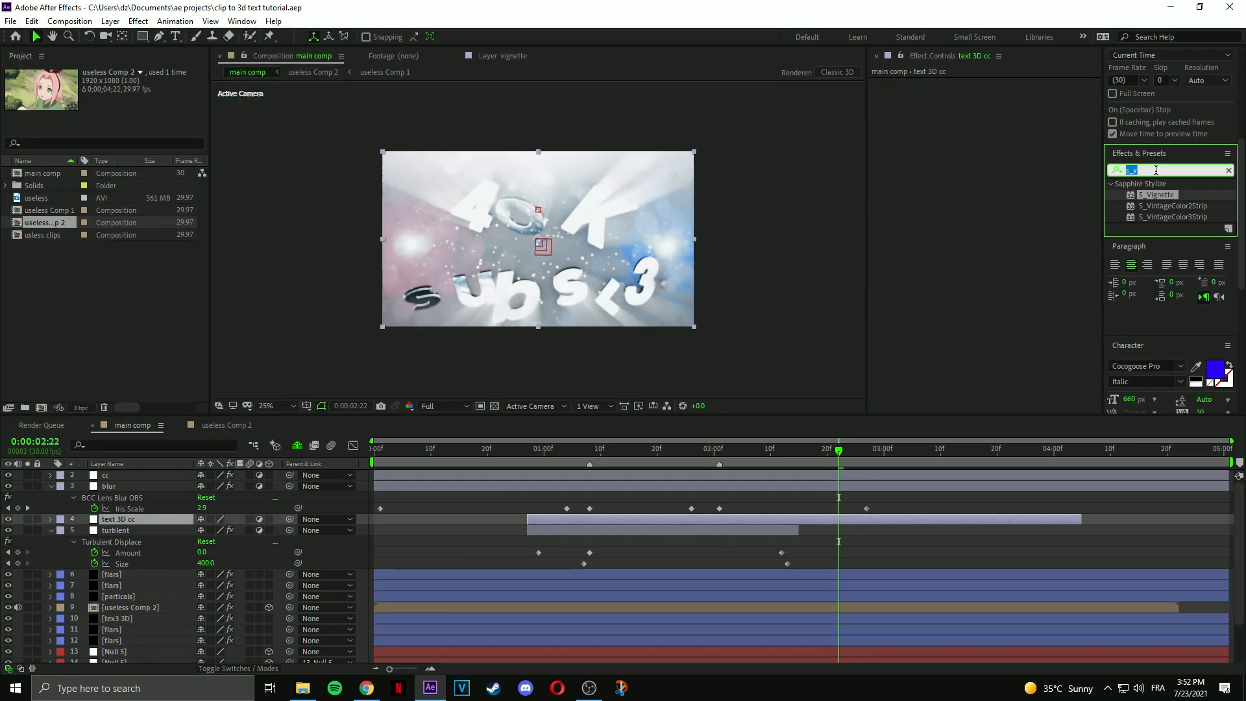
pyautogui.write('looks')
pyautogui.doubleClick(1155, 195)
pyautogui.click(915, 119)
pyautogui.click(1220, 582)
pyautogui.moveTo(961, 195); pyautogui.dragTo(795, 578)
# Shape the Curves tool into an S-curve for deeper contrast.
pyautogui.moveTo(1104, 181); pyautogui.dragTo(1104, 194)
pyautogui.moveTo(1124, 162); pyautogui.dragTo(1125, 185)
pyautogui.moveTo(1146, 142); pyautogui.dragTo(1146, 172)
pyautogui.moveTo(1166, 121); pyautogui.dragTo(1165, 134)
pyautogui.moveTo(1186, 102)
pyautogui.mouseDown()
pyautogui.moveTo(1186, 114)
pyautogui.moveTo(1186, 100)
pyautogui.mouseUp()
# Add 2-Strip Process to the camera stage.
pyautogui.click(1221, 583)
pyautogui.click(1145, 503)
pyautogui.doubleClick(956, 415)
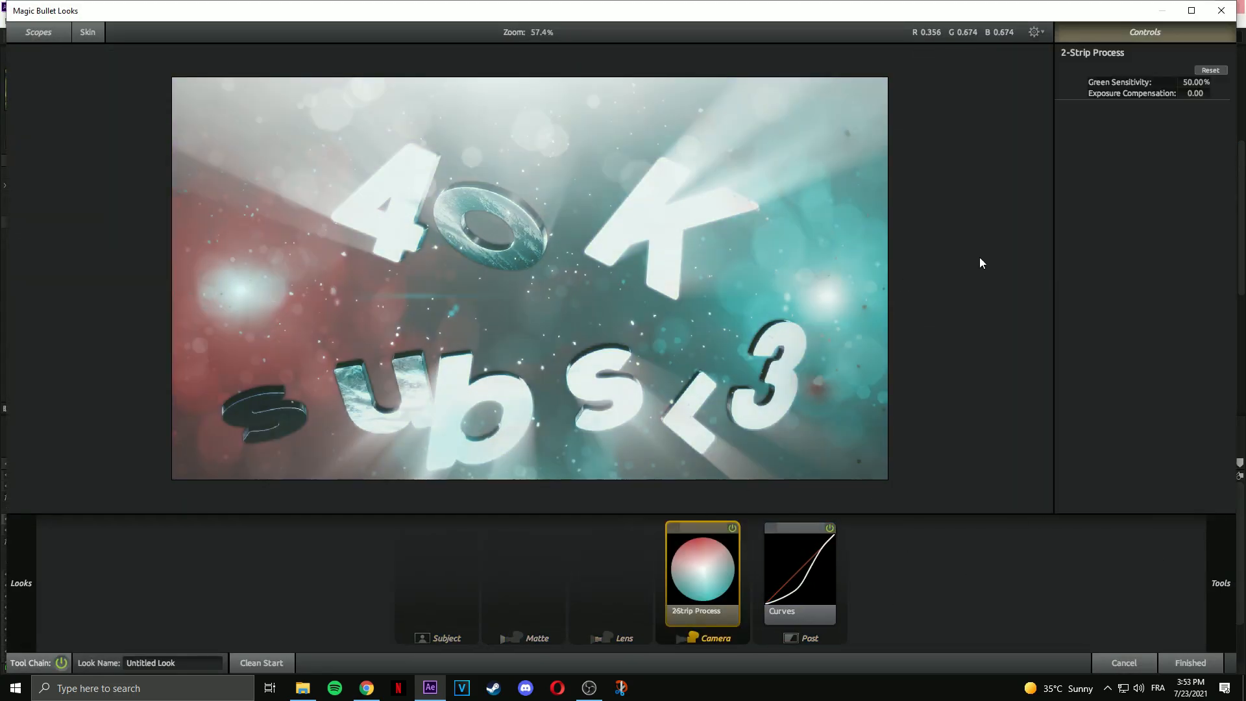
# Add Colorista 3-Way and shift its balances, cooling midtones toward teal.
pyautogui.click(1221, 583)
pyautogui.click(1202, 503)
pyautogui.doubleClick(1107, 330)
pyautogui.moveTo(1130, 134); pyautogui.dragTo(1128, 119)
pyautogui.moveTo(1130, 226)
pyautogui.mouseDown()
pyautogui.moveTo(1143, 237)
pyautogui.moveTo(1137, 228)
pyautogui.mouseUp()
pyautogui.moveTo(1129, 317); pyautogui.dragTo(1137, 321)
pyautogui.moveTo(1128, 120); pyautogui.dragTo(1129, 128)
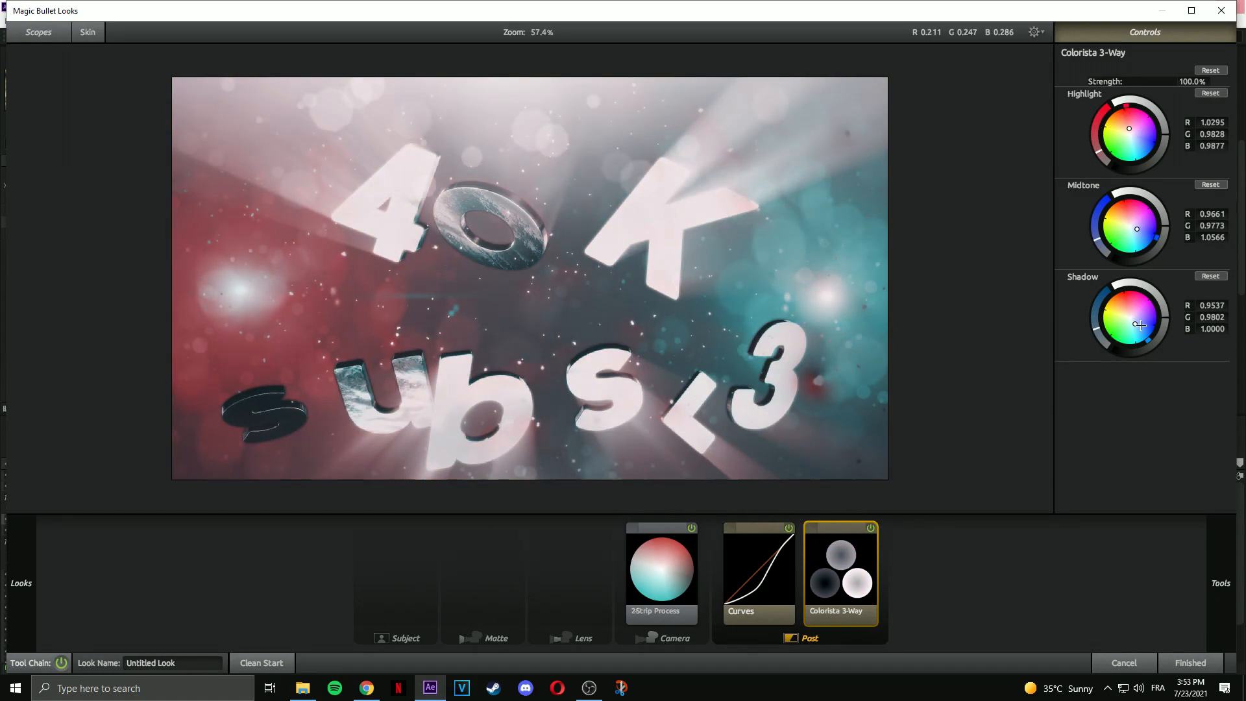
pyautogui.moveTo(1137, 321); pyautogui.dragTo(1141, 322)
pyautogui.moveTo(1137, 228); pyautogui.dragTo(1138, 222)
# Add Deflare with 16% strength and -0.10 exposure compensation.
pyautogui.click(1221, 583)
pyautogui.click(1075, 504)
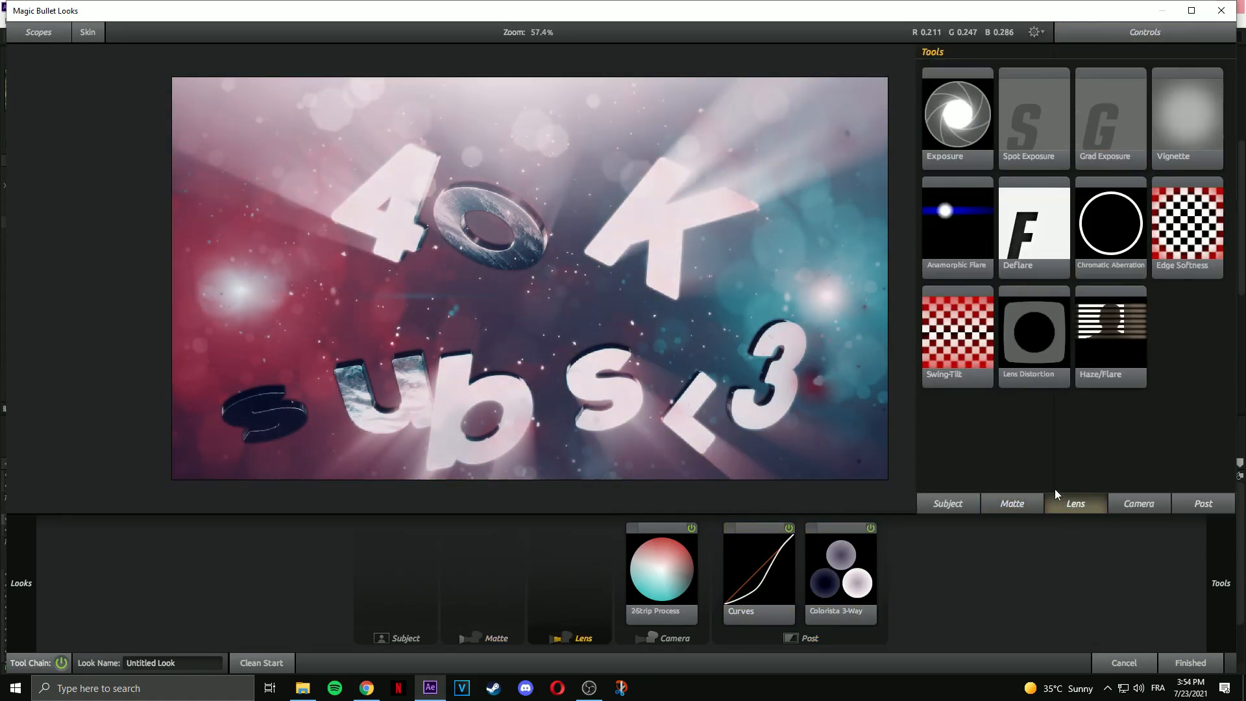
pyautogui.doubleClick(1032, 227)
pyautogui.moveTo(1196, 94); pyautogui.dragTo(1203, 93)
pyautogui.moveTo(1193, 104); pyautogui.dragTo(1188, 105)
pyautogui.moveTo(1195, 94); pyautogui.dragTo(1201, 94)
# Add Telecine Net and Contrast (-0.070, pivot 0.604, exposure +0.80), then close the editor.
pyautogui.click(1220, 583)
pyautogui.click(1202, 503)
pyautogui.doubleClick(1108, 218)
pyautogui.click(1221, 583)
pyautogui.doubleClick(957, 133)
pyautogui.moveTo(1195, 83); pyautogui.dragTo(1191, 83)
pyautogui.moveTo(1194, 105); pyautogui.dragTo(1200, 104)
pyautogui.moveTo(1195, 83); pyautogui.dragTo(1191, 83)
pyautogui.moveTo(1198, 94); pyautogui.dragTo(1220, 94)
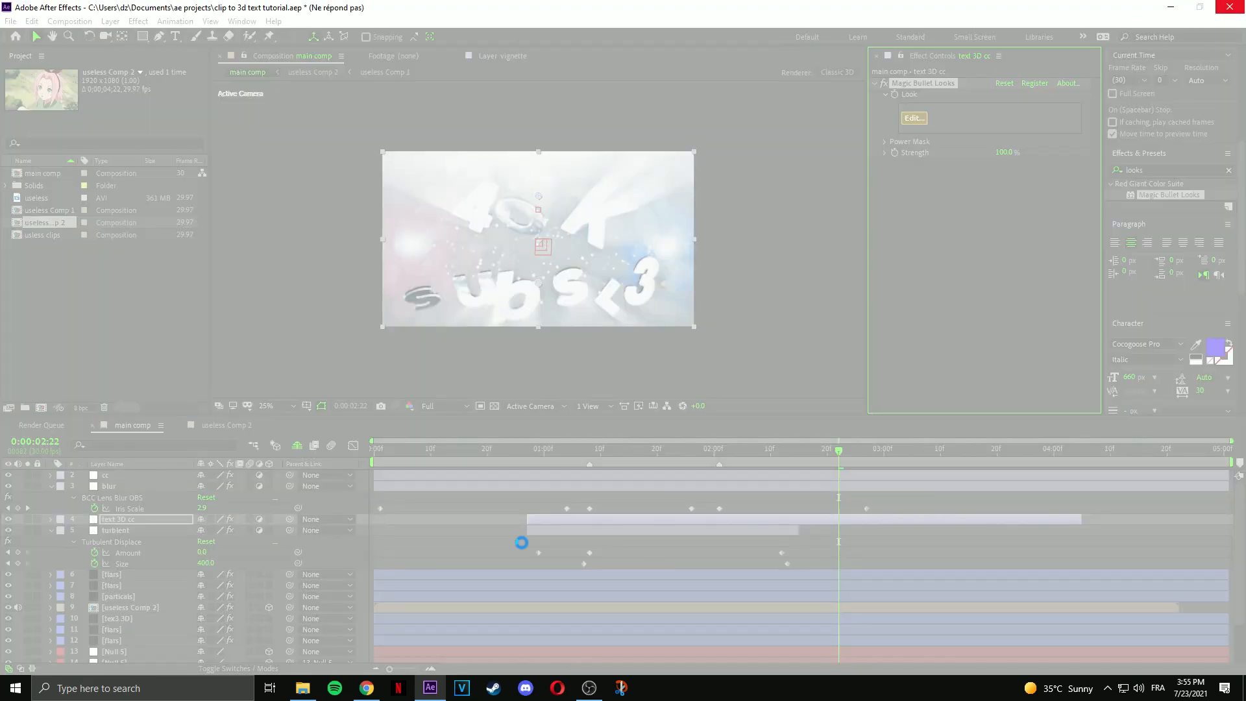
pyautogui.click(590, 688)
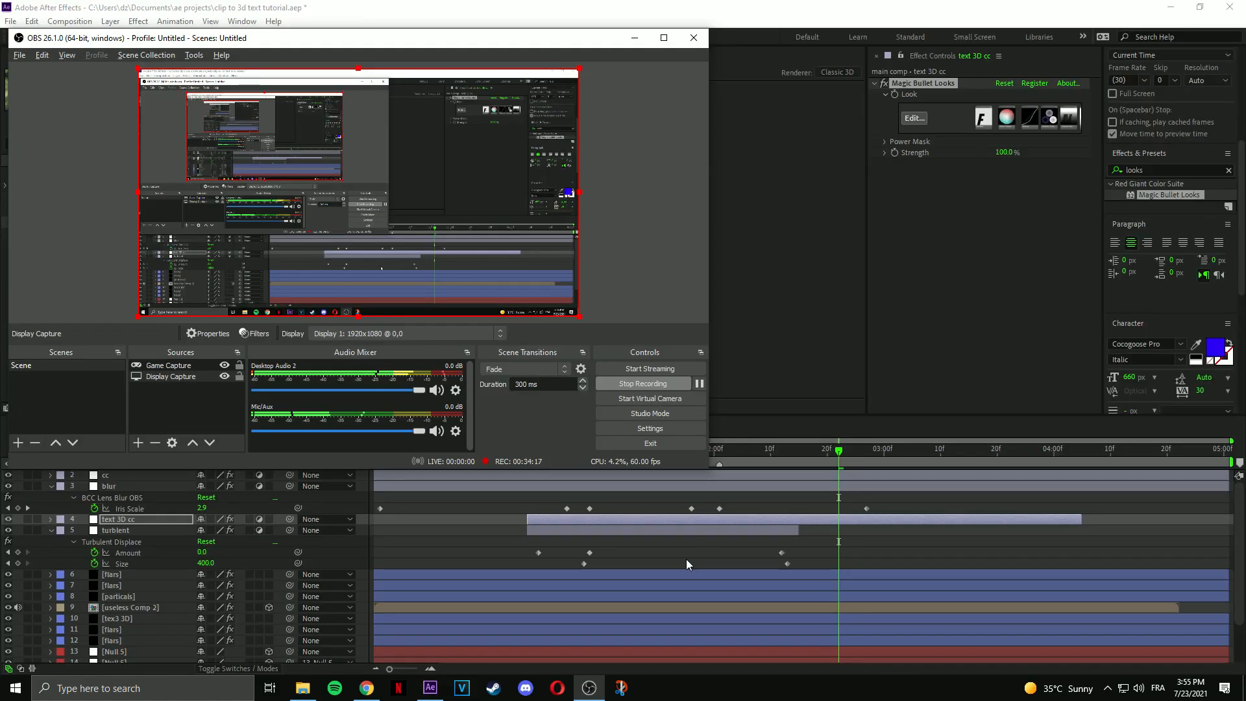
# Reveal the cc layer's Opacity and review its 100% to 0% fade.
pyautogui.click(687, 559)
pyautogui.click(7, 476)
pyautogui.click(7, 476)
pyautogui.click(631, 477)
pyautogui.press('t')
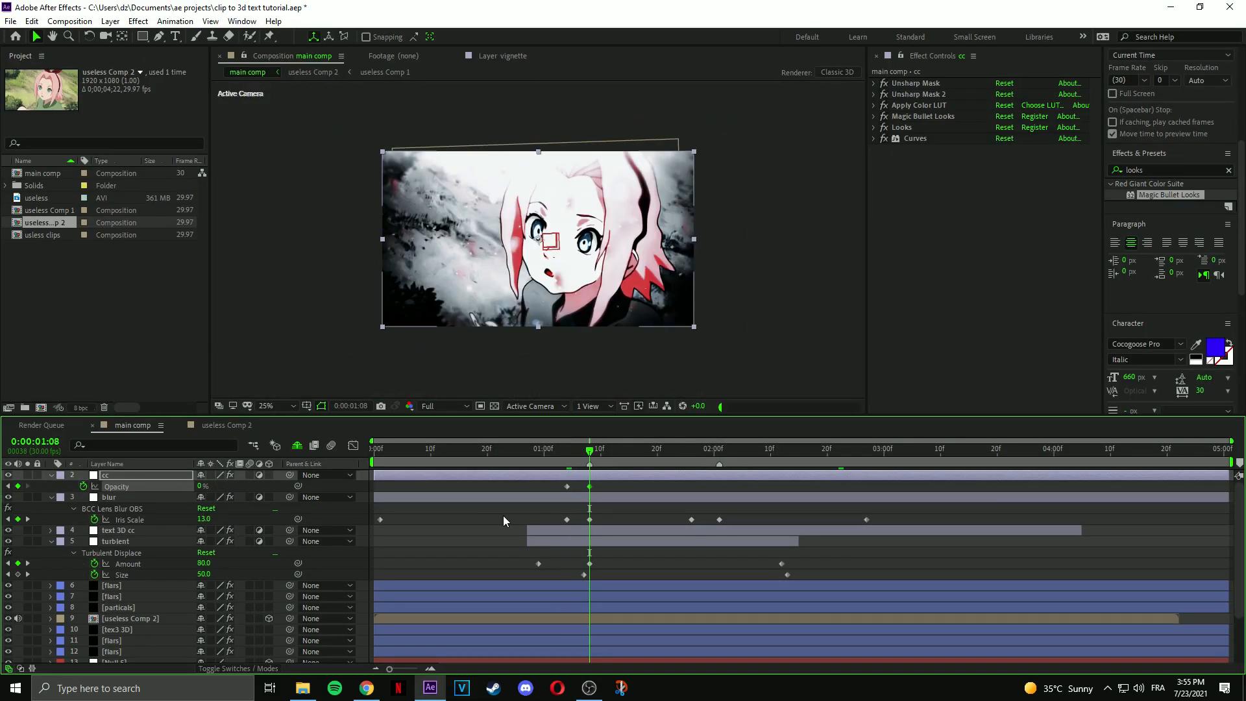
pyautogui.moveTo(584, 451); pyautogui.dragTo(465, 458)
# Extend the text 3D cc layer's in-point to the comp start.
pyautogui.click(539, 530)
pyautogui.moveTo(527, 530); pyautogui.dragTo(375, 530)
pyautogui.moveTo(465, 451); pyautogui.dragTo(505, 452)
# Ease the Iris Scale keyframes in the speed graph, save, and preview from 1:06.
pyautogui.moveTo(577, 515); pyautogui.dragTo(375, 524)
pyautogui.click(353, 446)
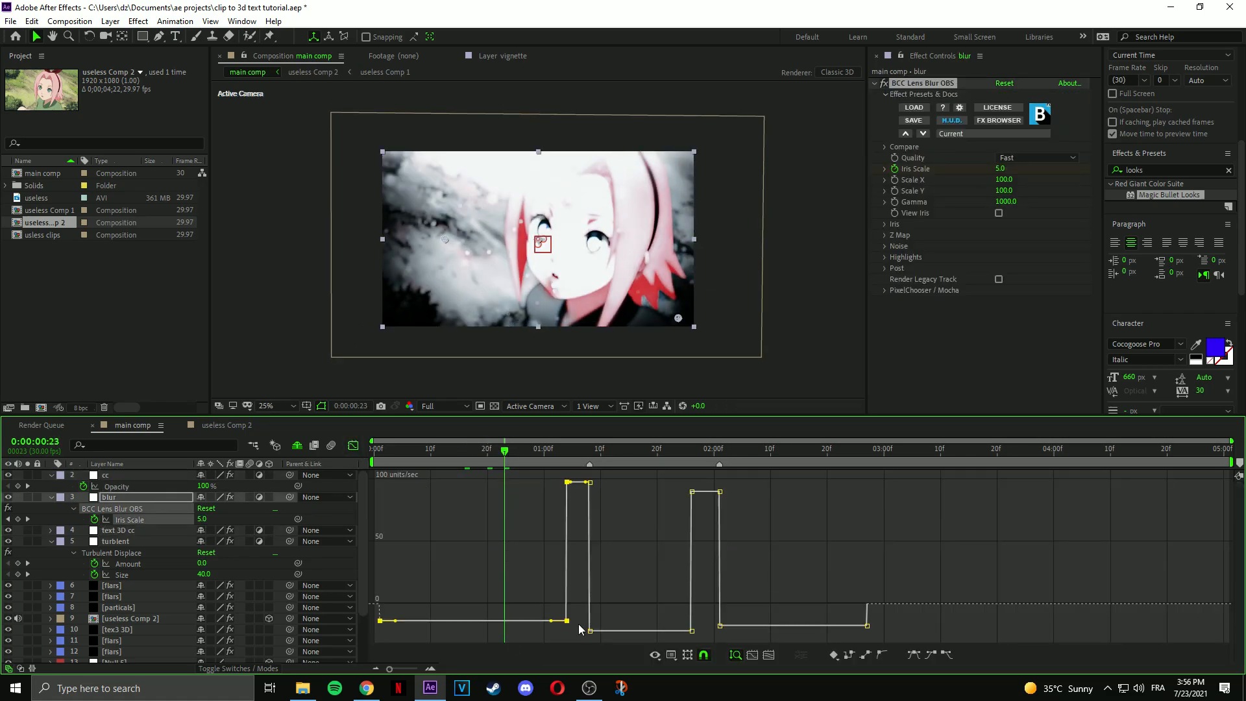
pyautogui.moveTo(551, 621); pyautogui.dragTo(418, 608)
pyautogui.moveTo(397, 529); pyautogui.dragTo(498, 528)
pyautogui.click(353, 445)
pyautogui.hotkey('ctrl', 's')
pyautogui.click(578, 452)
pyautogui.press('space')
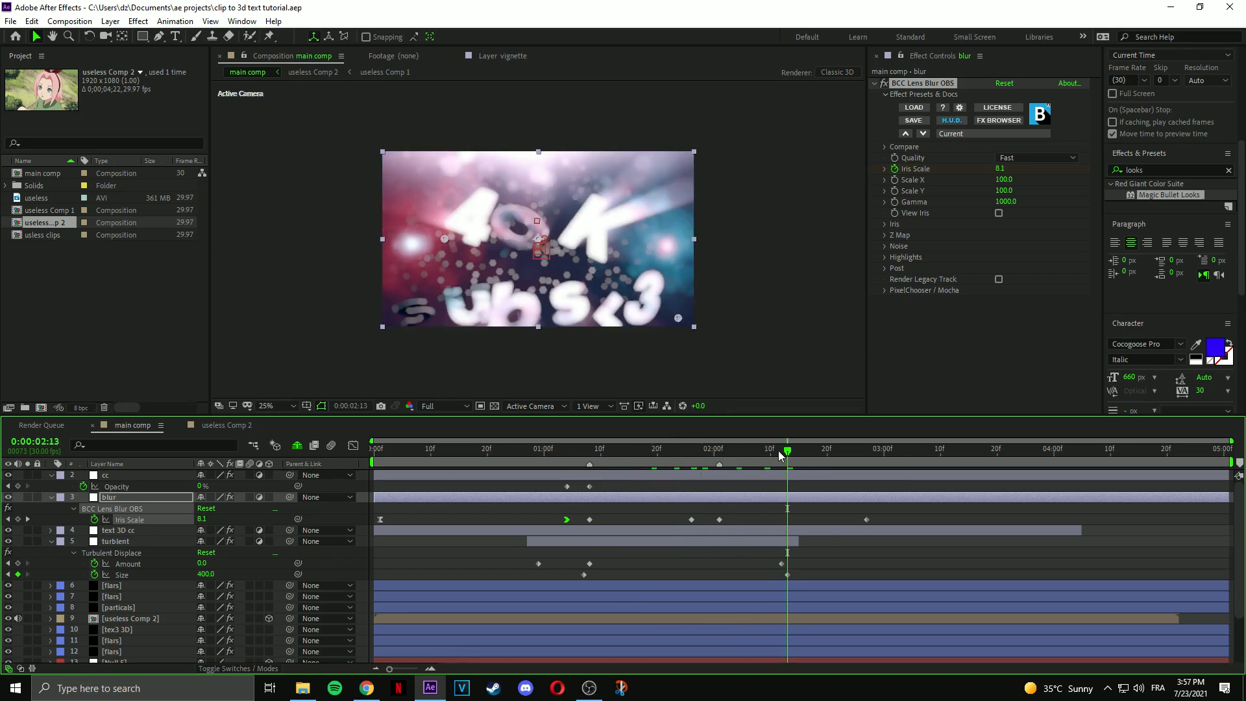
# Tint one copied flare green and the other purple.
pyautogui.rightClick(133, 607)
pyautogui.click(111, 641)
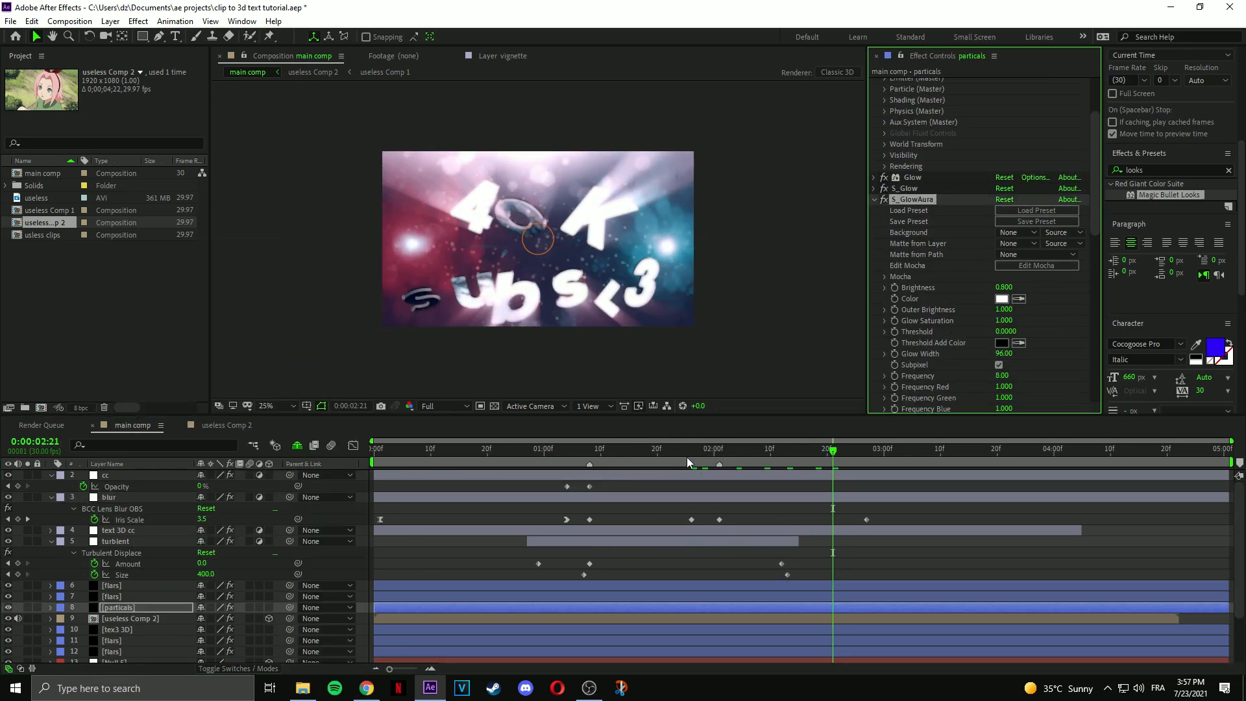
pyautogui.click(1001, 189)
pyautogui.moveTo(203, 162); pyautogui.dragTo(203, 92)
pyautogui.click(306, 43)
pyautogui.click(126, 651)
pyautogui.click(1002, 190)
pyautogui.click(307, 43)
pyautogui.click(667, 449)
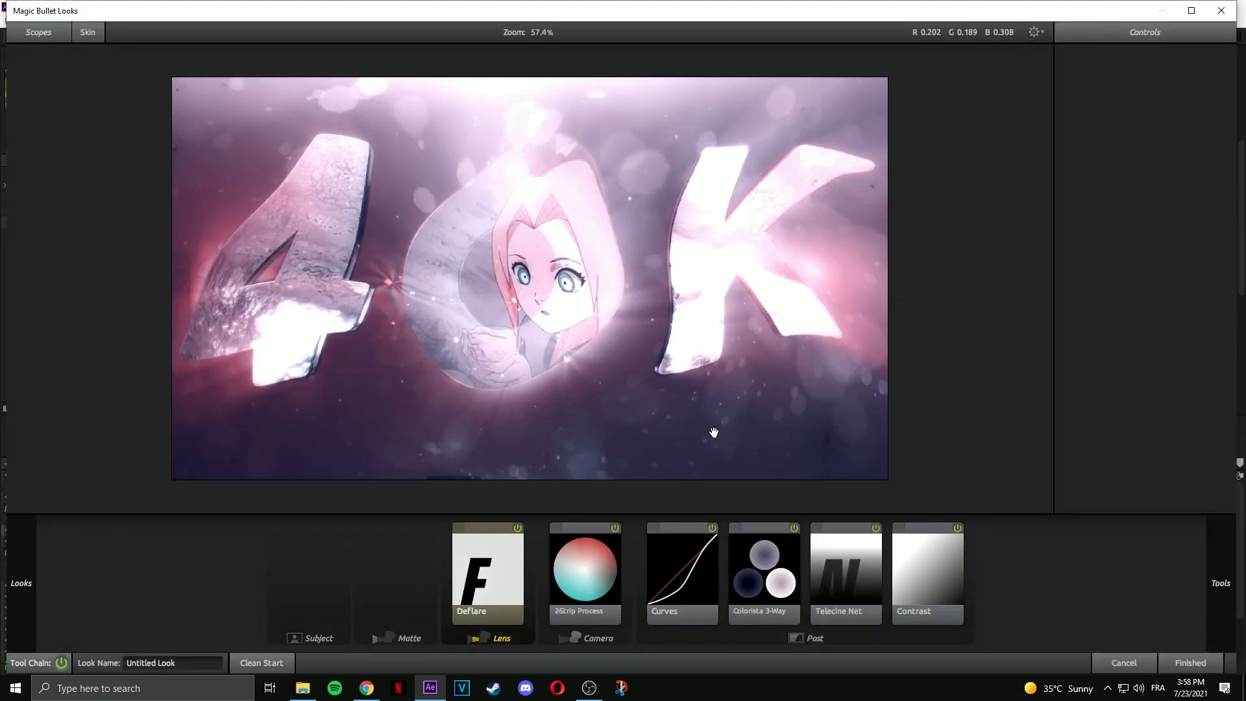
# Add a Vignette to the lens stage and reshape its ellipse.
pyautogui.click(1221, 583)
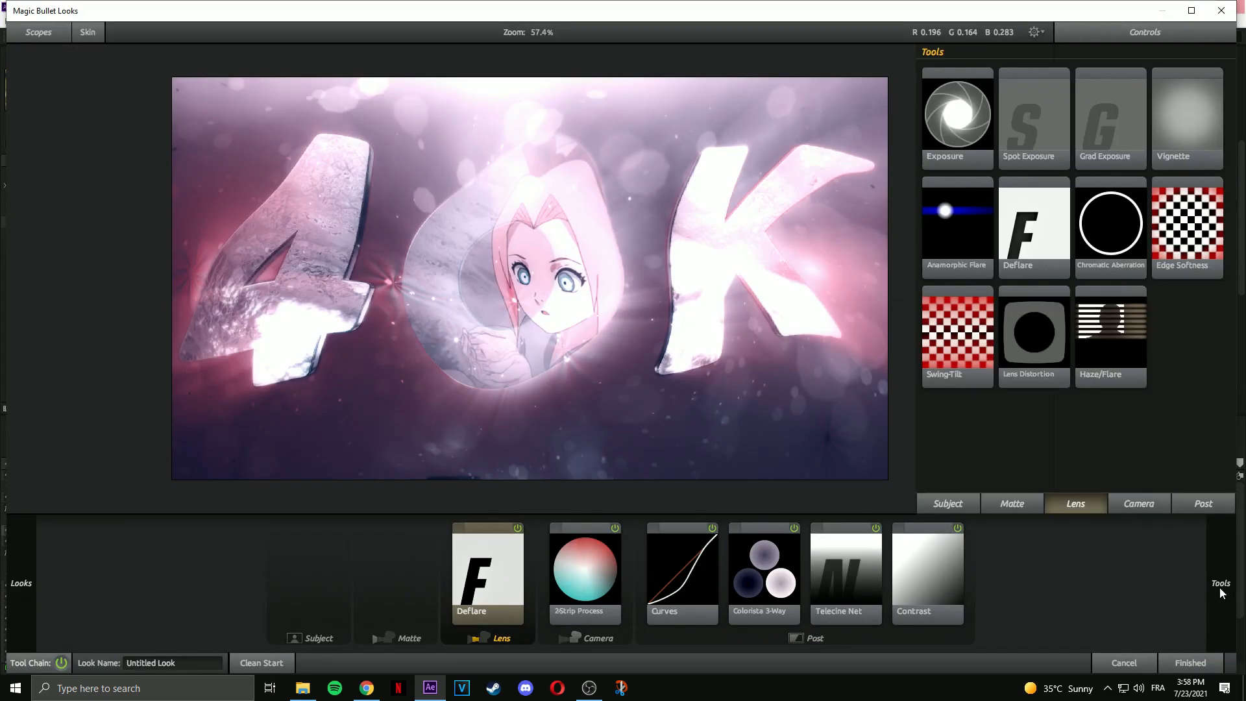
pyautogui.doubleClick(1187, 112)
pyautogui.moveTo(1146, 239); pyautogui.dragTo(1166, 196)
pyautogui.click(558, 529)
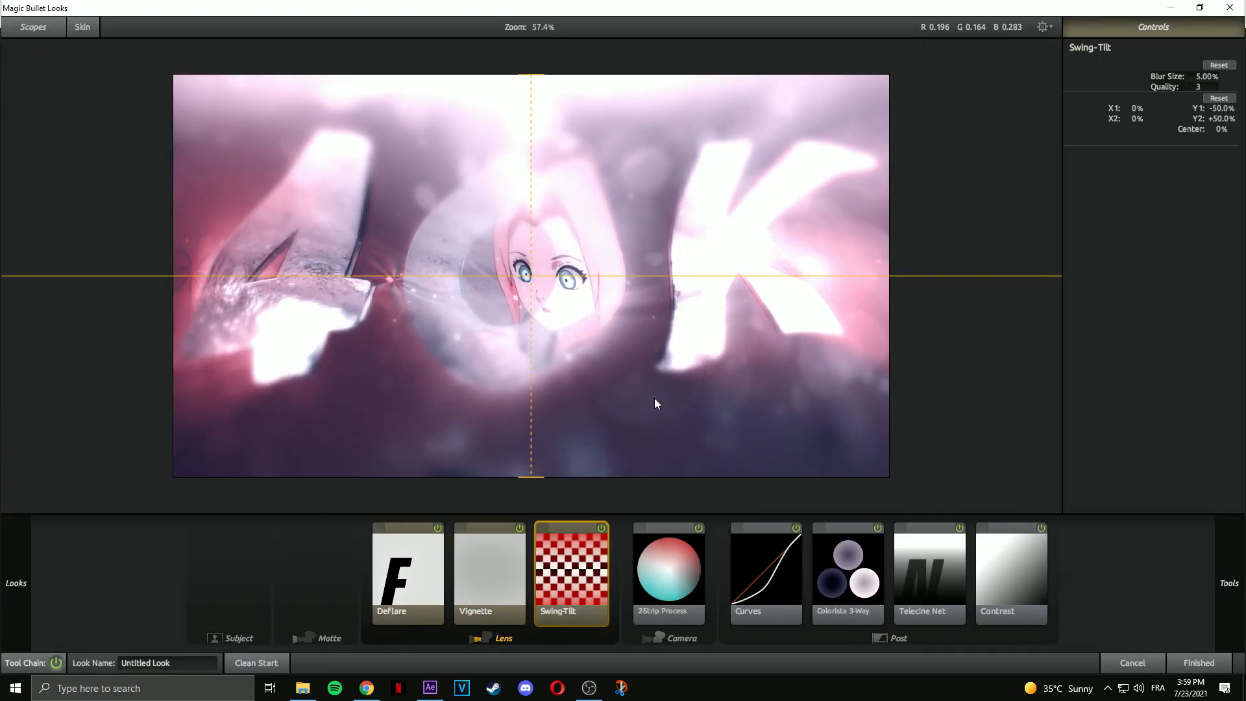
pyautogui.scroll(-3, 654, 399)
pyautogui.moveTo(531, 376); pyautogui.dragTo(526, 459)
pyautogui.moveTo(531, 175); pyautogui.dragTo(541, 29)
# Add Print Bleach Bypass to the post stage with 91% silver retention.
pyautogui.click(1227, 583)
pyautogui.click(1096, 501)
pyautogui.click(1212, 503)
pyautogui.scroll(-2, 1137, 87)
pyautogui.scroll(-3, 1104, 260)
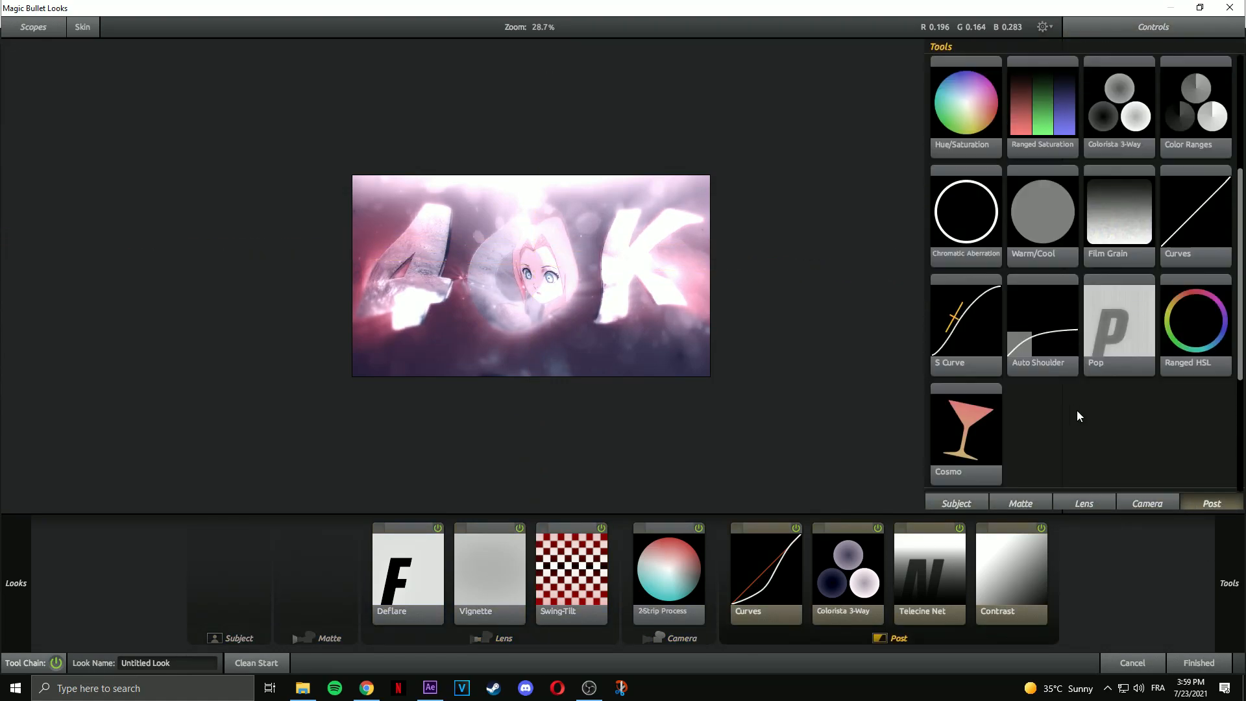
pyautogui.scroll(3, 1077, 410)
pyautogui.doubleClick(1043, 103)
pyautogui.moveTo(1202, 88)
pyautogui.mouseDown()
pyautogui.moveTo(1182, 88)
pyautogui.moveTo(1187, 77)
pyautogui.mouseUp()
# Toggle the vignette to compare, then reopen the look to review Contrast, Colorista and Curves.
pyautogui.click(478, 528)
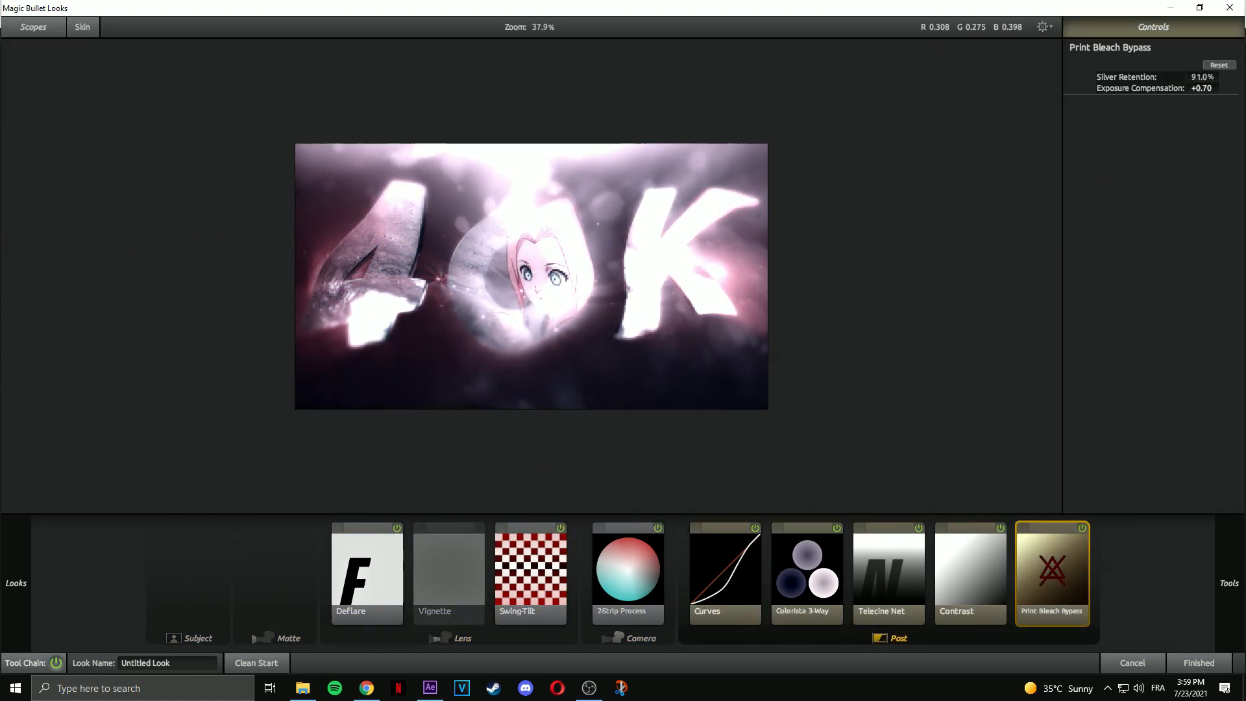
pyautogui.click(472, 533)
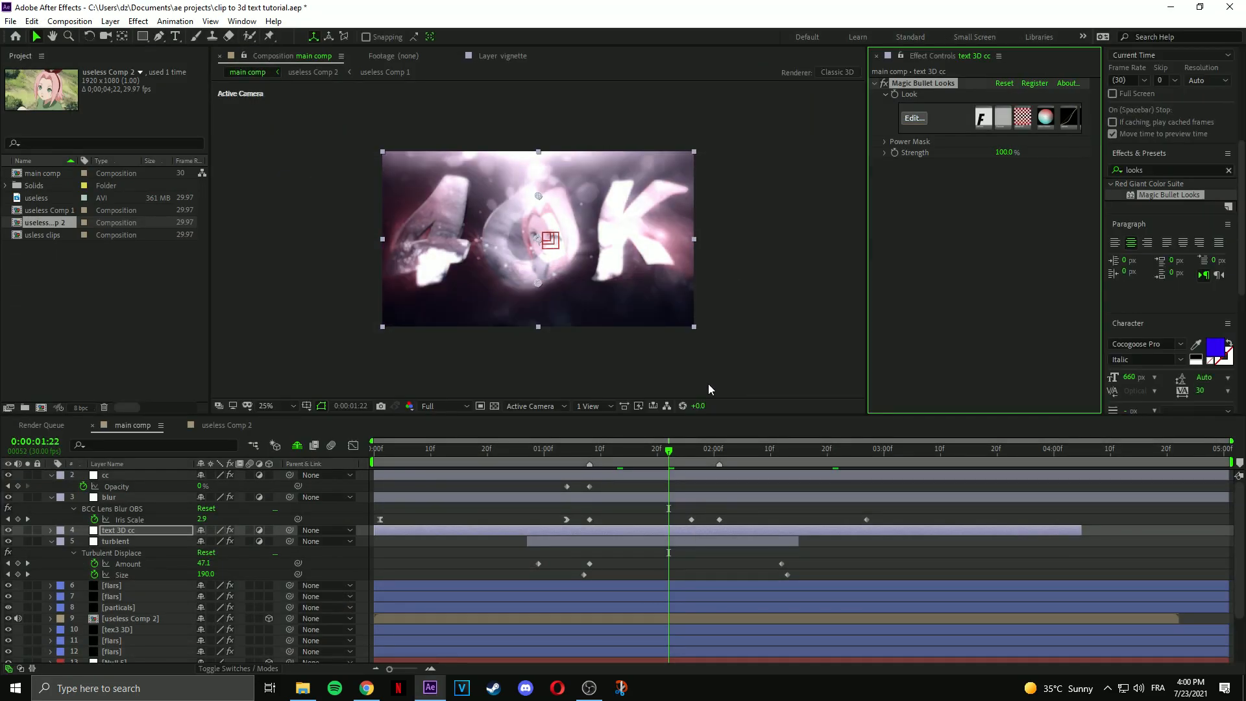
pyautogui.moveTo(667, 452); pyautogui.dragTo(852, 460)
pyautogui.click(915, 118)
pyautogui.click(1032, 551)
pyautogui.click(844, 526)
pyautogui.click(769, 531)
# Add a second Curves tool to the post stage and adjust its curve.
pyautogui.moveTo(1234, 567)
pyautogui.doubleClick(1191, 441)
pyautogui.moveTo(1189, 102); pyautogui.dragTo(1189, 96)
pyautogui.moveTo(1169, 121); pyautogui.dragTo(1169, 114)
pyautogui.moveTo(1128, 161); pyautogui.dragTo(1128, 172)
pyautogui.hotkey('ctrl', 'z')
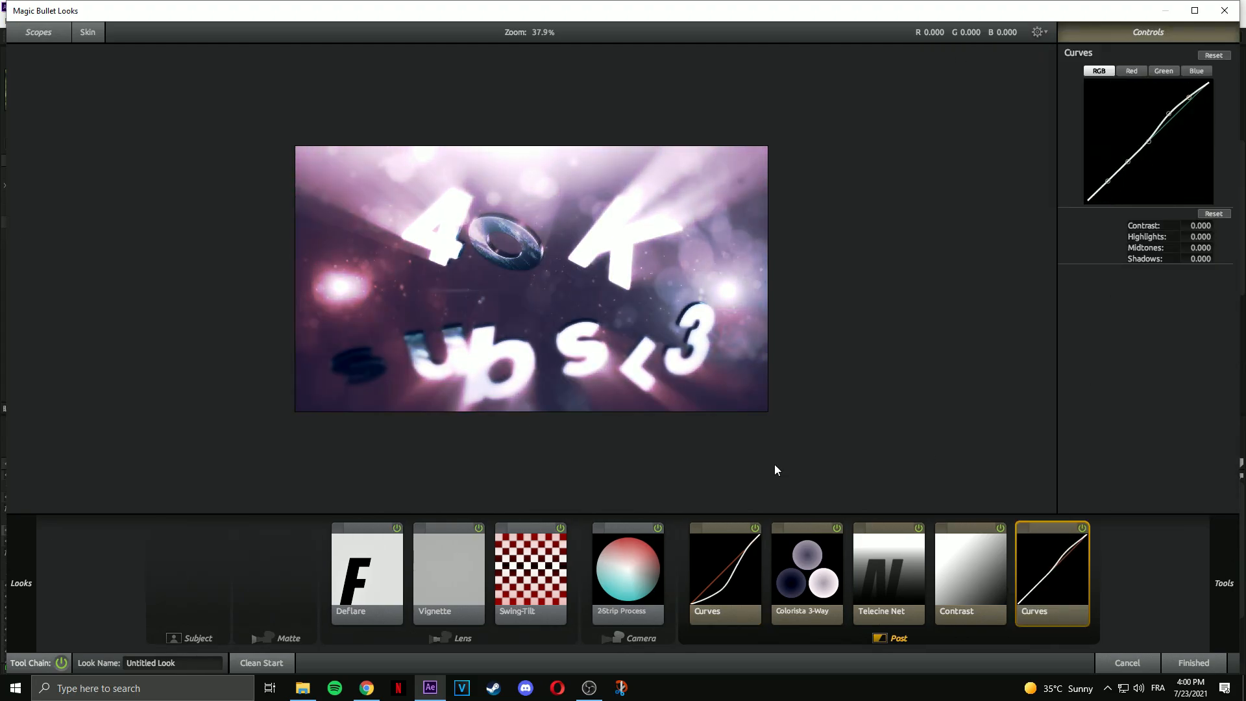
pyautogui.click(1198, 662)
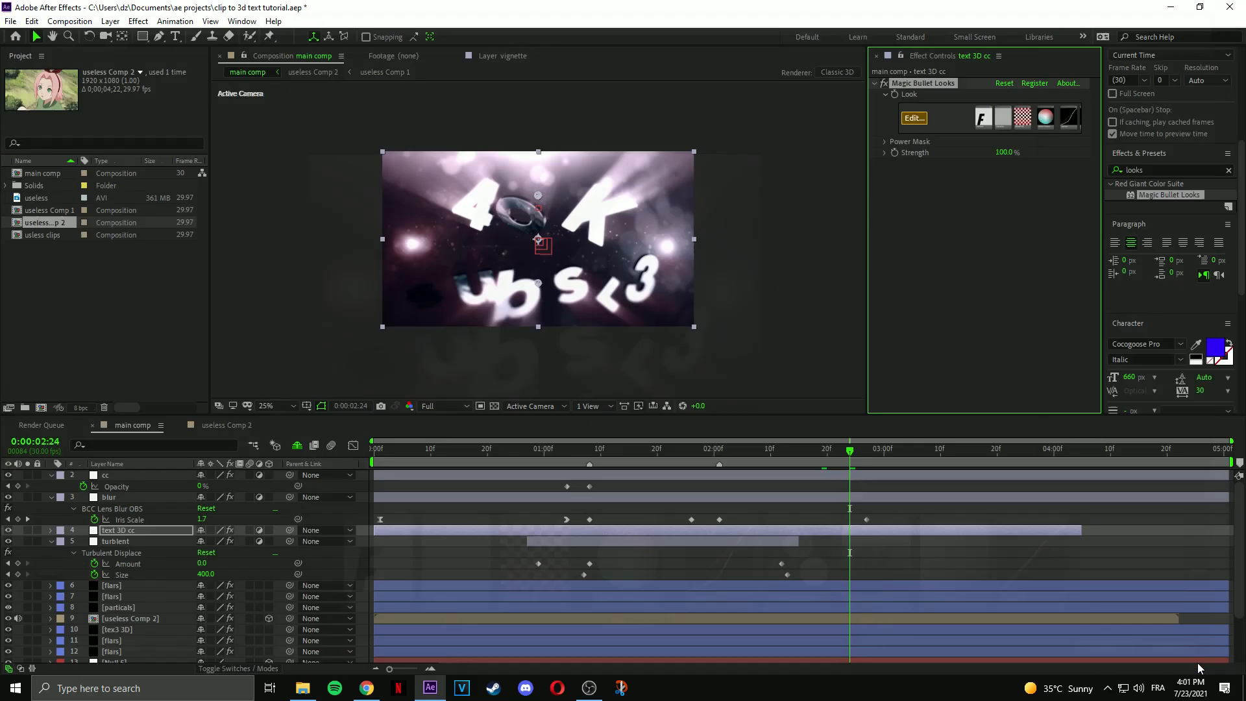
pyautogui.press('space')
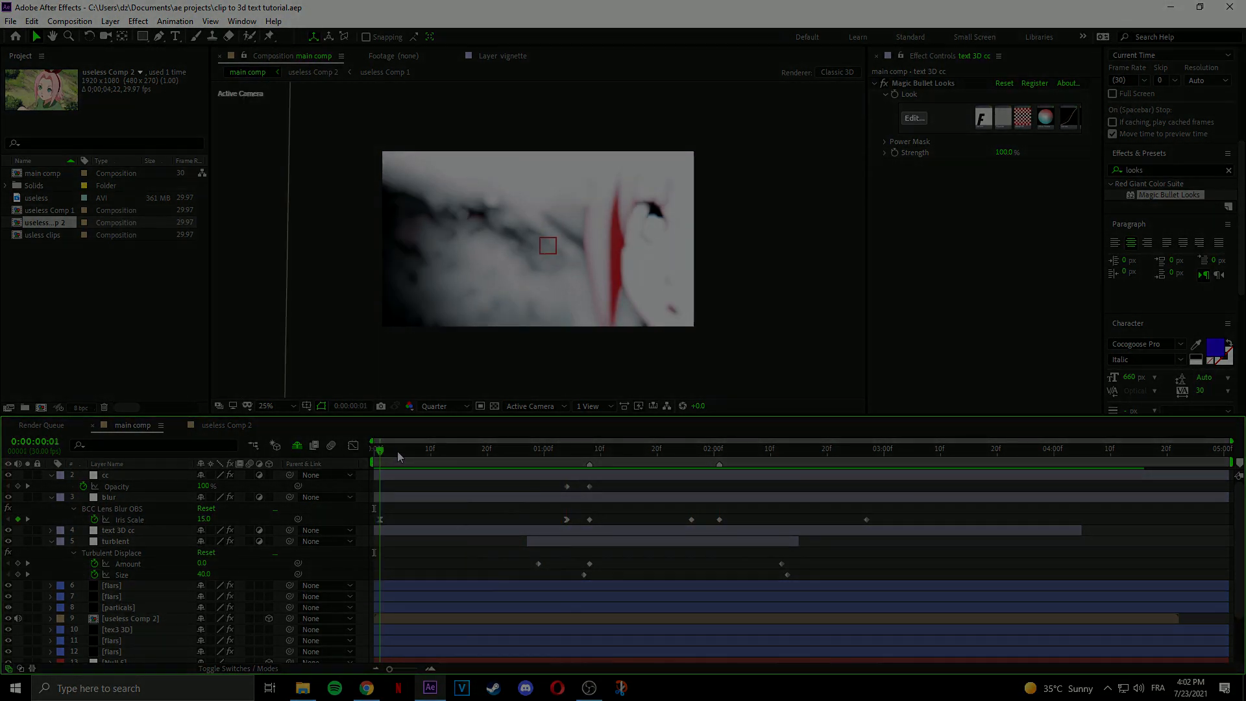
pyautogui.press('space')
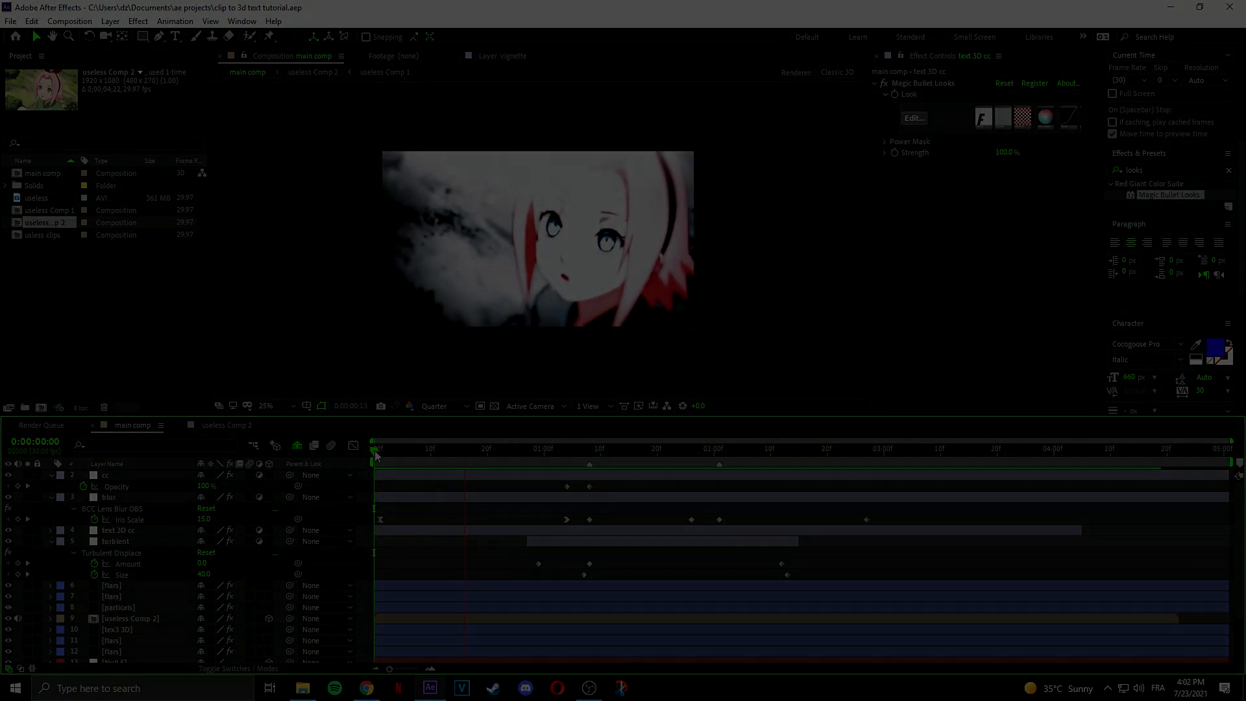